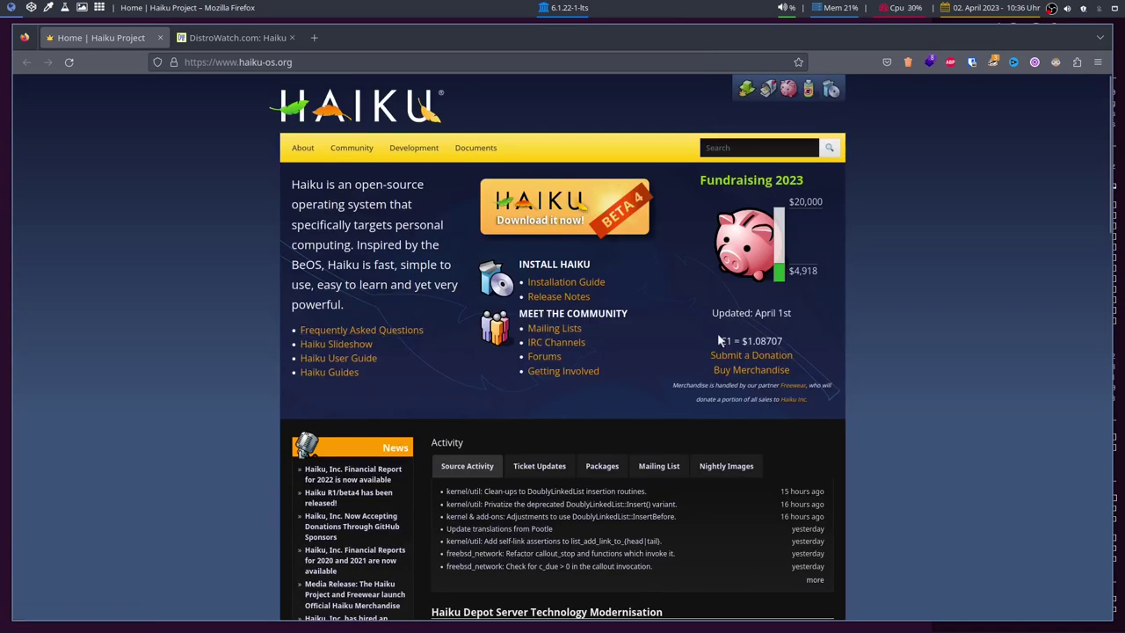
Open the Haiku R1/beta4 download page and download the 64-bit torrent file.
{"action": "left_click", "coordinate": [617, 249]}
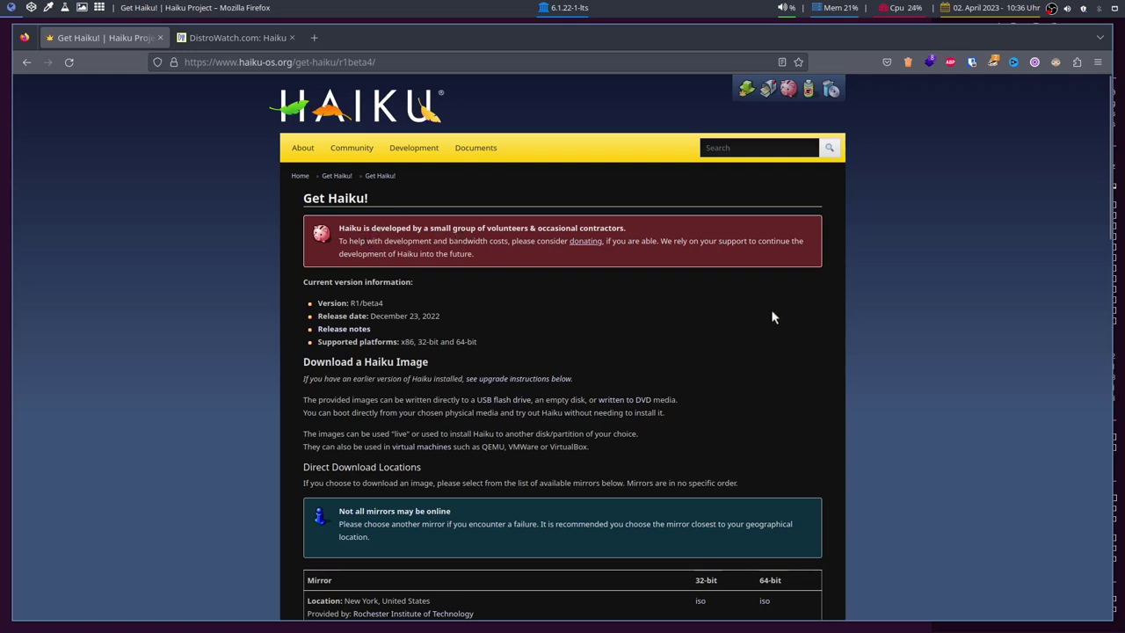
{"action": "scroll", "coordinate": [773, 316], "scroll_direction": "down", "scroll_amount": 5}
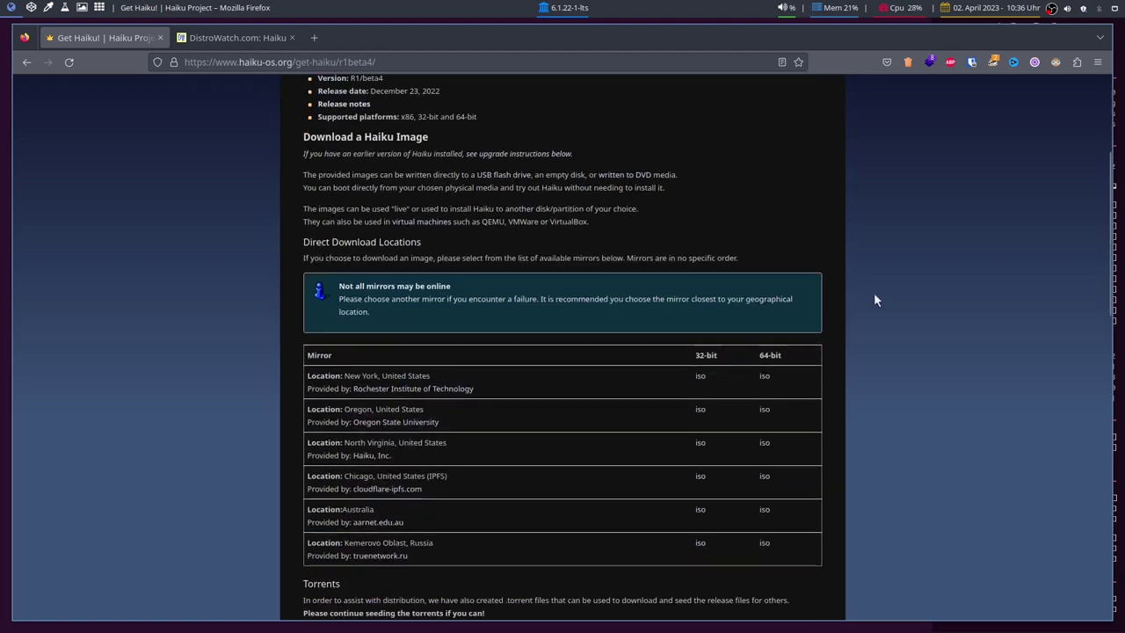
{"action": "scroll", "coordinate": [875, 301], "scroll_direction": "down", "scroll_amount": 3}
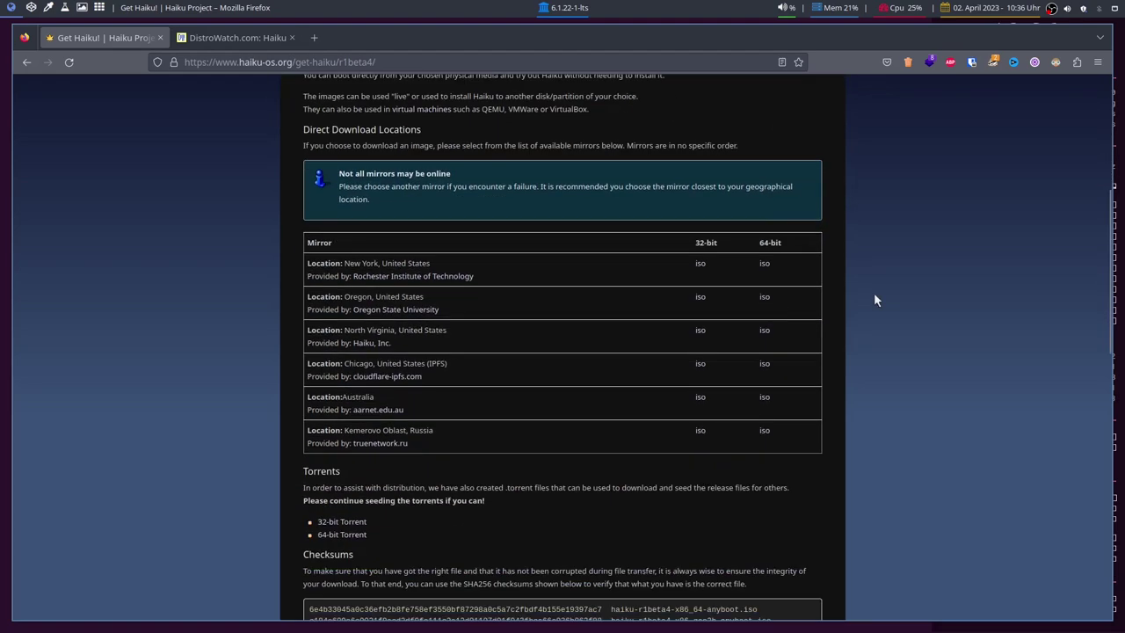
{"action": "scroll", "coordinate": [875, 301], "scroll_direction": "up", "scroll_amount": 3}
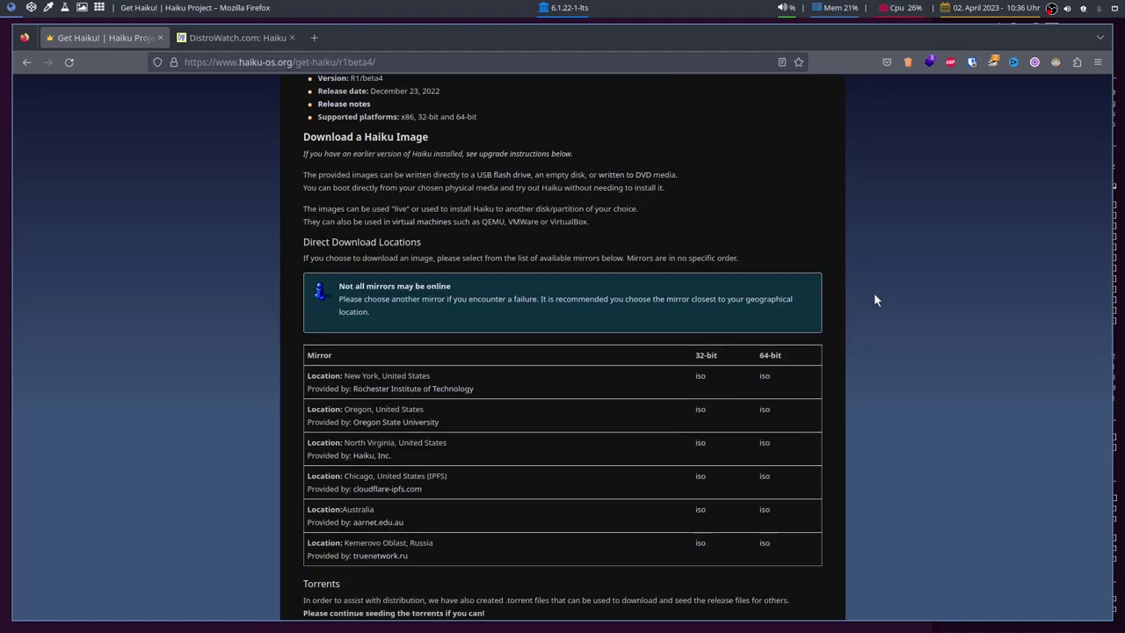
{"action": "scroll", "coordinate": [875, 301], "scroll_direction": "down", "scroll_amount": 3}
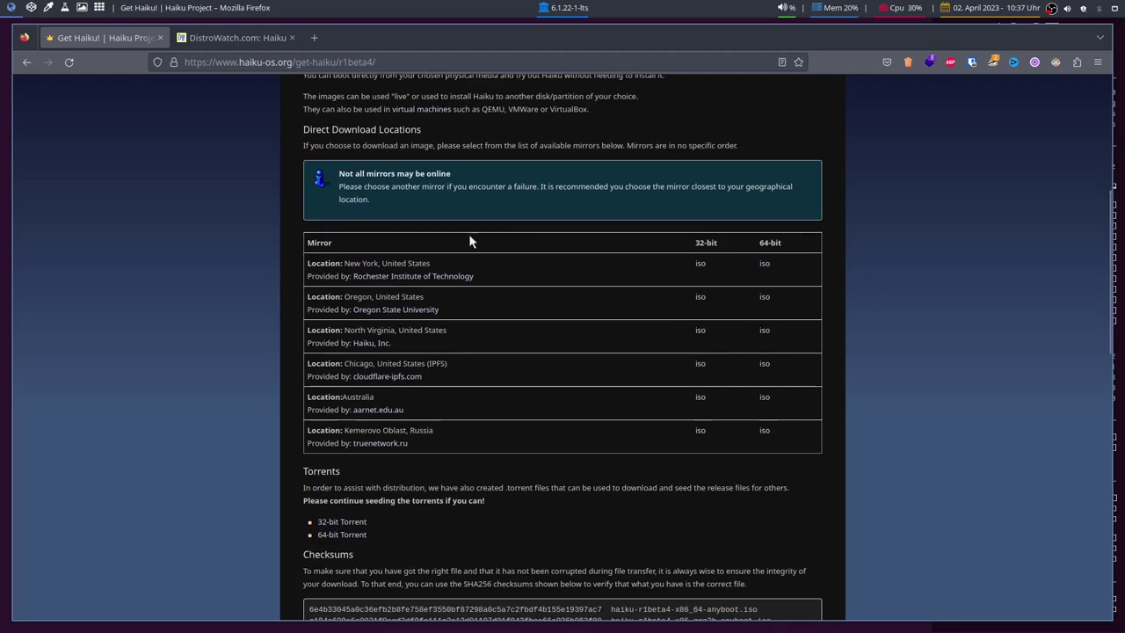
{"action": "scroll", "coordinate": [474, 333], "scroll_direction": "down", "scroll_amount": 3}
{"action": "left_click", "coordinate": [332, 423]}
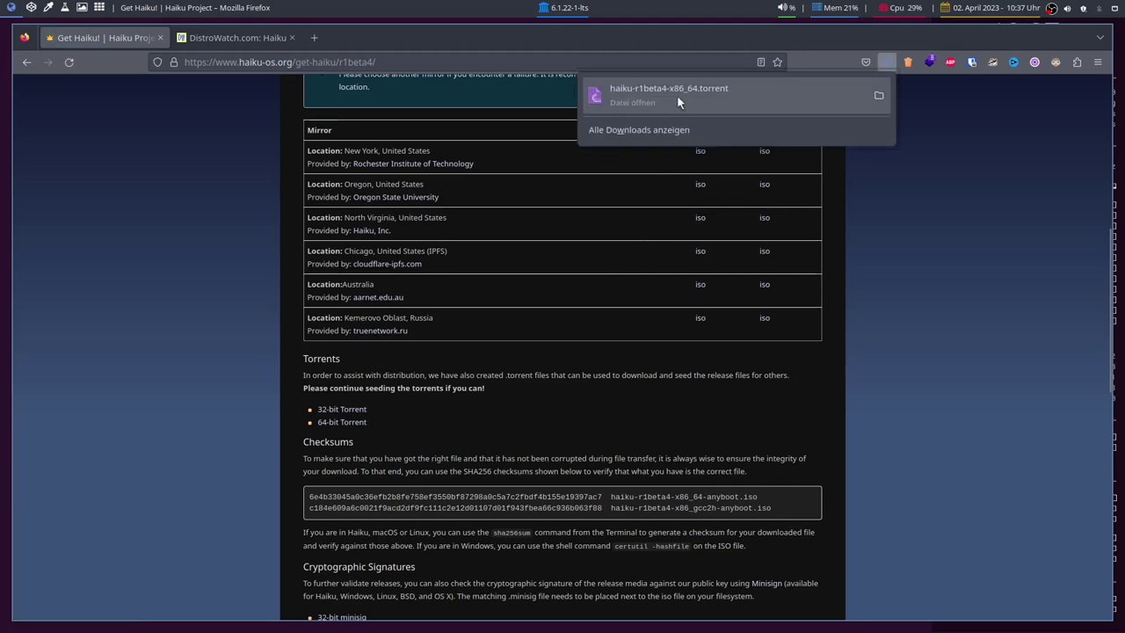
Download haiku-r1beta4-x86_64.torrent with Transmission into the Downloads folder, and close Transmission and the browser.
{"action": "left_click", "coordinate": [718, 150]}
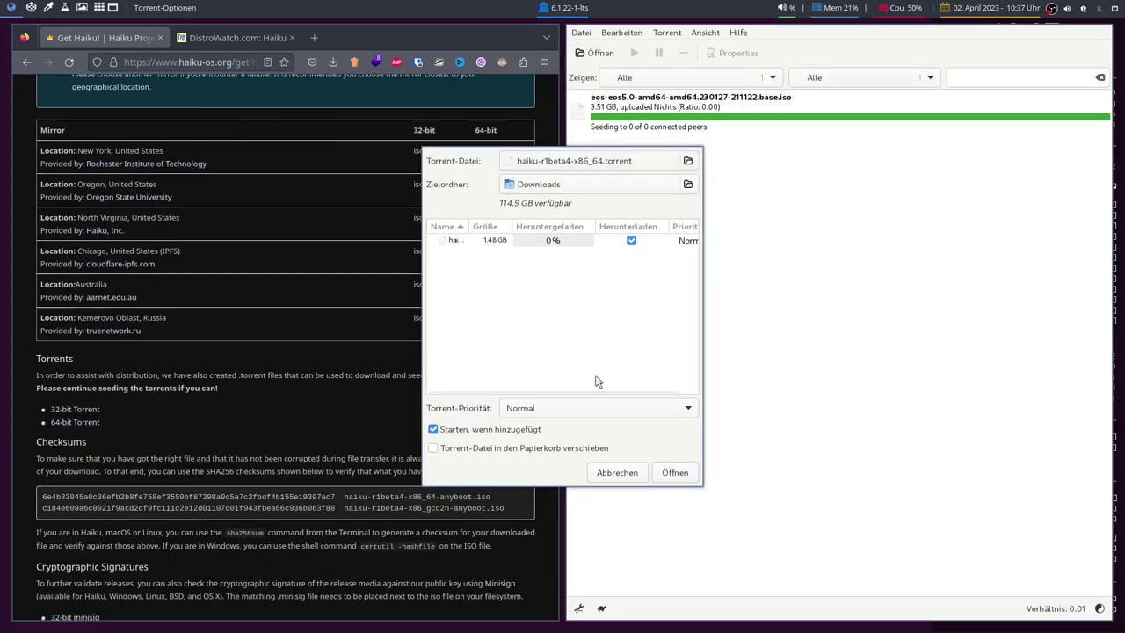
{"action": "left_click", "coordinate": [675, 471]}
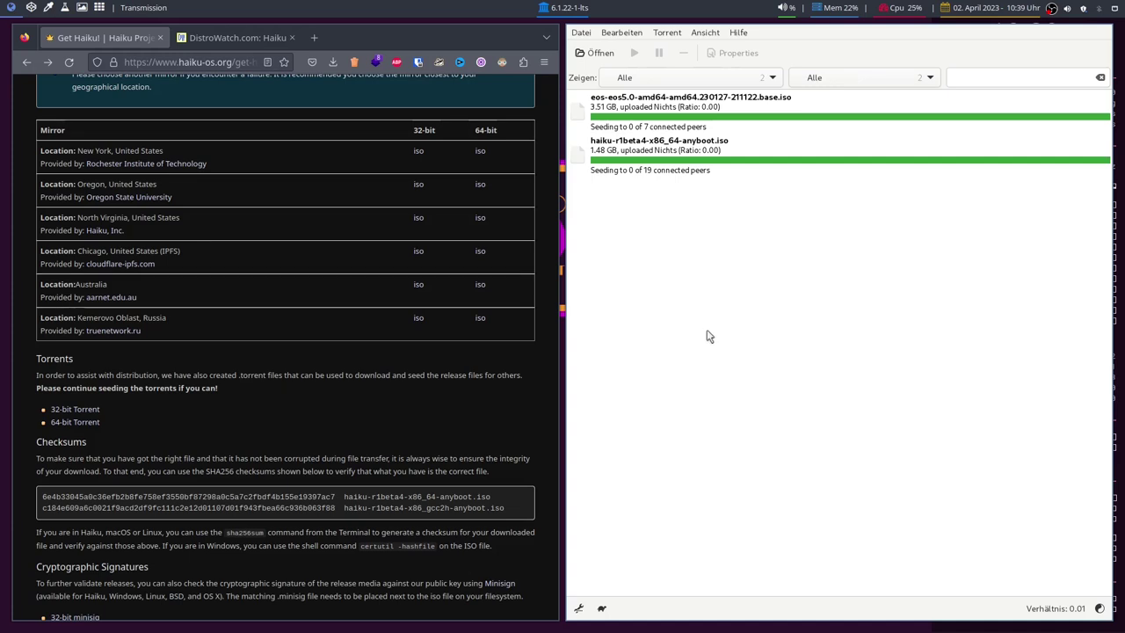
{"action": "key", "text": "ctrl+q"}
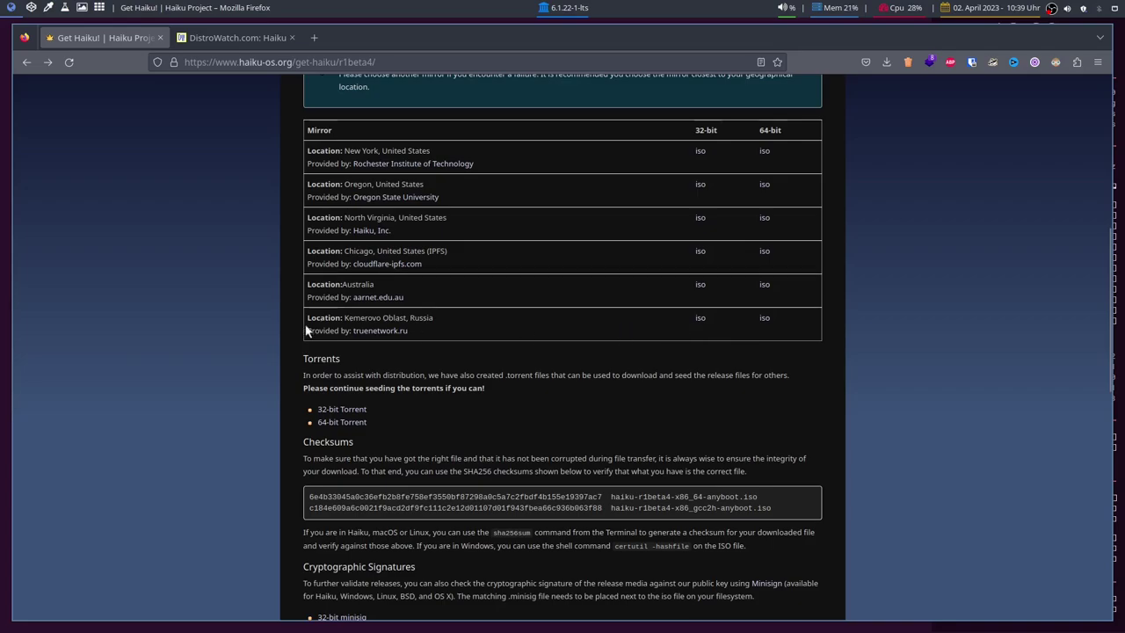
{"action": "key", "text": "ctrl+q"}
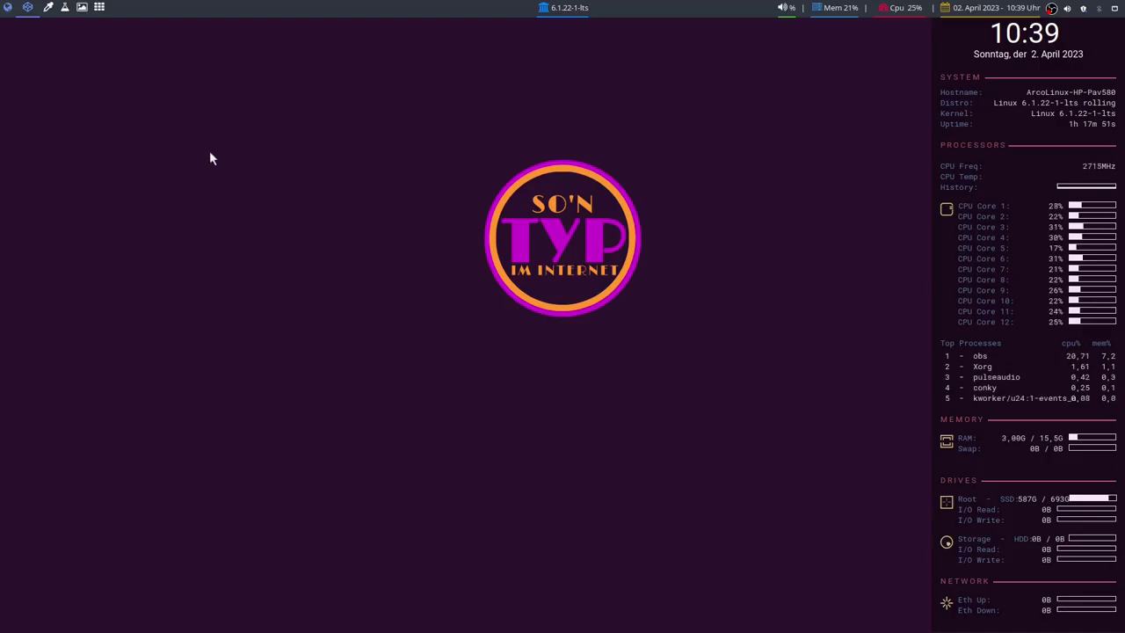
Launch balenaEtcher and load haiku-r1beta4-x86_64-anyboot.iso from the Downloads folder as the source image.
{"action": "key", "text": "alt+F3"}
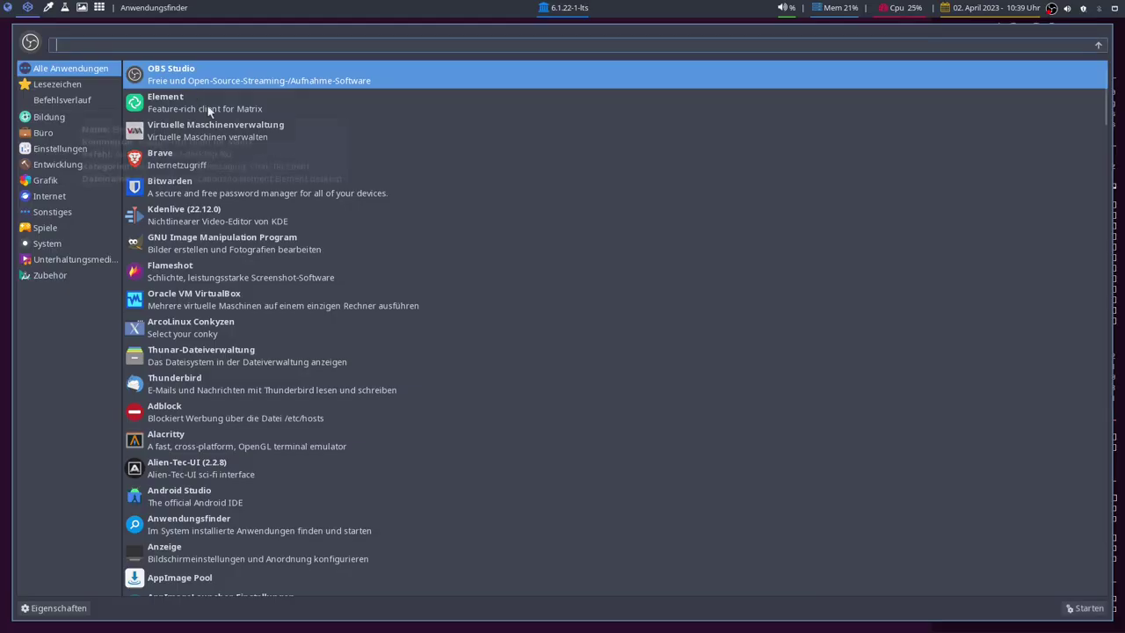
{"action": "key", "text": "Escape"}
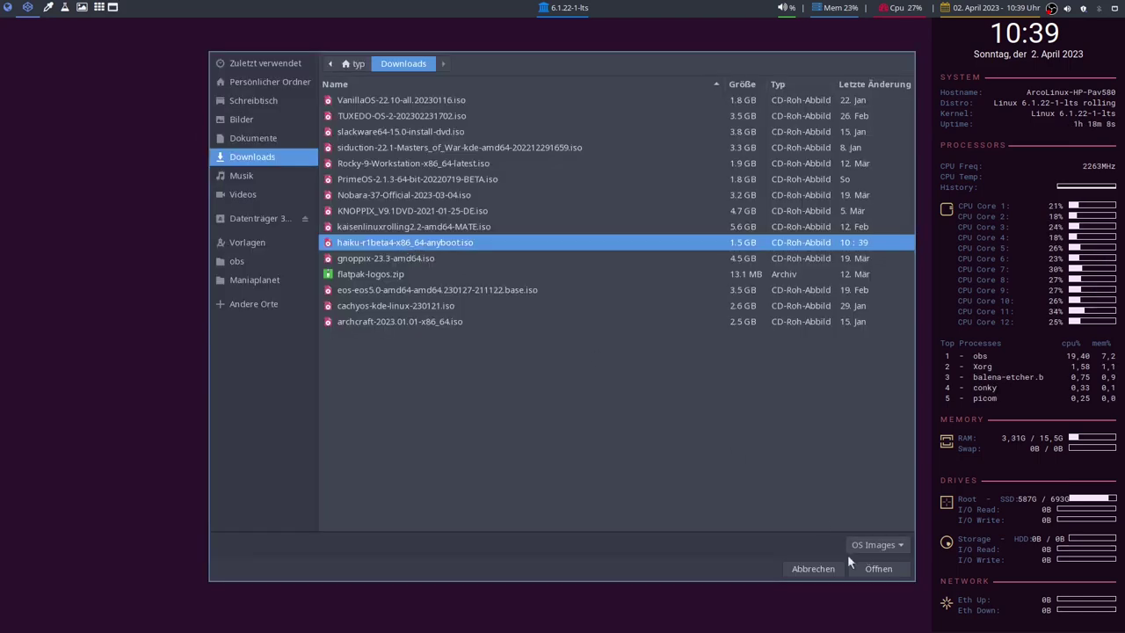
{"action": "left_click", "coordinate": [865, 565]}
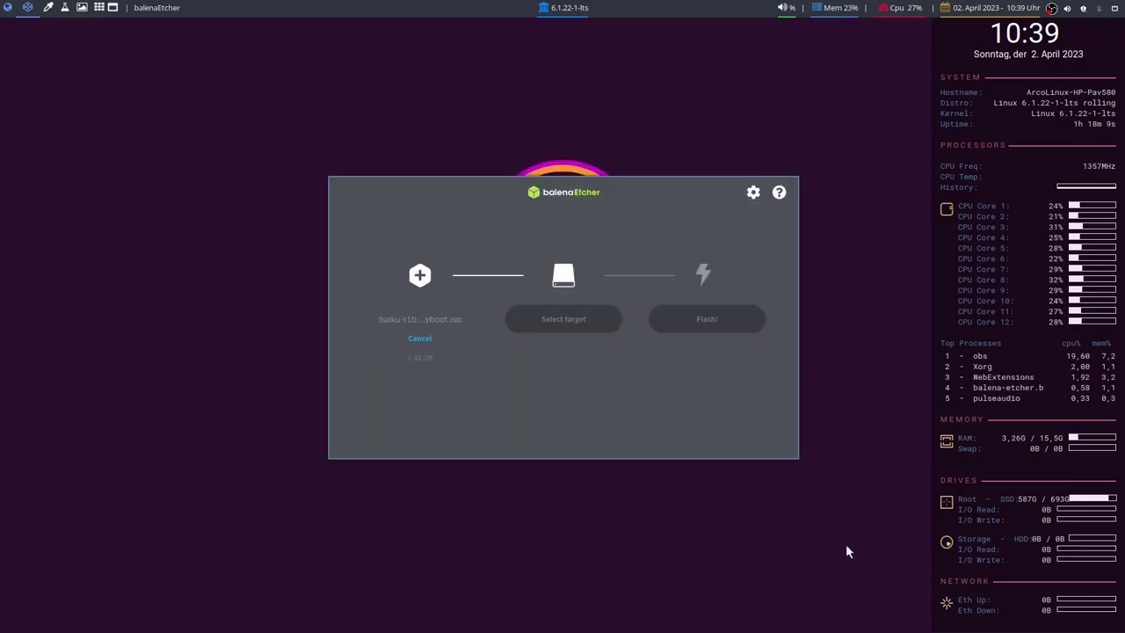
Flash the Haiku image to the USB SanDisk 3.2Gen1 drive at /dev/sdb and close balenaEtcher.
{"action": "left_click", "coordinate": [572, 319]}
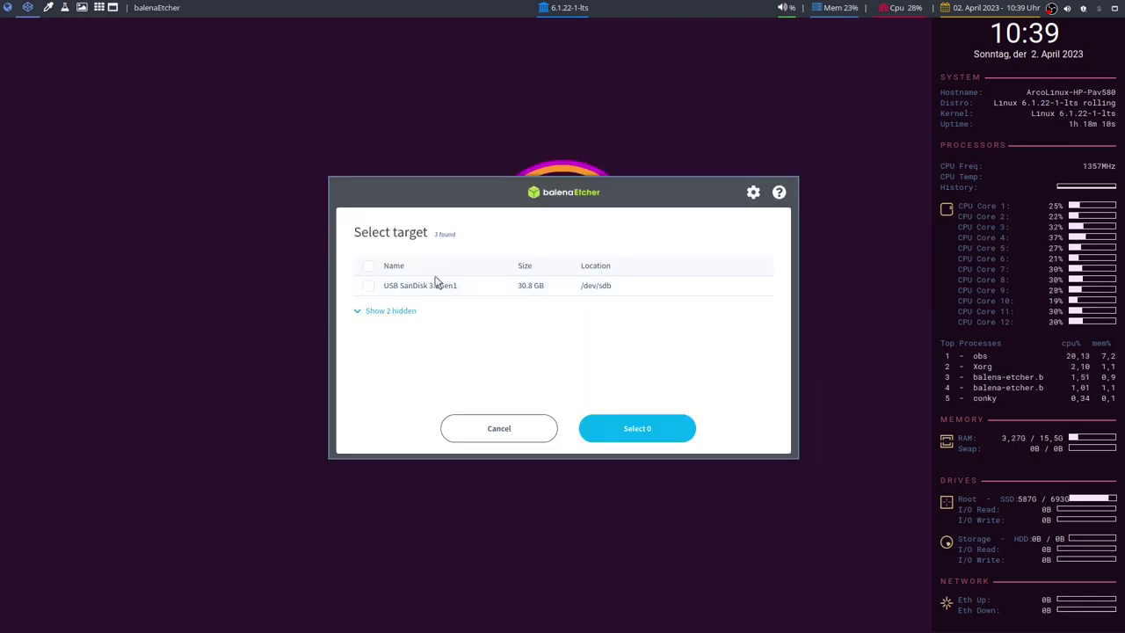
{"action": "left_click", "coordinate": [368, 287]}
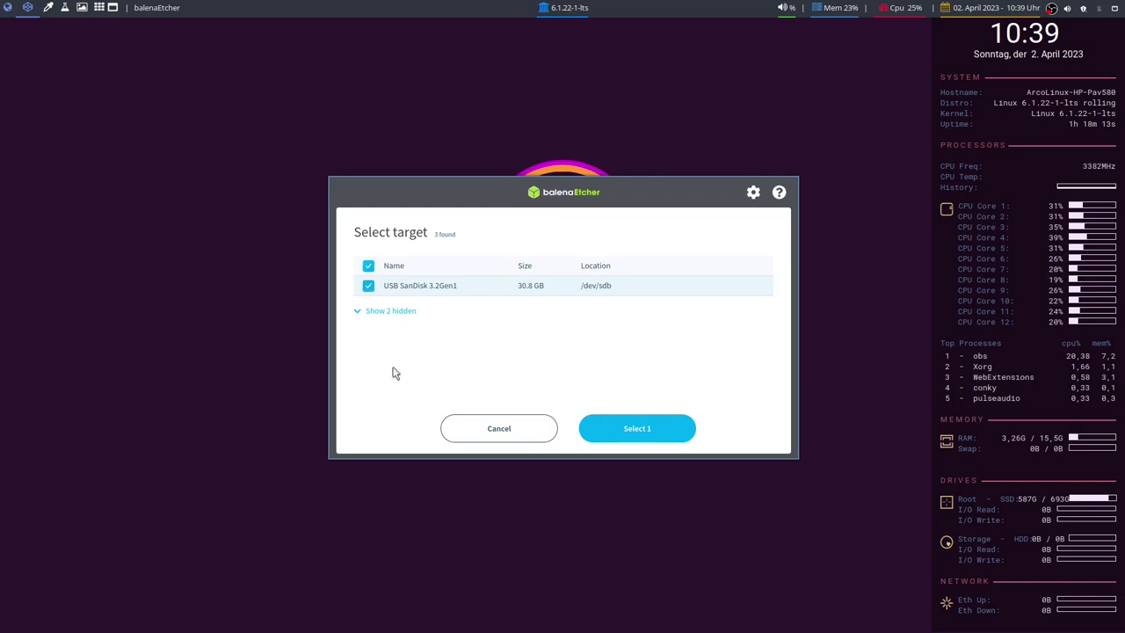
{"action": "left_click", "coordinate": [633, 428]}
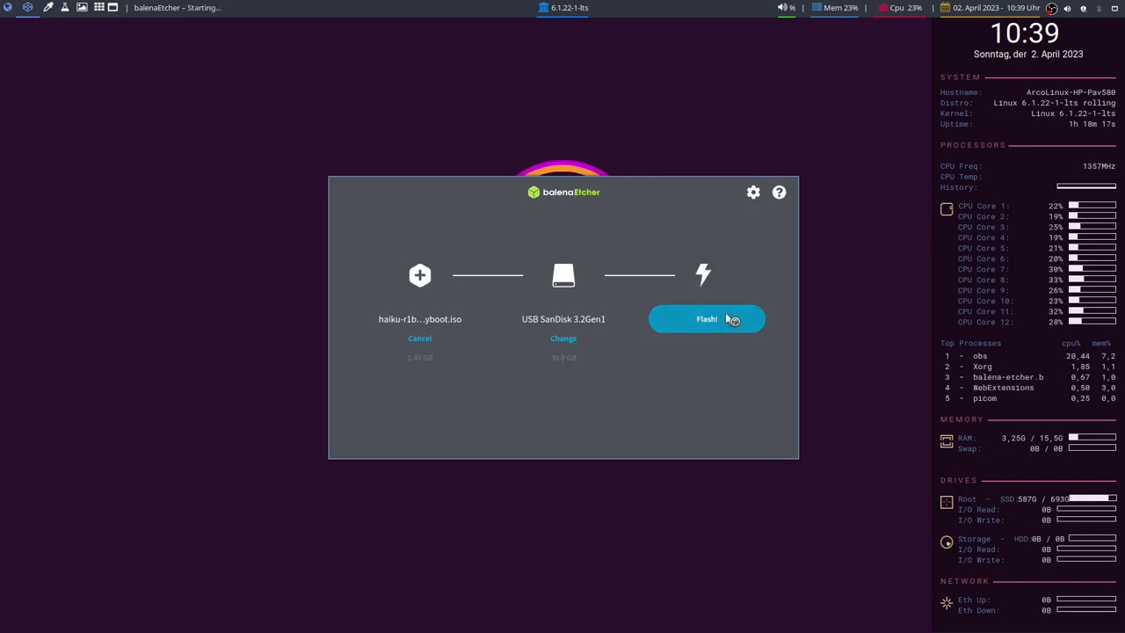
{"action": "left_click", "coordinate": [729, 318]}
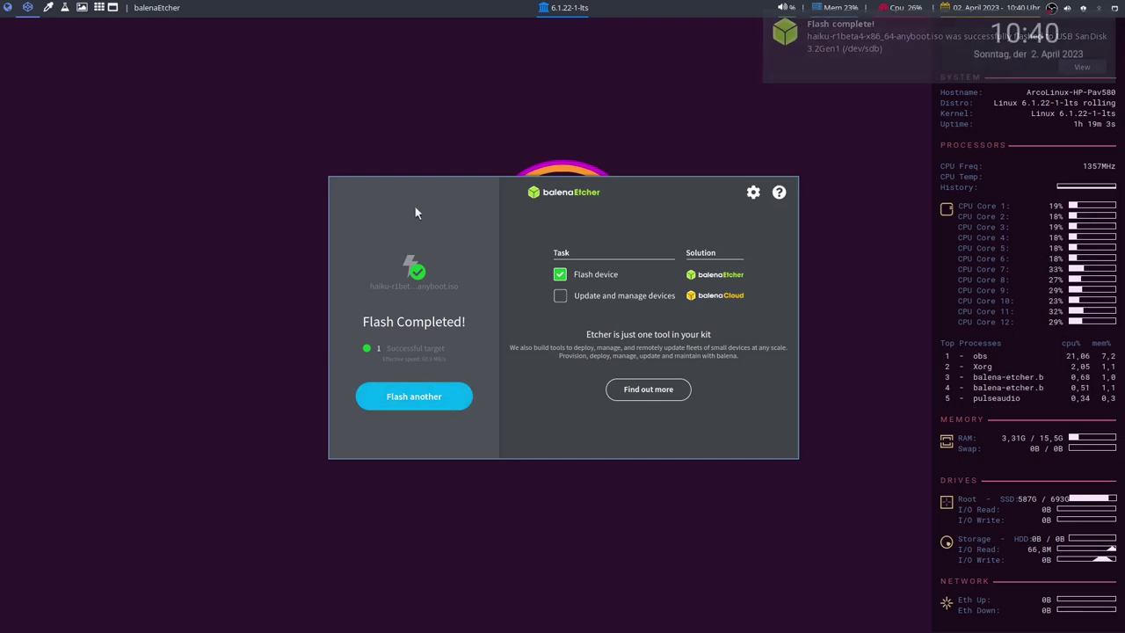
{"action": "key", "text": "alt+F4"}
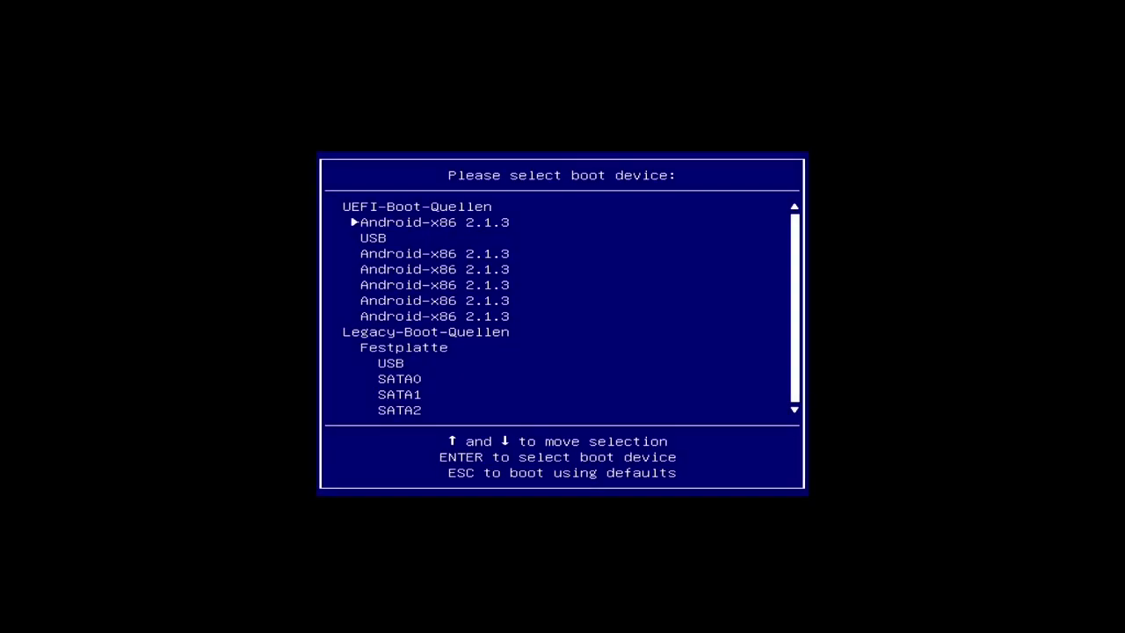
Boot the computer from the USB entry under the UEFI boot sources.
{"action": "key", "text": "Down"}
{"action": "key", "text": "Return"}
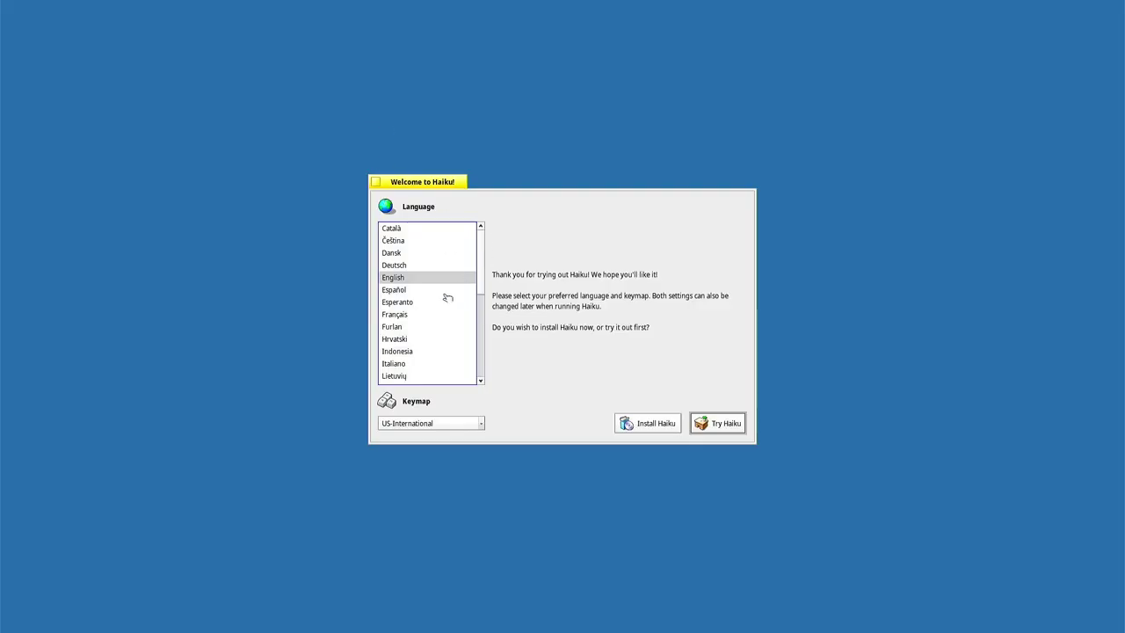
Set the language to Deutsch and start the Haiku installation, continuing past the introductory notes and the partition notice.
{"action": "left_click", "coordinate": [406, 266]}
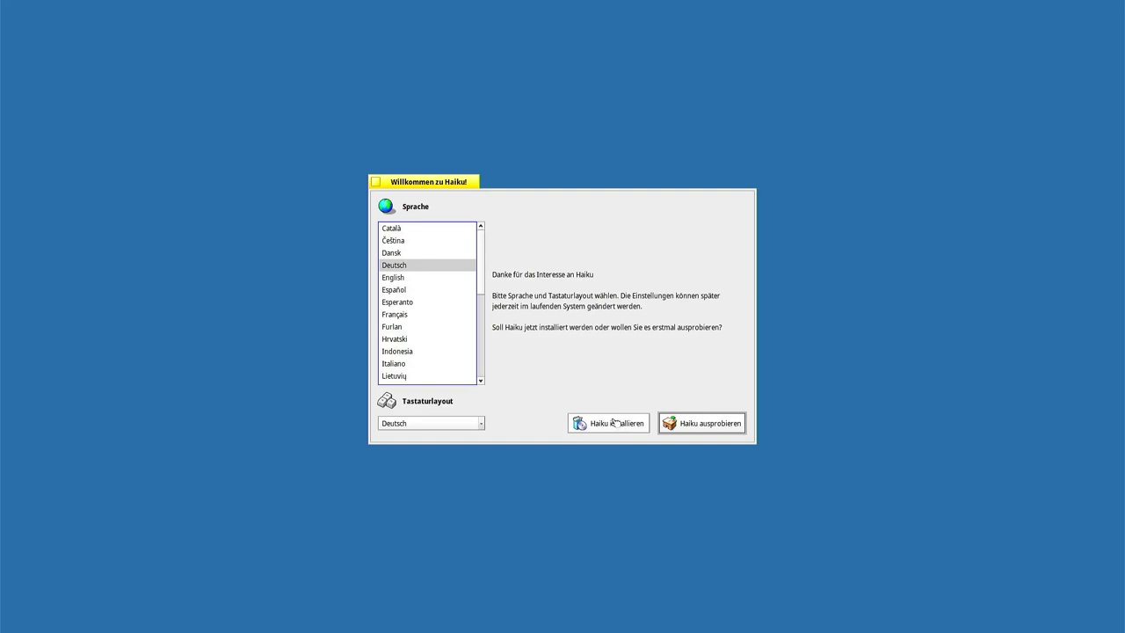
{"action": "left_click", "coordinate": [614, 423]}
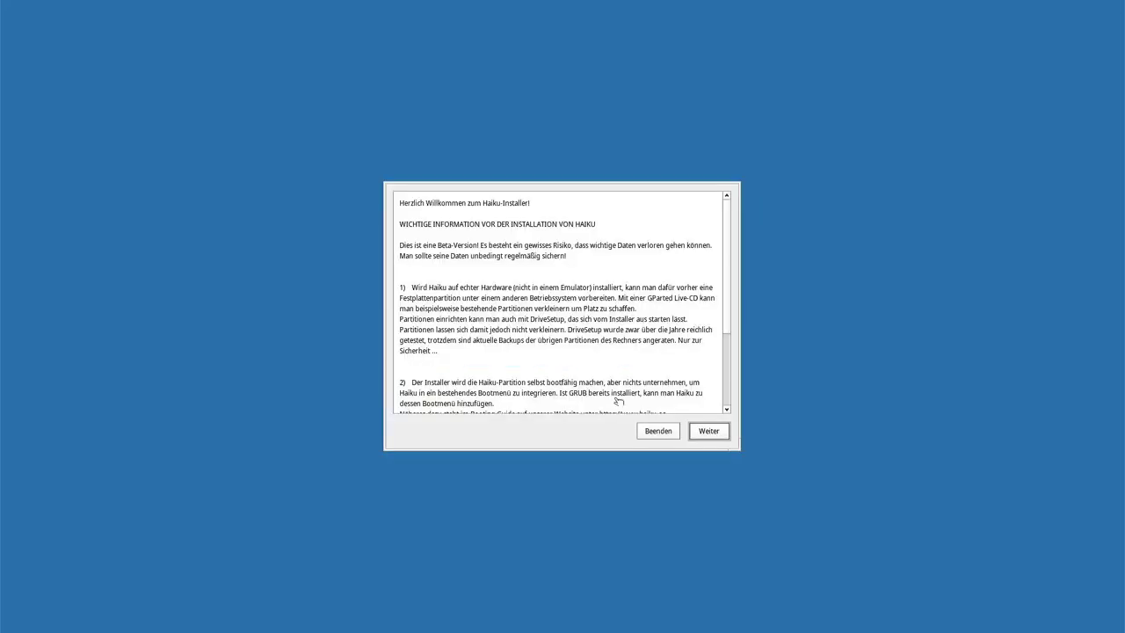
{"action": "scroll", "coordinate": [630, 307], "scroll_direction": "down", "scroll_amount": 2}
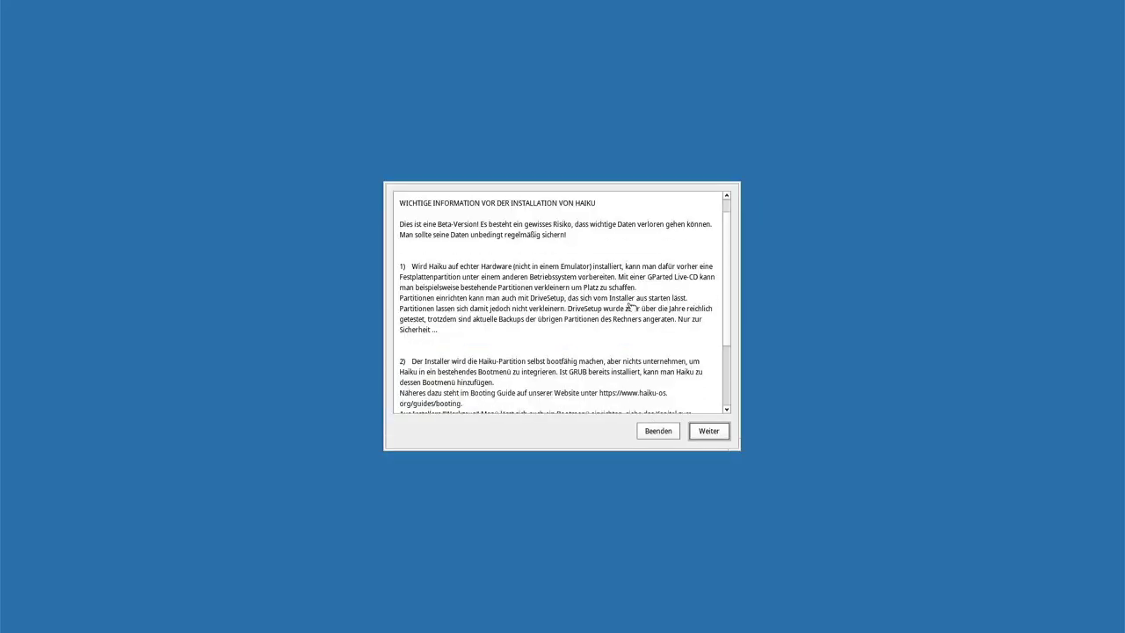
{"action": "scroll", "coordinate": [631, 308], "scroll_direction": "down", "scroll_amount": 2}
{"action": "scroll", "coordinate": [629, 306], "scroll_direction": "down", "scroll_amount": 1}
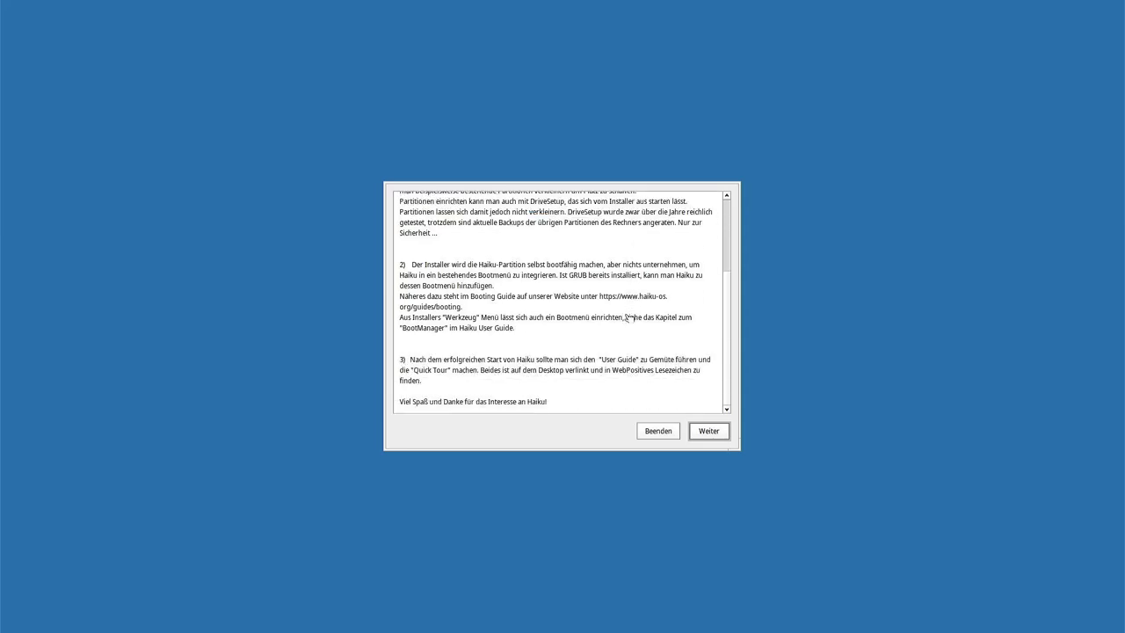
{"action": "left_click", "coordinate": [716, 431]}
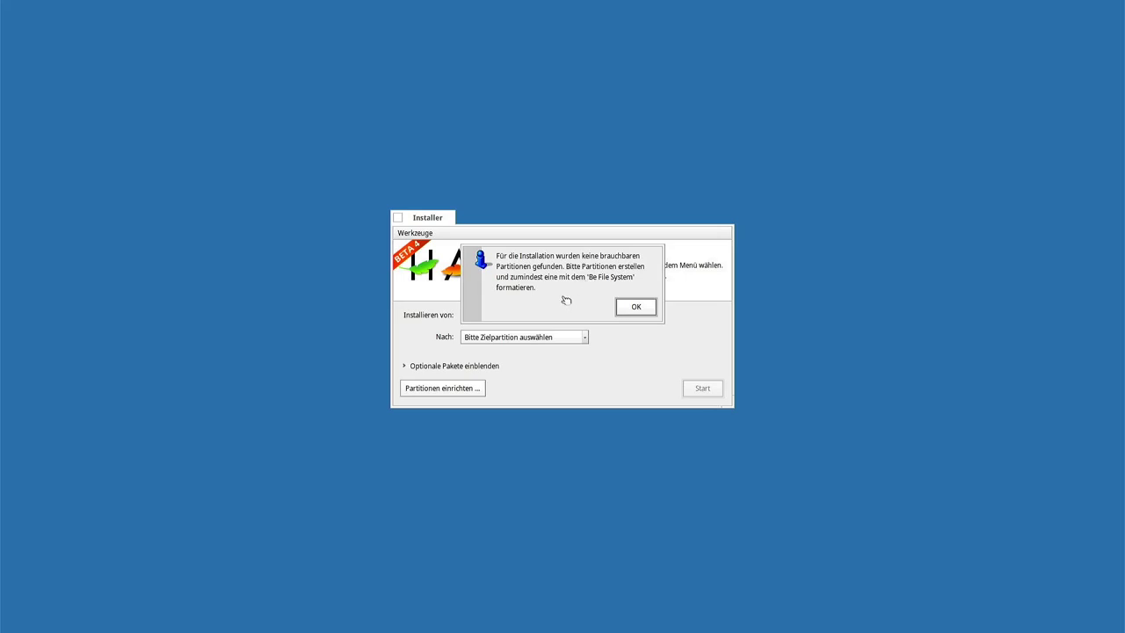
{"action": "left_click", "coordinate": [634, 307]}
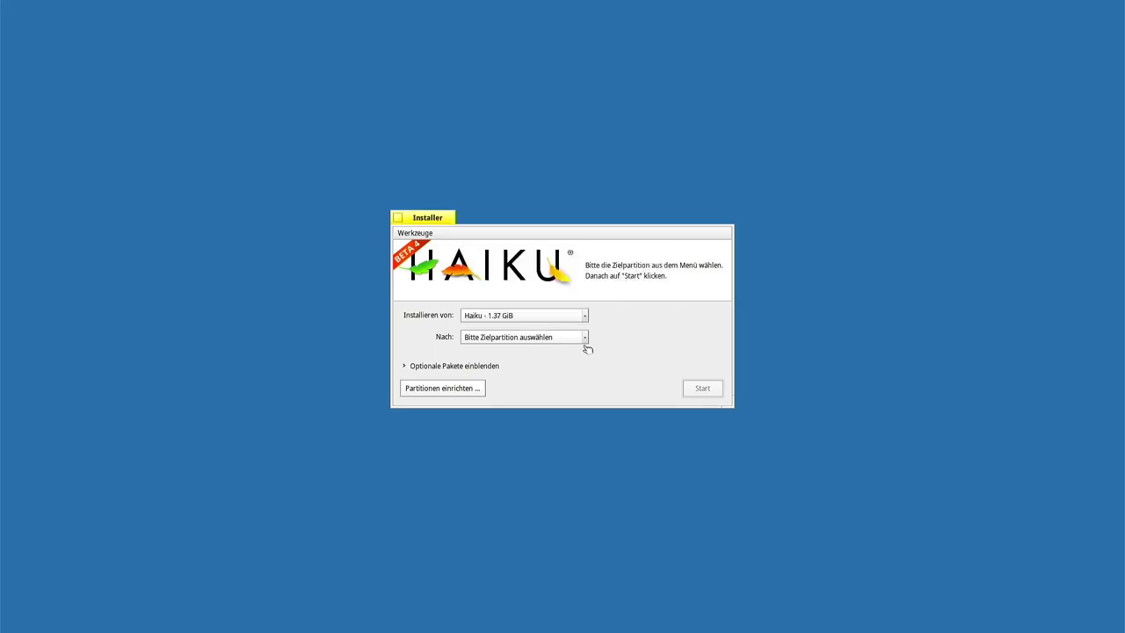
Review the installer's list of target partitions and the optional packages.
{"action": "left_click", "coordinate": [523, 342]}
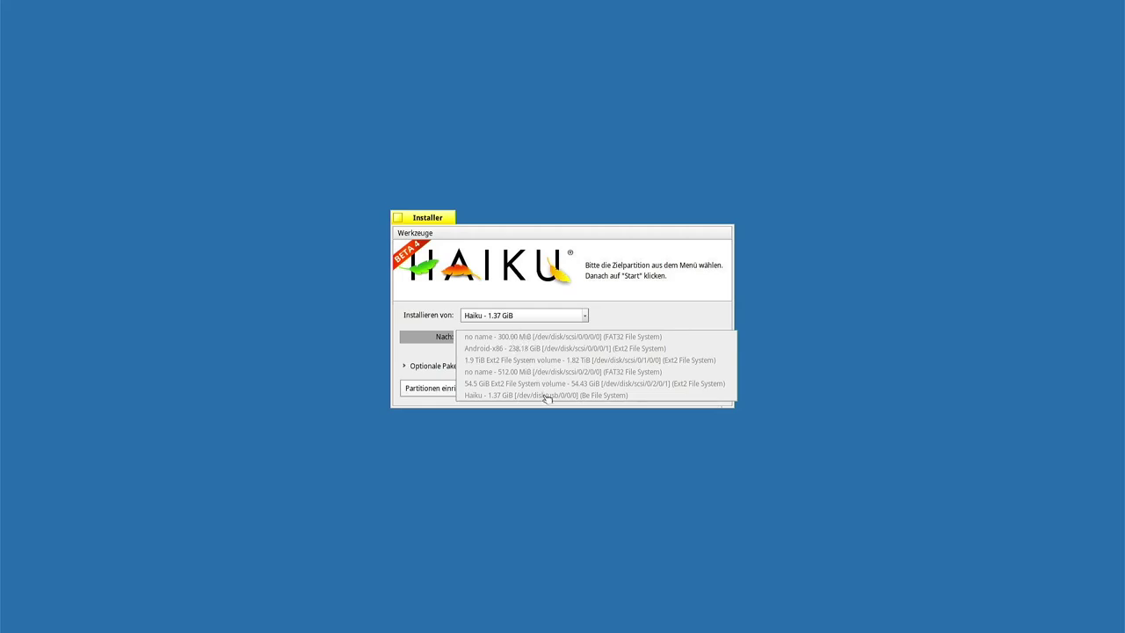
{"action": "left_click", "coordinate": [667, 280]}
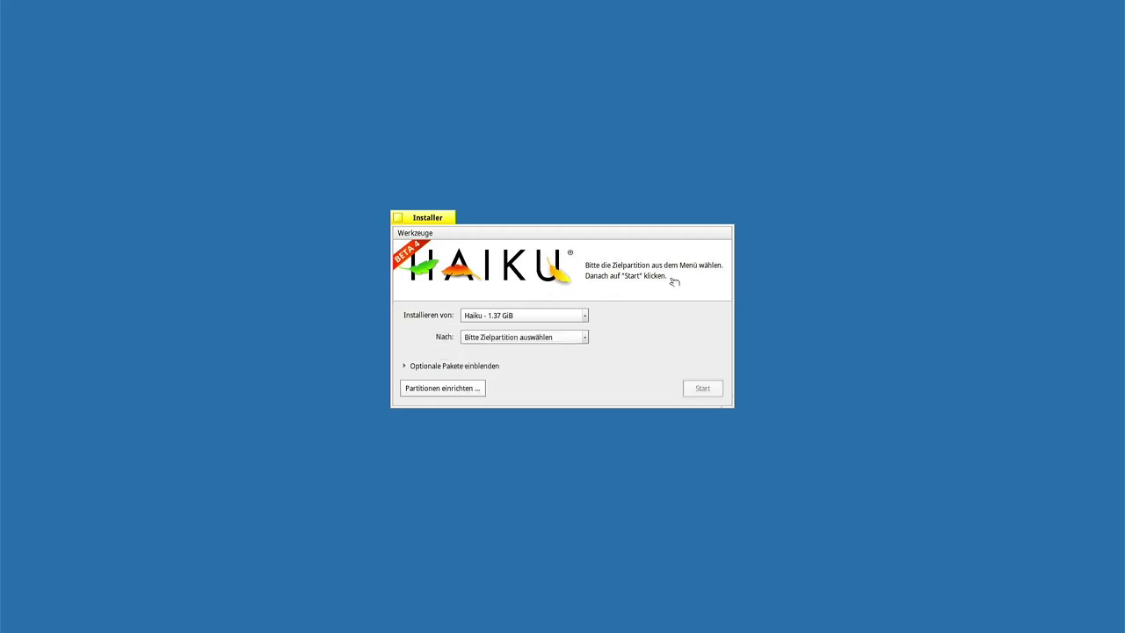
{"action": "left_click", "coordinate": [442, 370]}
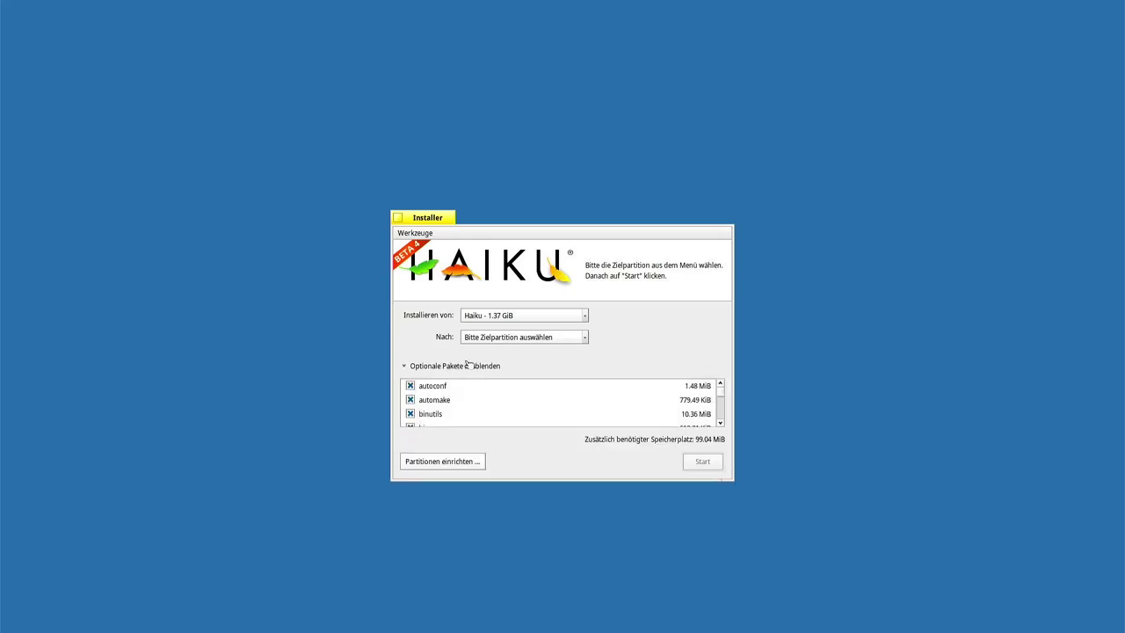
{"action": "scroll", "coordinate": [535, 389], "scroll_direction": "down", "scroll_amount": 10}
{"action": "scroll", "coordinate": [535, 390], "scroll_direction": "up", "scroll_amount": 10}
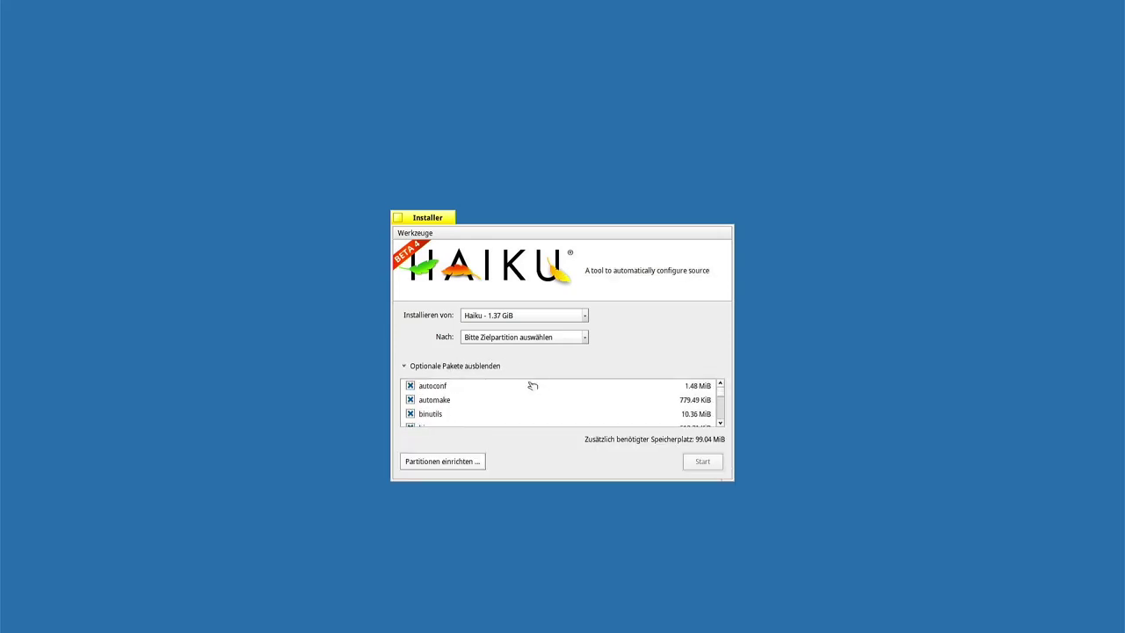
{"action": "left_click", "coordinate": [423, 369]}
Open the partition setup and initialize the VENO SCORP-256GB disk with a GUID Partition Map, confirming the data erasure.
{"action": "left_click", "coordinate": [442, 391]}
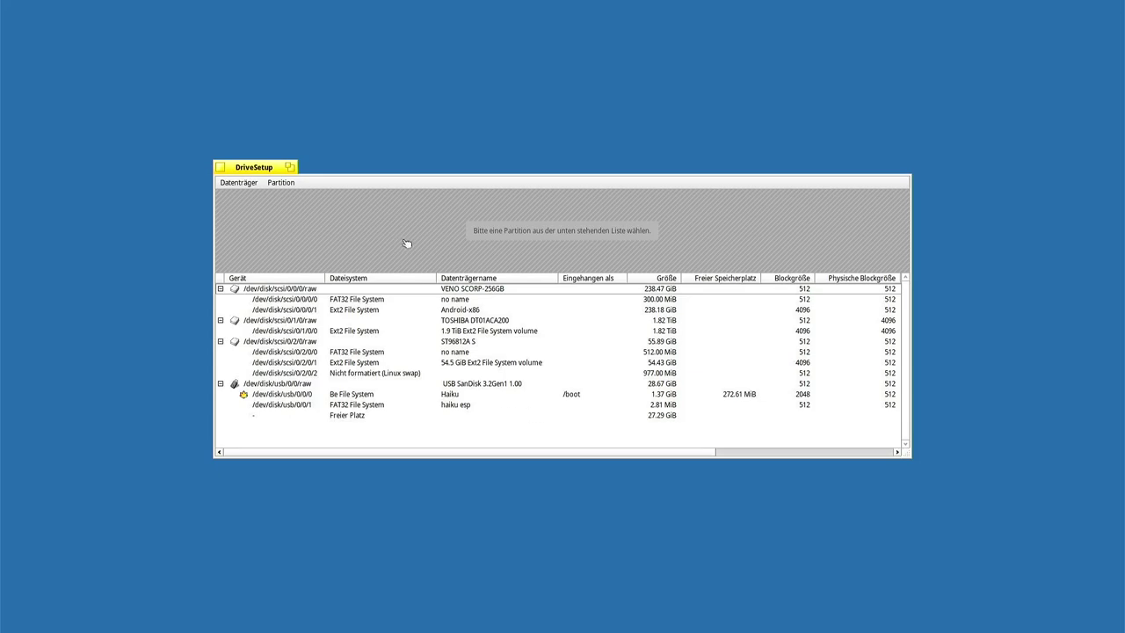
{"action": "left_click", "coordinate": [467, 289]}
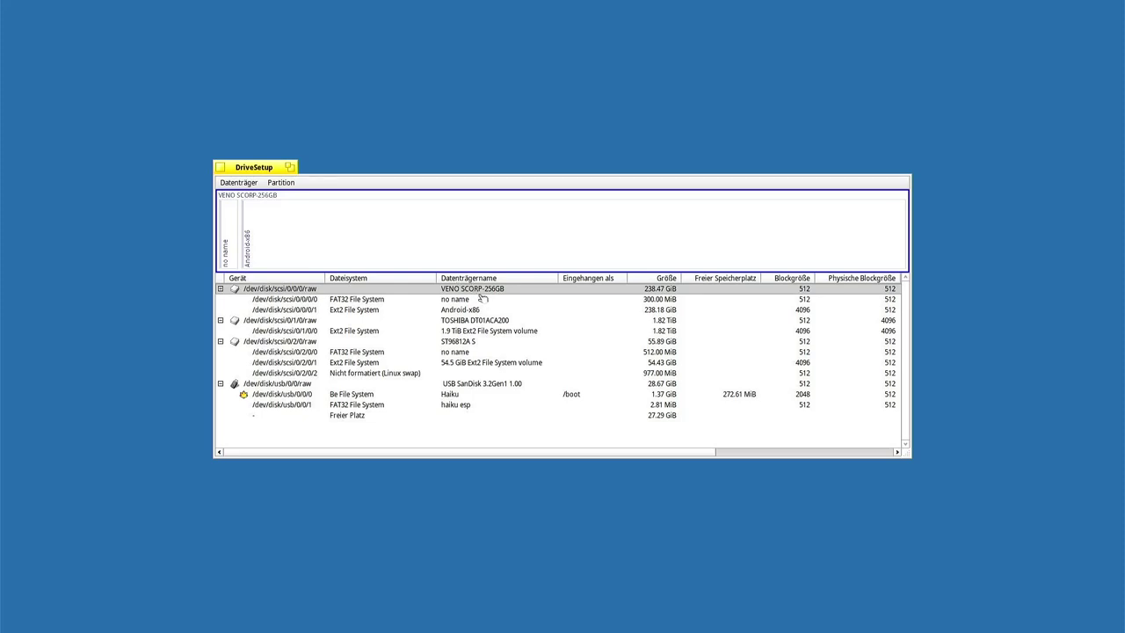
{"action": "left_click", "coordinate": [281, 182]}
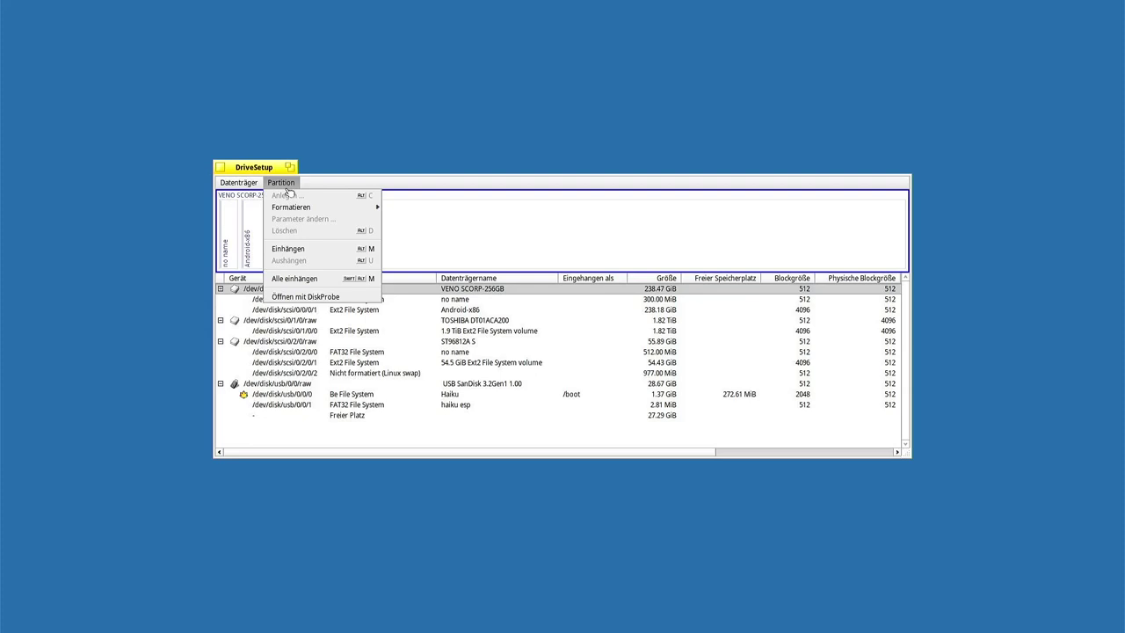
{"action": "mouse_move", "coordinate": [239, 183]}
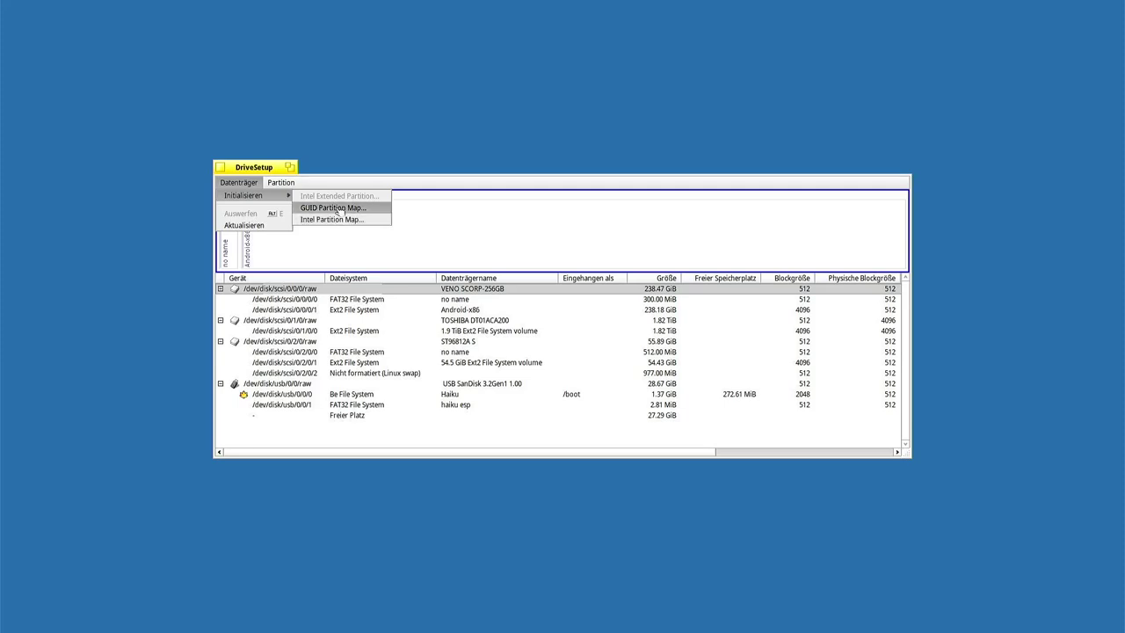
{"action": "left_click", "coordinate": [338, 209]}
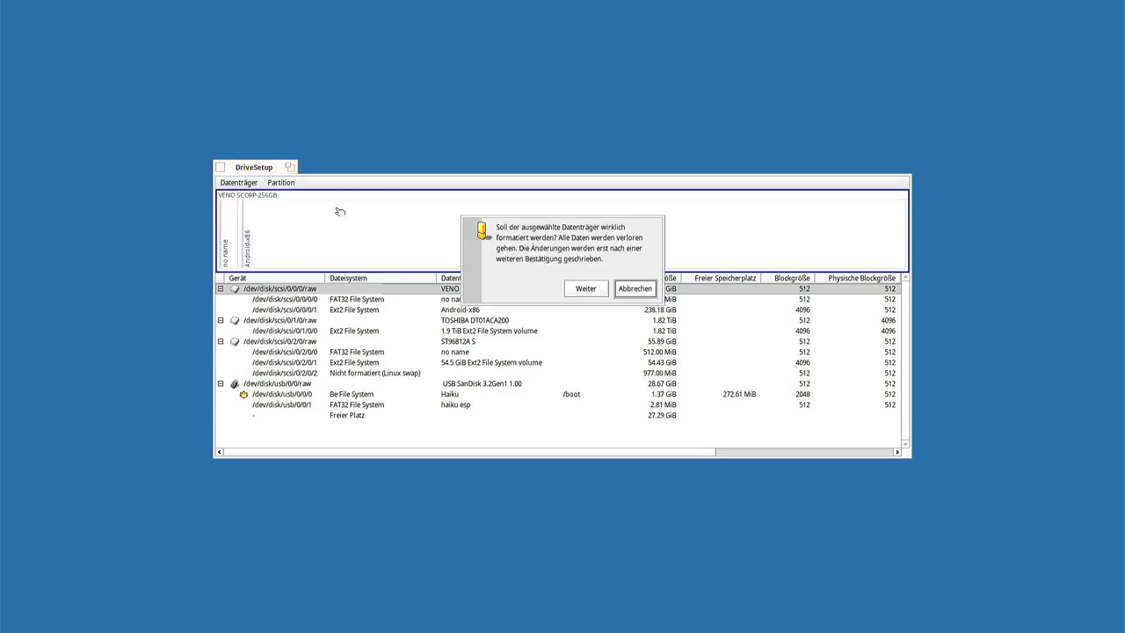
{"action": "left_click", "coordinate": [585, 290]}
{"action": "left_click", "coordinate": [549, 293]}
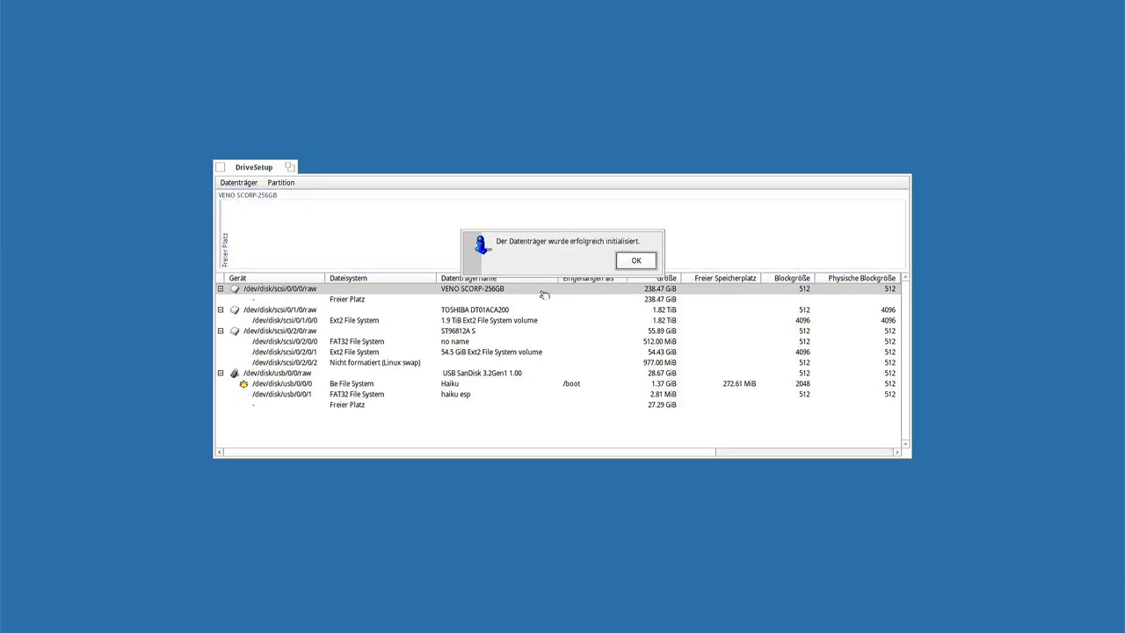
Create a Be File System partition across all free space on the VENO SCORP-256GB disk and write the changes.
{"action": "left_click", "coordinate": [644, 261]}
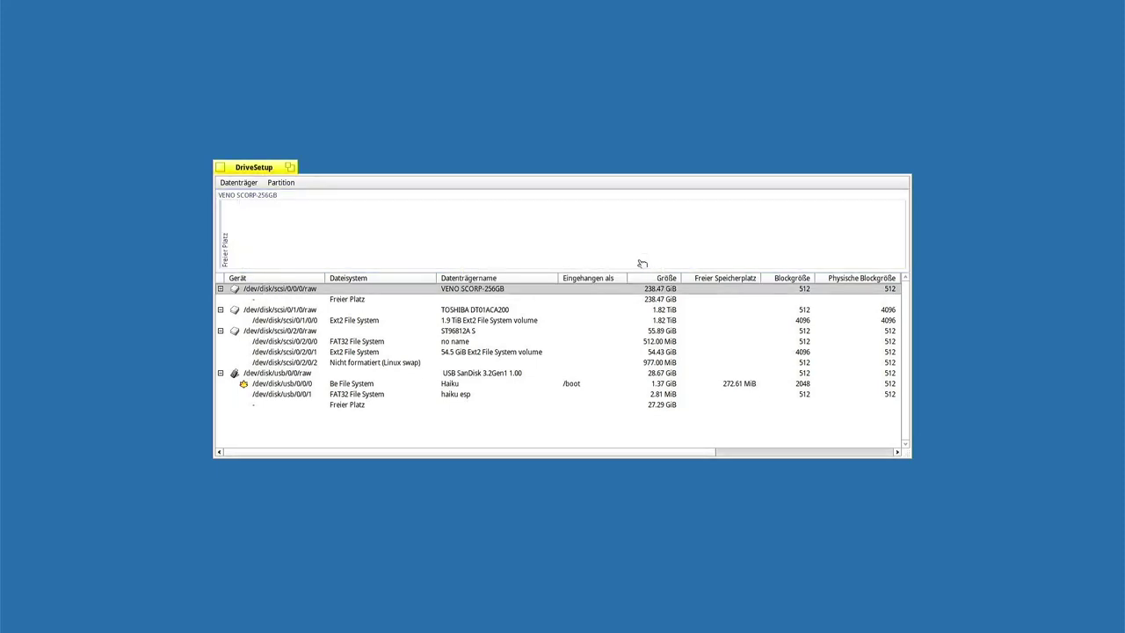
{"action": "left_click", "coordinate": [360, 299]}
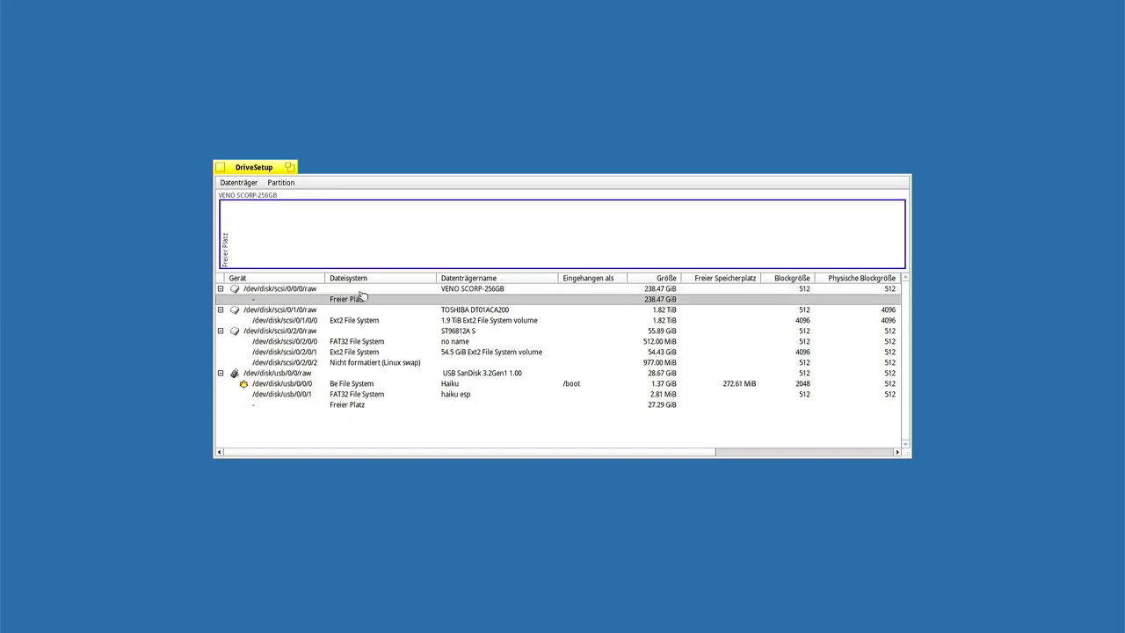
{"action": "left_click", "coordinate": [292, 186]}
{"action": "left_click", "coordinate": [286, 195]}
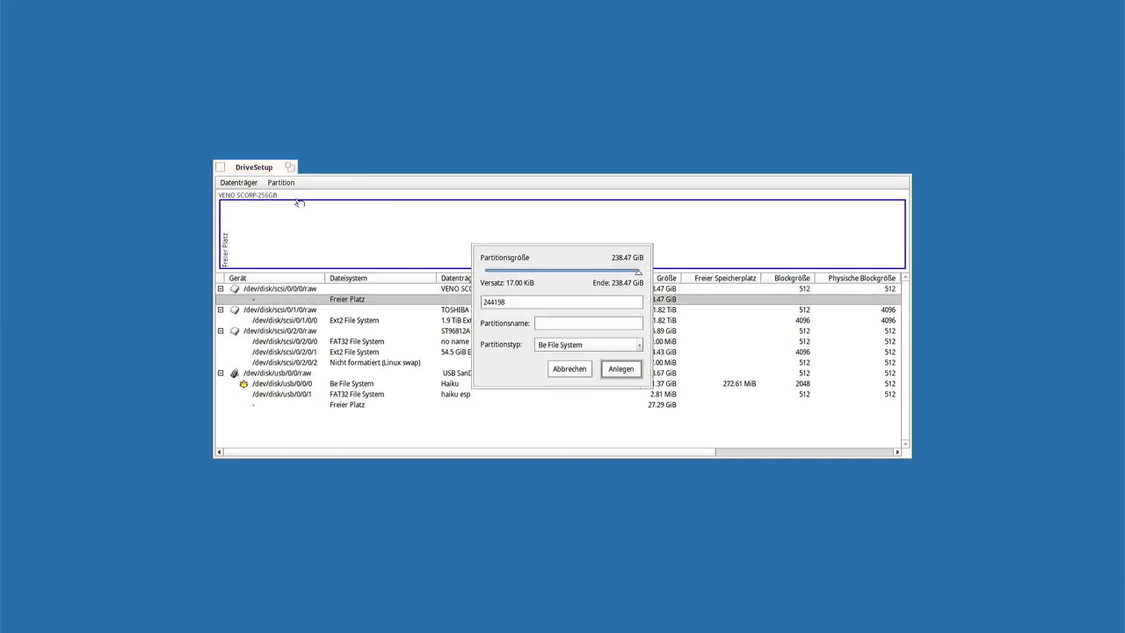
{"action": "left_click", "coordinate": [621, 369]}
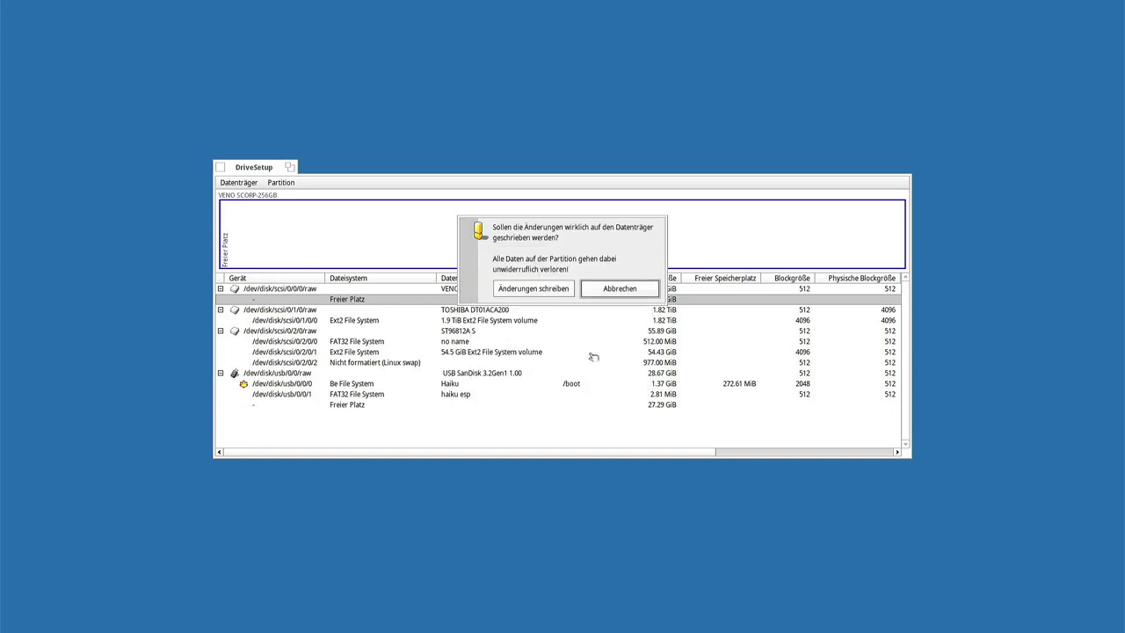
{"action": "left_click", "coordinate": [527, 288]}
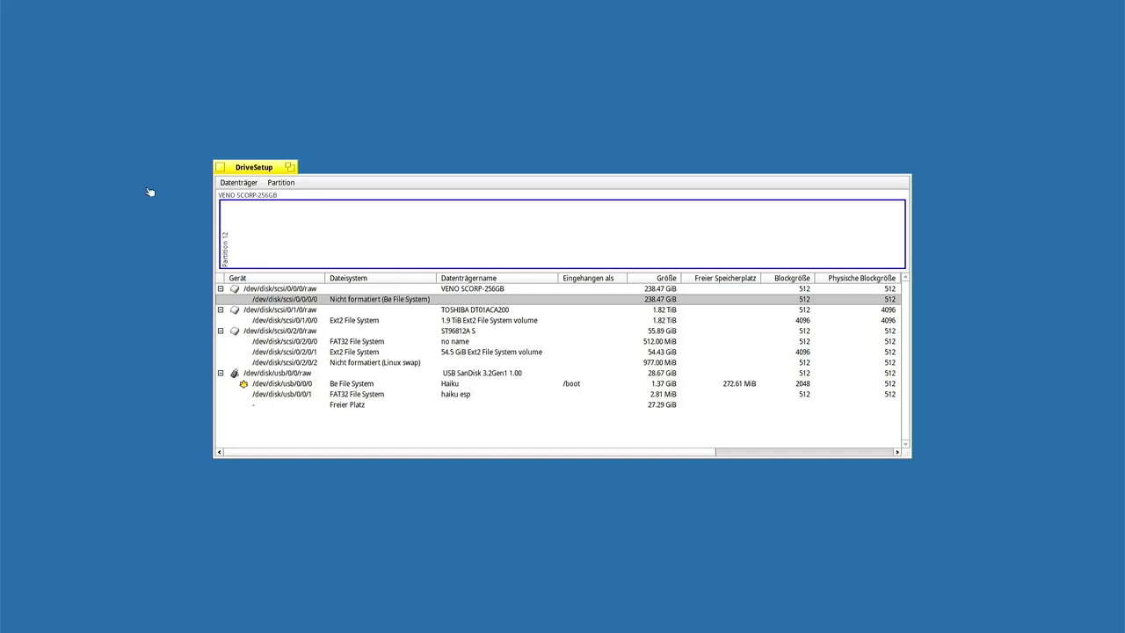
Format the new partition with the Be File System, named Haiku with block size 2048, write the changes and close DriveSetup.
{"action": "left_click", "coordinate": [277, 185]}
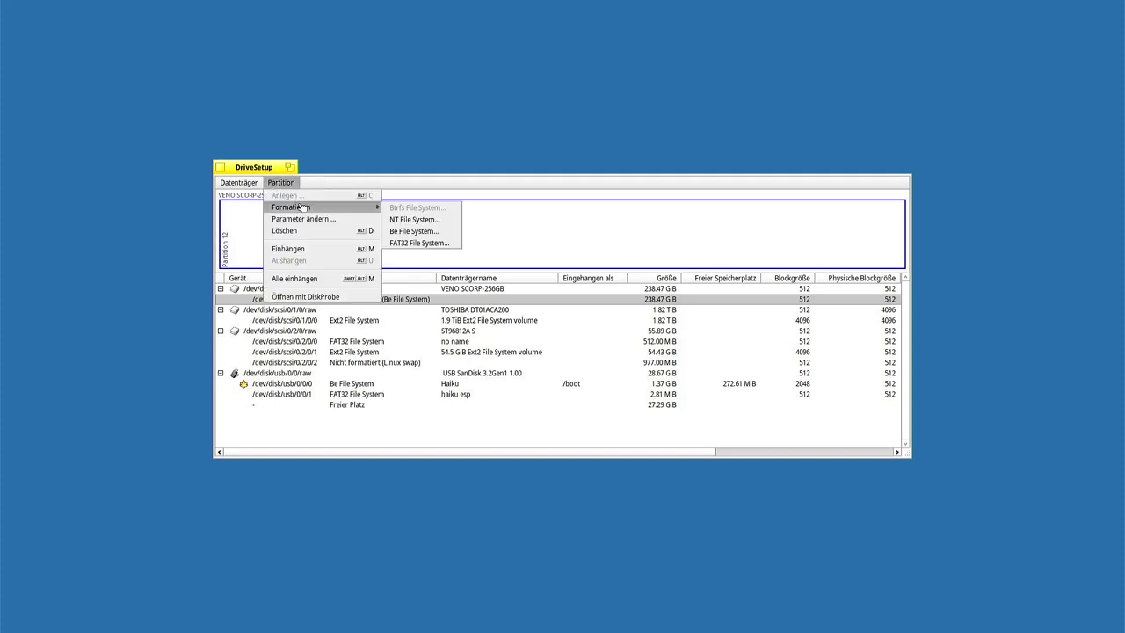
{"action": "left_click", "coordinate": [450, 307]}
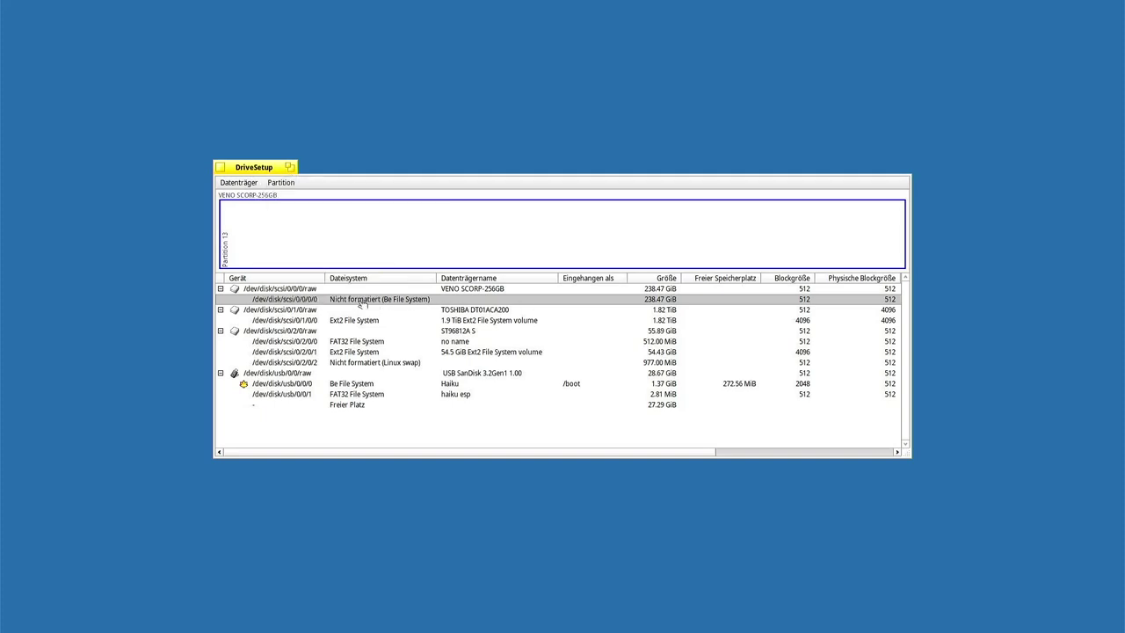
{"action": "right_click", "coordinate": [363, 300]}
{"action": "mouse_move", "coordinate": [426, 318]}
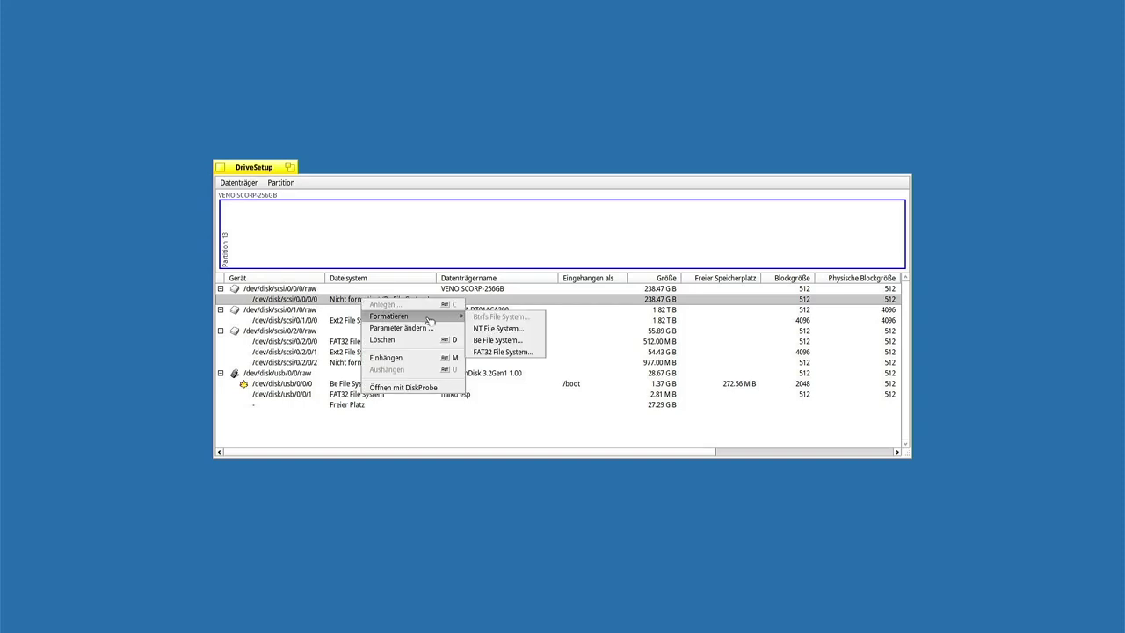
{"action": "left_click", "coordinate": [498, 340]}
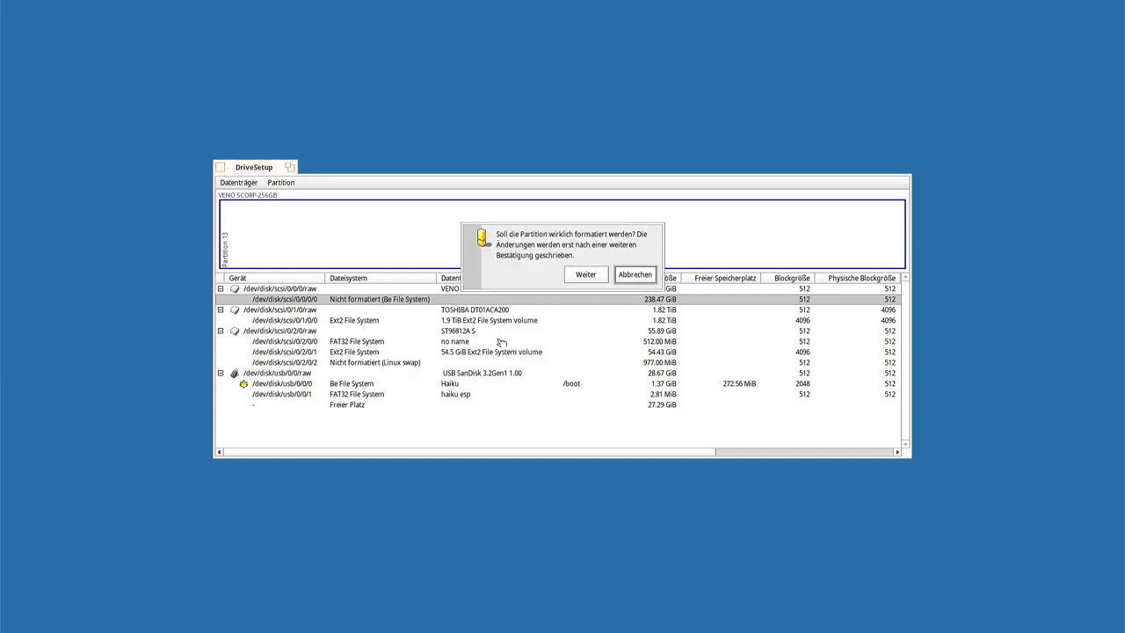
{"action": "left_click", "coordinate": [585, 274]}
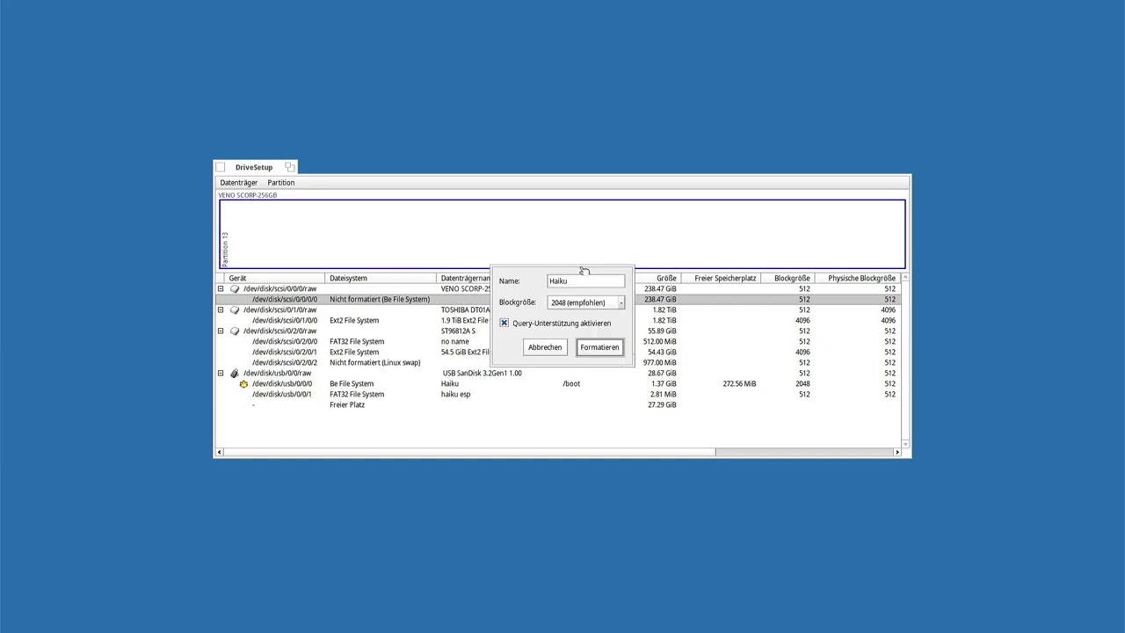
{"action": "left_click", "coordinate": [597, 347]}
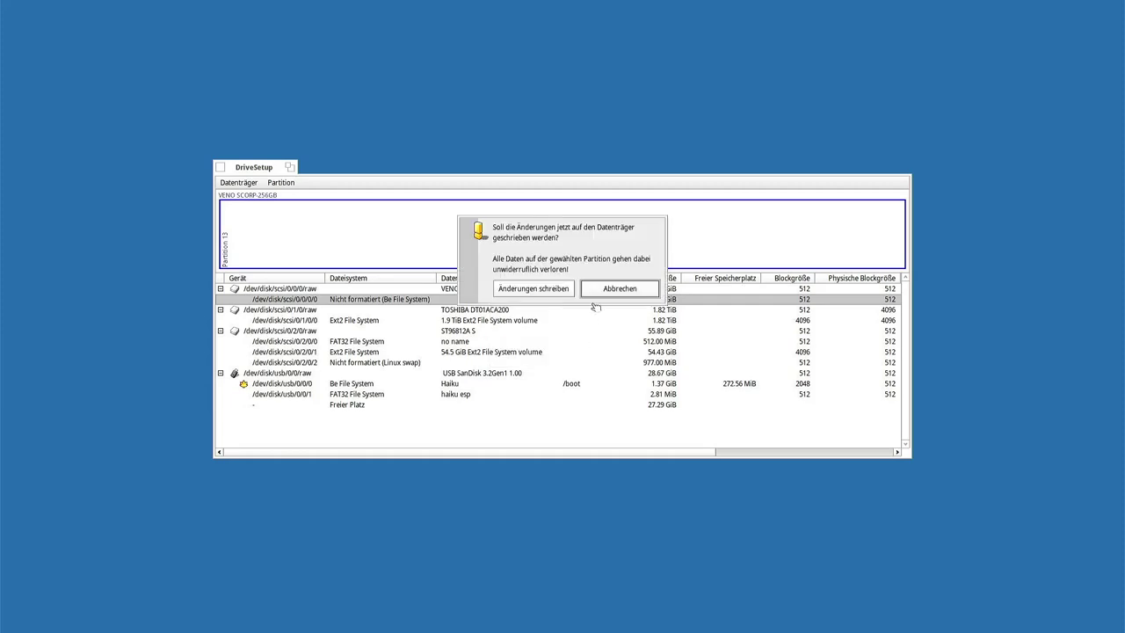
{"action": "left_click", "coordinate": [533, 289]}
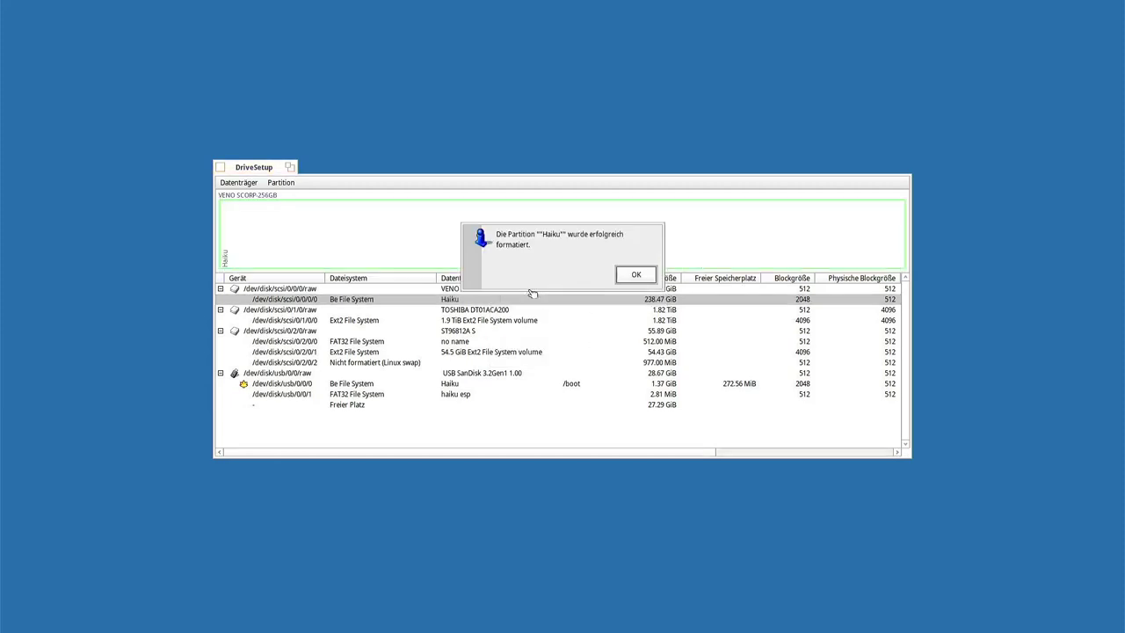
{"action": "left_click", "coordinate": [623, 276]}
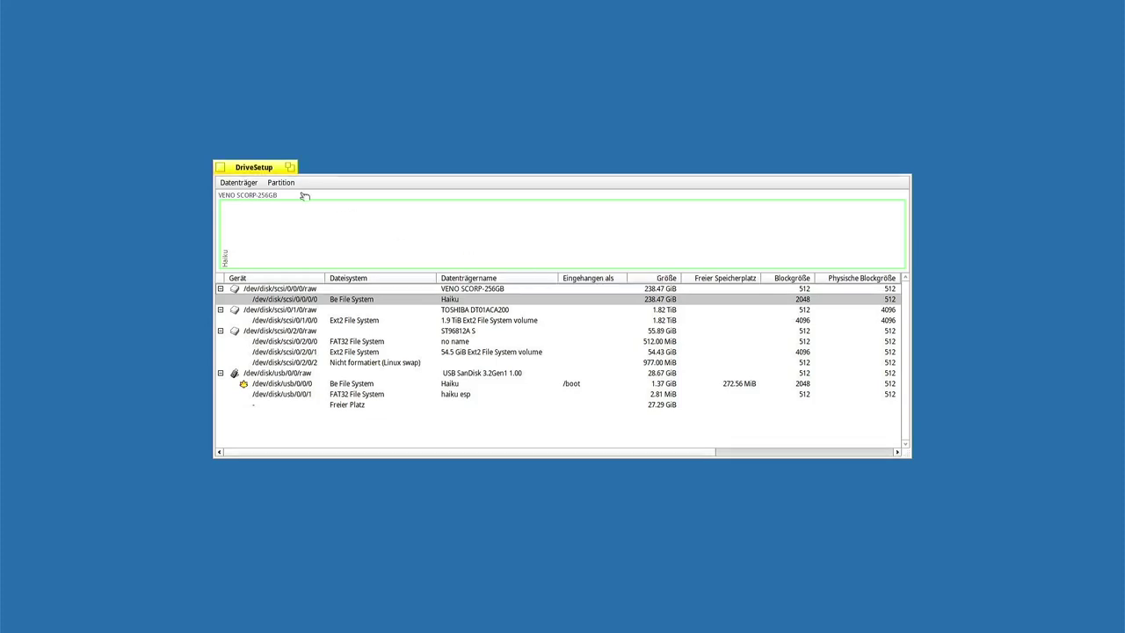
{"action": "left_click", "coordinate": [221, 167]}
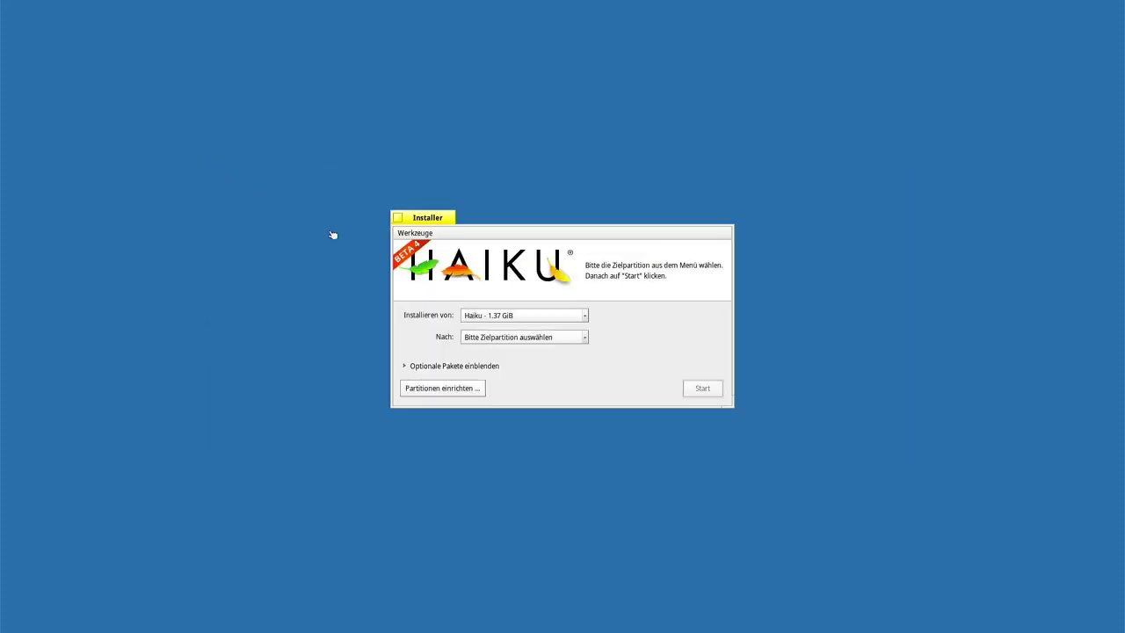
Install Haiku with the preselected optional packages to the 238.47 GiB Haiku partition and restart the computer.
{"action": "left_click", "coordinate": [522, 338]}
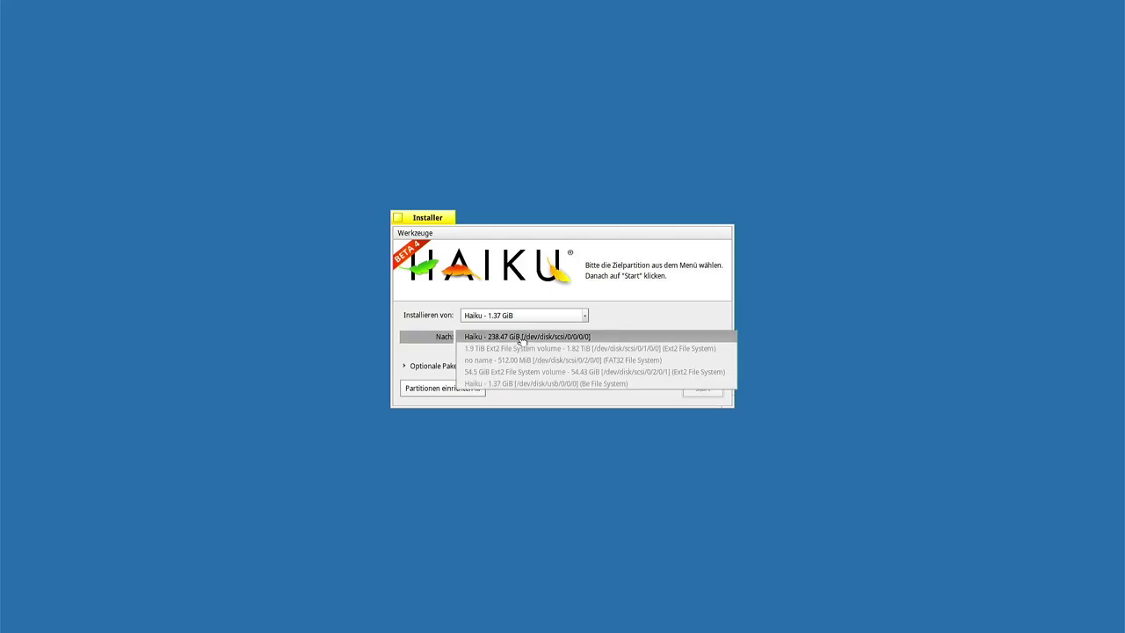
{"action": "left_click", "coordinate": [520, 341]}
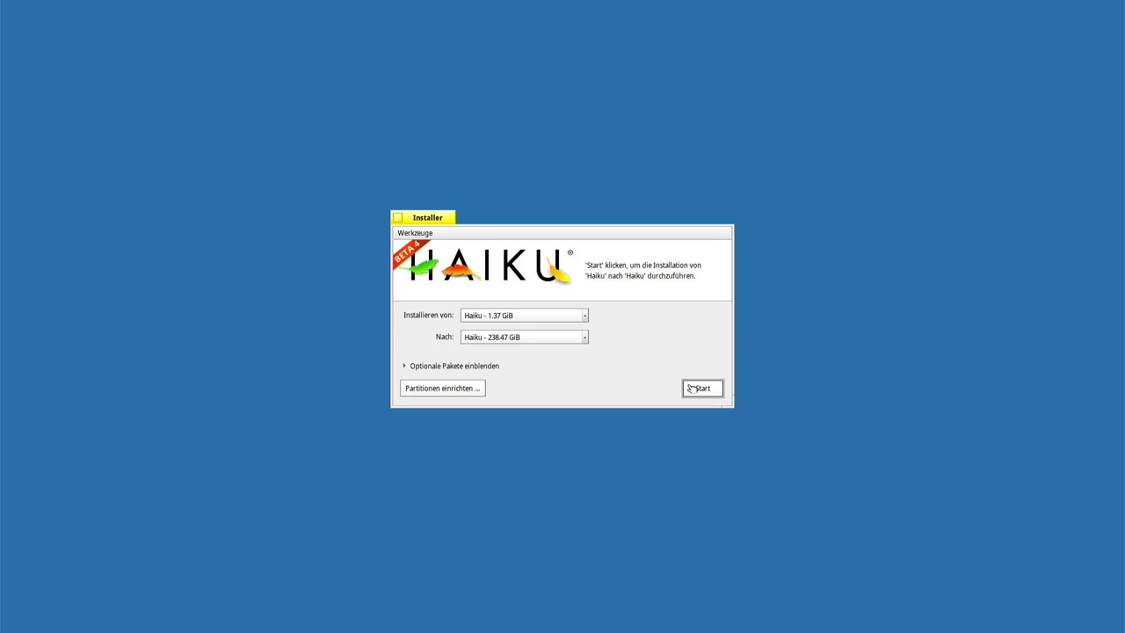
{"action": "left_click", "coordinate": [477, 368]}
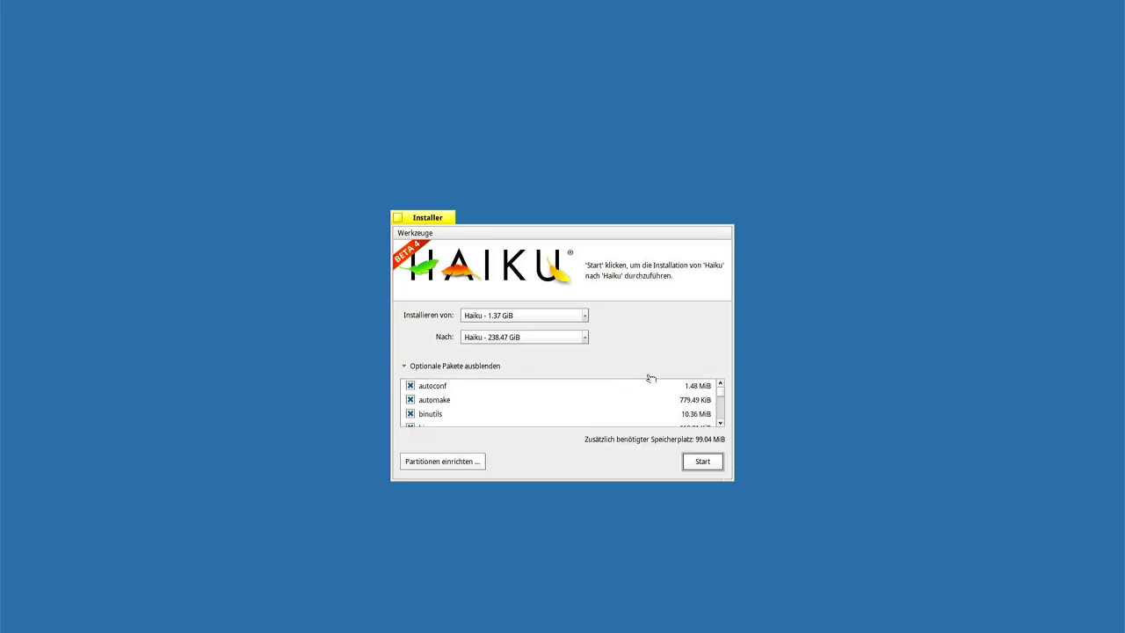
{"action": "mouse_move", "coordinate": [719, 394]}
{"action": "left_mouse_down"}
{"action": "mouse_move", "coordinate": [721, 434]}
{"action": "mouse_move", "coordinate": [710, 385]}
{"action": "left_mouse_up"}
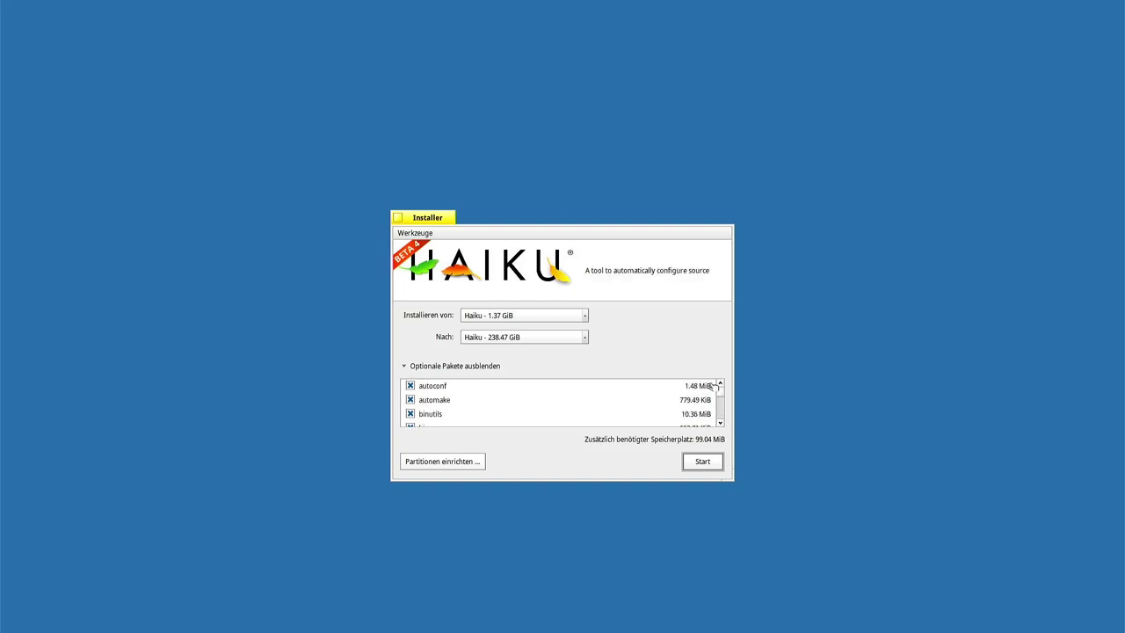
{"action": "left_click", "coordinate": [702, 463]}
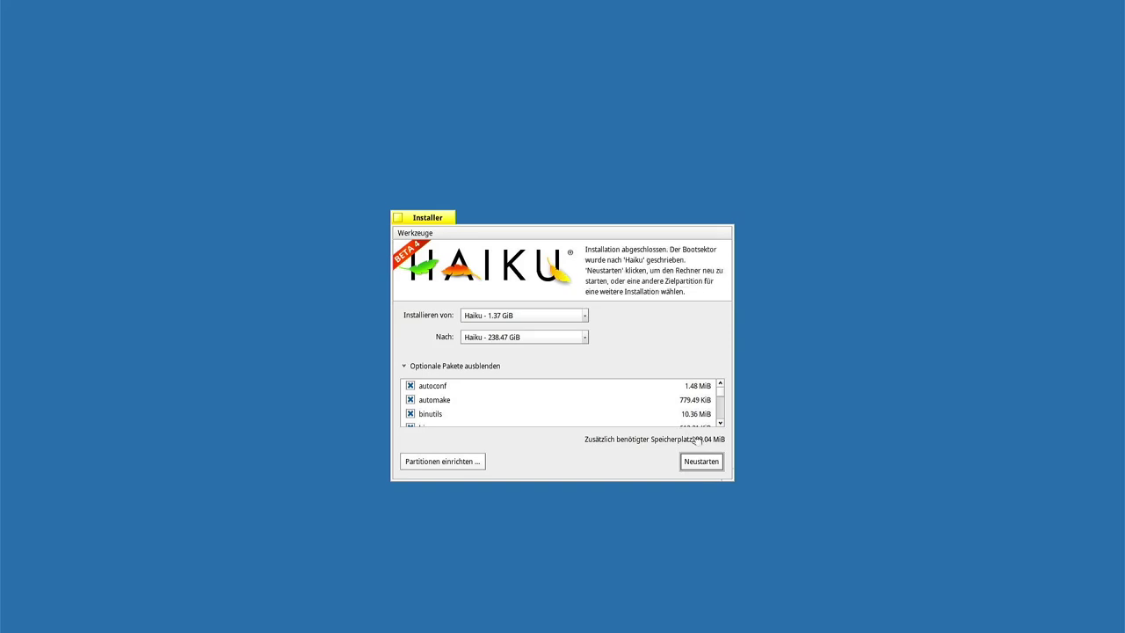
{"action": "left_click", "coordinate": [700, 463]}
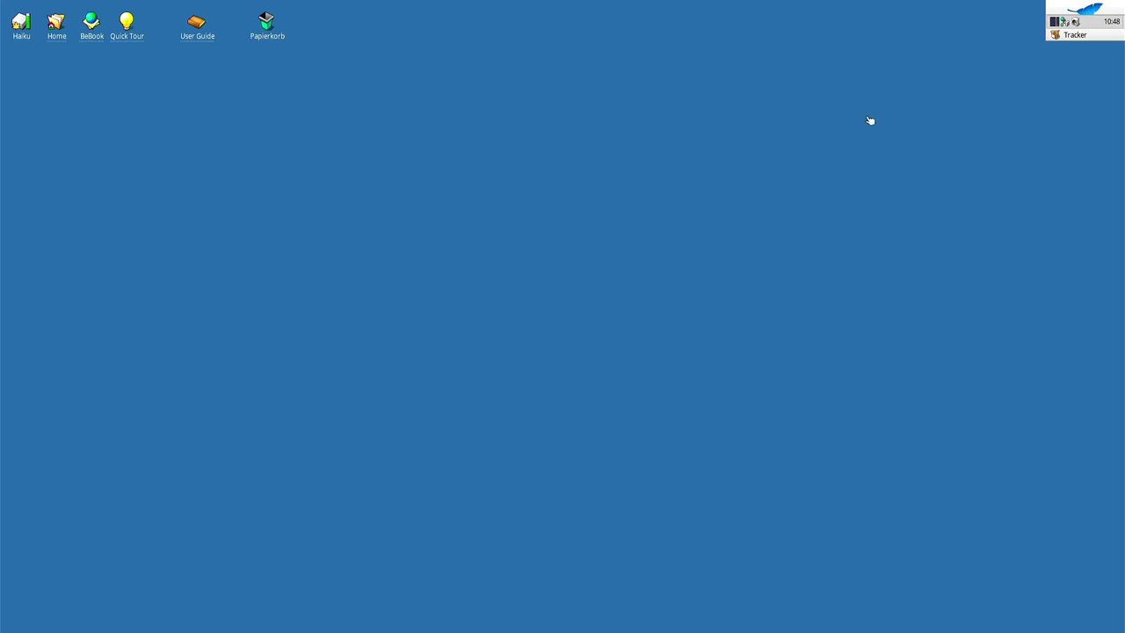
Examine the desktop's context menu, including its Desktop submenu with the Haiku and Home folders.
{"action": "right_click", "coordinate": [931, 108]}
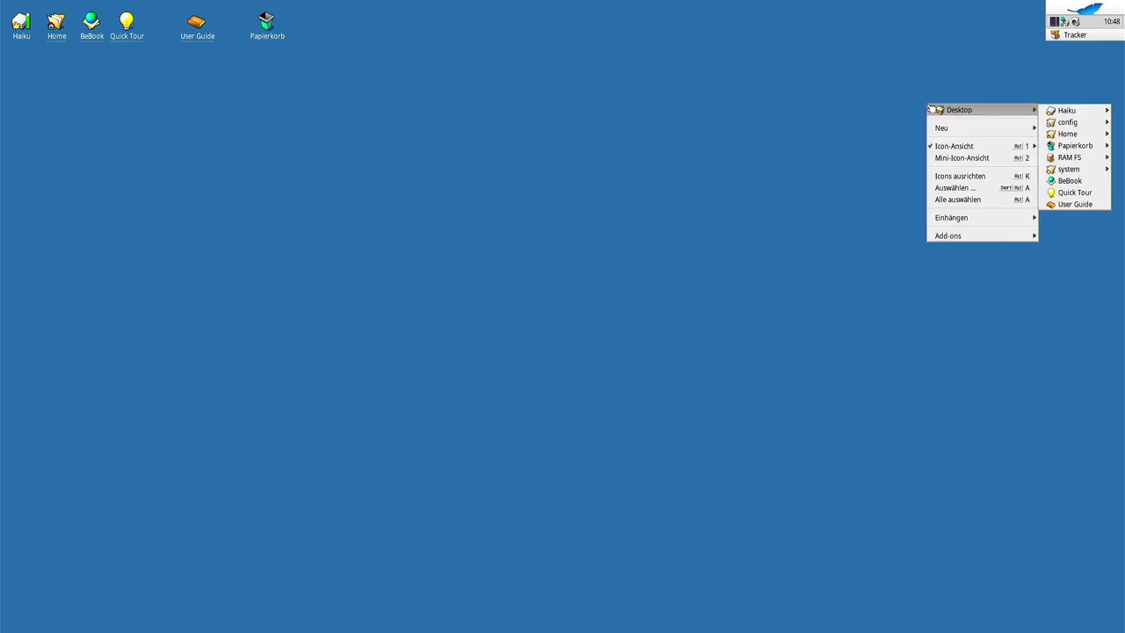
{"action": "left_click", "coordinate": [578, 188]}
{"action": "right_click", "coordinate": [578, 189]}
{"action": "mouse_move", "coordinate": [577, 188]}
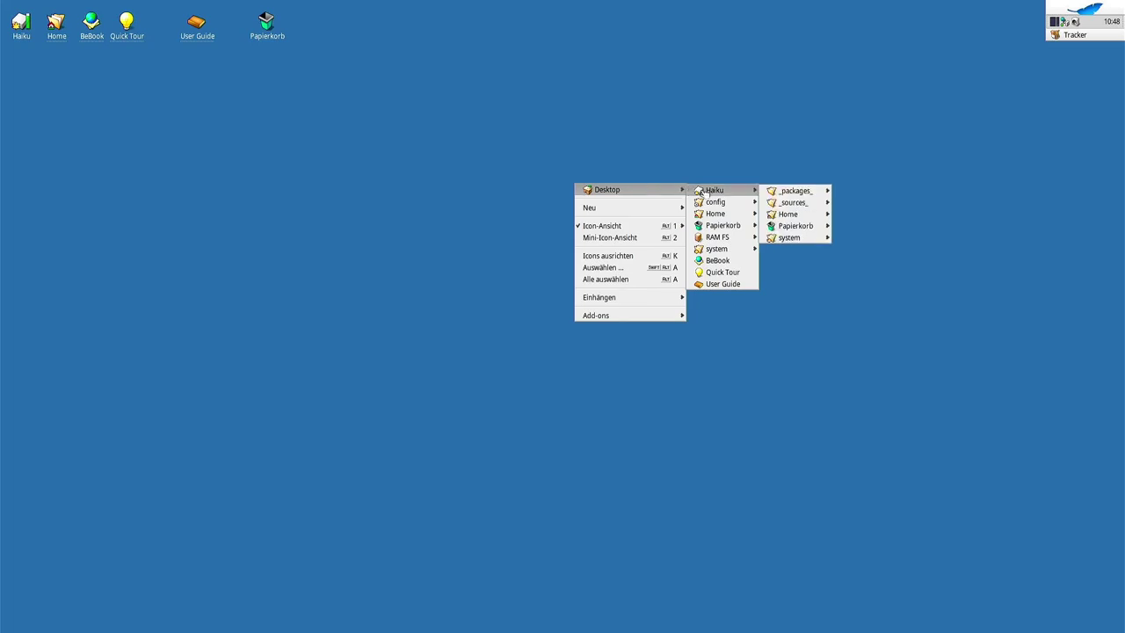
{"action": "mouse_move", "coordinate": [729, 213]}
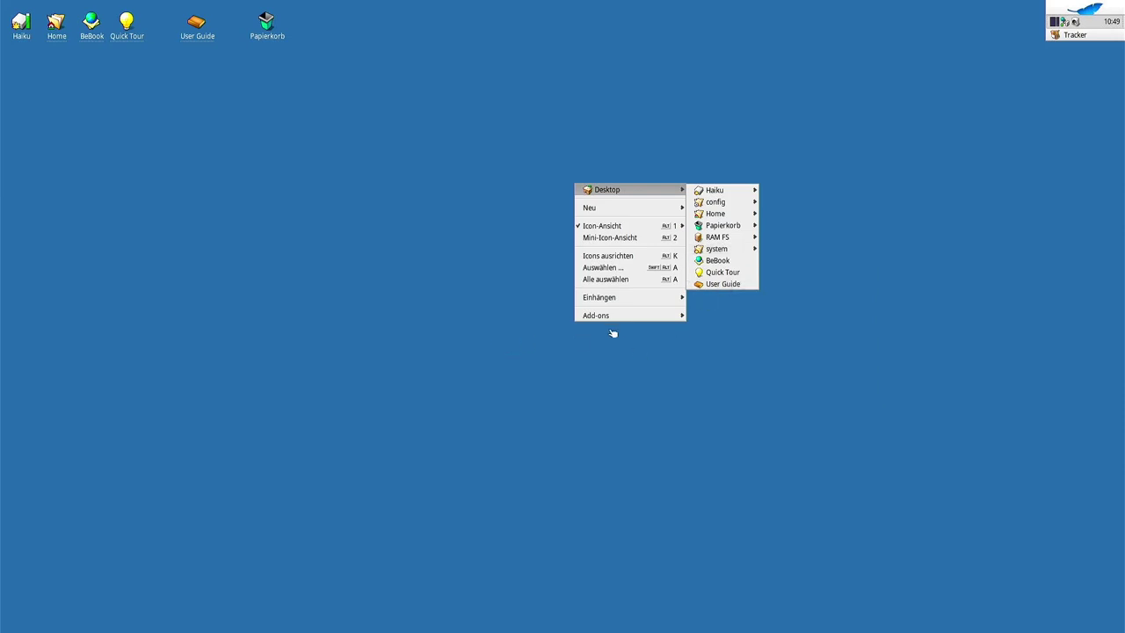
{"action": "mouse_move", "coordinate": [633, 317]}
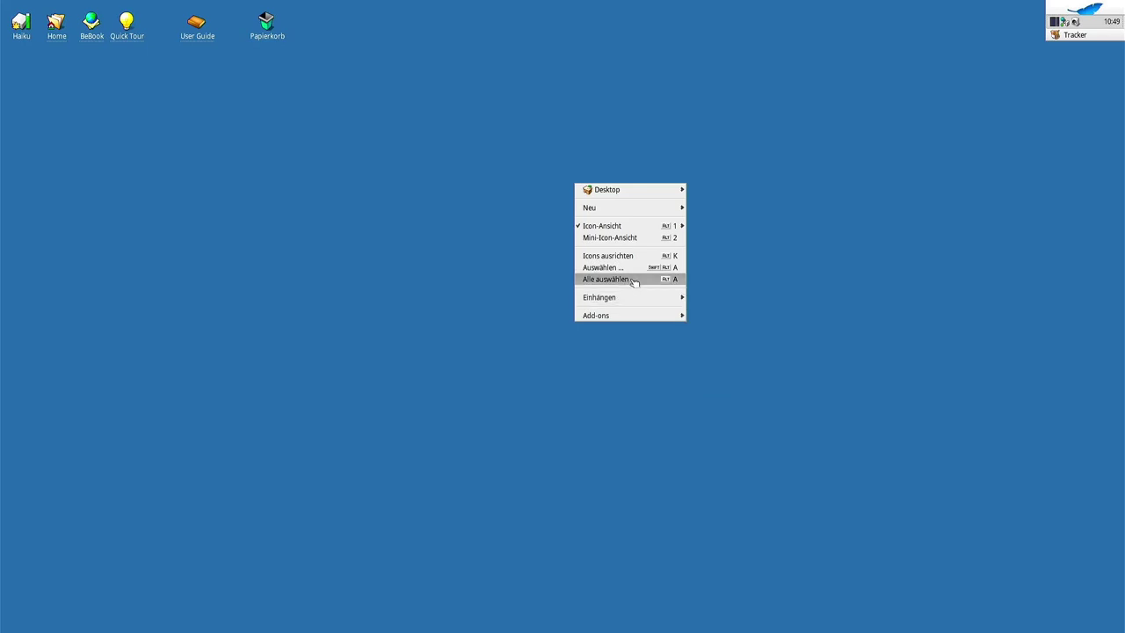
{"action": "left_click", "coordinate": [688, 167]}
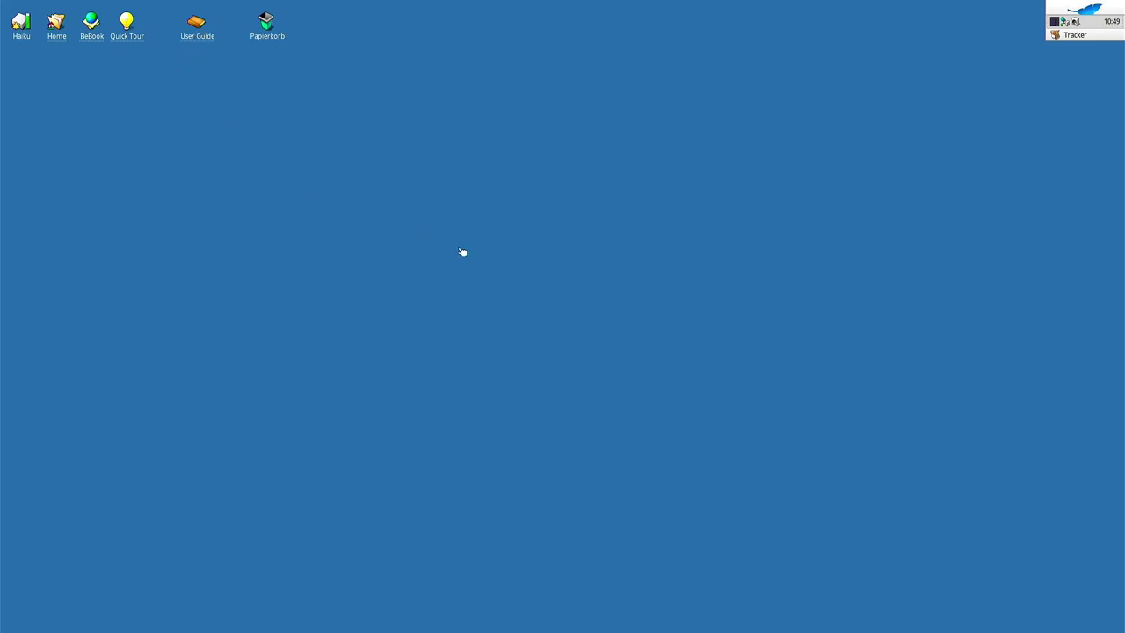
Open the User Guide, switch its address from the English to the "de" version, and move the browser window clear of the desktop icons.
{"action": "left_click", "coordinate": [199, 27]}
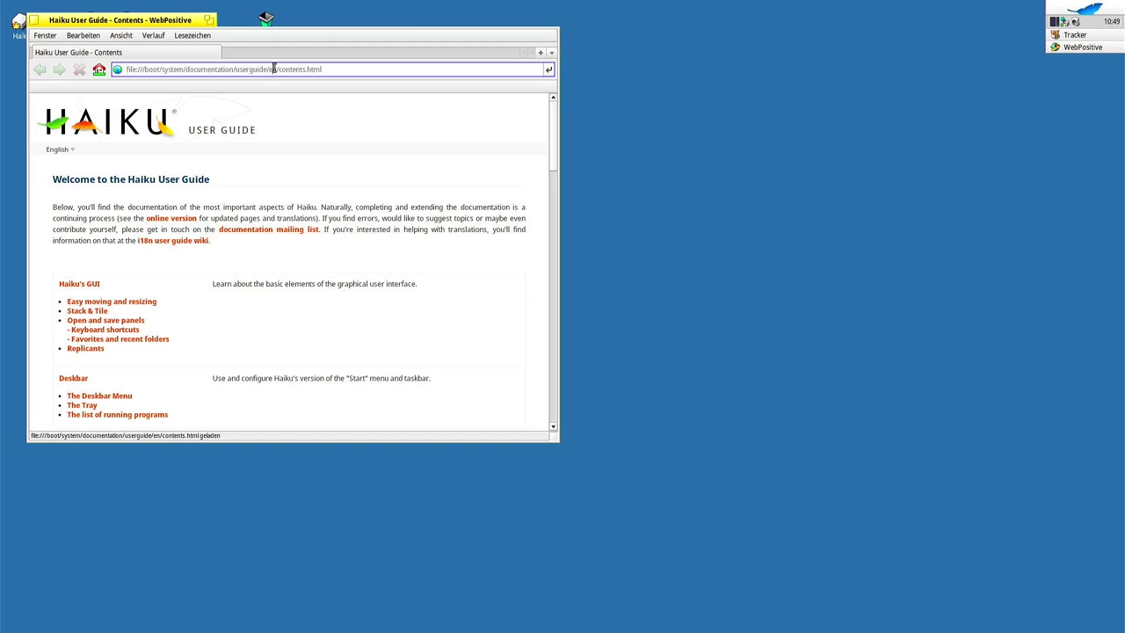
{"action": "type", "text": "de"}
{"action": "key", "text": "Return"}
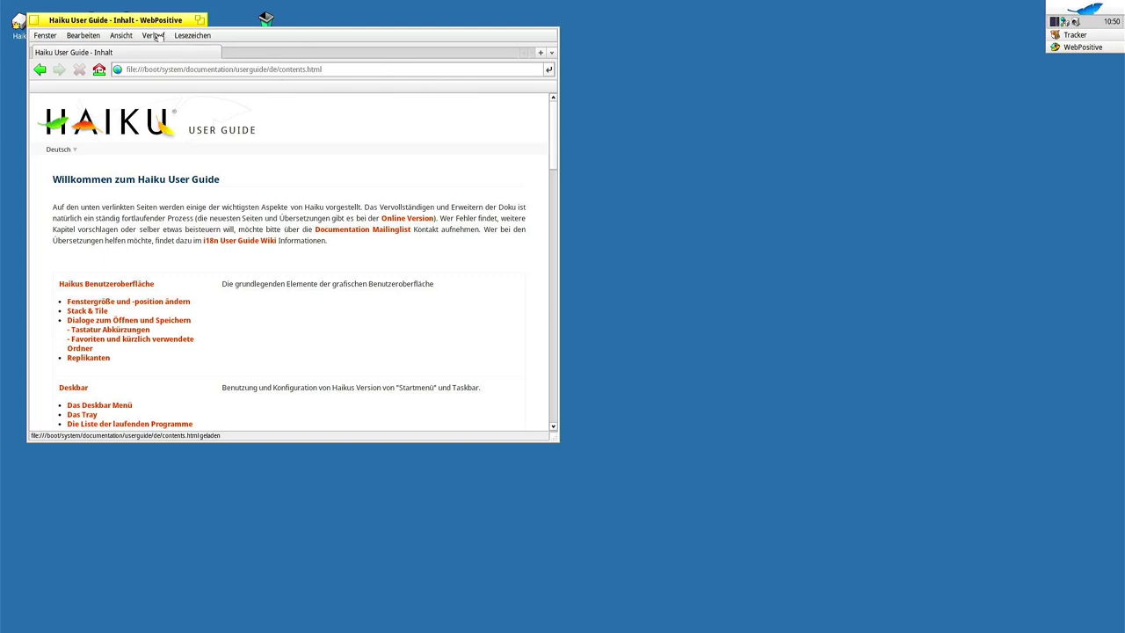
{"action": "left_click_drag", "start_coordinate": [145, 19], "coordinate": [367, 59]}
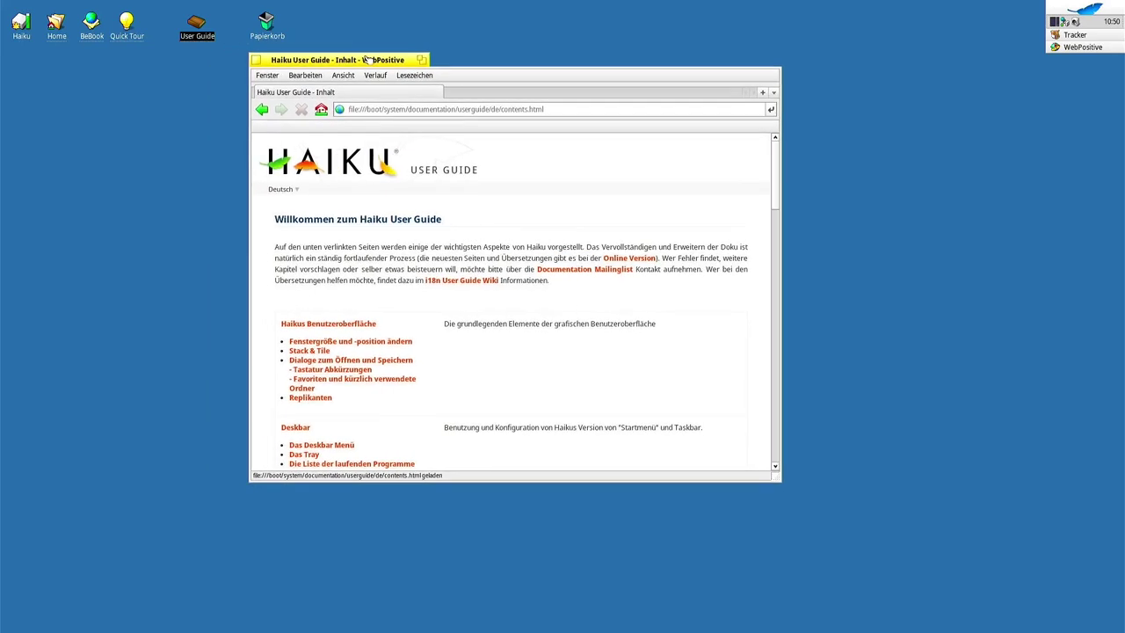
Look through the German User Guide's table of contents, from the user interface topics down to file types and attributes.
{"action": "scroll", "coordinate": [572, 339], "scroll_direction": "down", "scroll_amount": 4}
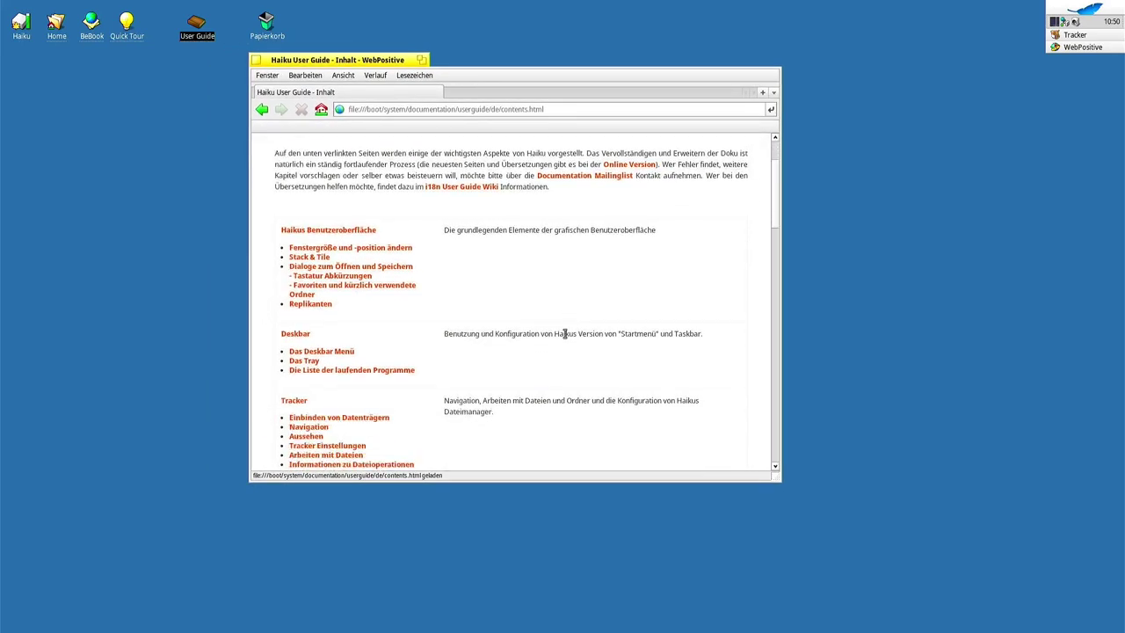
{"action": "scroll", "coordinate": [569, 337], "scroll_direction": "down", "scroll_amount": 5}
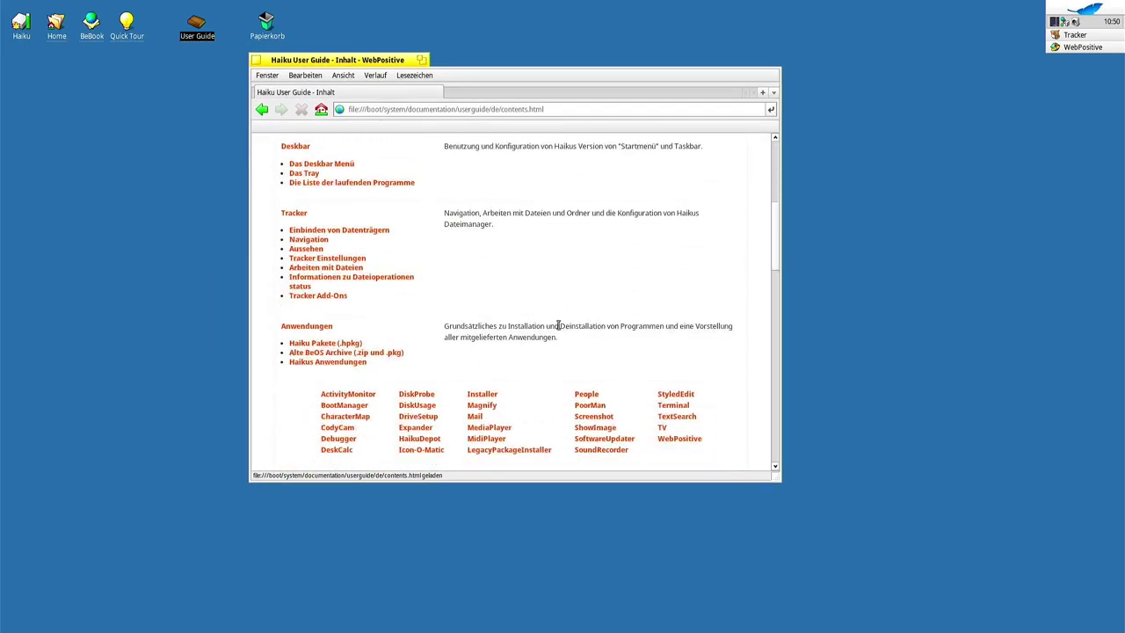
{"action": "scroll", "coordinate": [563, 329], "scroll_direction": "down", "scroll_amount": 4}
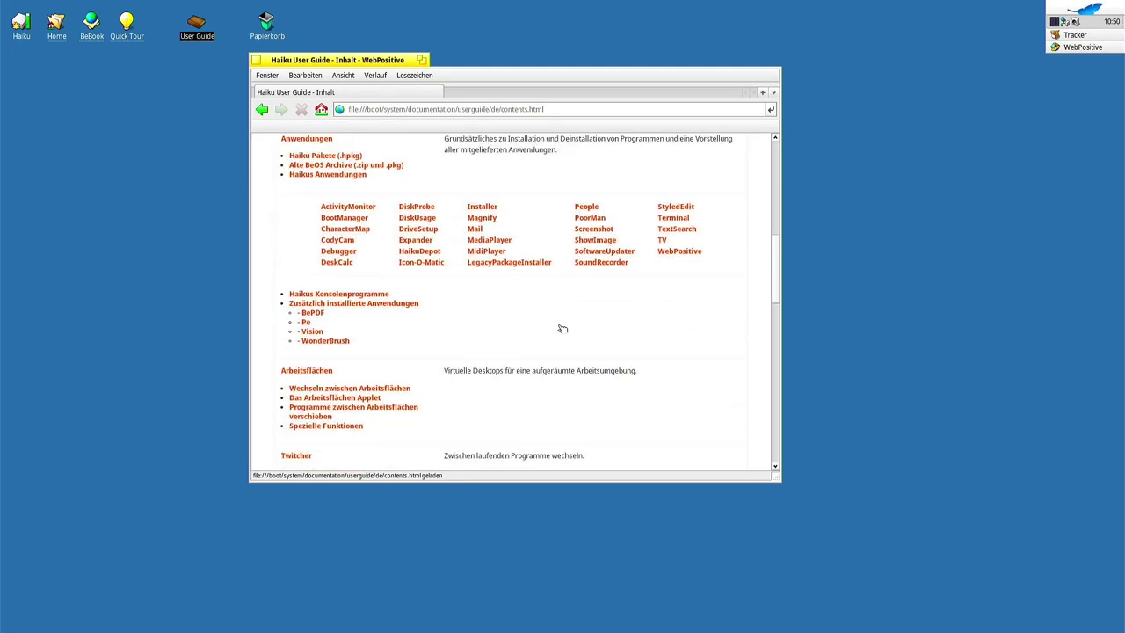
{"action": "scroll", "coordinate": [562, 329], "scroll_direction": "down", "scroll_amount": 2}
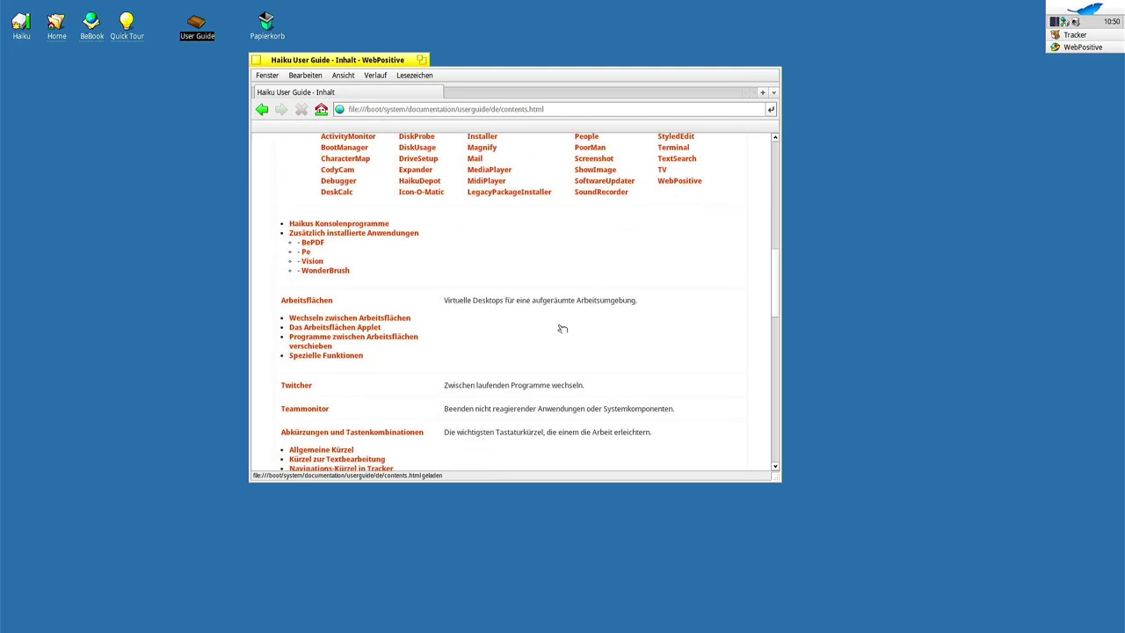
{"action": "scroll", "coordinate": [562, 328], "scroll_direction": "up", "scroll_amount": 3}
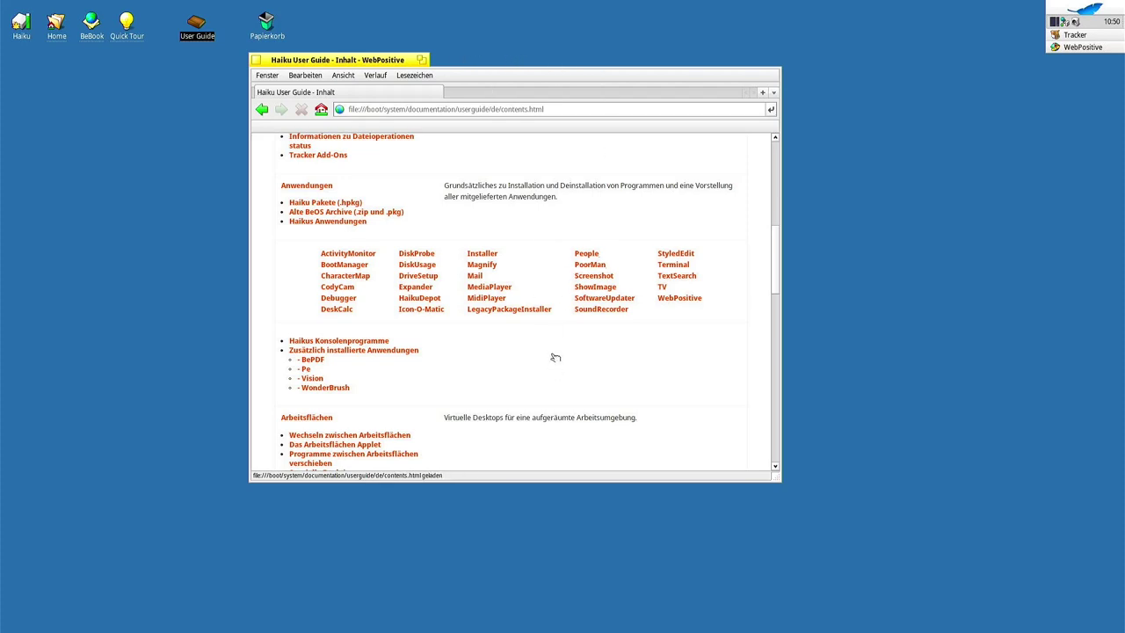
{"action": "scroll", "coordinate": [554, 358], "scroll_direction": "down", "scroll_amount": 1}
{"action": "scroll", "coordinate": [555, 355], "scroll_direction": "down", "scroll_amount": 7}
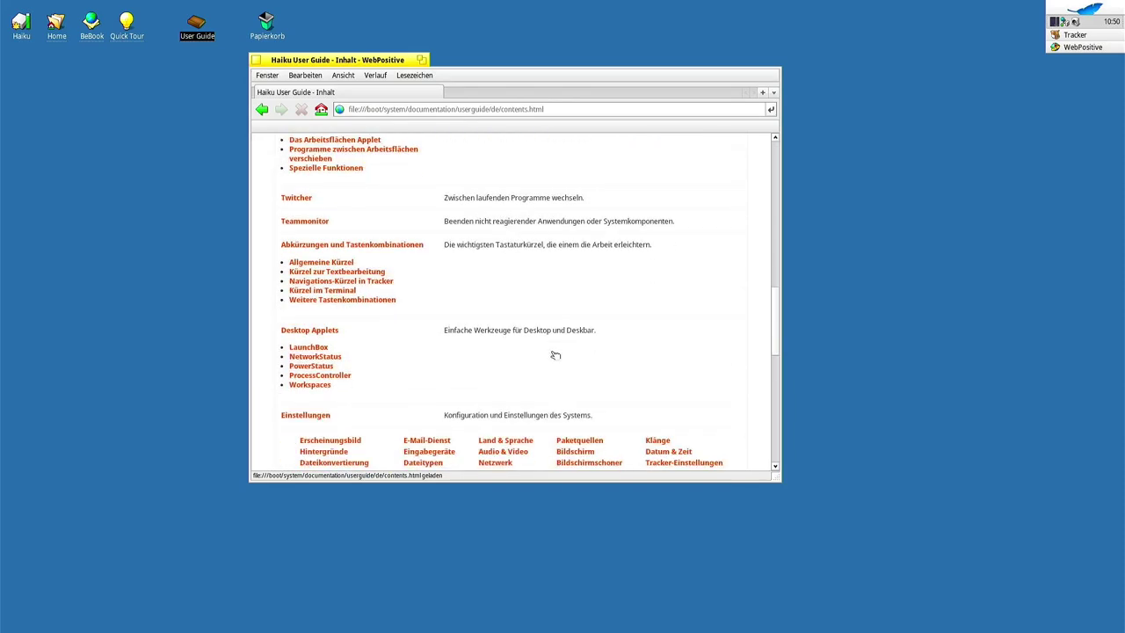
{"action": "scroll", "coordinate": [554, 355], "scroll_direction": "down", "scroll_amount": 14}
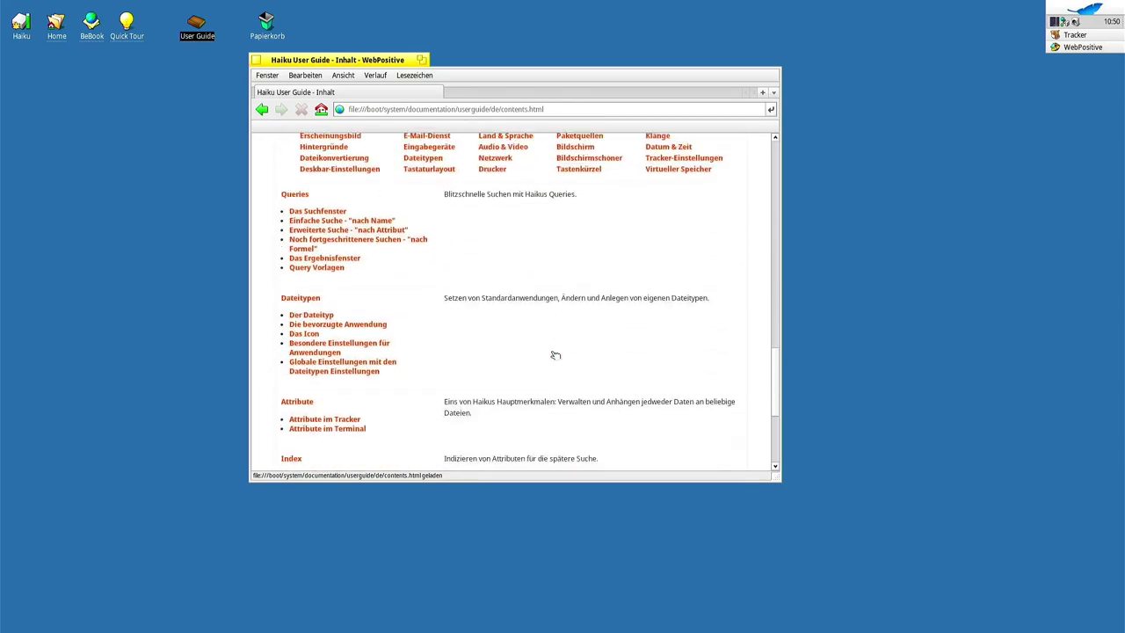
Close the User Guide and open the Quick Tour with its address switched from "en" to the "de" version.
{"action": "left_click", "coordinate": [254, 60]}
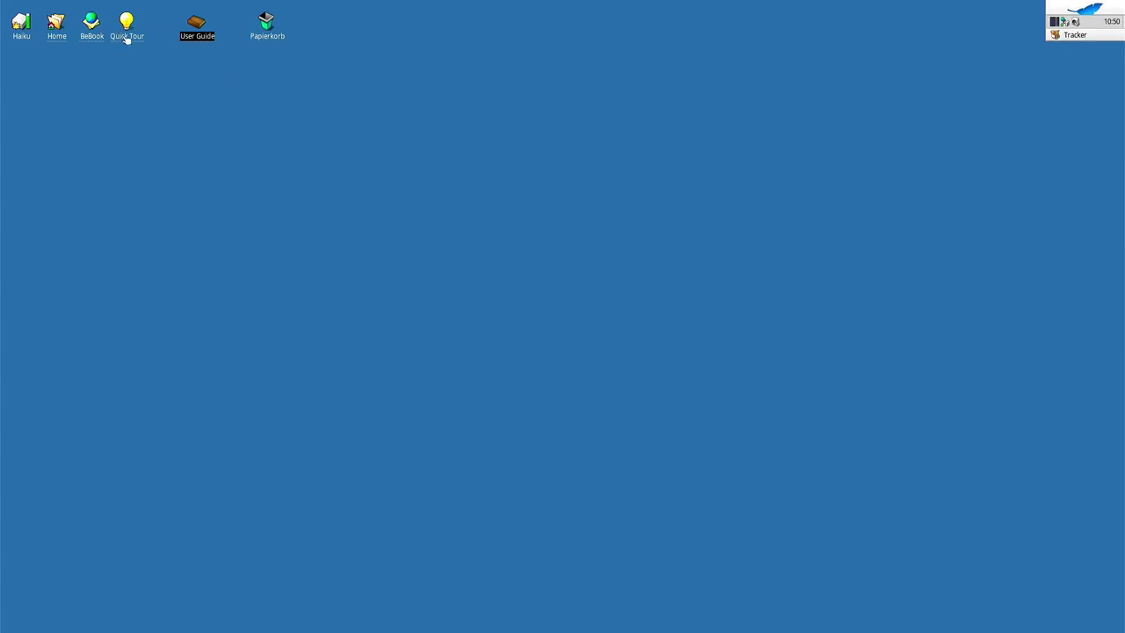
{"action": "double_click", "coordinate": [128, 29]}
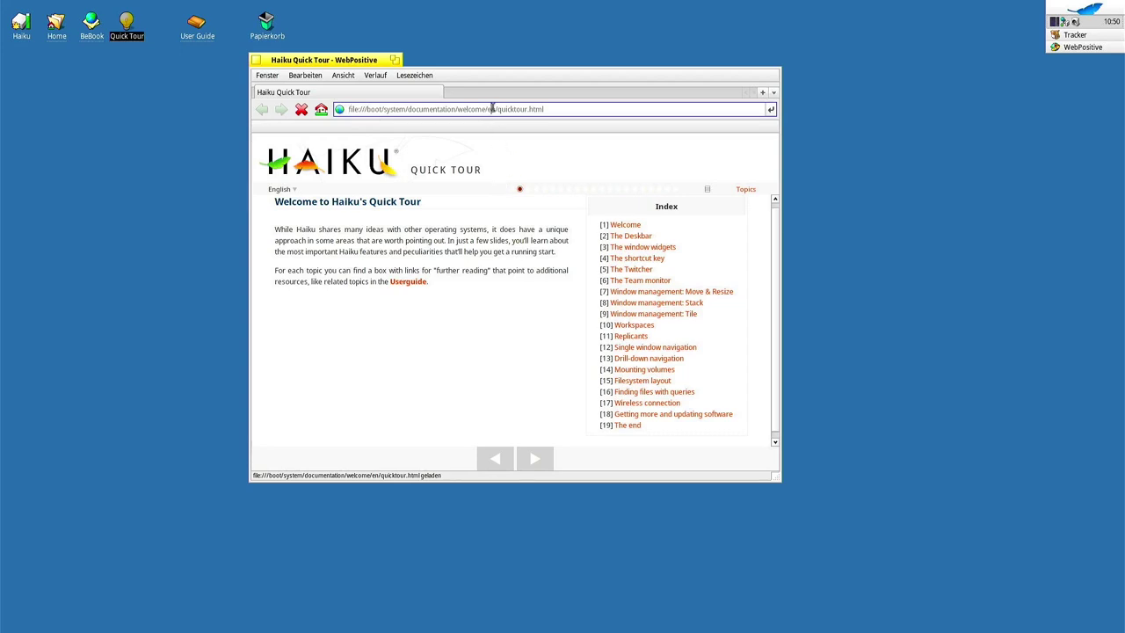
{"action": "type", "text": "de"}
{"action": "key", "text": "Return"}
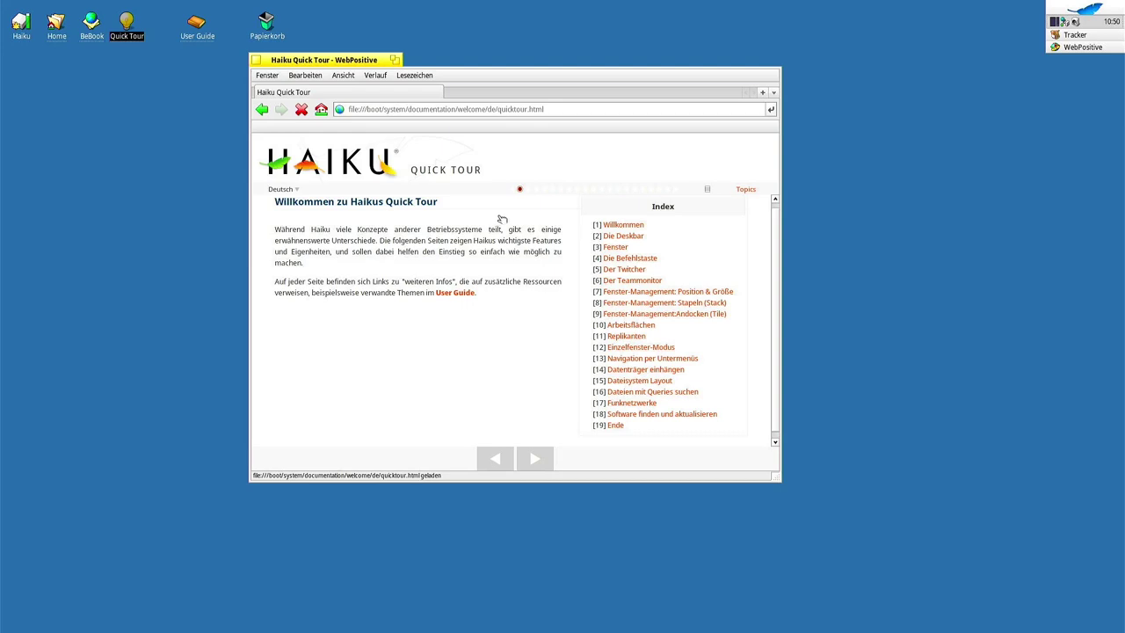
Enlarge the Quick Tour window, read the page "Die Deskbar", and inspect the context menu of the Deskbar's audio tray icon.
{"action": "scroll", "coordinate": [502, 219], "scroll_direction": "down", "scroll_amount": 1}
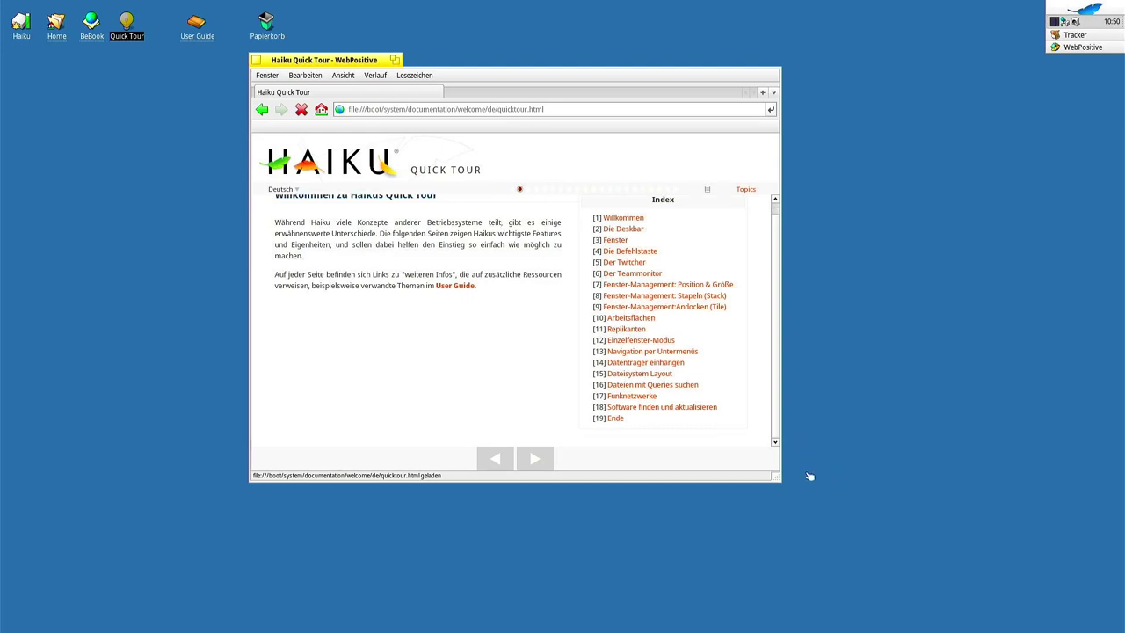
{"action": "left_click_drag", "start_coordinate": [866, 530], "coordinate": [942, 561]}
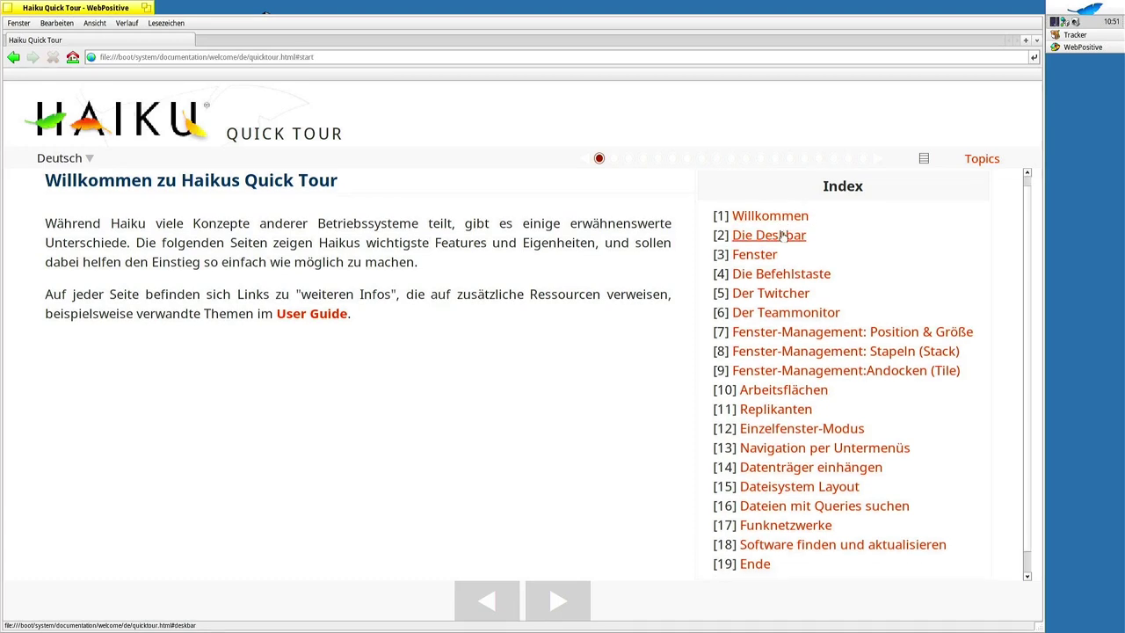
{"action": "left_click", "coordinate": [771, 236]}
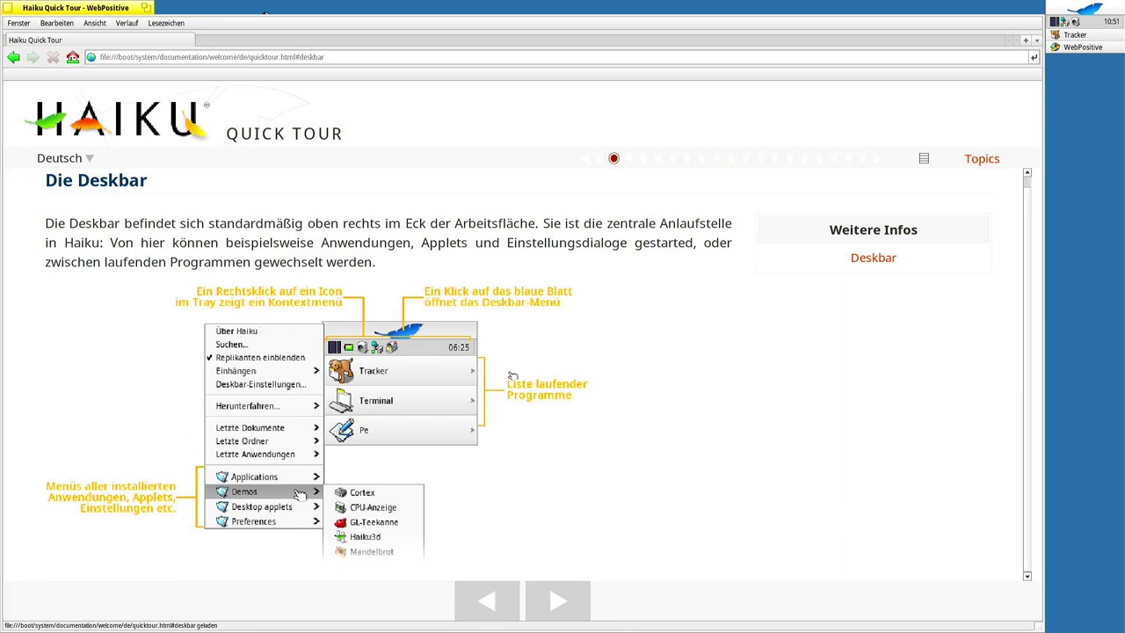
{"action": "right_click", "coordinate": [1076, 24]}
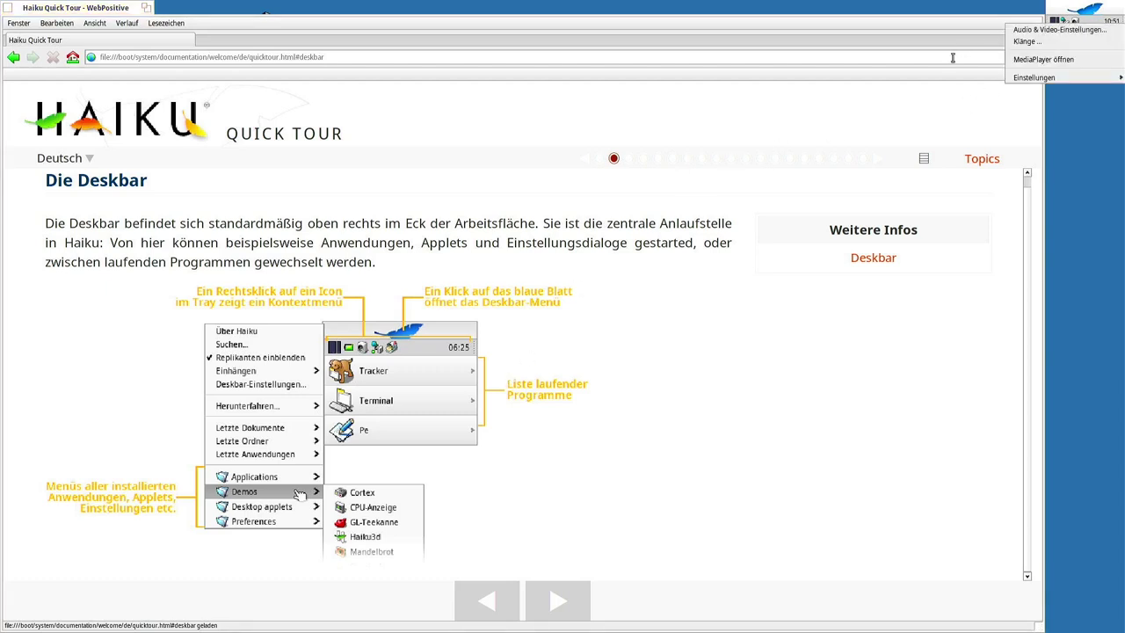
{"action": "left_click", "coordinate": [1048, 117]}
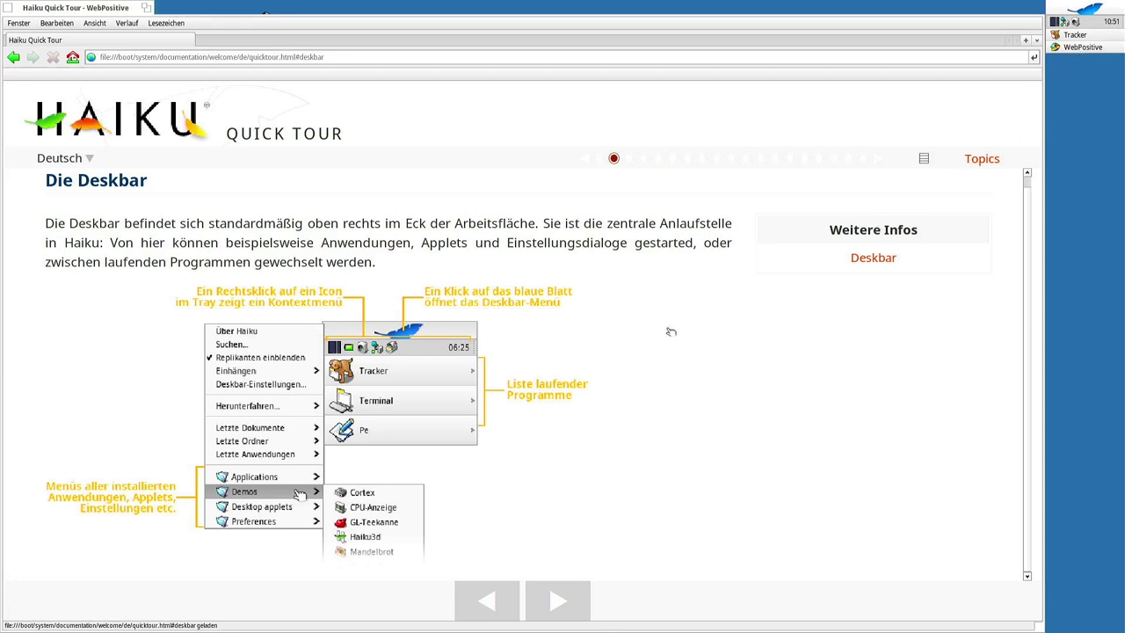
Read the Quick Tour pages "Fenster" and "Die Befehlstaste" and return to the index.
{"action": "key", "text": "Right"}
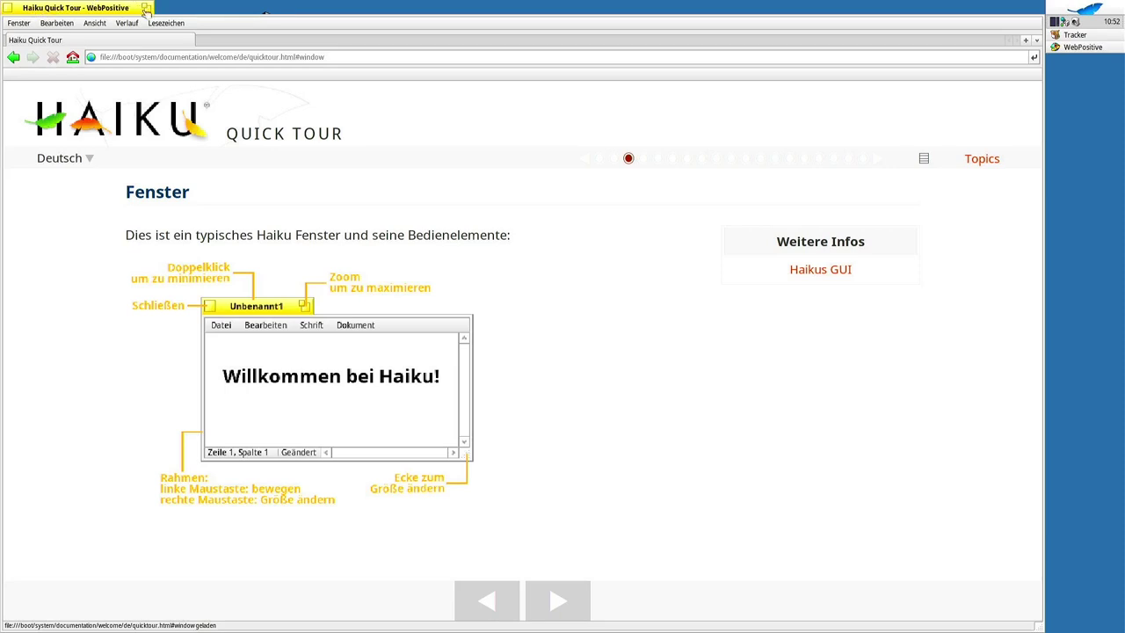
{"action": "key", "text": "Right"}
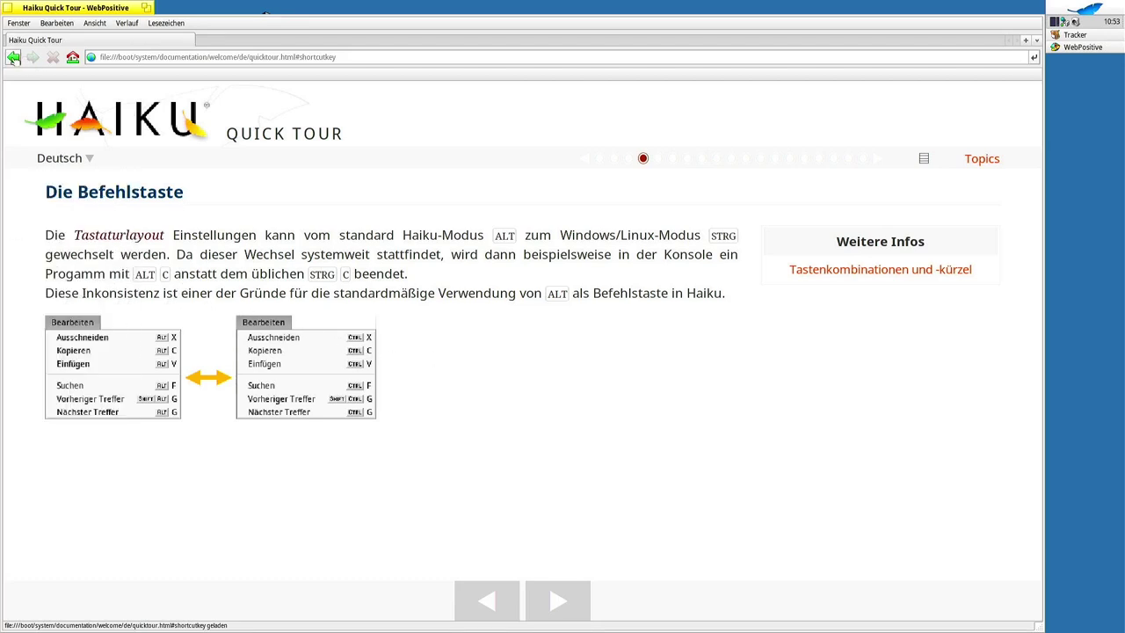
{"action": "left_click", "coordinate": [13, 58]}
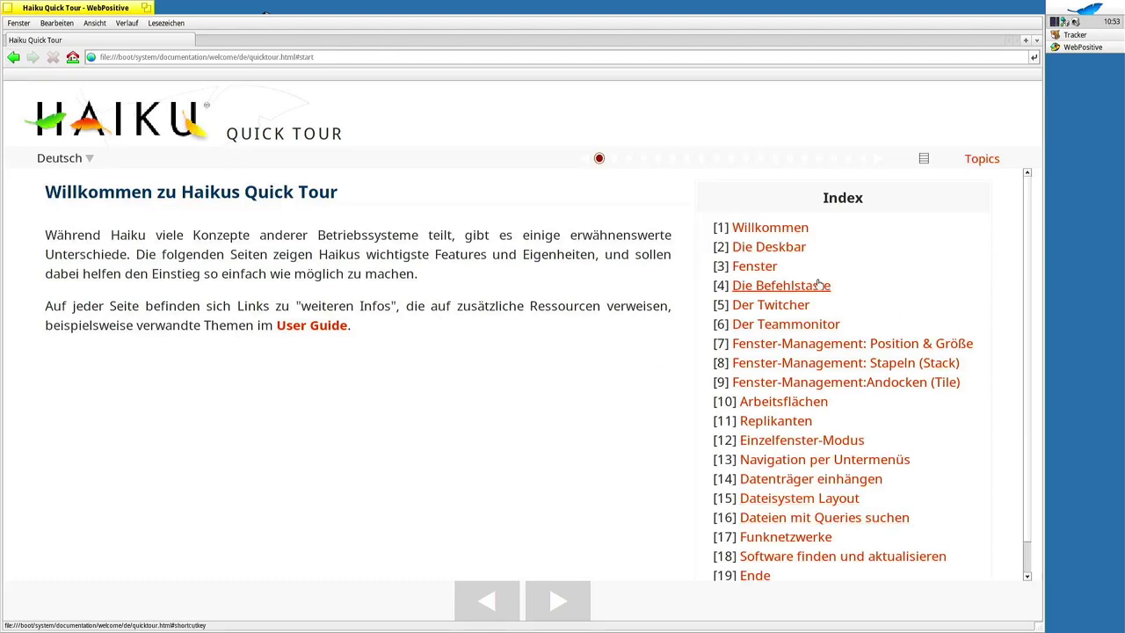
Read the Quick Tour page "Der Twitcher" and try the Twitcher by cycling between Tracker and WebPositive.
{"action": "left_click", "coordinate": [755, 308]}
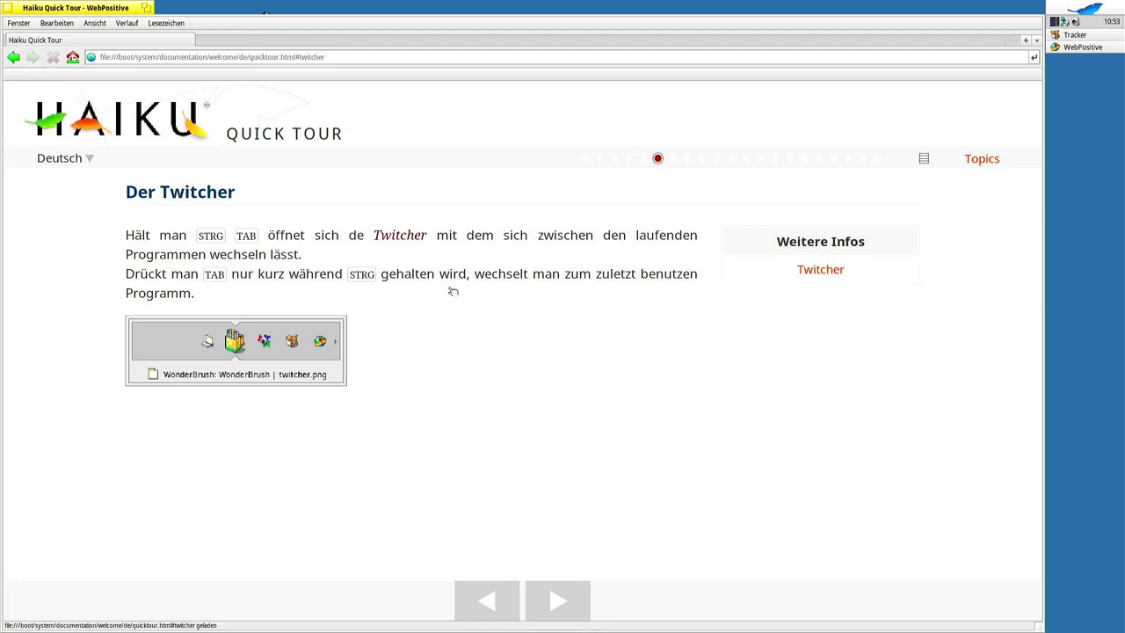
{"action": "key", "text": "ctrl+Tab"}
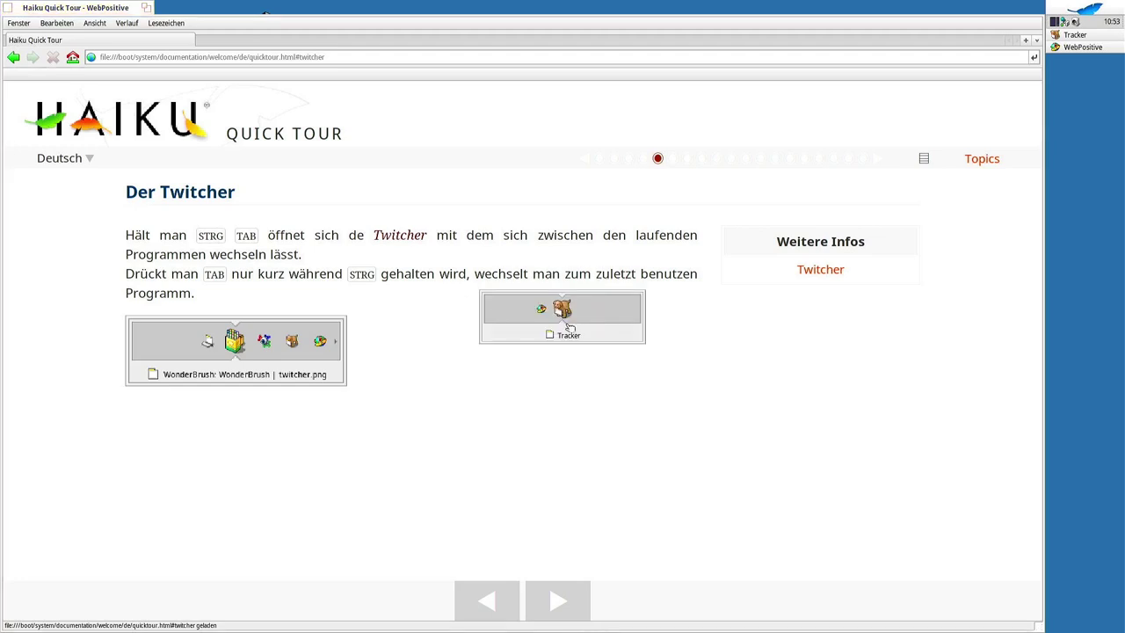
{"action": "key", "text": "ctrl+Tab"}
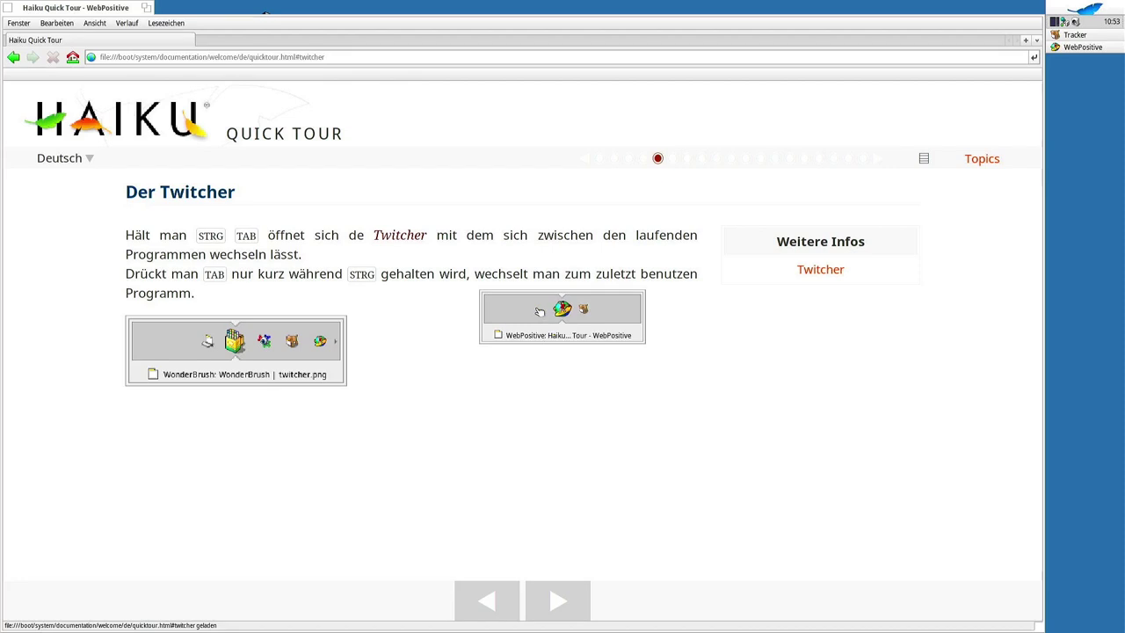
{"action": "key", "text": "ctrl+Tab"}
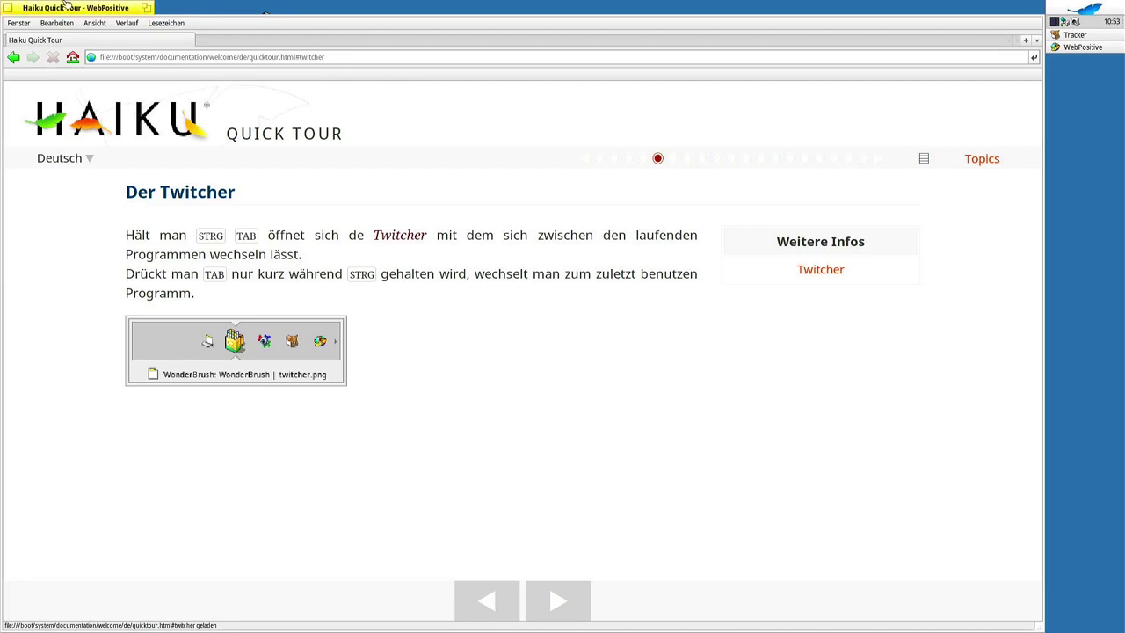
View the "Replikanten" page from the Quick Tour index and close the Quick Tour.
{"action": "left_click", "coordinate": [13, 56]}
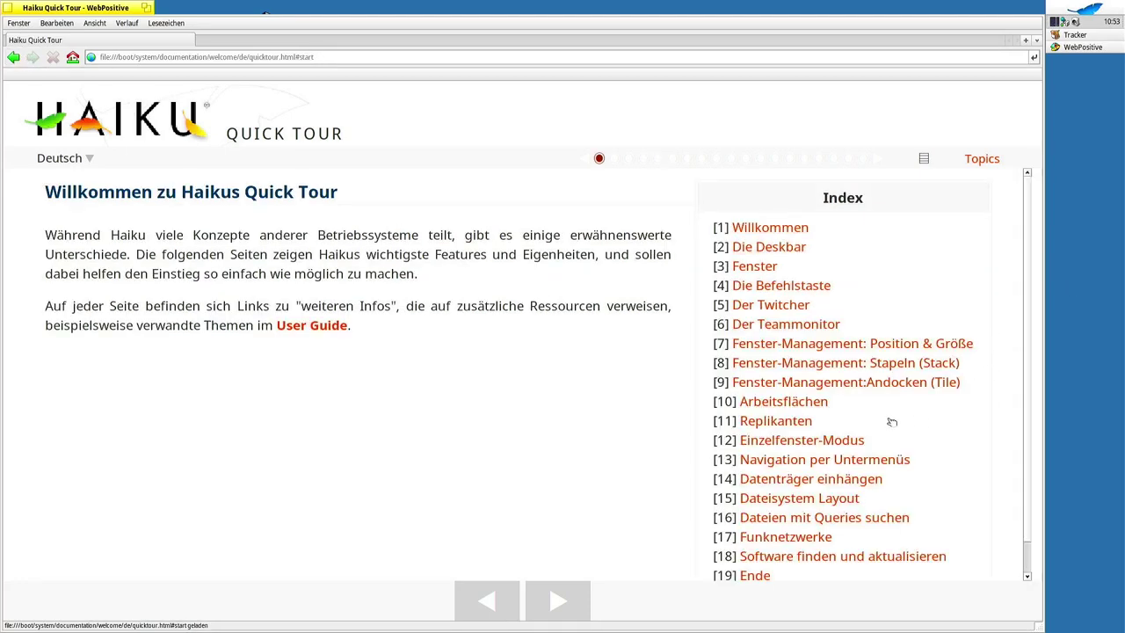
{"action": "left_click", "coordinate": [793, 426]}
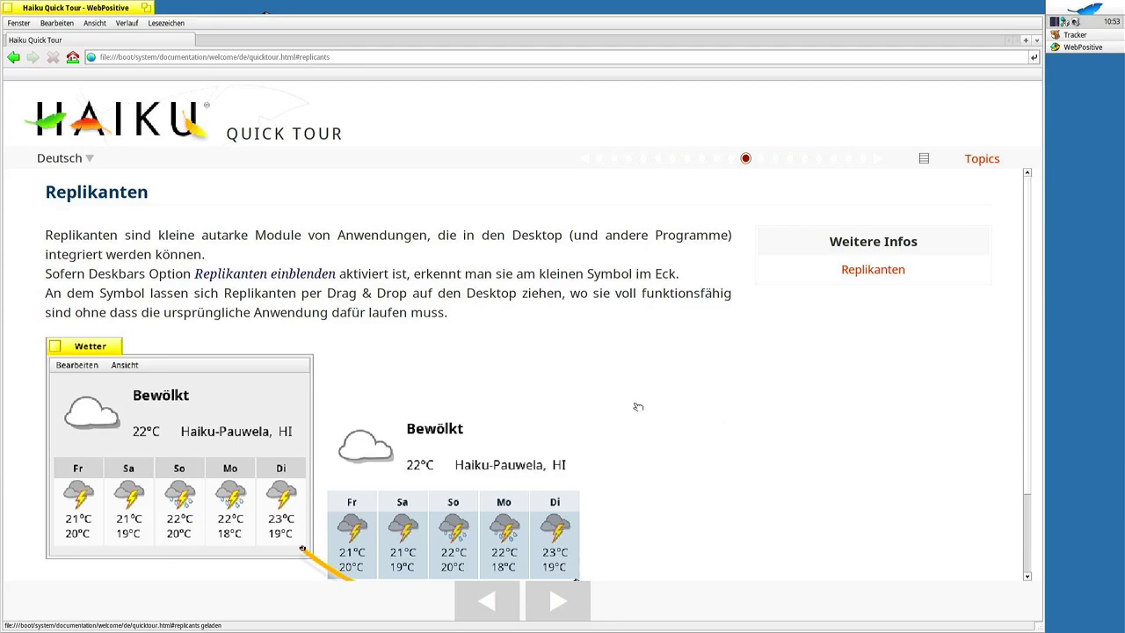
{"action": "key", "text": "alt+q"}
Open the BeBook from the desktop, look through its table of contents, and close it.
{"action": "left_click", "coordinate": [88, 26]}
{"action": "double_click", "coordinate": [89, 25]}
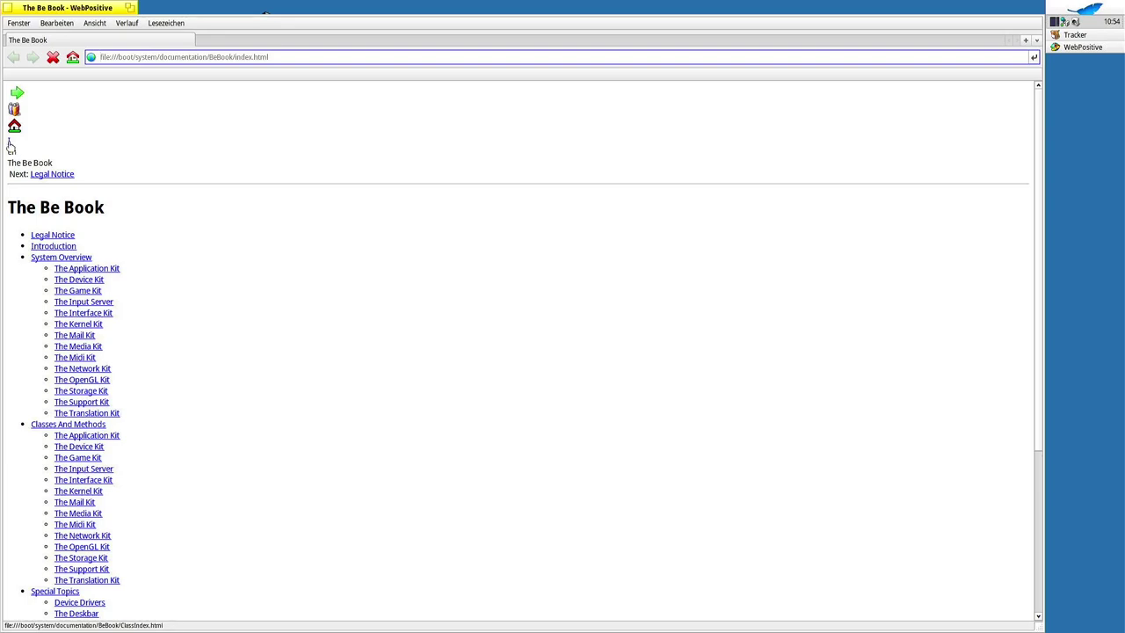
{"action": "scroll", "coordinate": [344, 316], "scroll_direction": "up", "scroll_amount": 1}
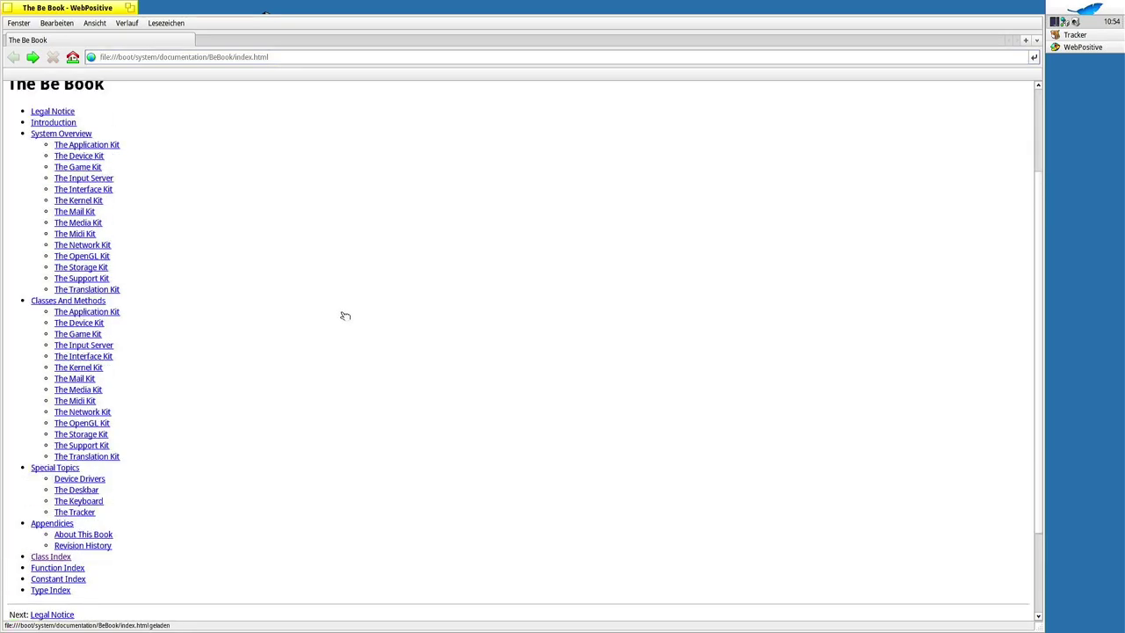
{"action": "scroll", "coordinate": [344, 316], "scroll_direction": "up", "scroll_amount": 3}
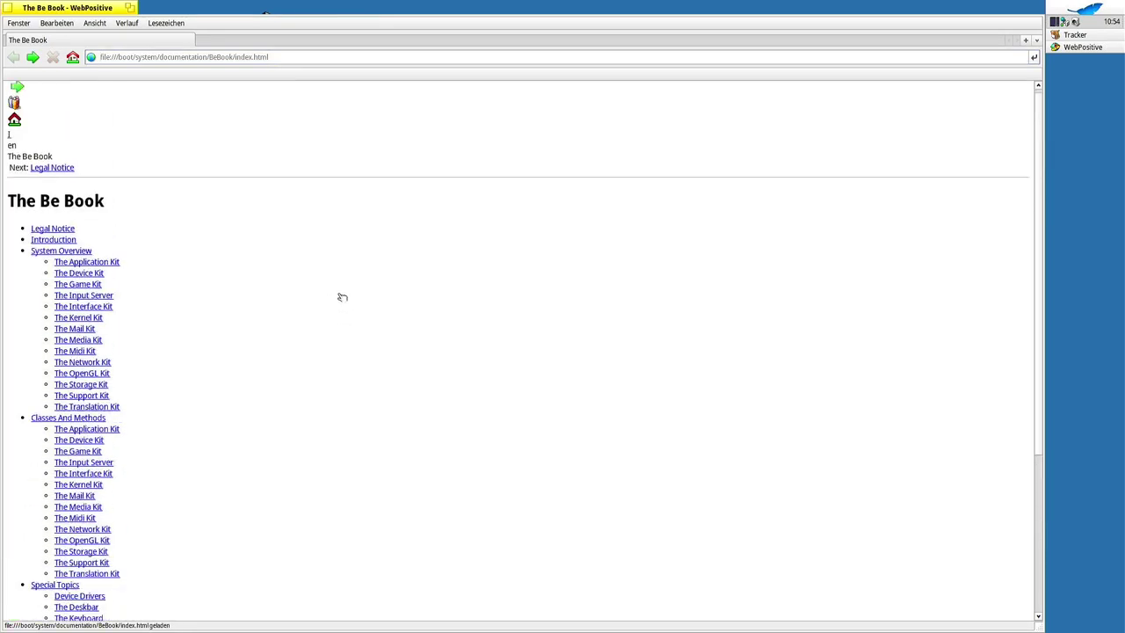
{"action": "left_click", "coordinate": [12, 9]}
Open the Home folder, enlarge its window, and move it clear of the desktop icons.
{"action": "left_click", "coordinate": [58, 29]}
{"action": "double_click", "coordinate": [58, 30]}
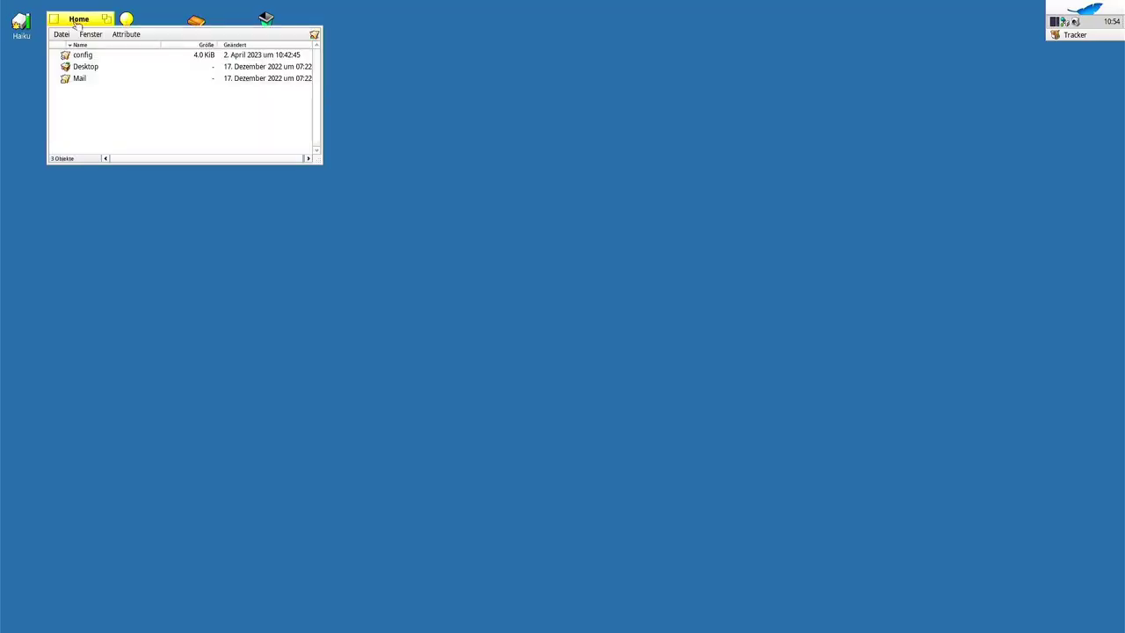
{"action": "left_click_drag", "start_coordinate": [318, 159], "coordinate": [643, 253]}
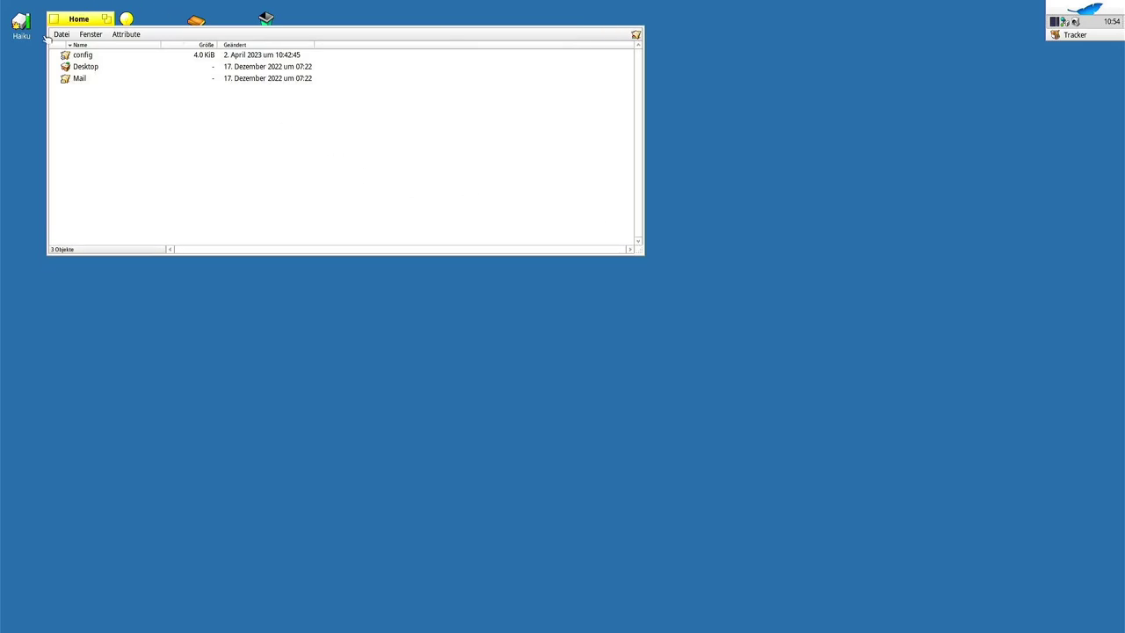
{"action": "left_click_drag", "start_coordinate": [80, 23], "coordinate": [321, 149]}
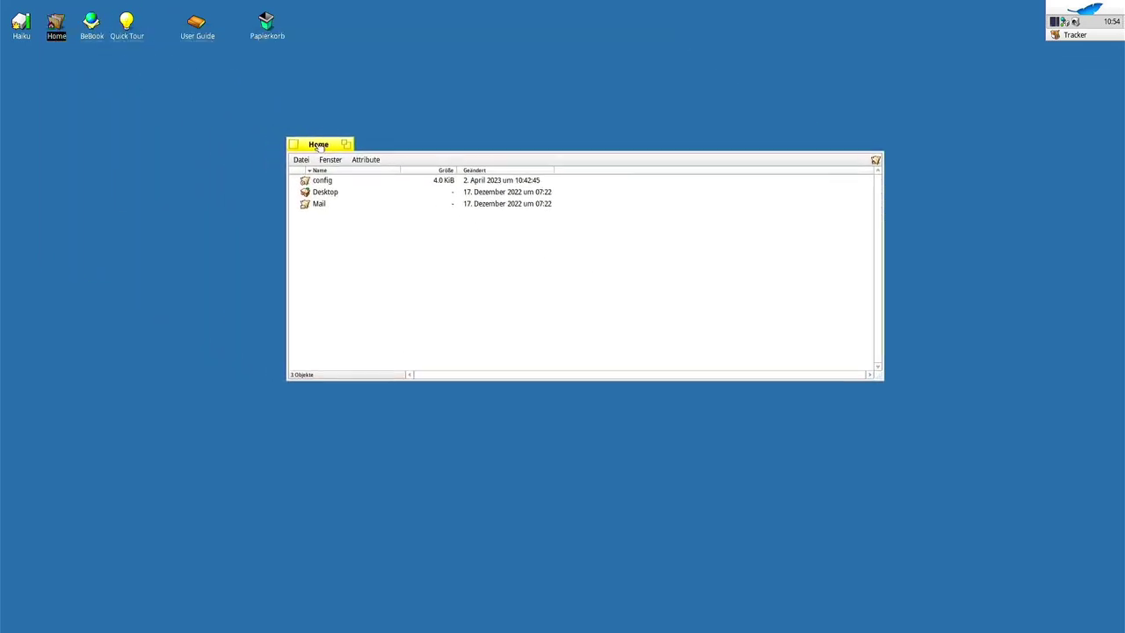
Examine the Home folder's context menu, including the Neu submenu for creating folders and files.
{"action": "right_click", "coordinate": [356, 242]}
{"action": "mouse_move", "coordinate": [374, 251]}
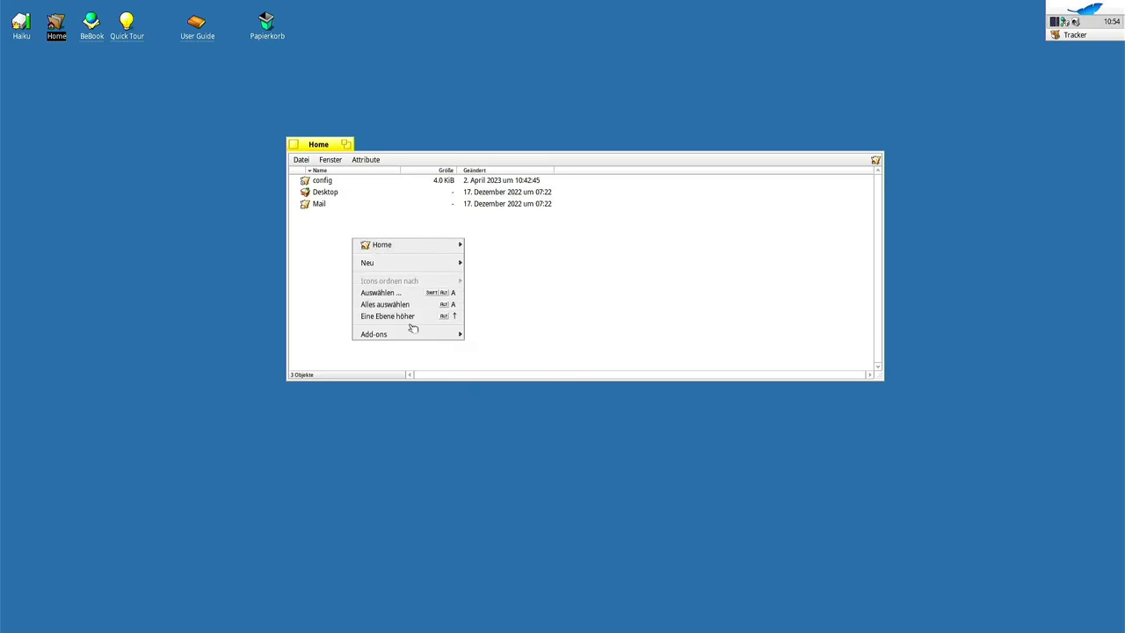
{"action": "mouse_move", "coordinate": [432, 266]}
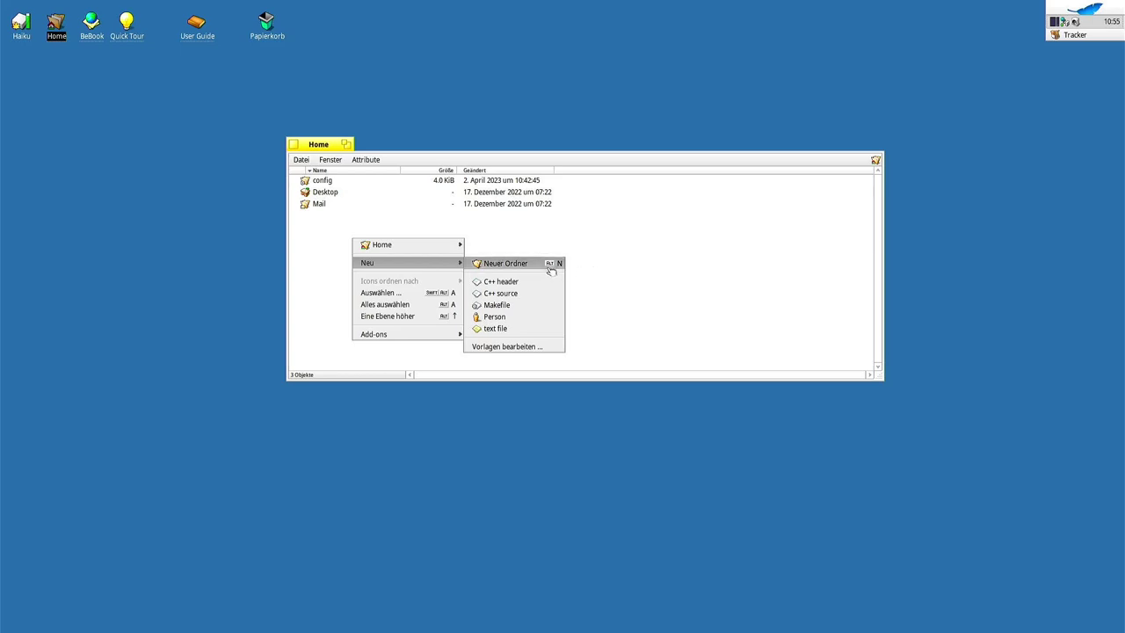
{"action": "left_click", "coordinate": [350, 242]}
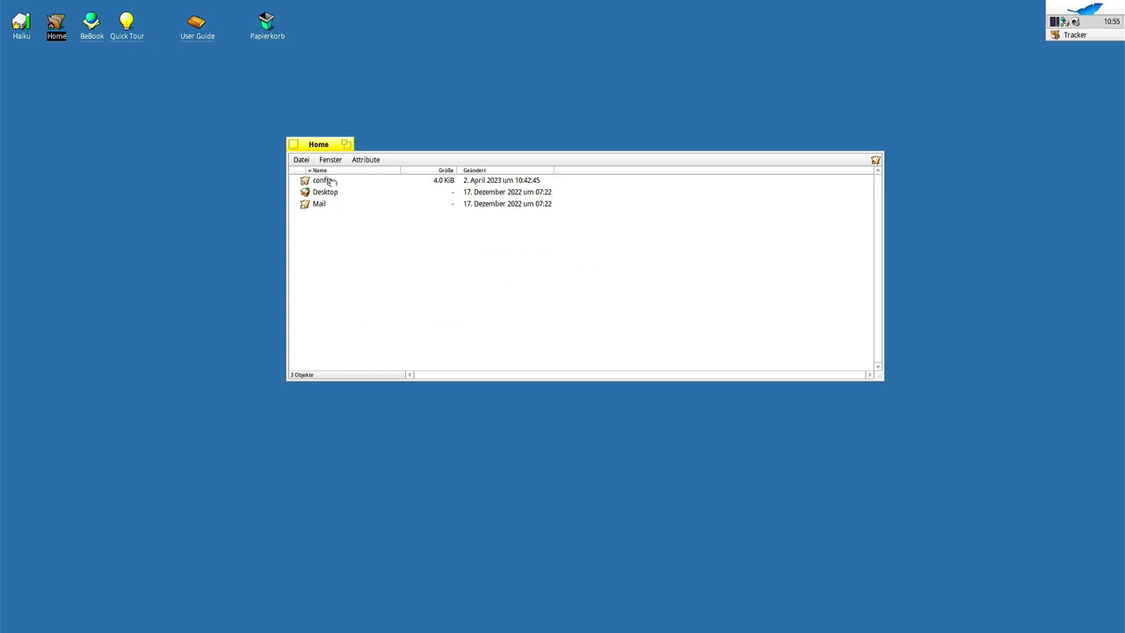
Inspect the config folder inside Home in its own window, moved over the Home window, and close both folder windows.
{"action": "double_click", "coordinate": [324, 180]}
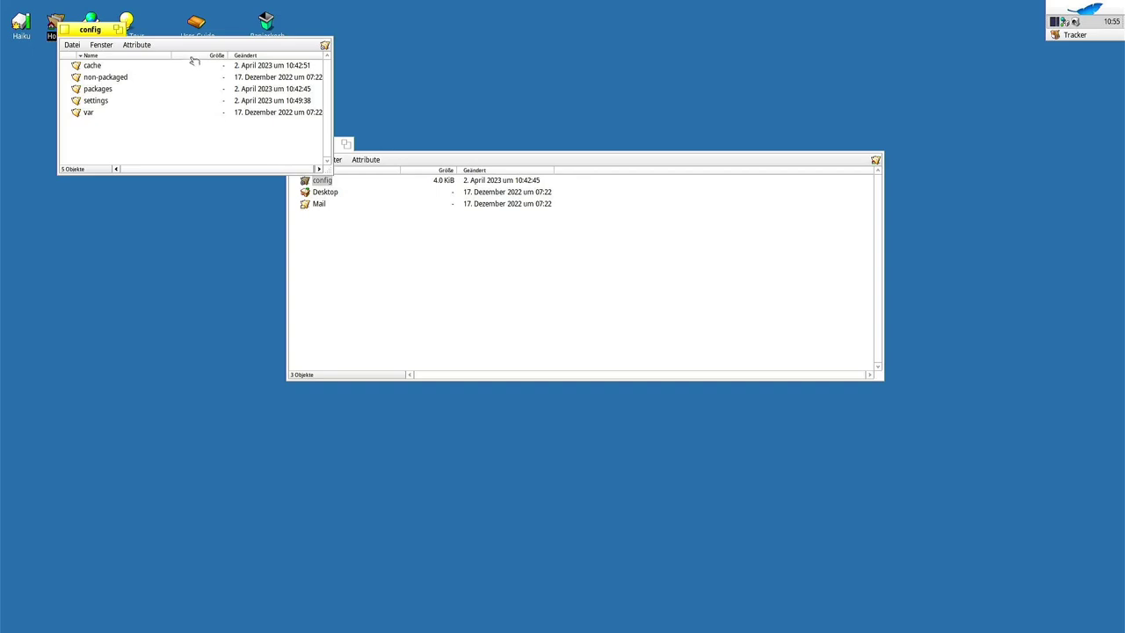
{"action": "left_click_drag", "start_coordinate": [83, 35], "coordinate": [481, 172]}
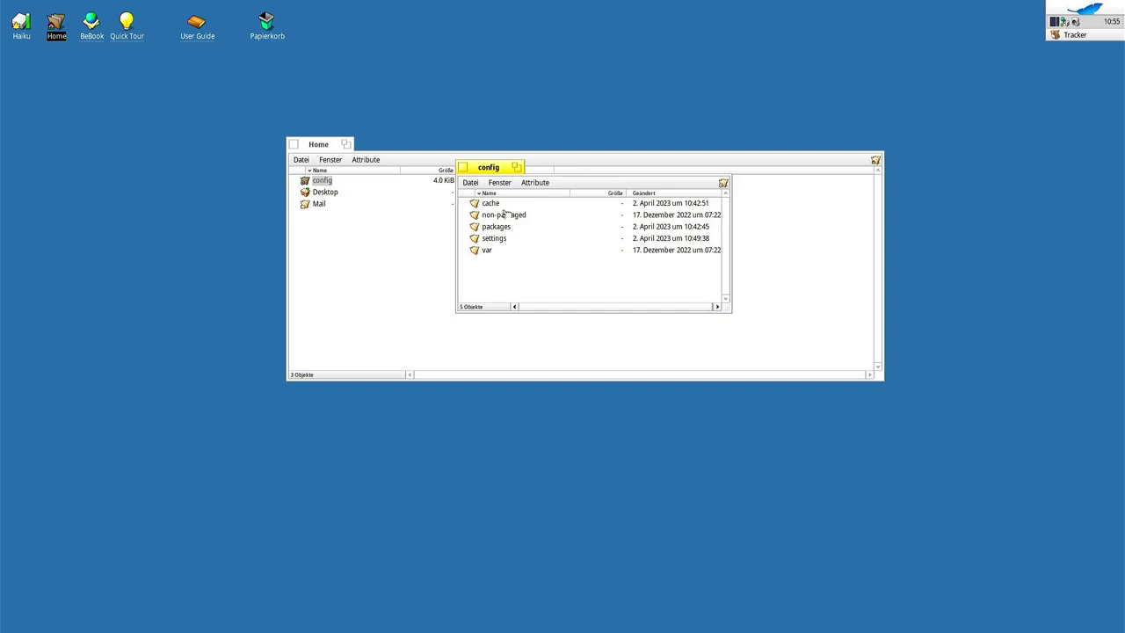
{"action": "left_click", "coordinate": [464, 168]}
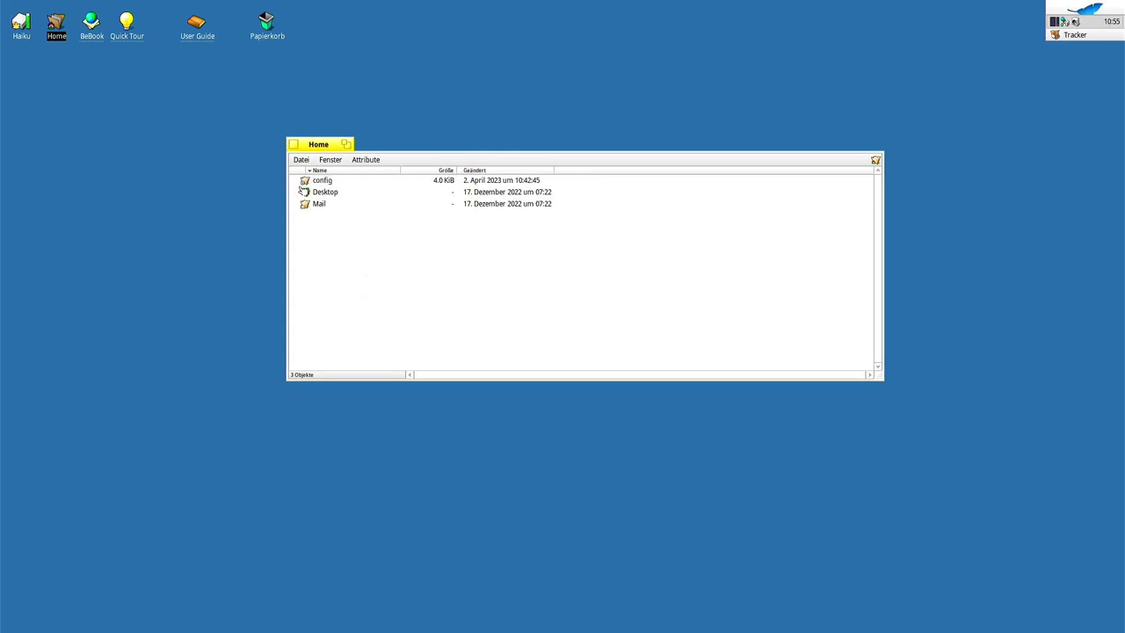
{"action": "left_click", "coordinate": [292, 143]}
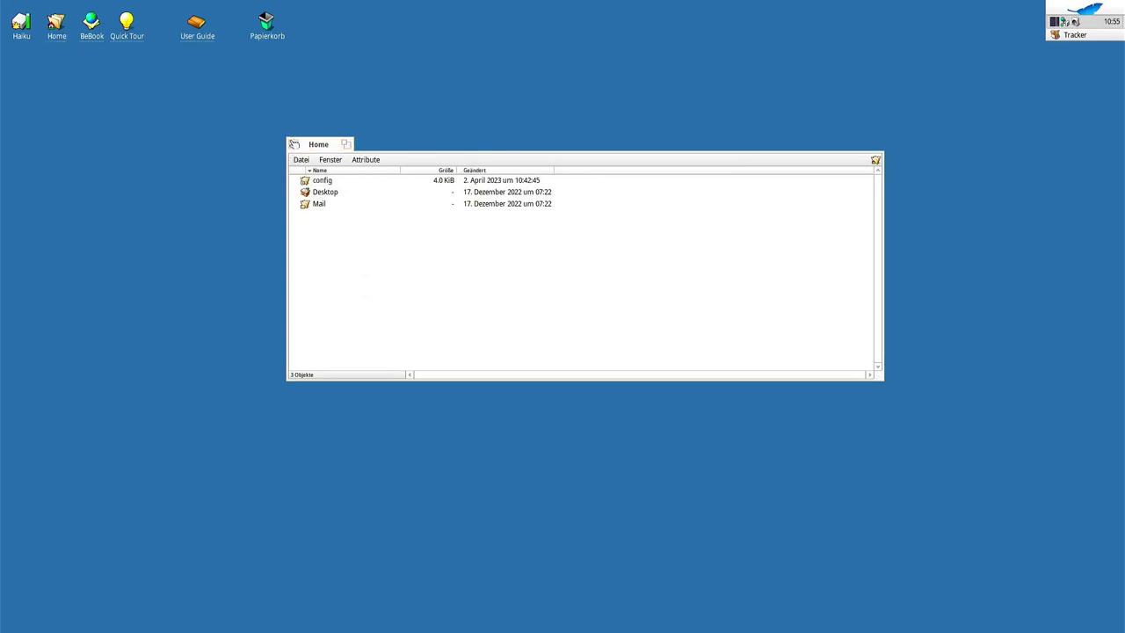
Open the Haiku volume and its system folder, enlarging both windows to show their contents.
{"action": "left_click", "coordinate": [21, 27]}
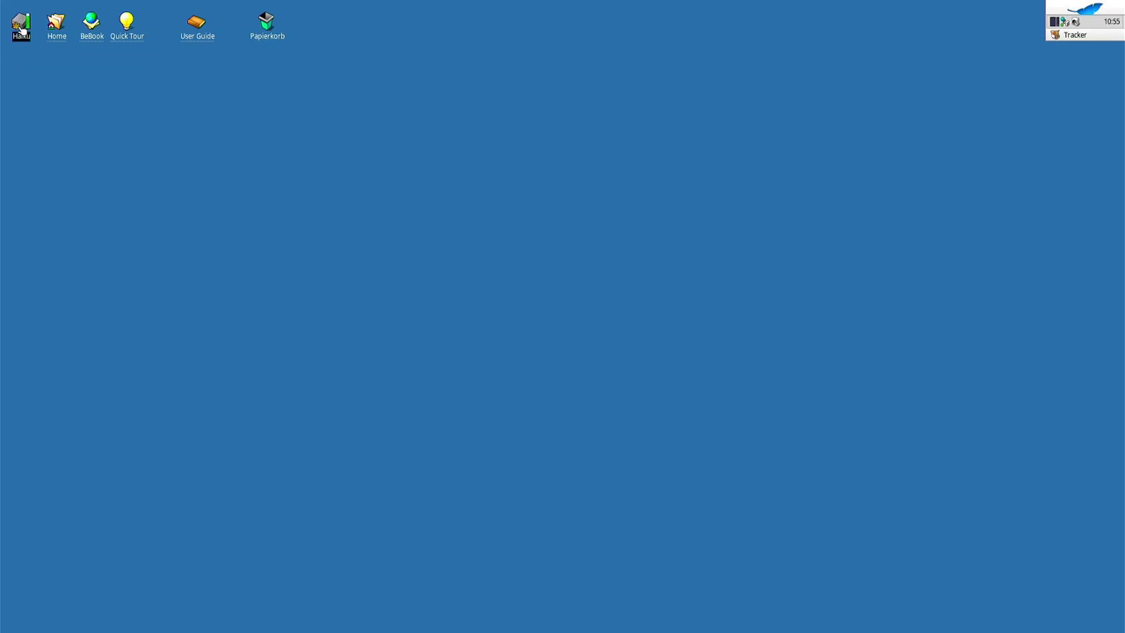
{"action": "double_click", "coordinate": [21, 26]}
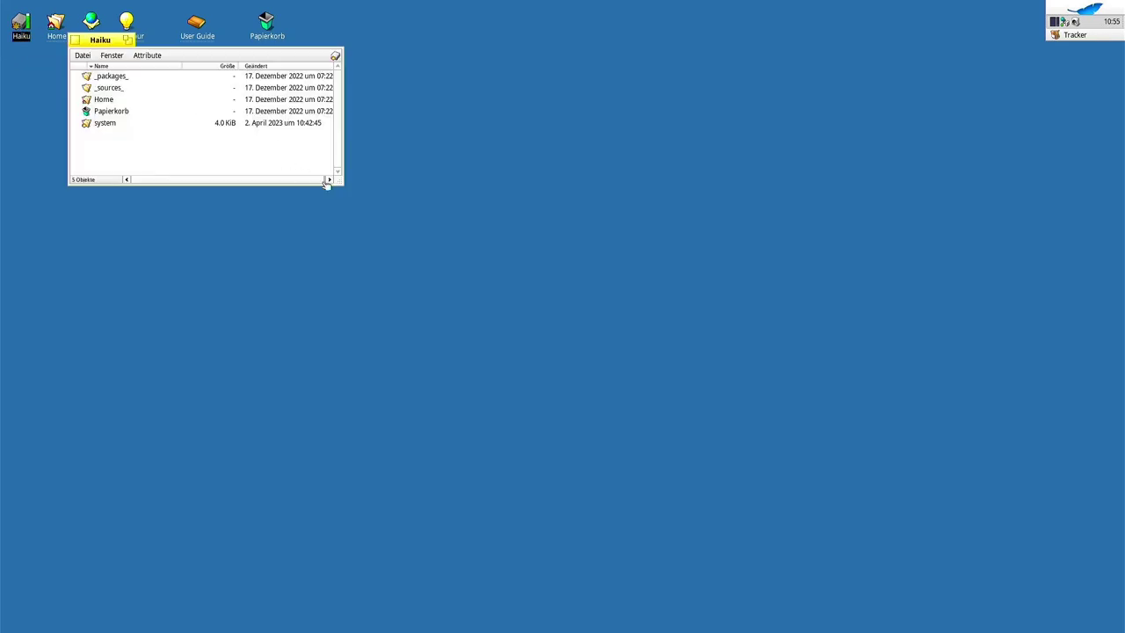
{"action": "left_click_drag", "start_coordinate": [342, 181], "coordinate": [536, 254]}
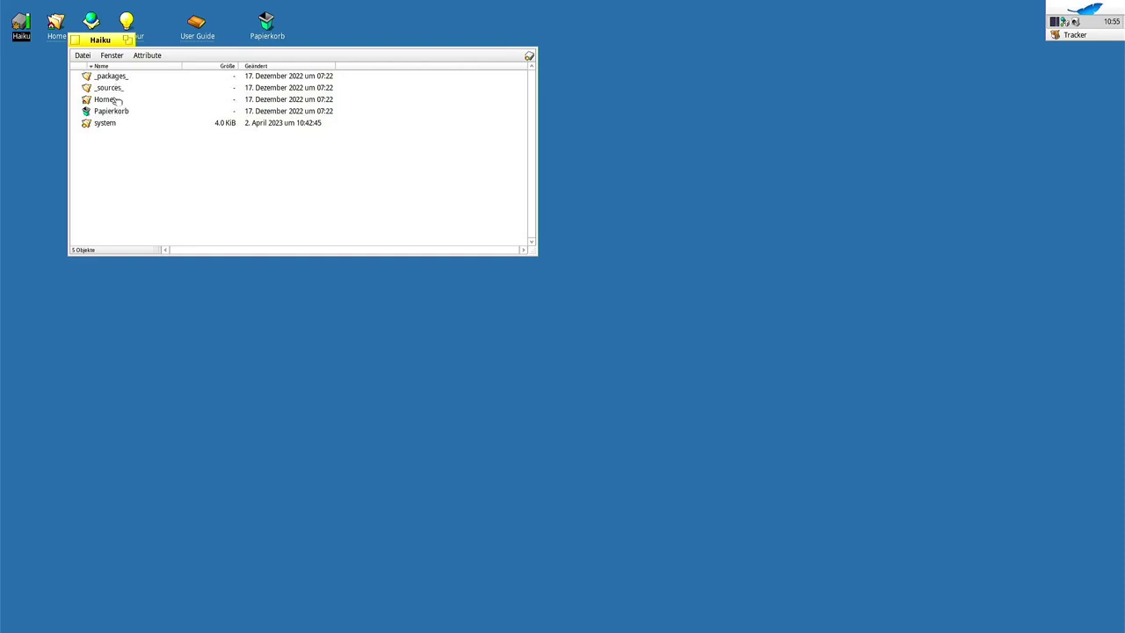
{"action": "double_click", "coordinate": [100, 123]}
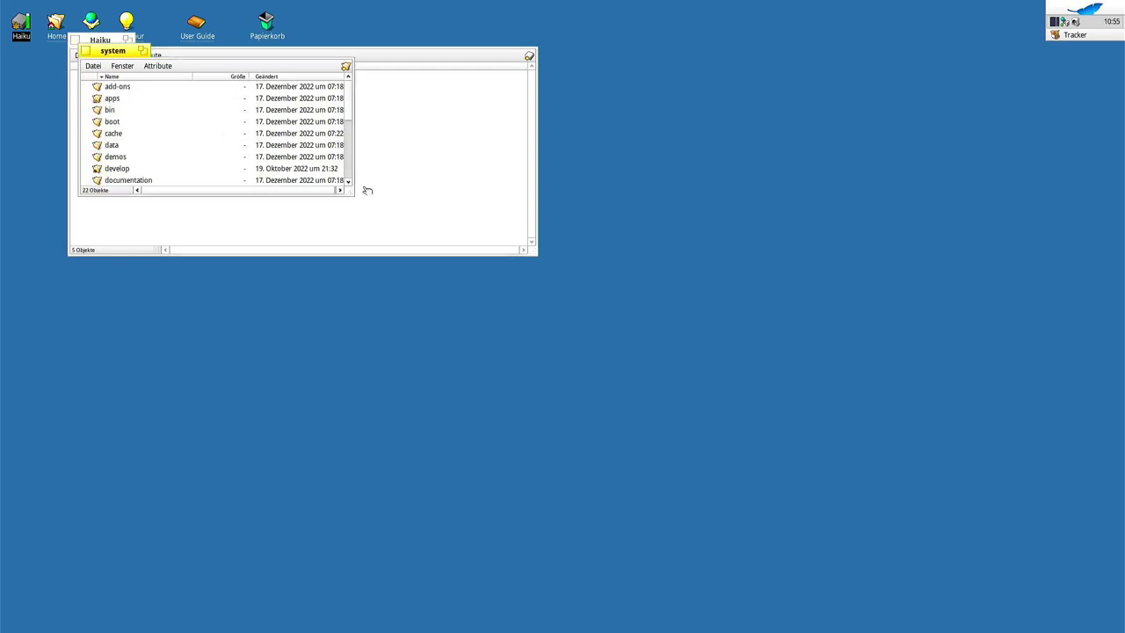
{"action": "left_click_drag", "start_coordinate": [351, 192], "coordinate": [816, 465]}
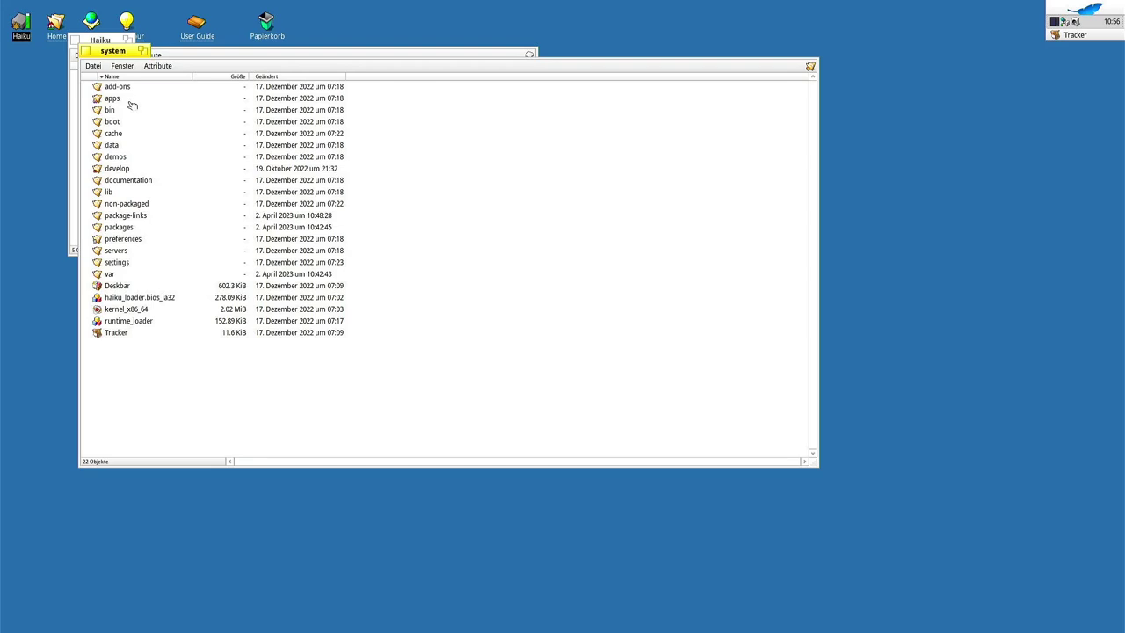
Inspect the haiku_loader.bios_ia32 and kernel_x86_64 files and the boot folder, and close the boot and system windows.
{"action": "left_click", "coordinate": [139, 298]}
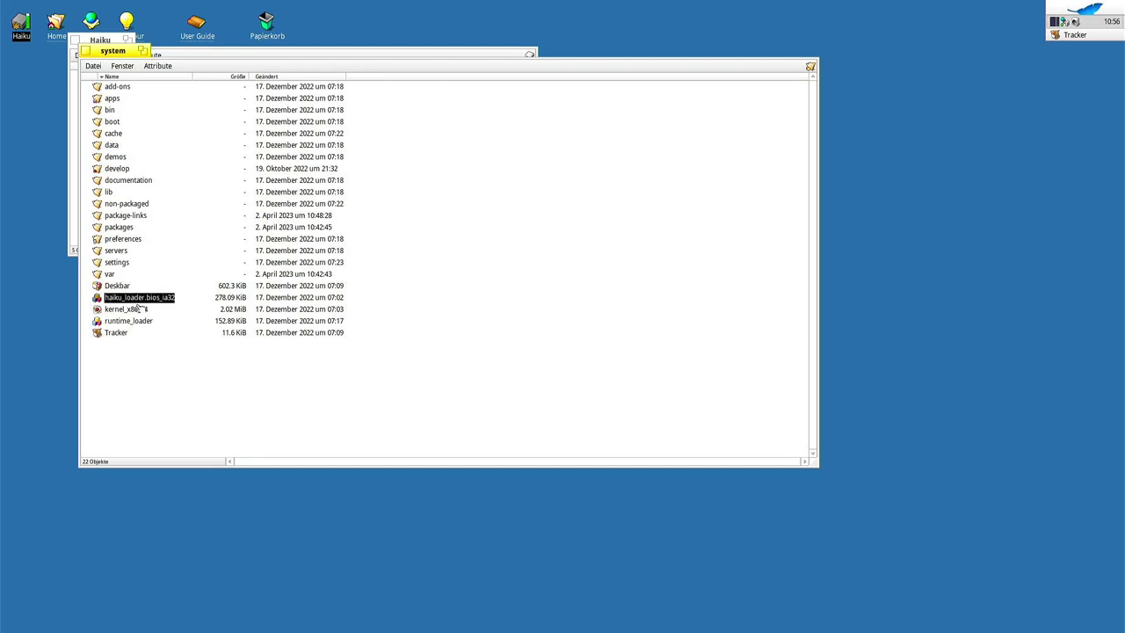
{"action": "left_click", "coordinate": [138, 308]}
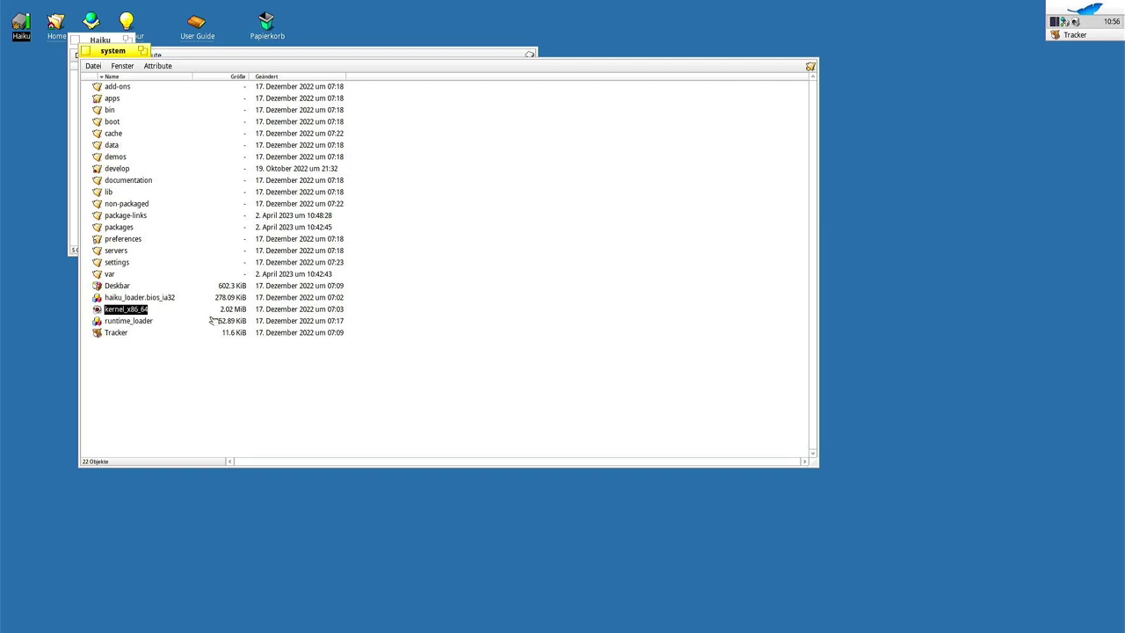
{"action": "double_click", "coordinate": [113, 124]}
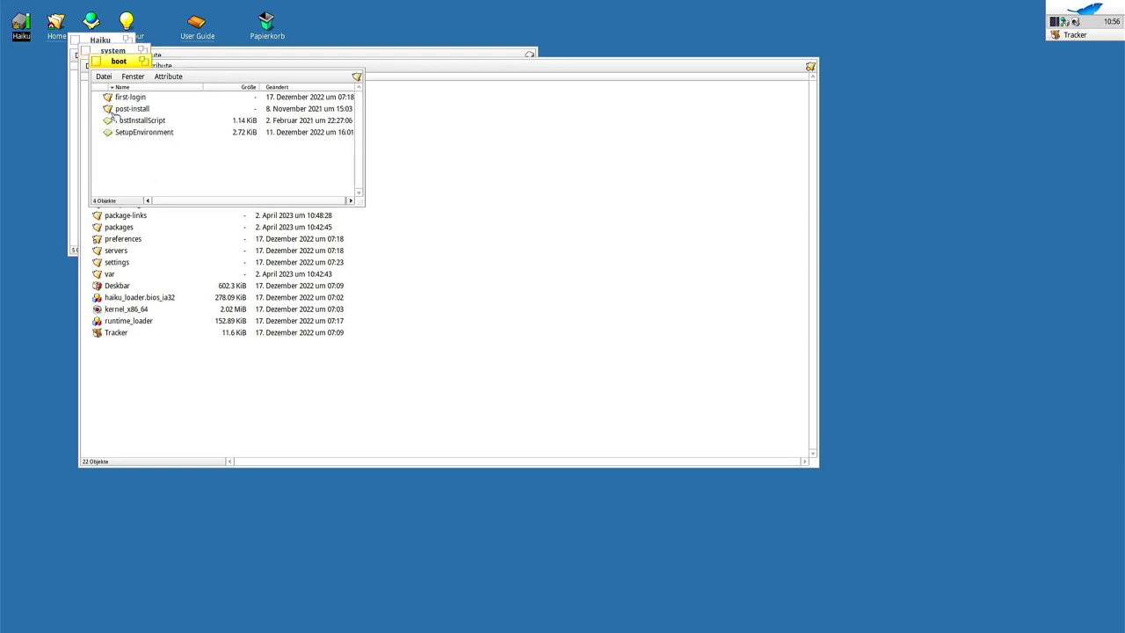
{"action": "left_click", "coordinate": [98, 62]}
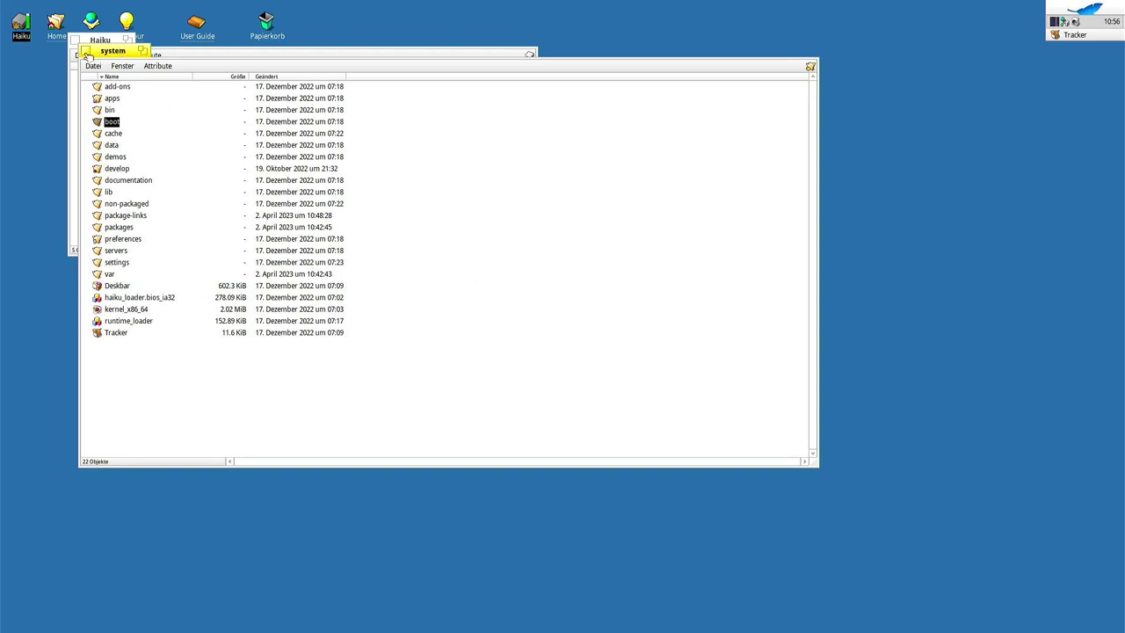
{"action": "left_click", "coordinate": [85, 53]}
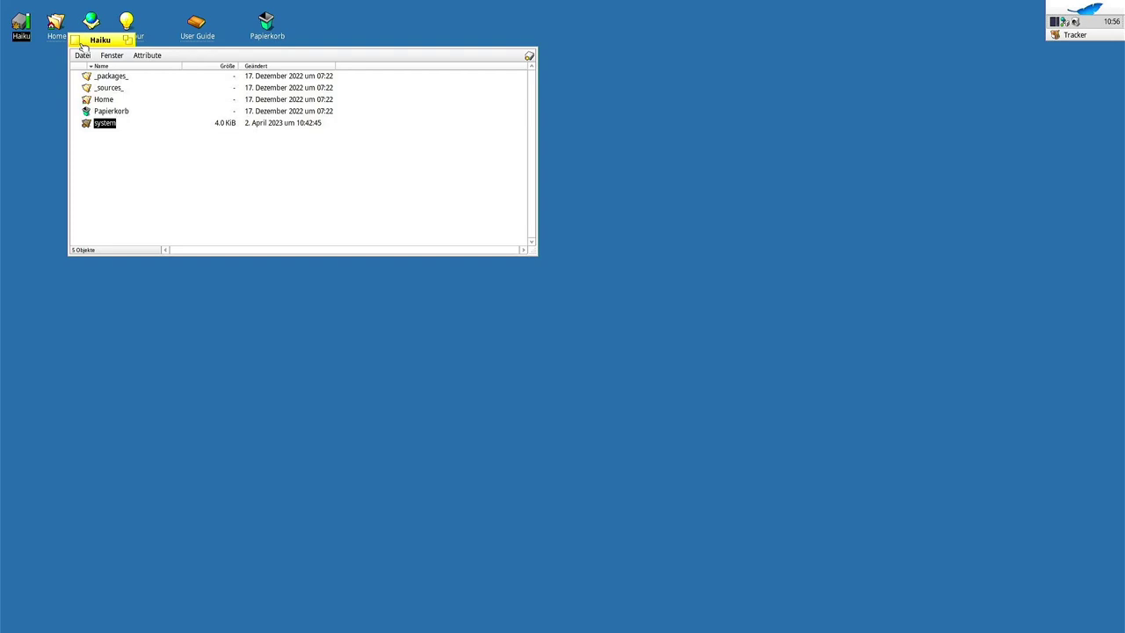
View the Home folder from the Haiku volume, and close both folder windows.
{"action": "double_click", "coordinate": [105, 100]}
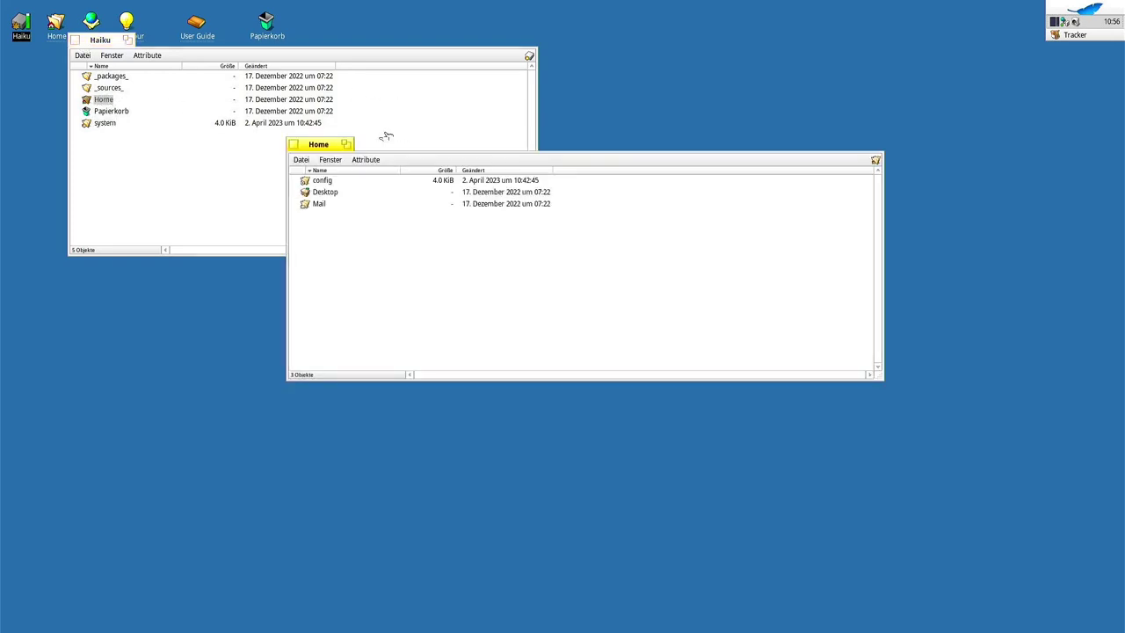
{"action": "left_click", "coordinate": [298, 144]}
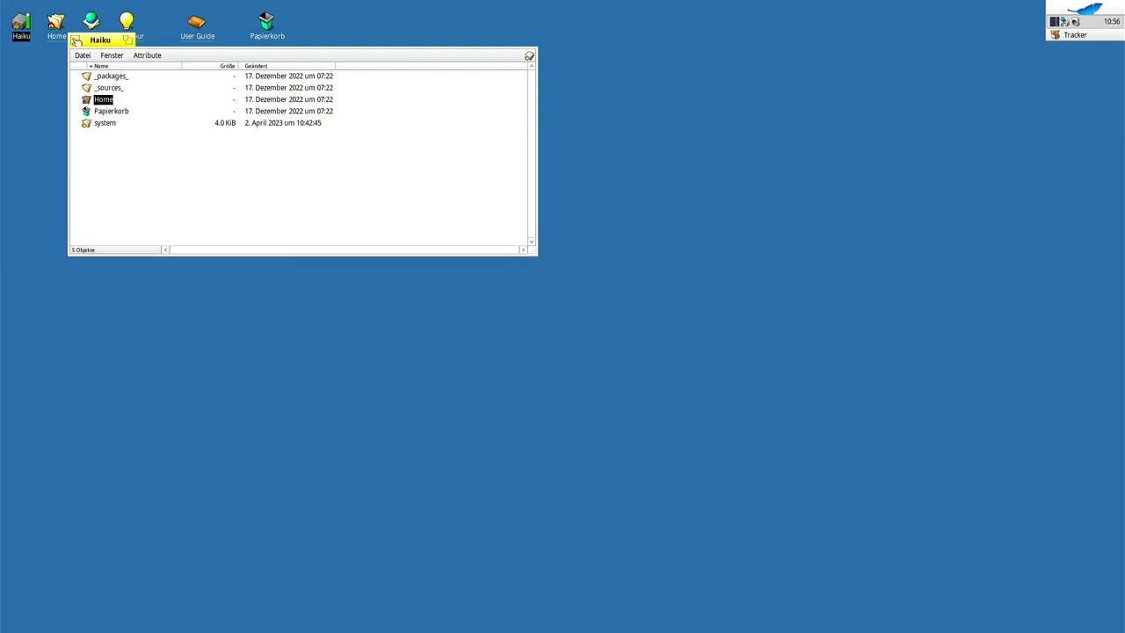
{"action": "left_click", "coordinate": [75, 40]}
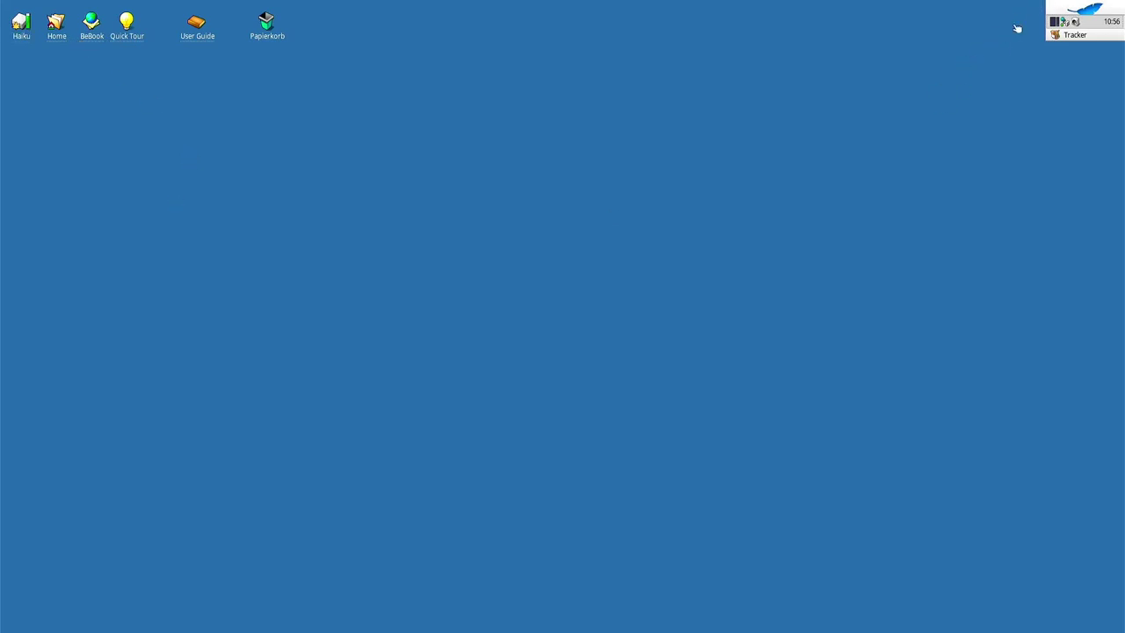
Enlarge the Deskbar icons to slightly below the middle of the Icon-Größe range, and close the Deskbar settings.
{"action": "left_click", "coordinate": [1076, 8]}
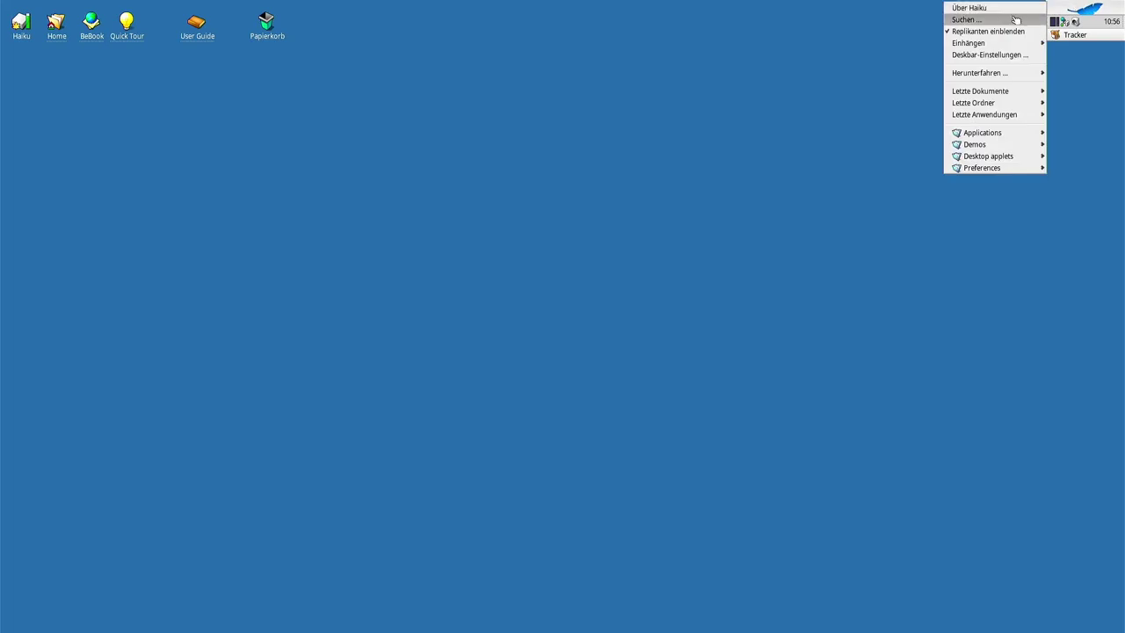
{"action": "mouse_move", "coordinate": [1004, 46]}
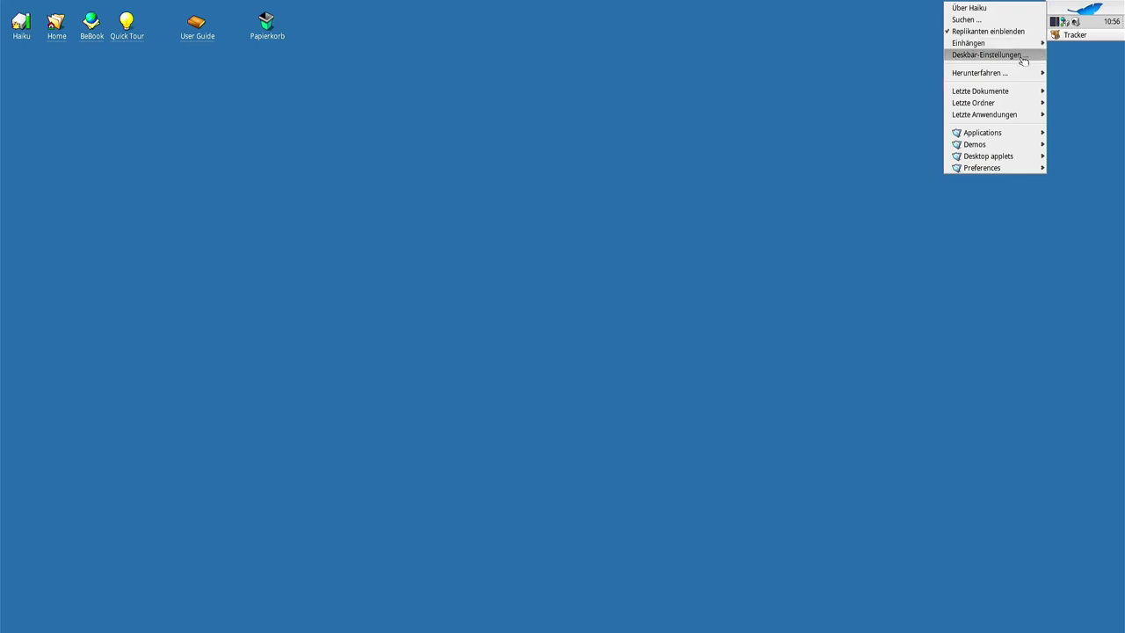
{"action": "left_click", "coordinate": [1023, 57]}
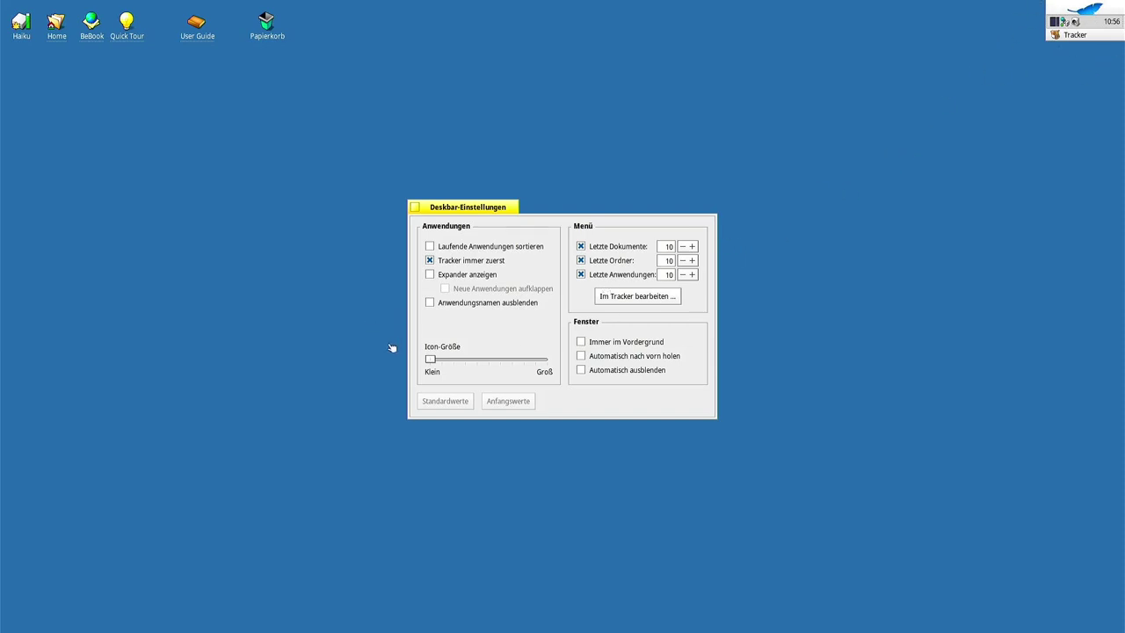
{"action": "left_click_drag", "start_coordinate": [434, 361], "coordinate": [481, 356]}
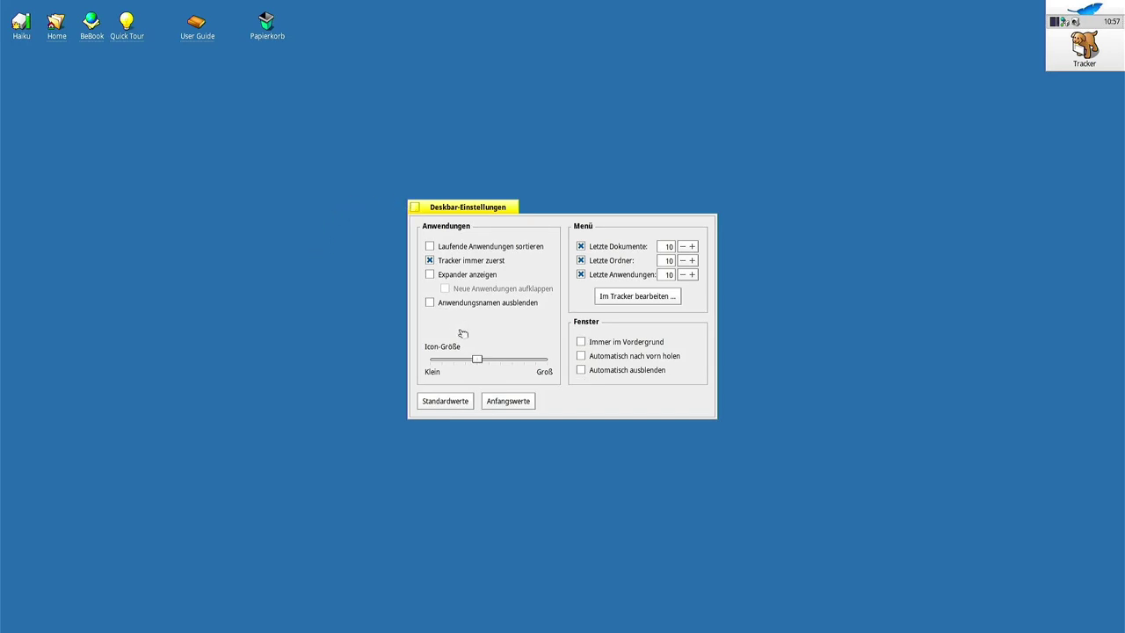
{"action": "left_click", "coordinate": [414, 206]}
Examine the Deskbar's shutdown options and its lists of recent documents, folders and applications.
{"action": "left_click", "coordinate": [1085, 11]}
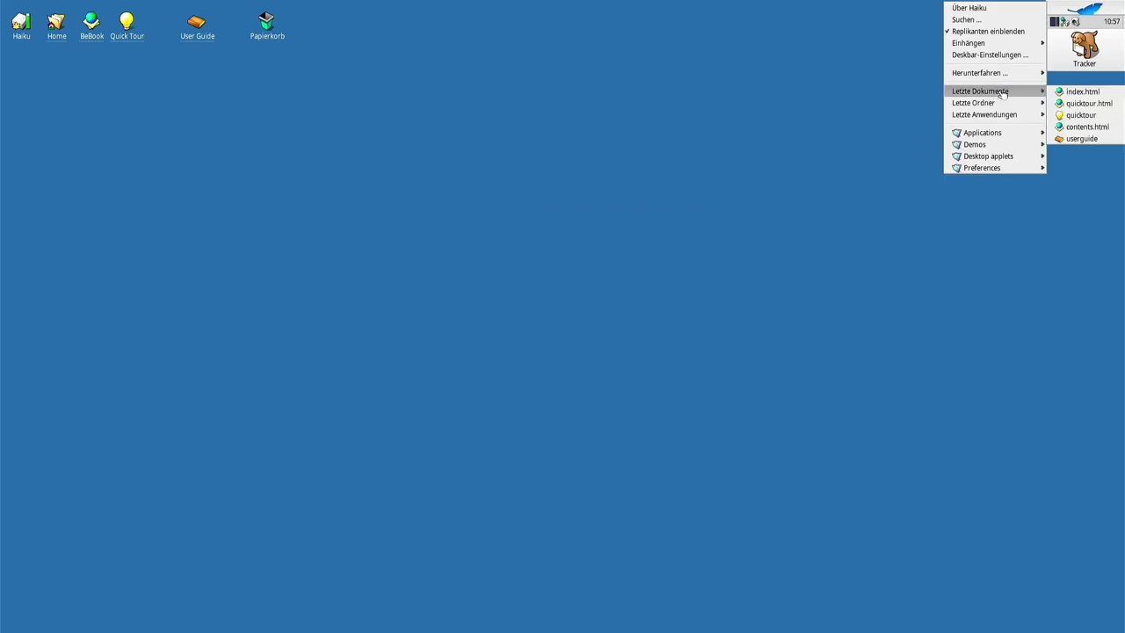
{"action": "mouse_move", "coordinate": [1009, 76]}
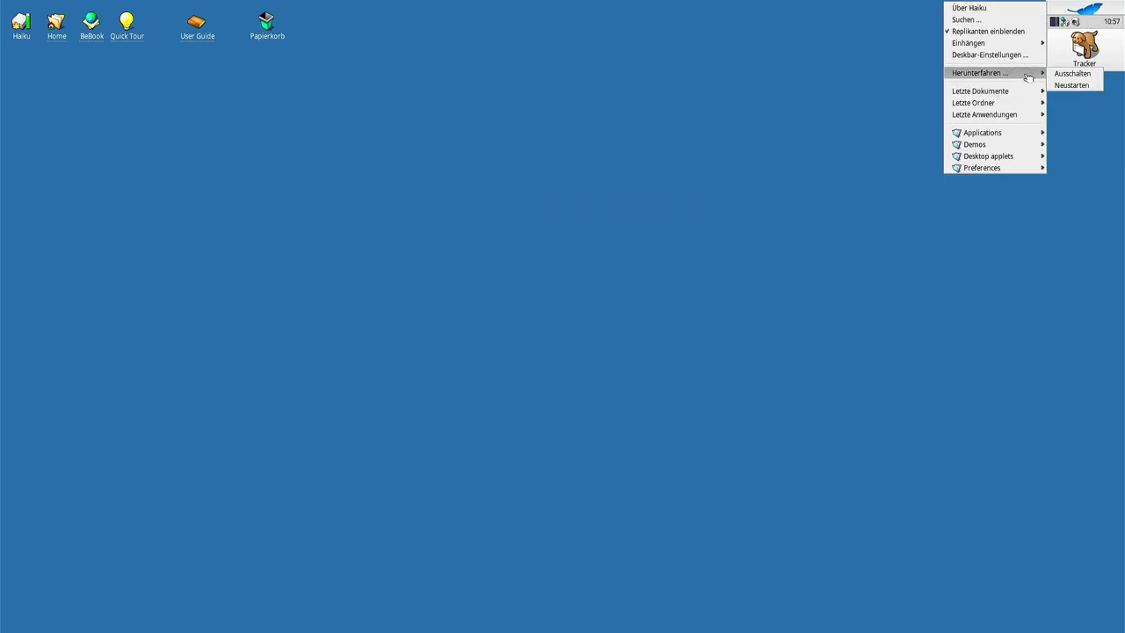
{"action": "mouse_move", "coordinate": [1026, 94]}
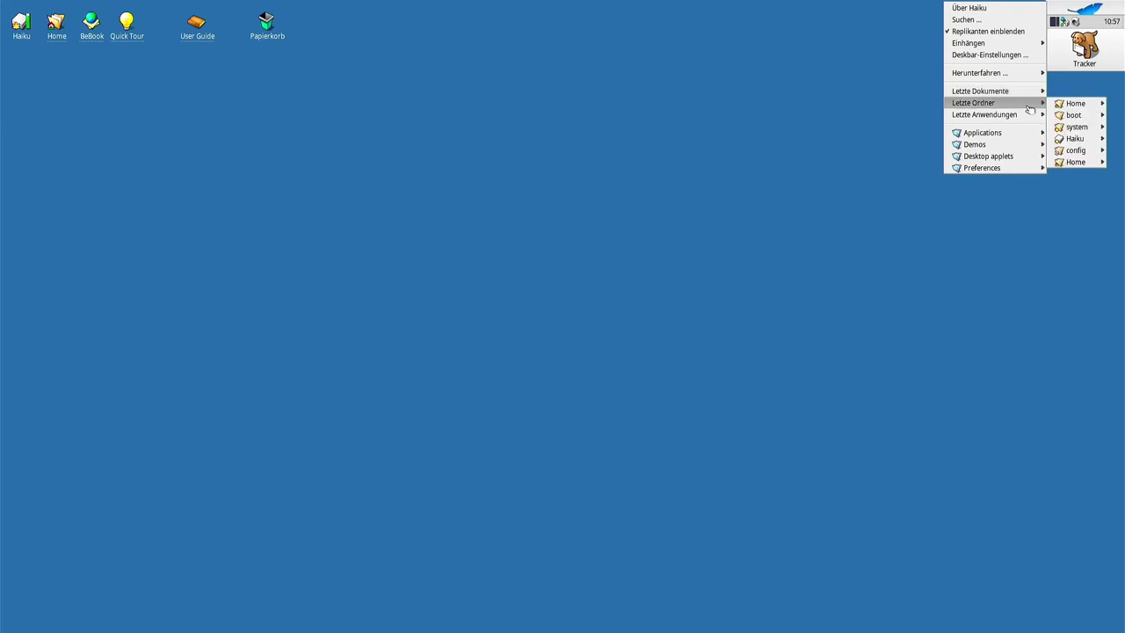
{"action": "mouse_move", "coordinate": [1075, 116]}
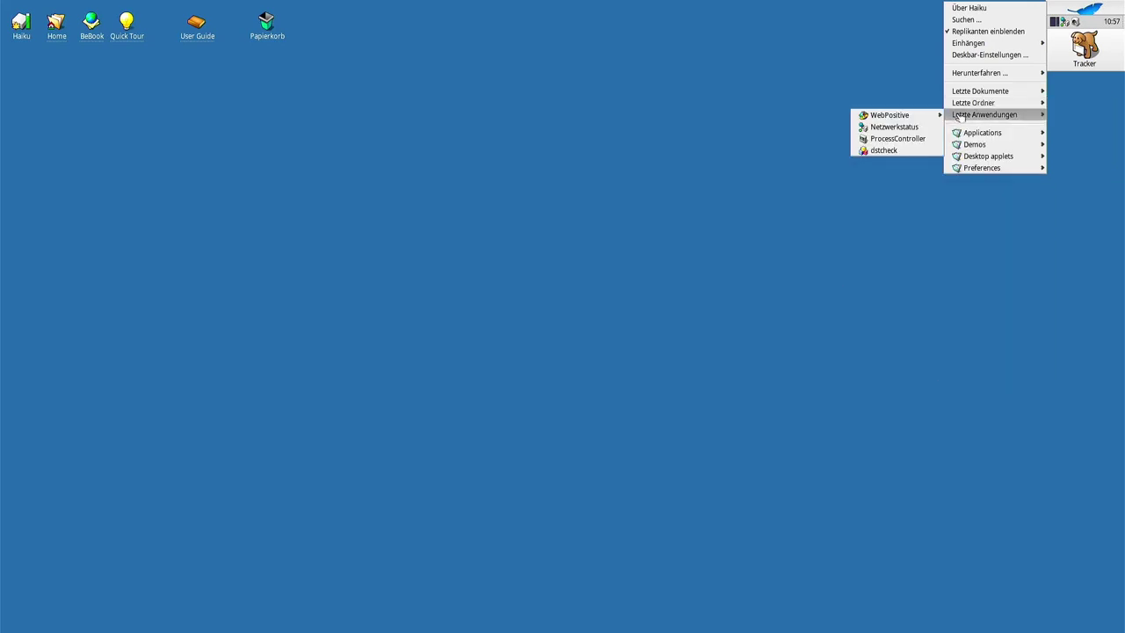
{"action": "mouse_move", "coordinate": [933, 115]}
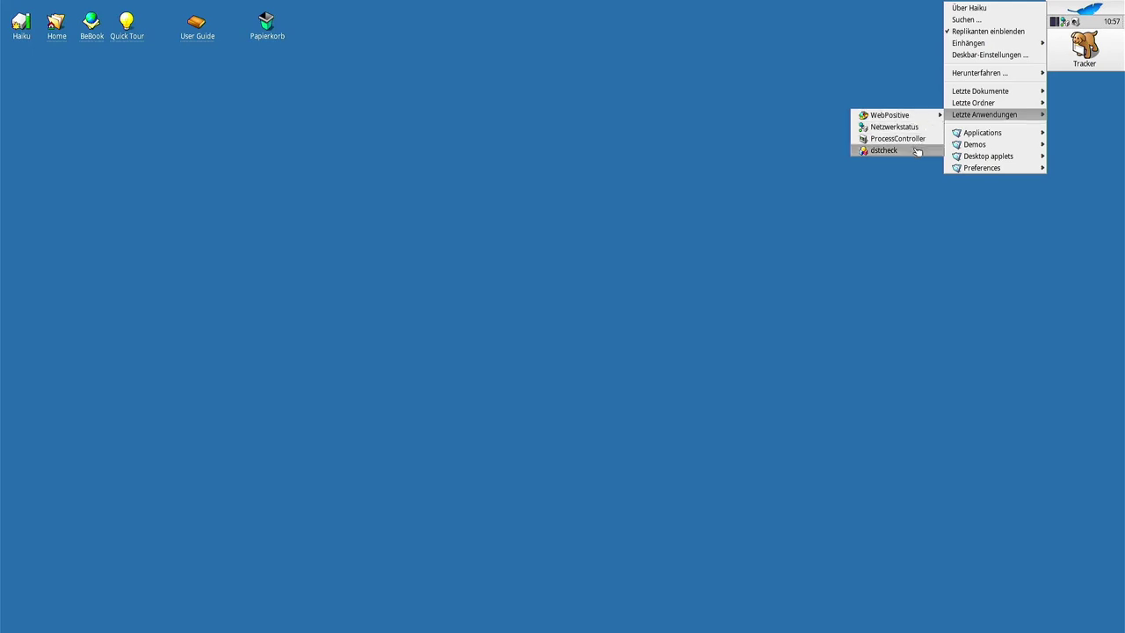
Launch ActivityMonitor and try out its CPU usage graph as a desktop replicant, removing the replicant again.
{"action": "mouse_move", "coordinate": [969, 133]}
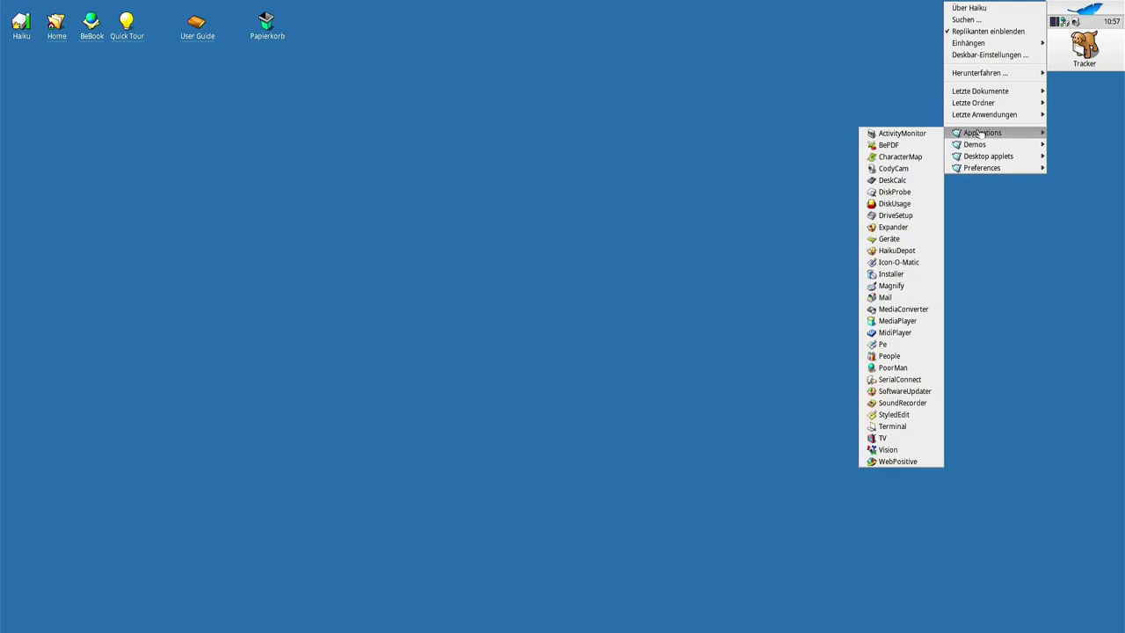
{"action": "left_click", "coordinate": [916, 133]}
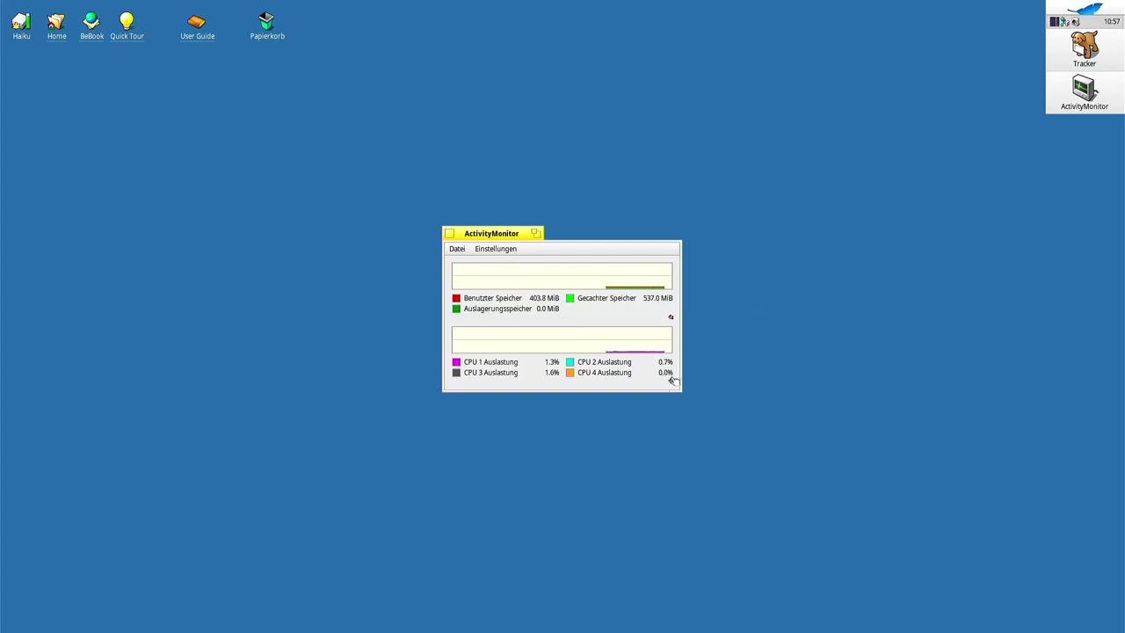
{"action": "left_click_drag", "start_coordinate": [673, 383], "coordinate": [926, 83]}
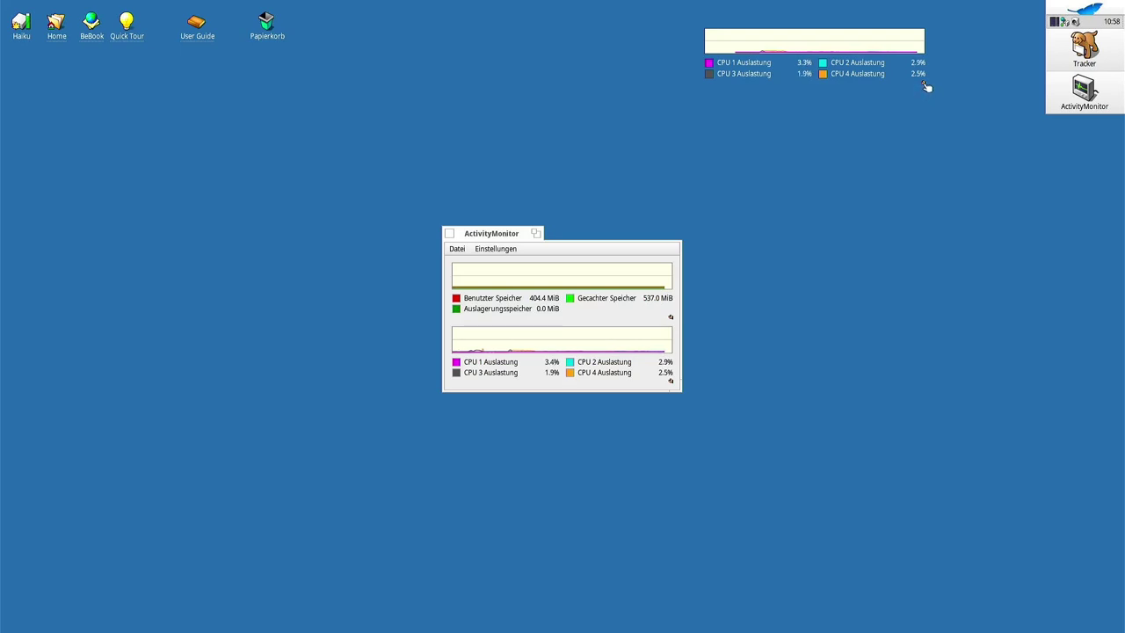
{"action": "right_click", "coordinate": [925, 83]}
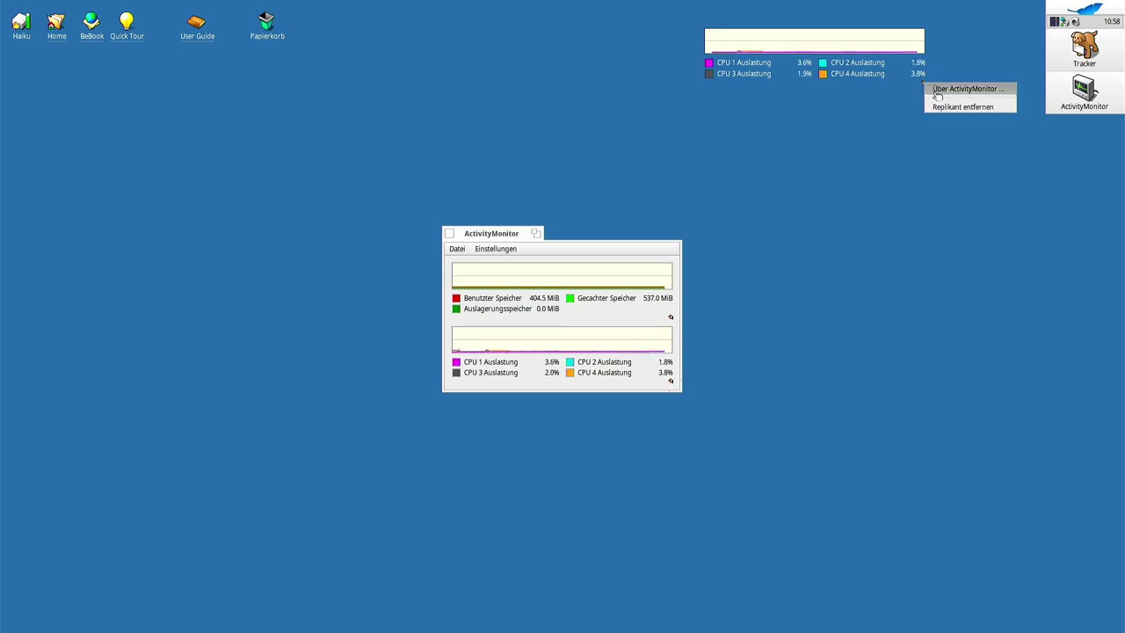
{"action": "left_click", "coordinate": [940, 110]}
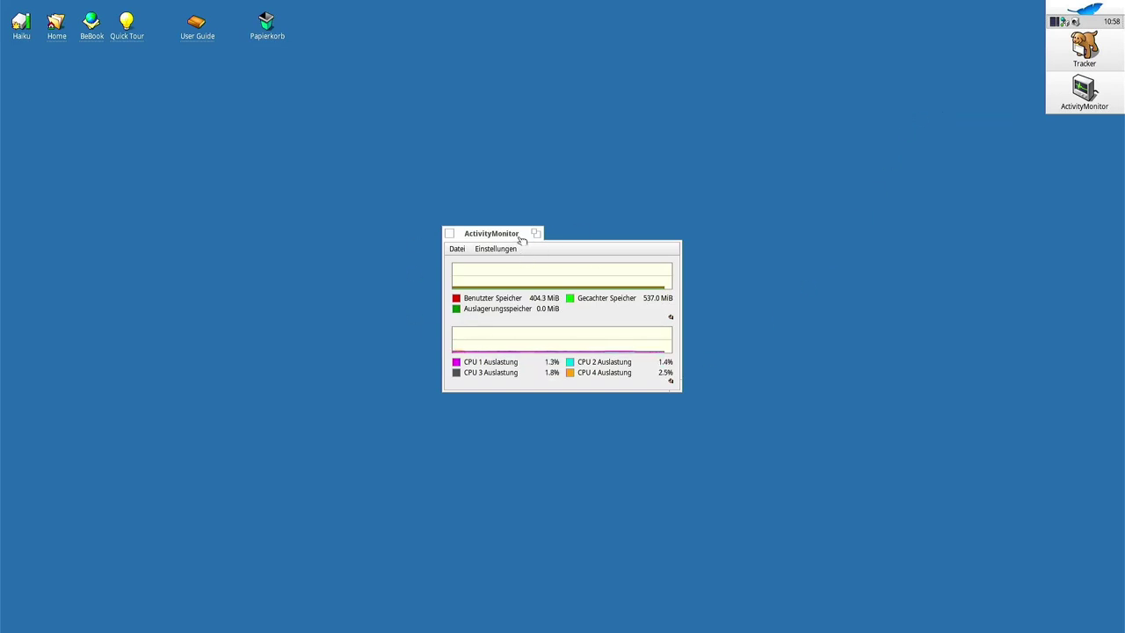
Place ActivityMonitor's memory and CPU graphs as replicants stacked on the desktop beside the Deskbar, with the application window closed.
{"action": "left_click_drag", "start_coordinate": [511, 237], "coordinate": [543, 213]}
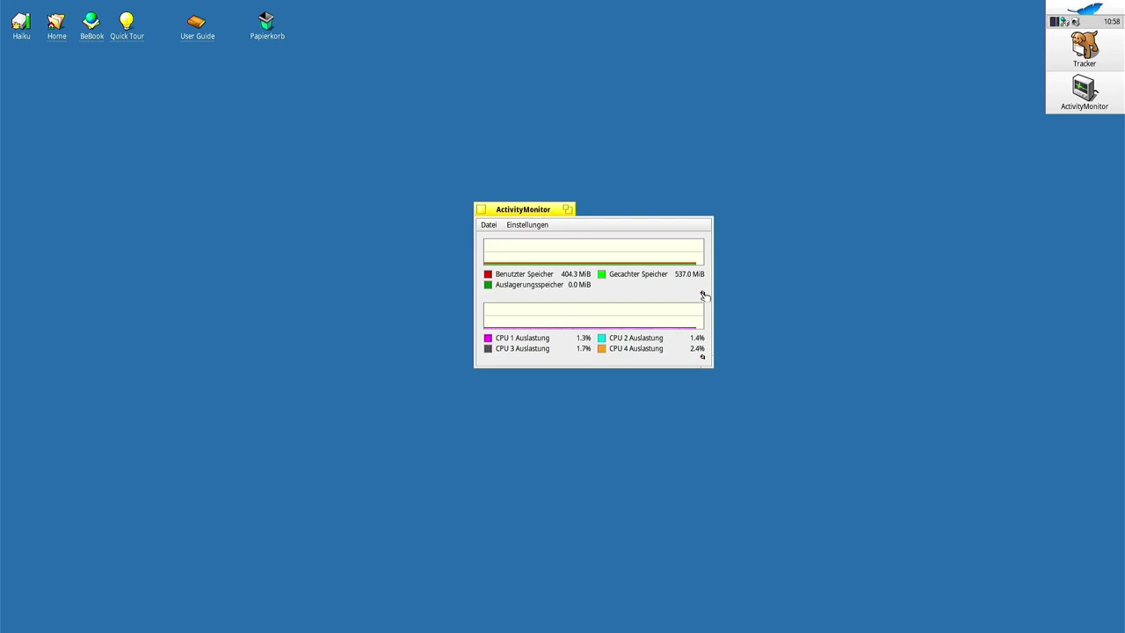
{"action": "left_click_drag", "start_coordinate": [702, 296], "coordinate": [923, 120]}
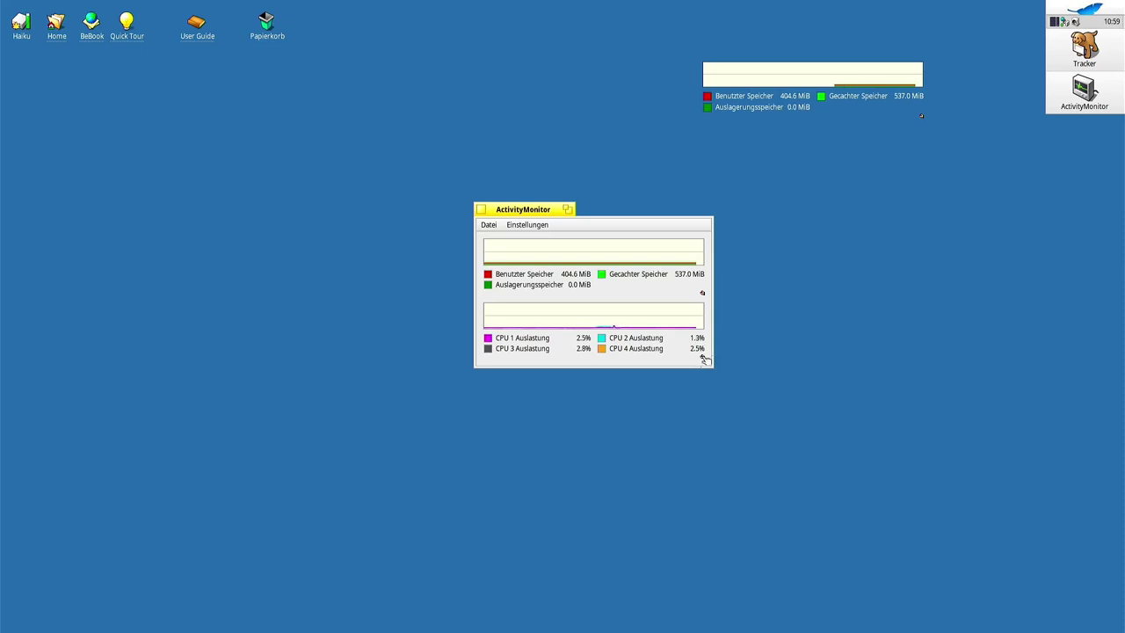
{"action": "left_click_drag", "start_coordinate": [703, 358], "coordinate": [984, 203]}
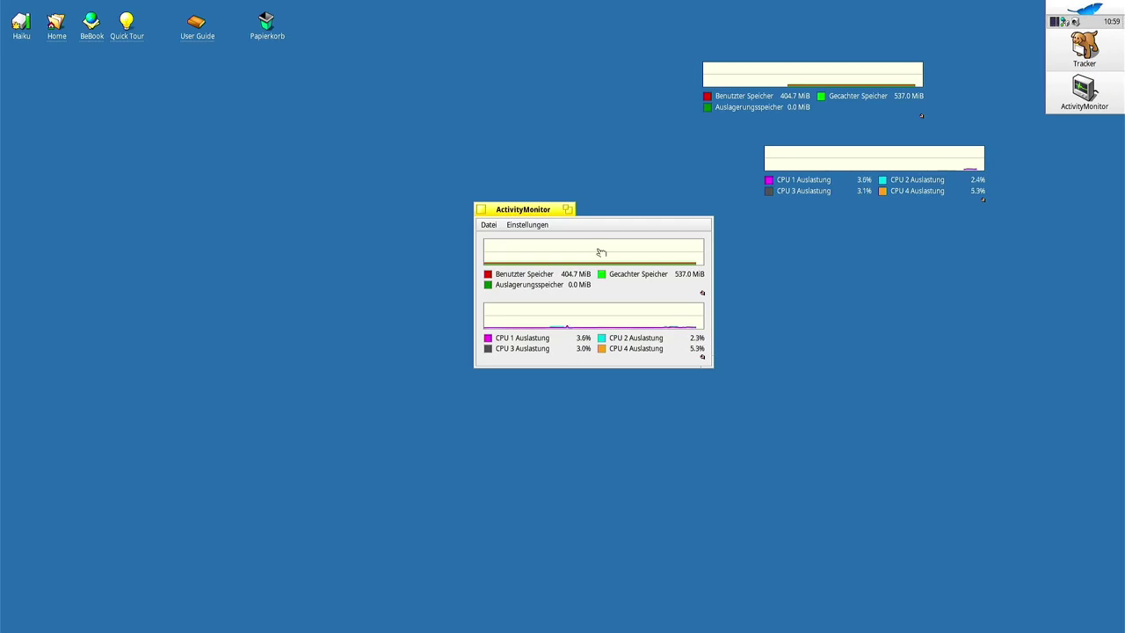
{"action": "left_click", "coordinate": [482, 210]}
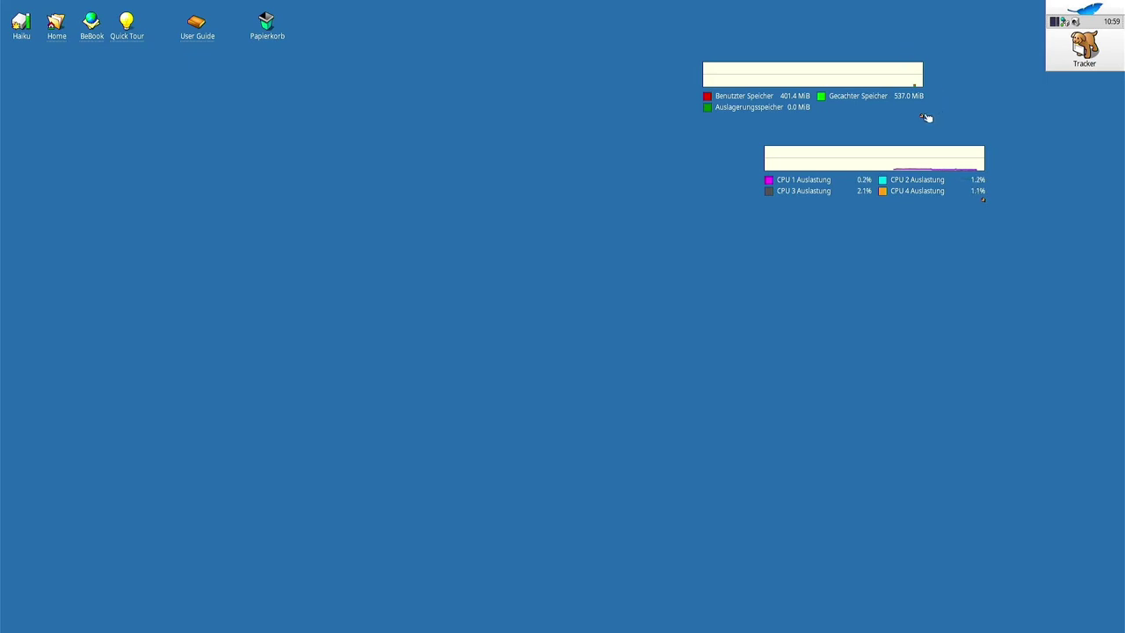
{"action": "left_click_drag", "start_coordinate": [923, 119], "coordinate": [1033, 63]}
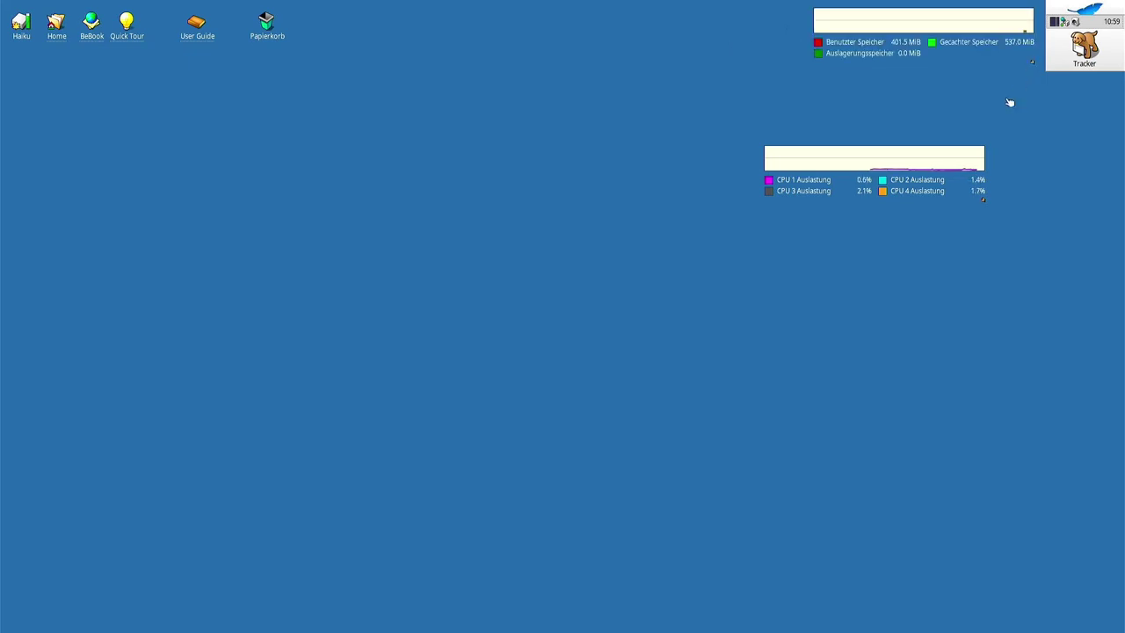
{"action": "left_click_drag", "start_coordinate": [986, 202], "coordinate": [1035, 132]}
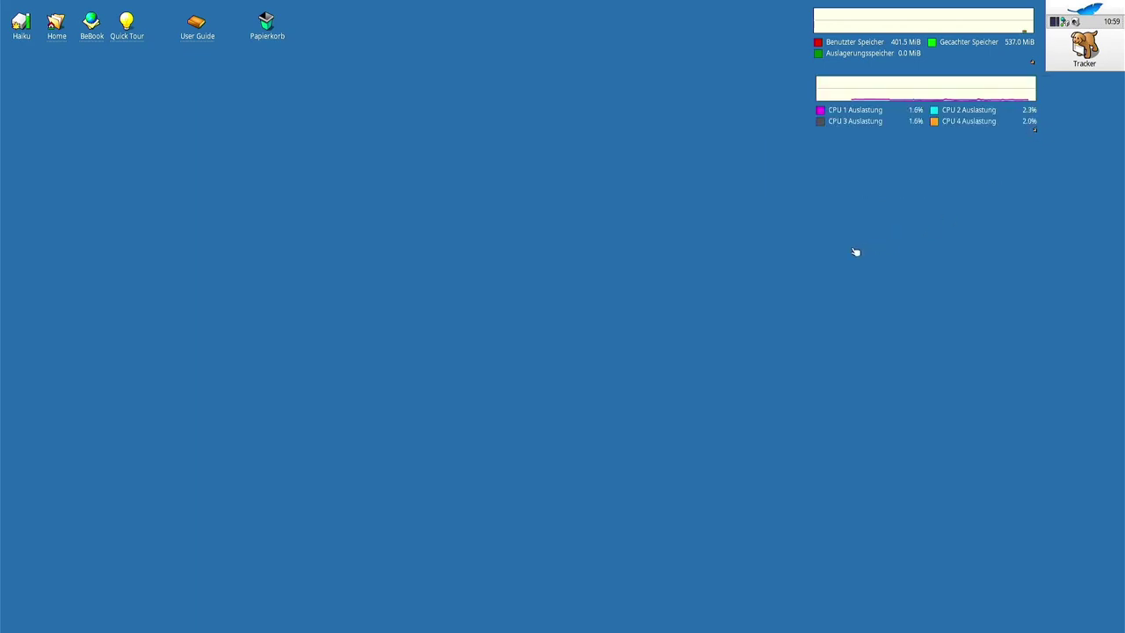
Remove the CPU and memory replicants from the desktop, checking the memory graph's display options in between.
{"action": "right_click", "coordinate": [1036, 131]}
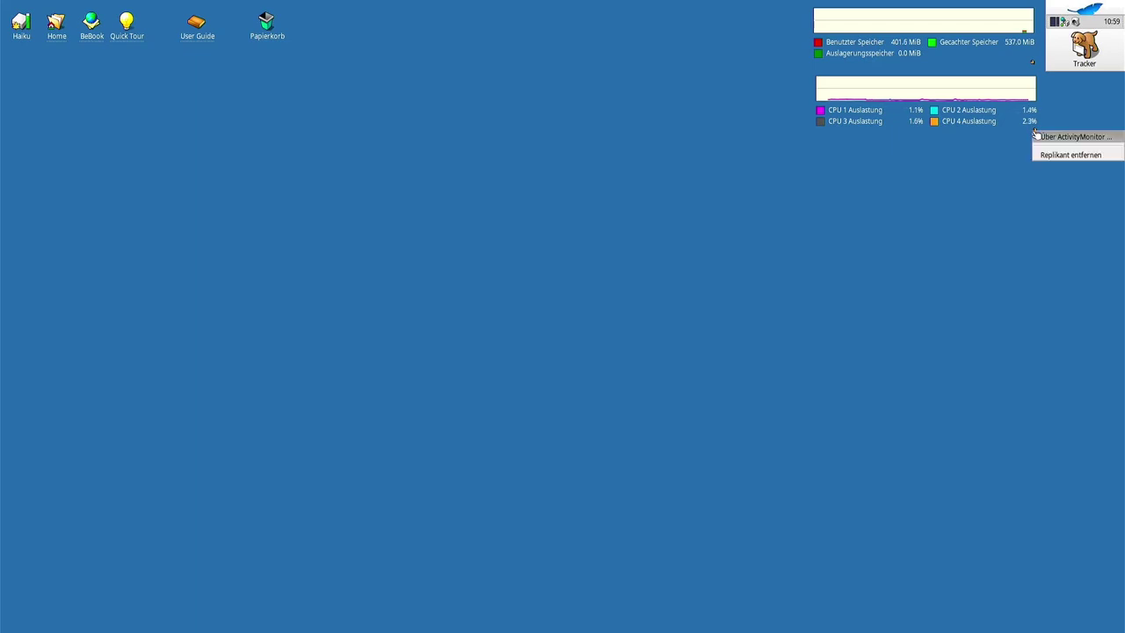
{"action": "left_click", "coordinate": [1043, 153]}
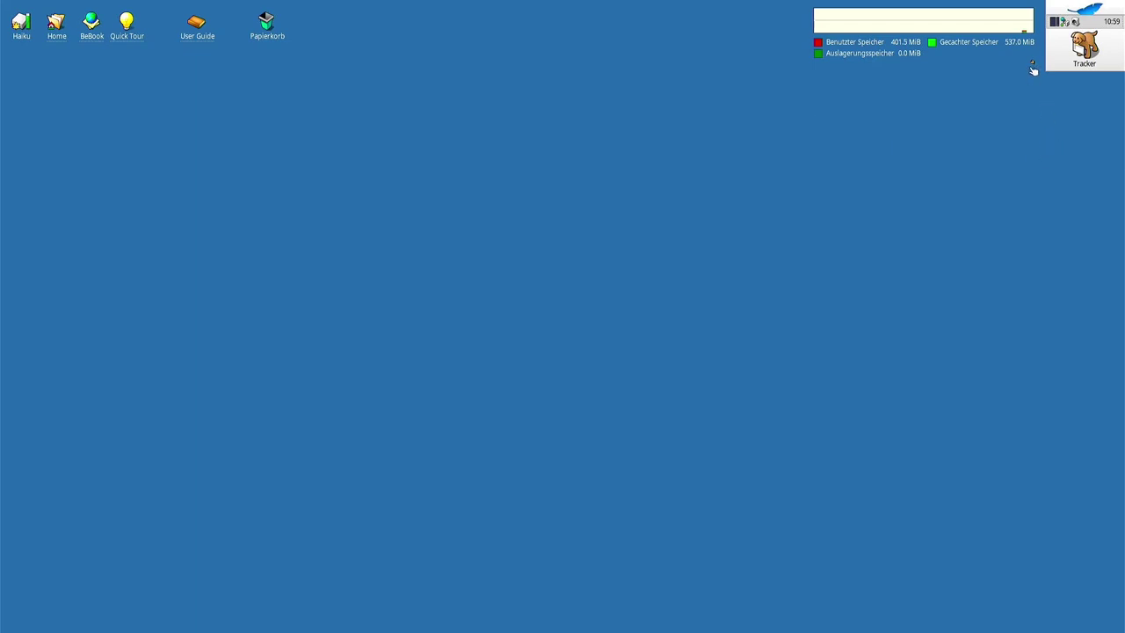
{"action": "right_click", "coordinate": [1033, 67]}
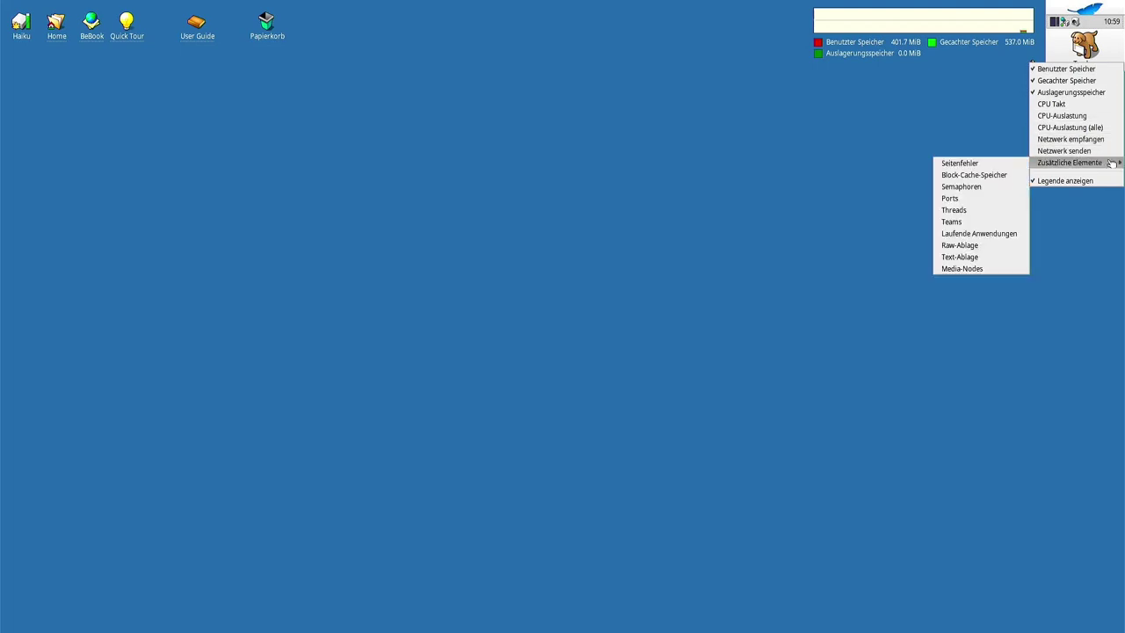
{"action": "left_click", "coordinate": [1037, 67]}
{"action": "left_click", "coordinate": [1034, 63]}
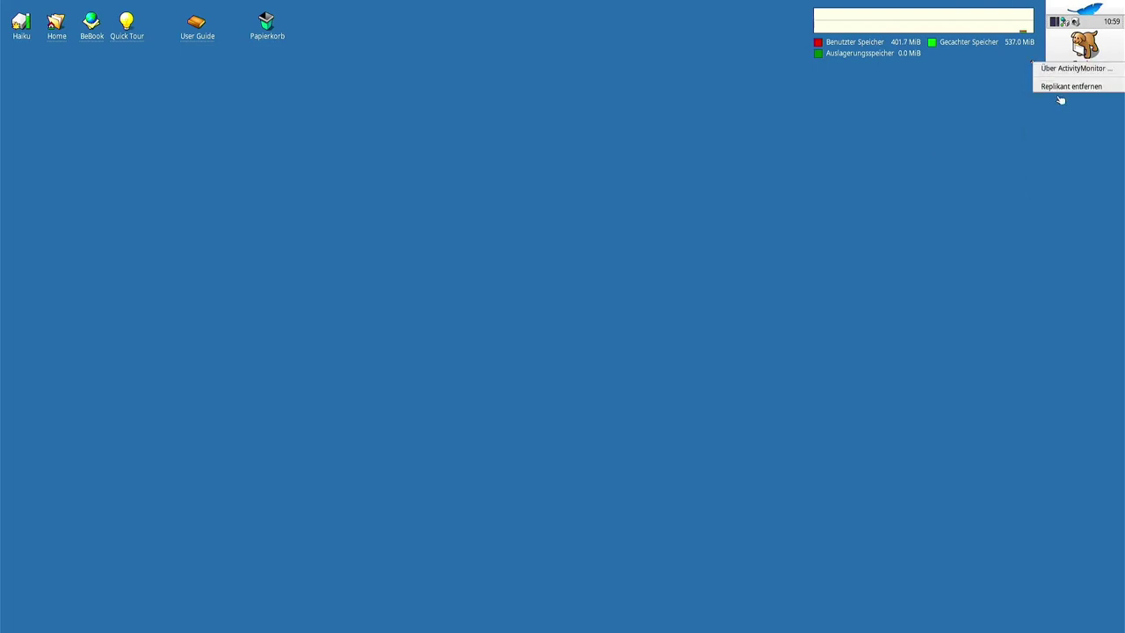
{"action": "left_click", "coordinate": [1071, 86]}
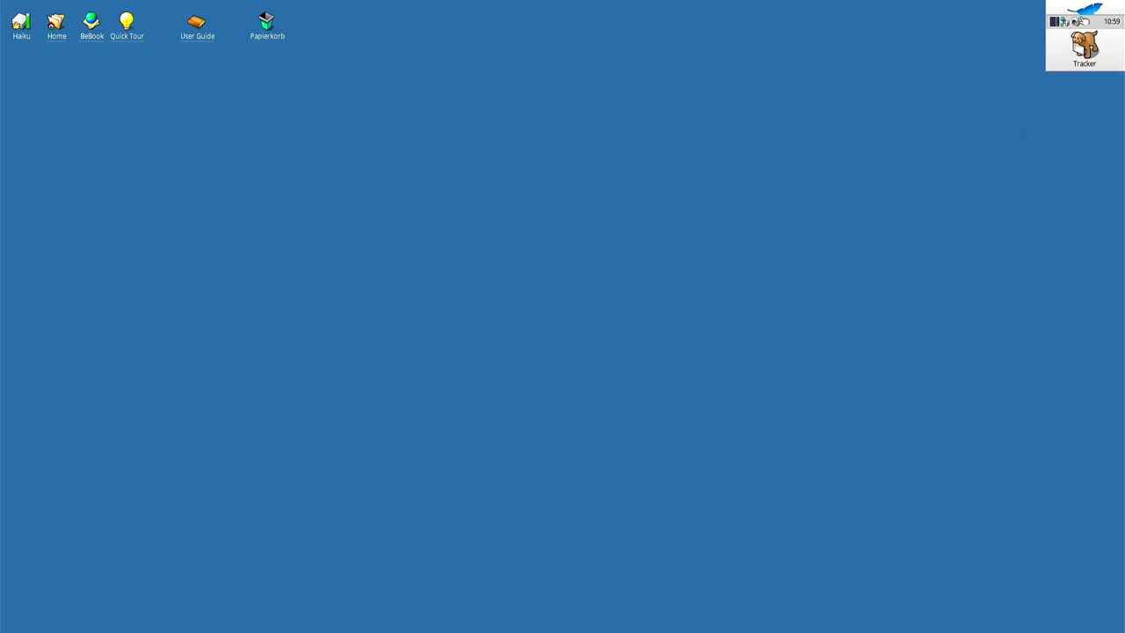
Launch DeskCalc from the Deskbar's applications.
{"action": "left_click", "coordinate": [1088, 6]}
{"action": "mouse_move", "coordinate": [1026, 131]}
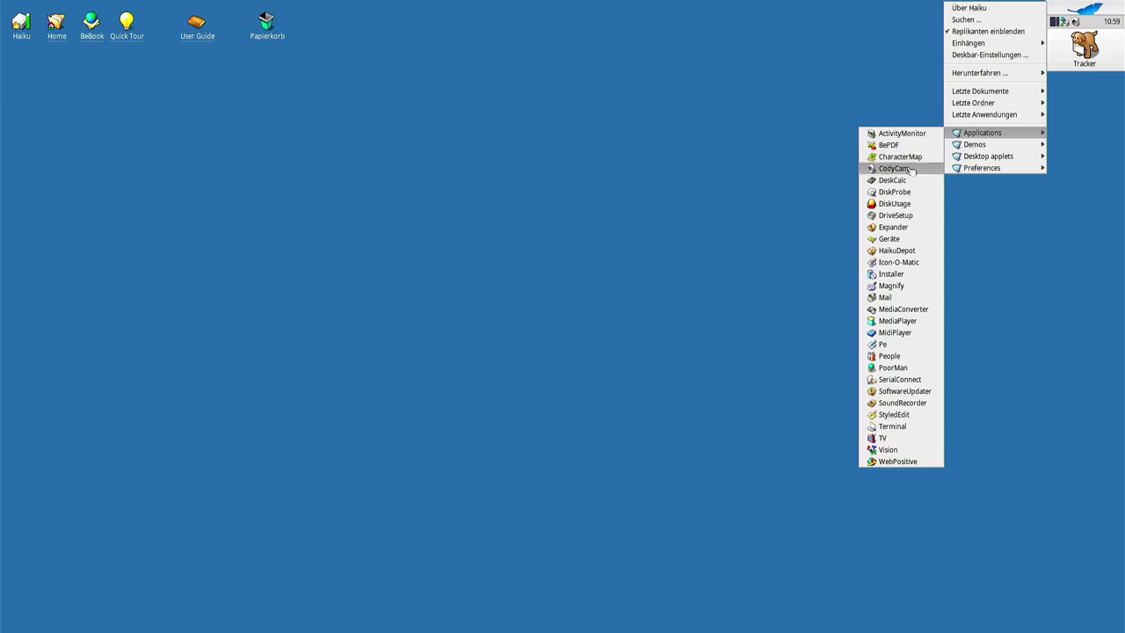
{"action": "left_click", "coordinate": [918, 182]}
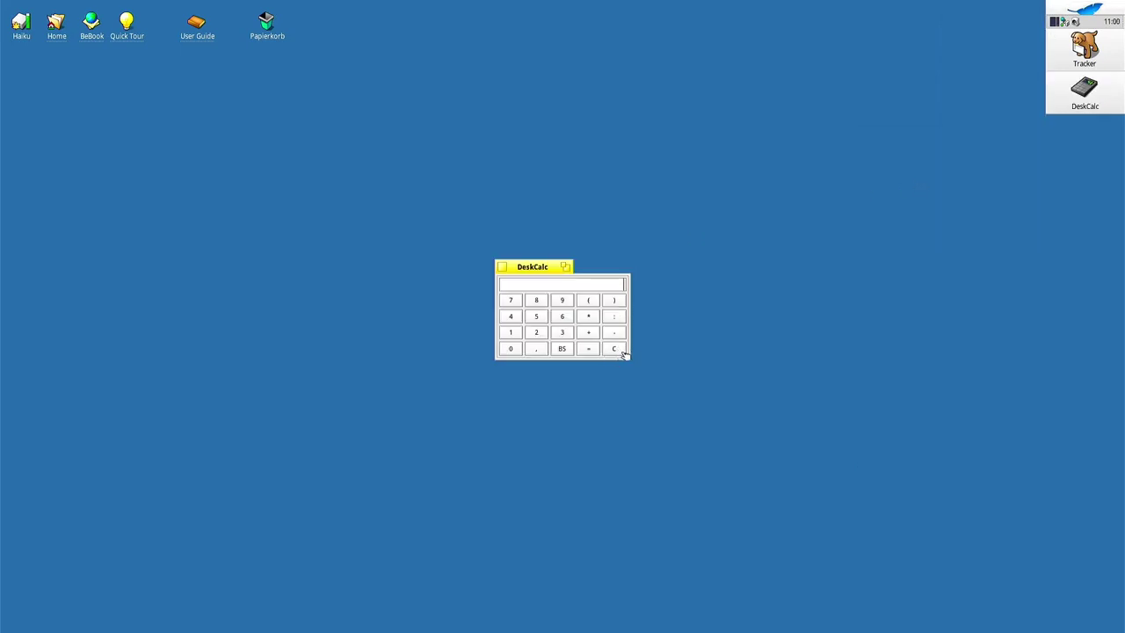
Place the DeskCalc calculator as a replicant on the desktop and close the DeskCalc application window.
{"action": "left_click_drag", "start_coordinate": [629, 357], "coordinate": [872, 268]}
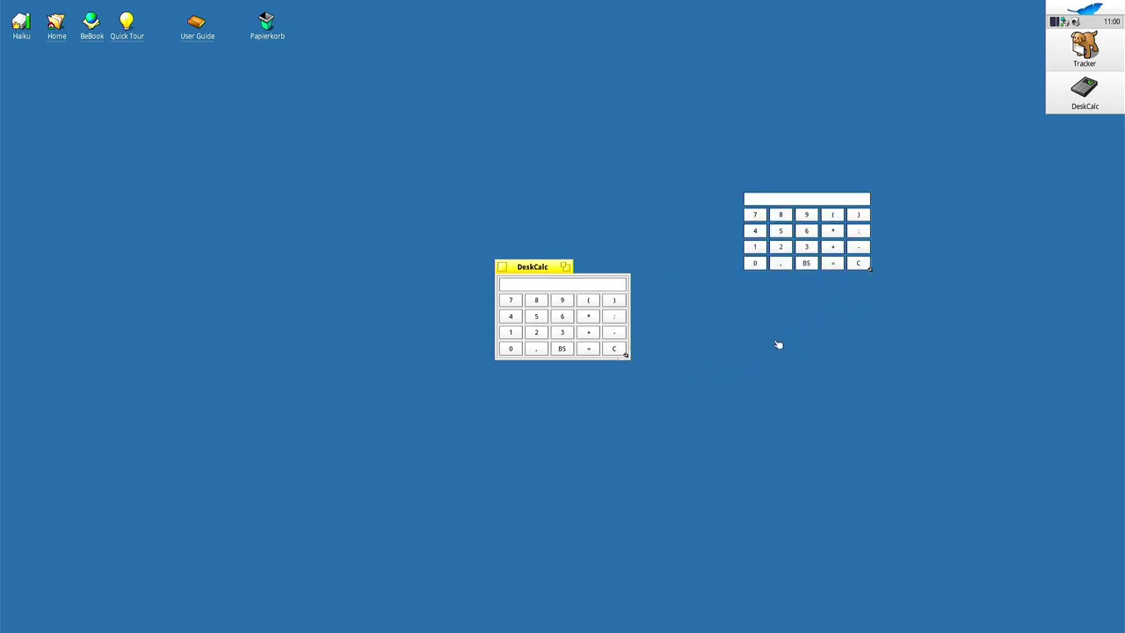
{"action": "left_click", "coordinate": [501, 267]}
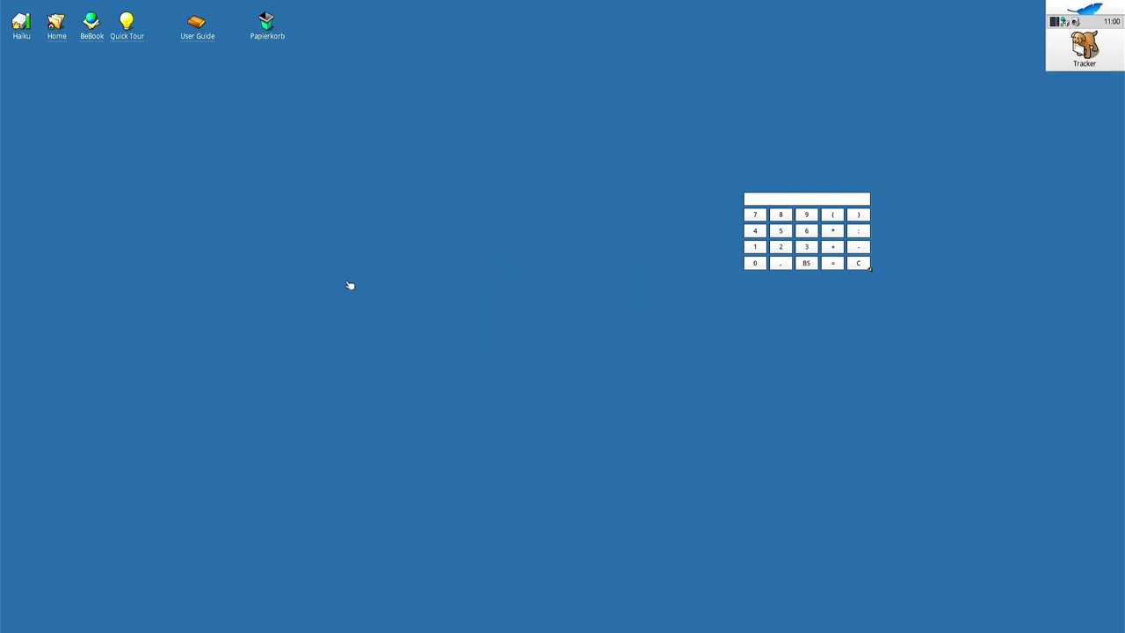
Open Expander from the Deskbar's applications, look over its window nearer the middle of the desktop, and close it.
{"action": "left_click", "coordinate": [1086, 9]}
{"action": "mouse_move", "coordinate": [982, 132]}
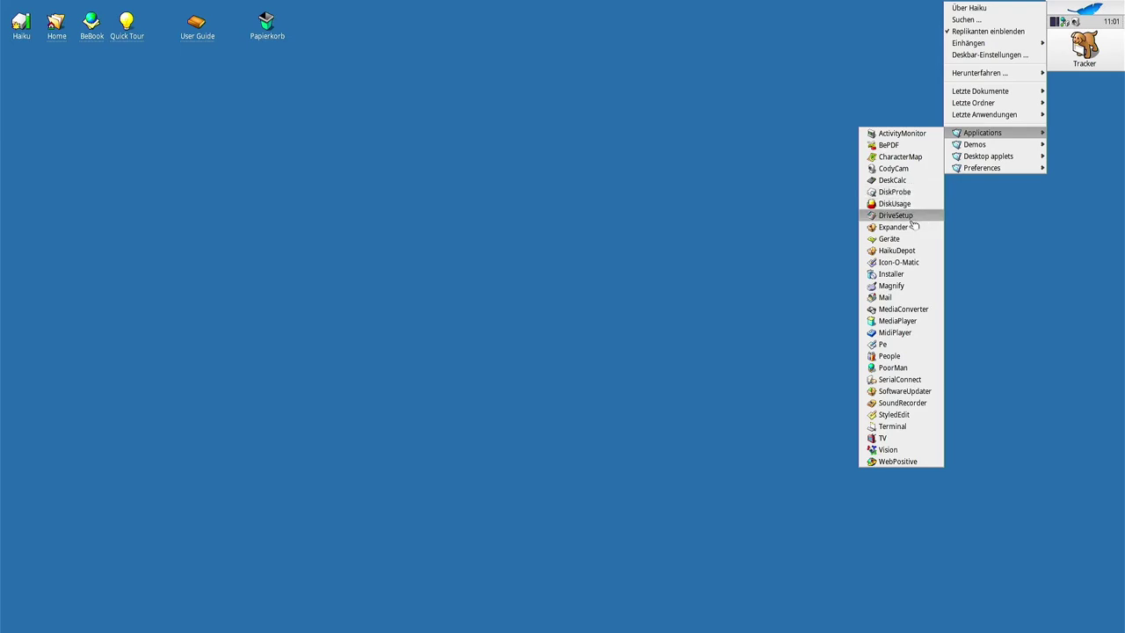
{"action": "left_click", "coordinate": [906, 230]}
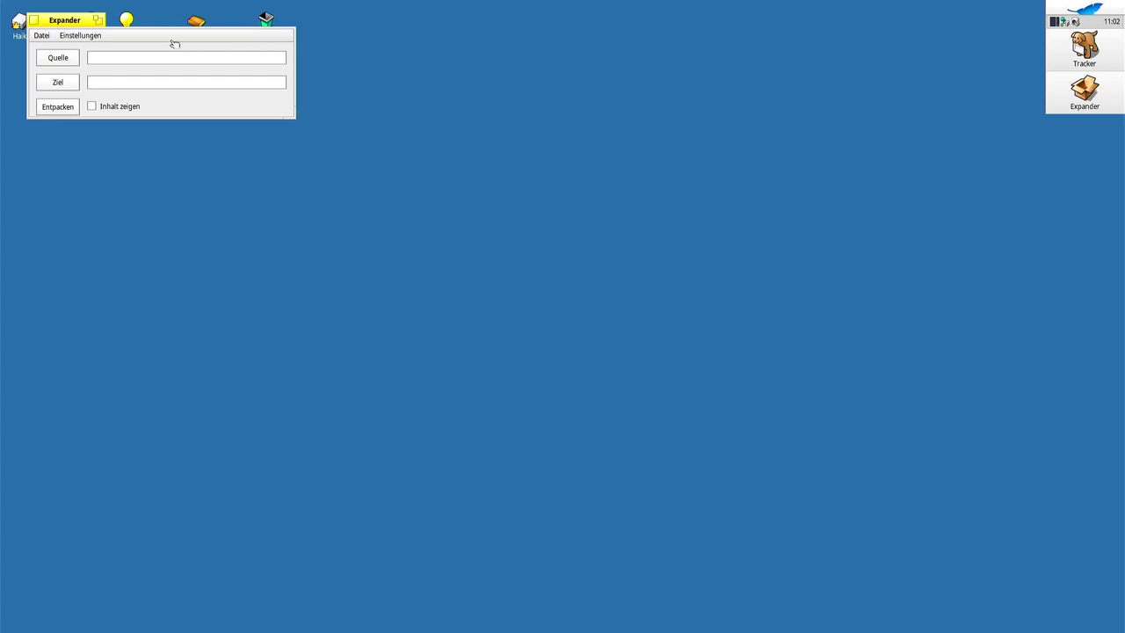
{"action": "left_click_drag", "start_coordinate": [58, 24], "coordinate": [390, 134]}
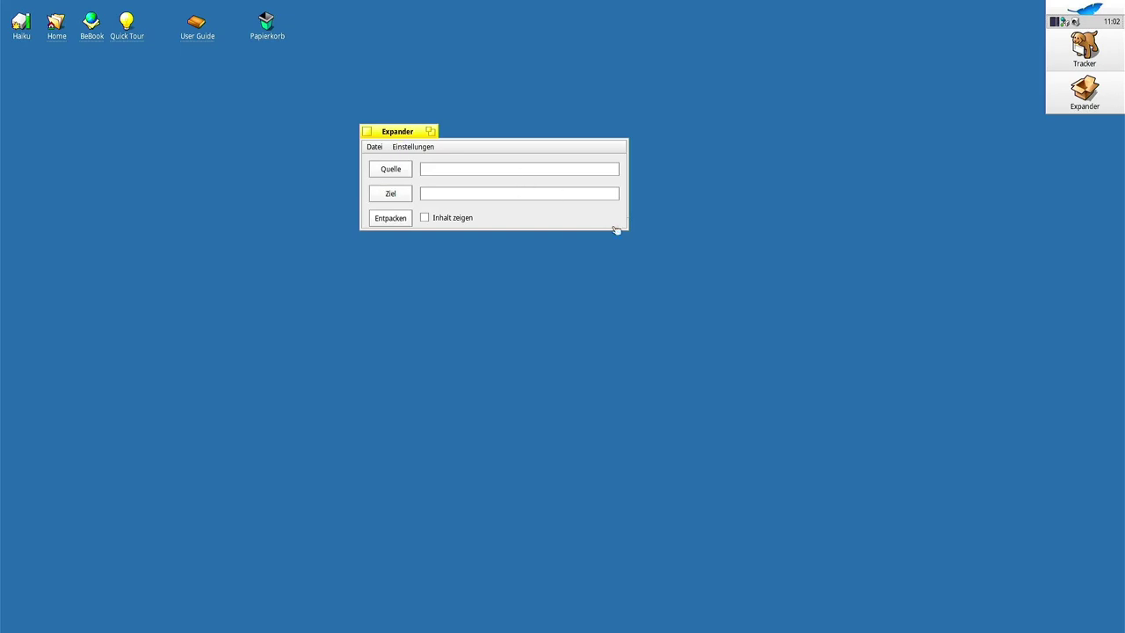
{"action": "left_click", "coordinate": [369, 132]}
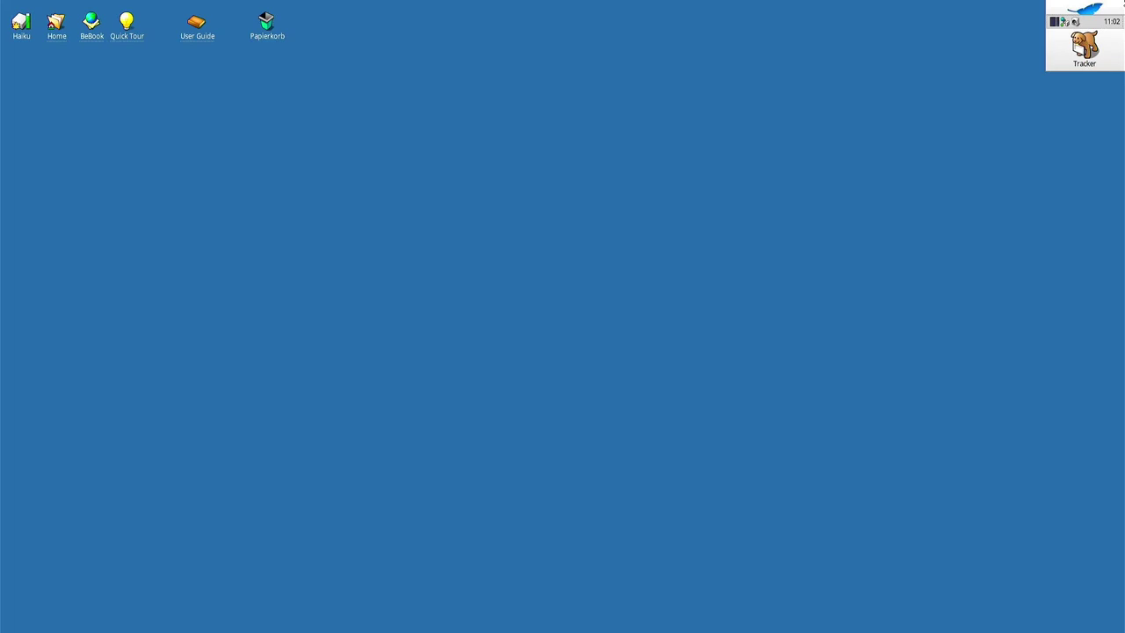
Launch HaikuDepot from the Deskbar's applications and agree to send anonymous usage data to the HaikuDepotServer.
{"action": "left_click", "coordinate": [1105, 10]}
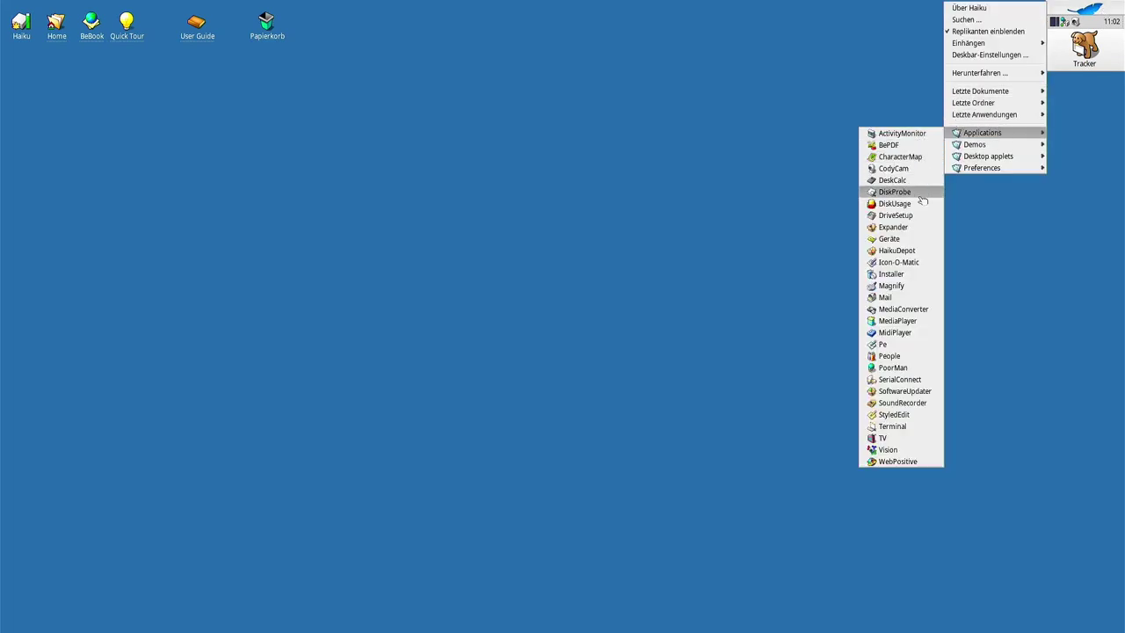
{"action": "left_click", "coordinate": [900, 239]}
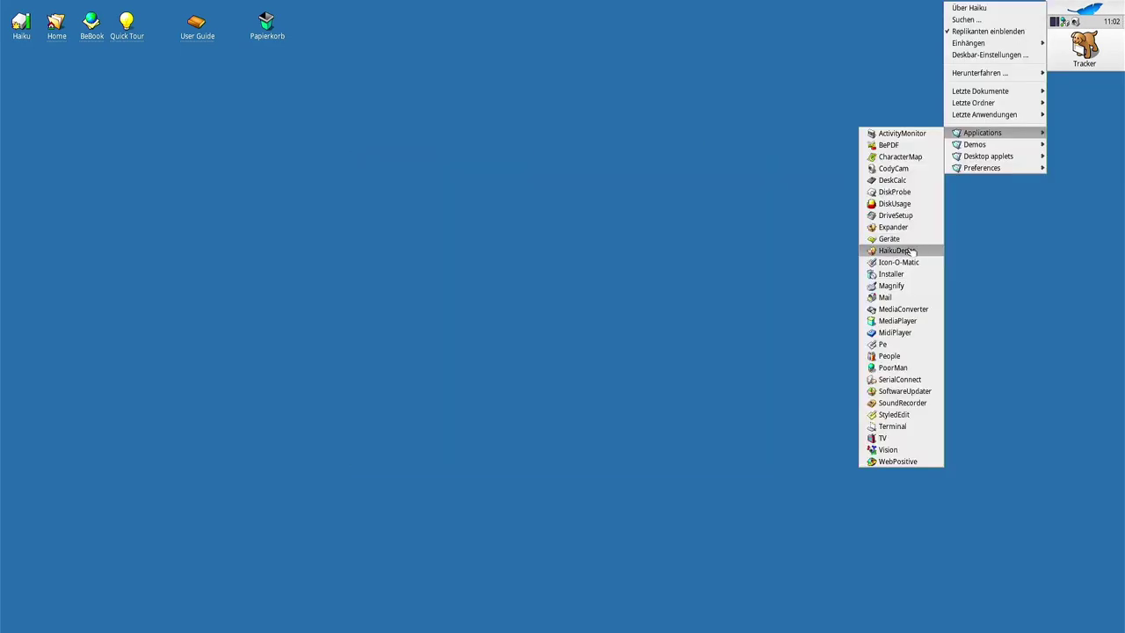
{"action": "left_click", "coordinate": [896, 250]}
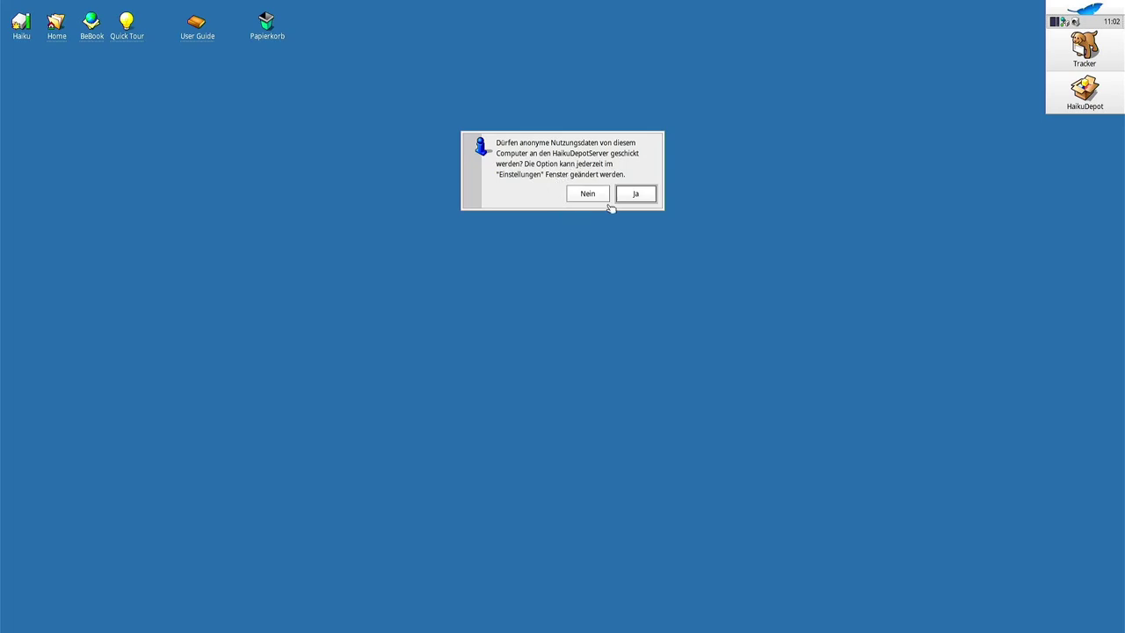
{"action": "left_click", "coordinate": [634, 194]}
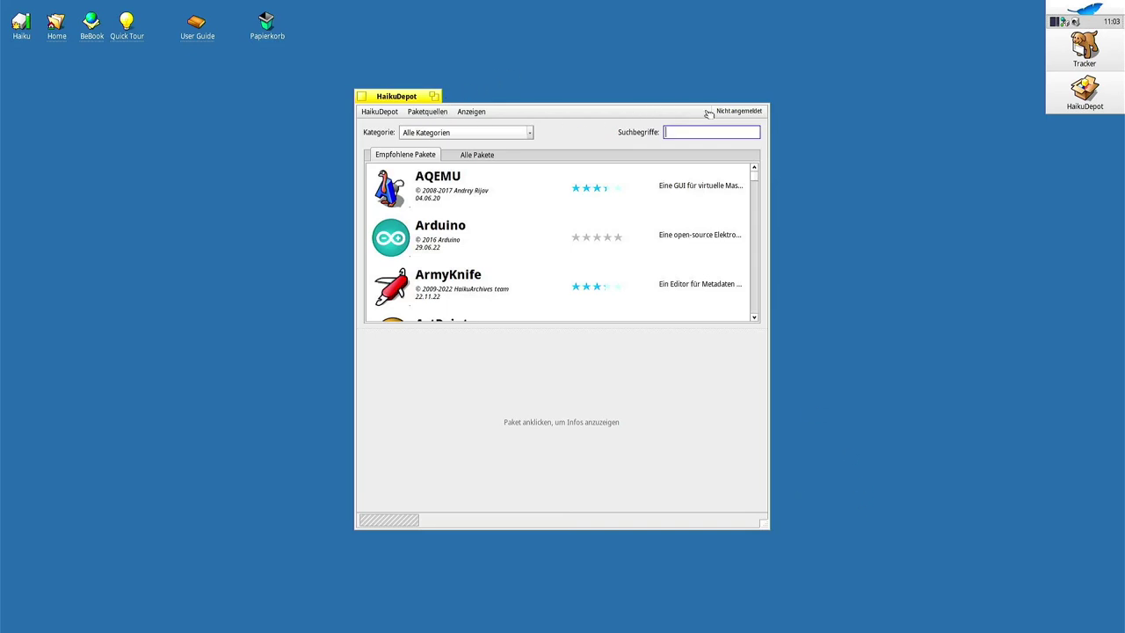
Enlarge the HaikuDepot window to full size and examine the featured packages from AQEMU down to Theme Manager.
{"action": "left_click", "coordinate": [743, 117]}
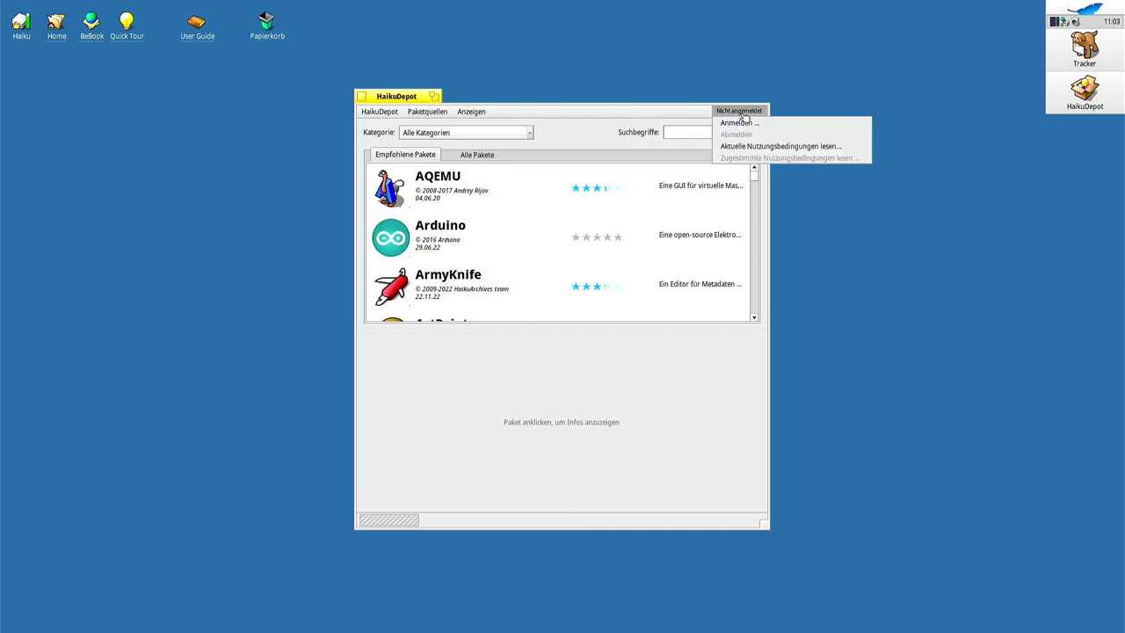
{"action": "left_click", "coordinate": [436, 98]}
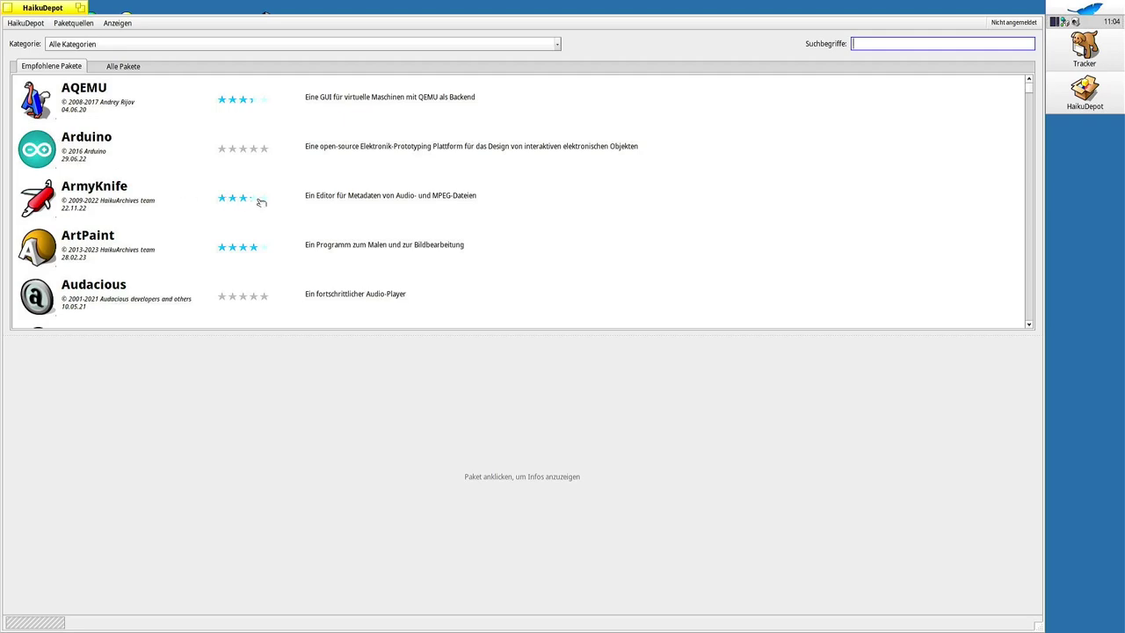
{"action": "scroll", "coordinate": [261, 206], "scroll_direction": "down", "scroll_amount": 1}
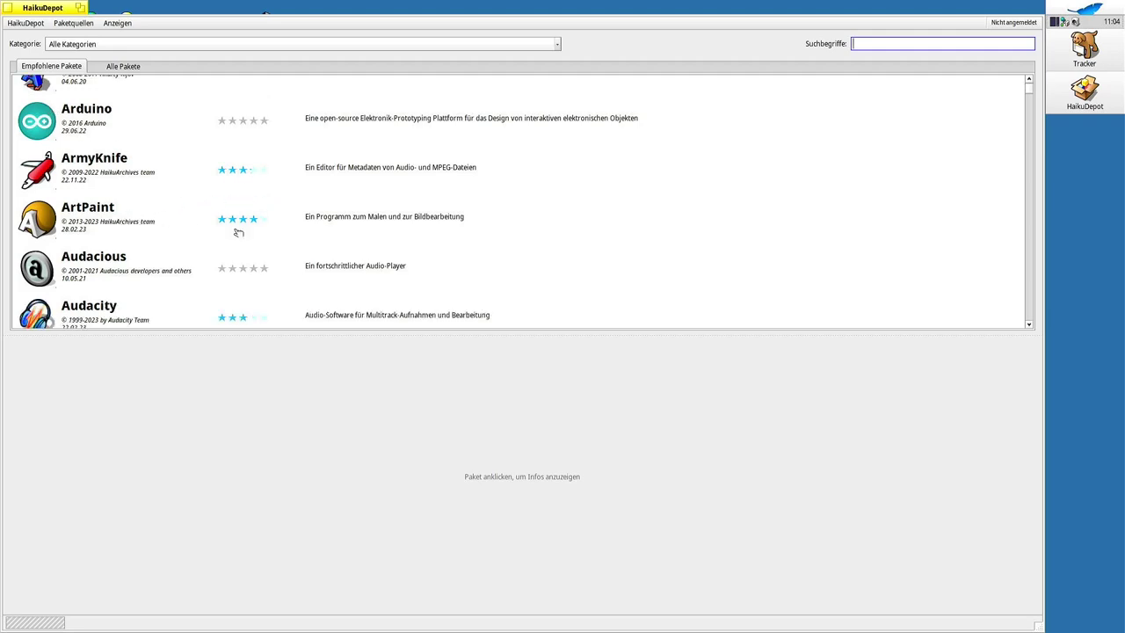
{"action": "scroll", "coordinate": [174, 266], "scroll_direction": "down", "scroll_amount": 1}
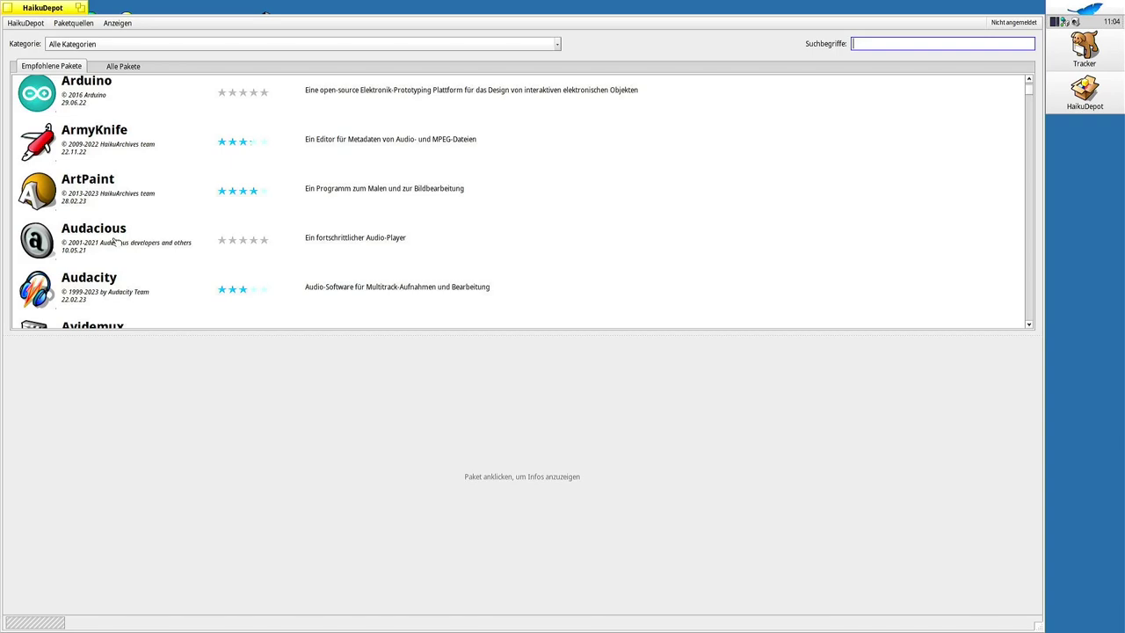
{"action": "scroll", "coordinate": [114, 241], "scroll_direction": "down", "scroll_amount": 1}
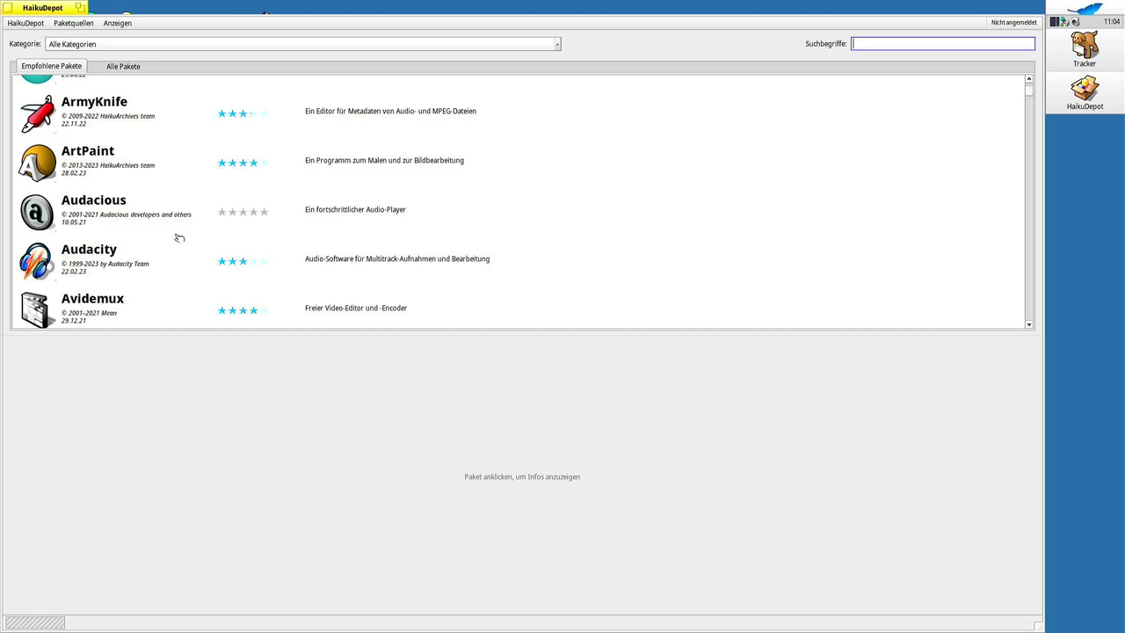
{"action": "scroll", "coordinate": [179, 238], "scroll_direction": "down", "scroll_amount": 1}
{"action": "scroll", "coordinate": [179, 237], "scroll_direction": "down", "scroll_amount": 4}
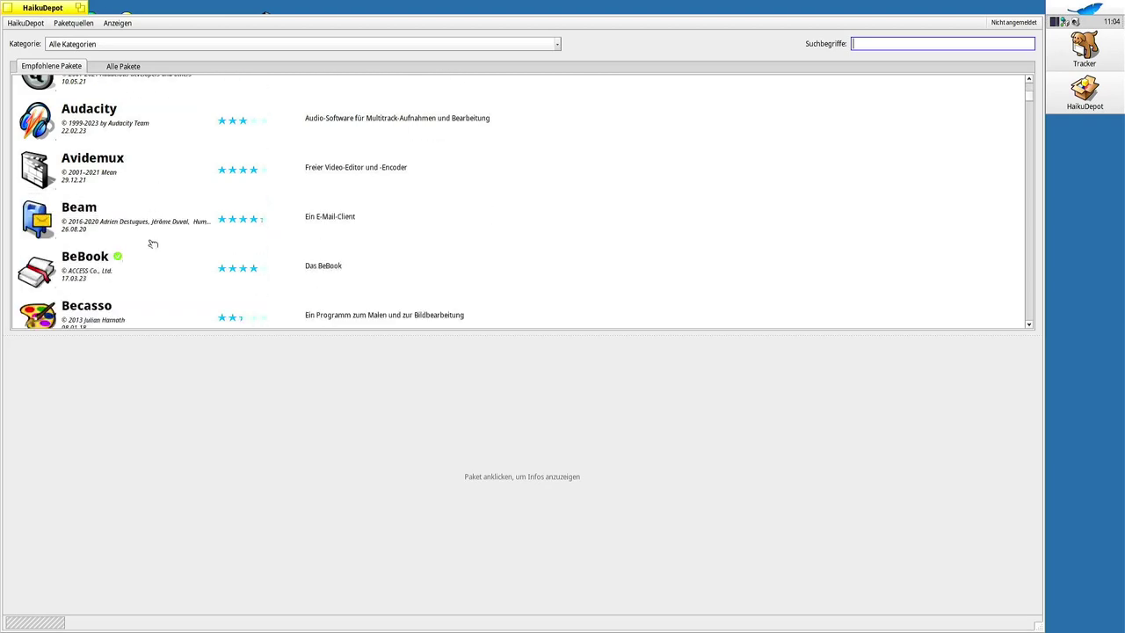
{"action": "scroll", "coordinate": [152, 243], "scroll_direction": "down", "scroll_amount": 6}
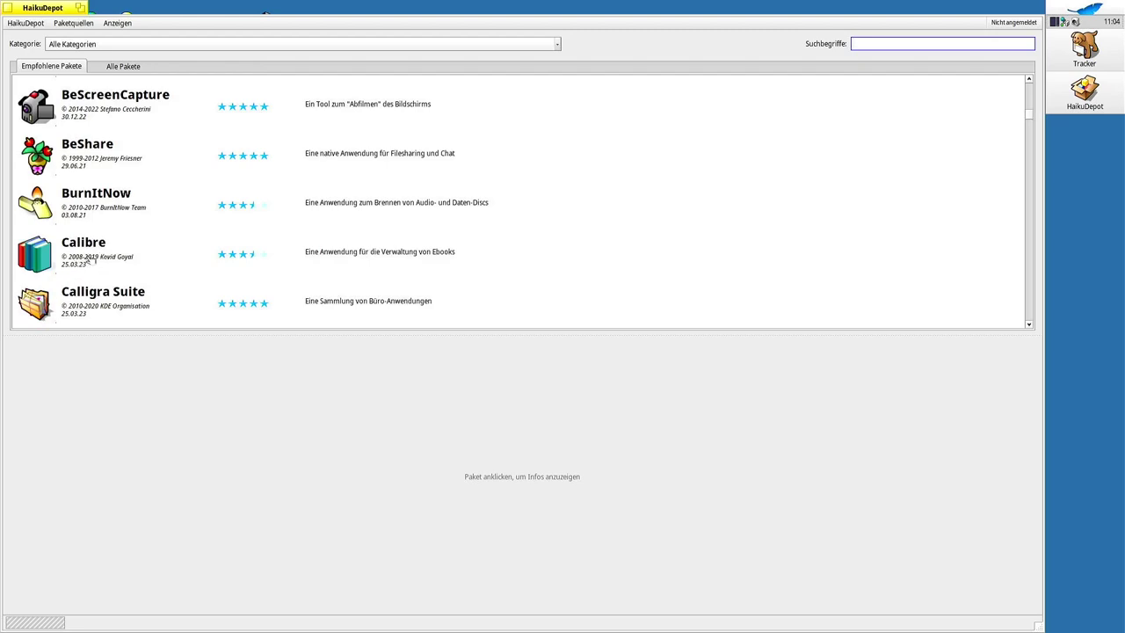
{"action": "scroll", "coordinate": [103, 263], "scroll_direction": "down", "scroll_amount": 1}
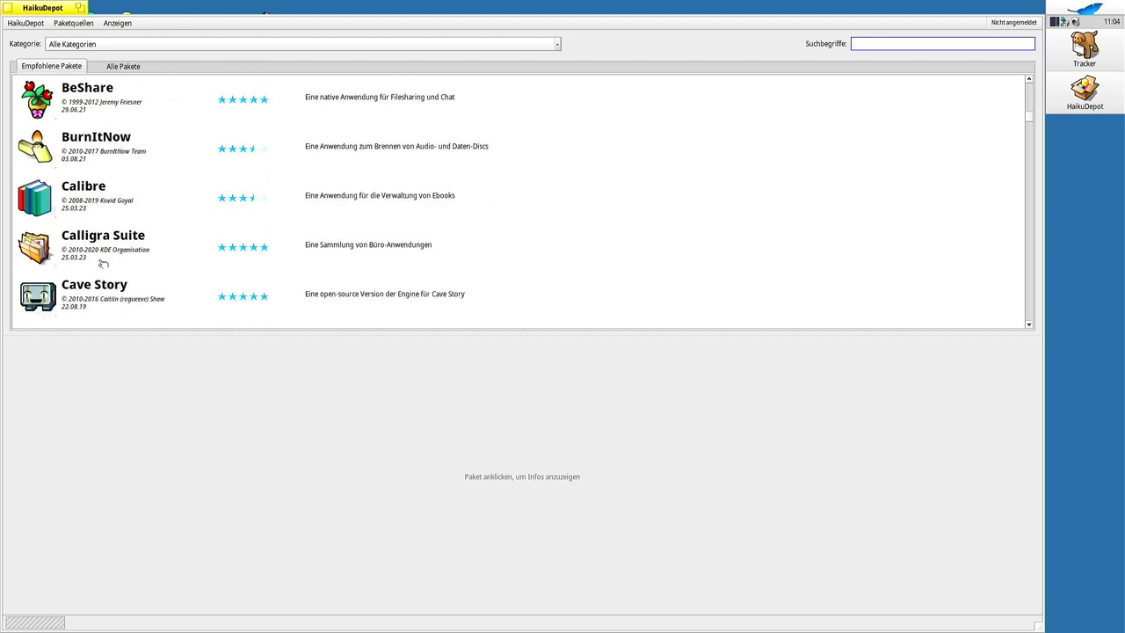
{"action": "scroll", "coordinate": [103, 257], "scroll_direction": "down", "scroll_amount": 1}
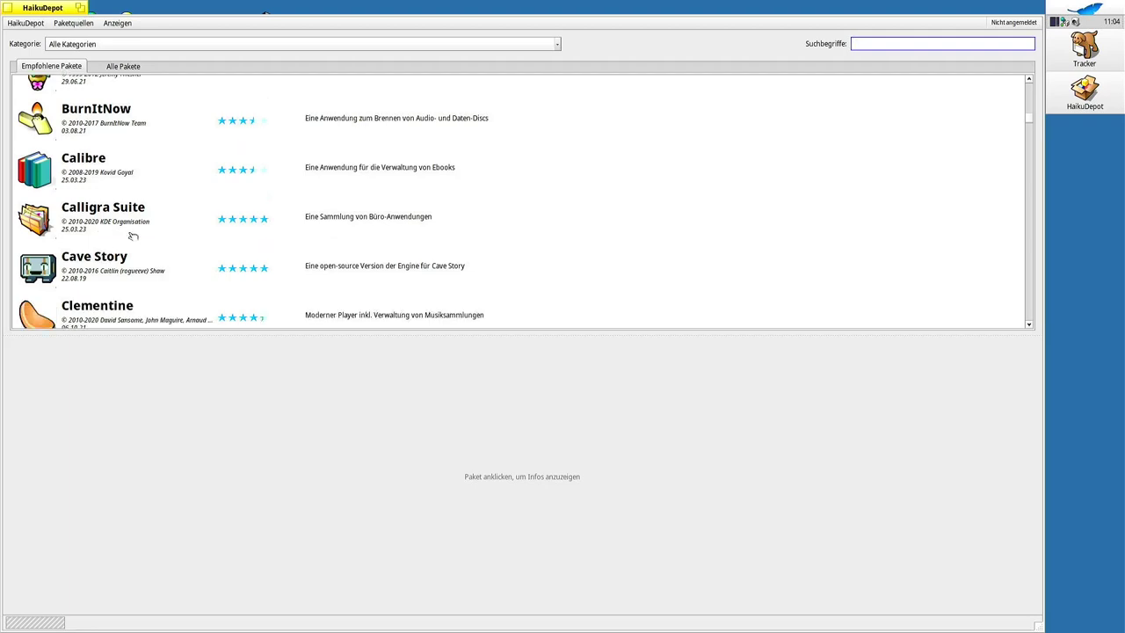
{"action": "scroll", "coordinate": [111, 224], "scroll_direction": "down", "scroll_amount": 1}
{"action": "scroll", "coordinate": [111, 223], "scroll_direction": "down", "scroll_amount": 3}
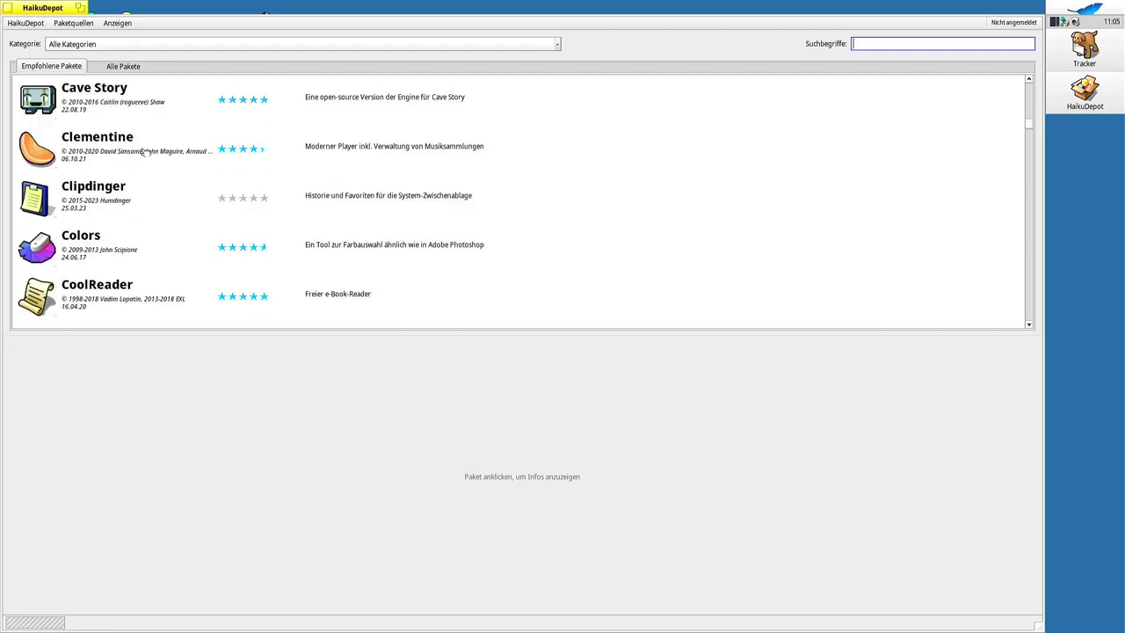
{"action": "scroll", "coordinate": [153, 158], "scroll_direction": "down", "scroll_amount": 1}
{"action": "scroll", "coordinate": [158, 162], "scroll_direction": "down", "scroll_amount": 2}
{"action": "scroll", "coordinate": [334, 184], "scroll_direction": "down", "scroll_amount": 5}
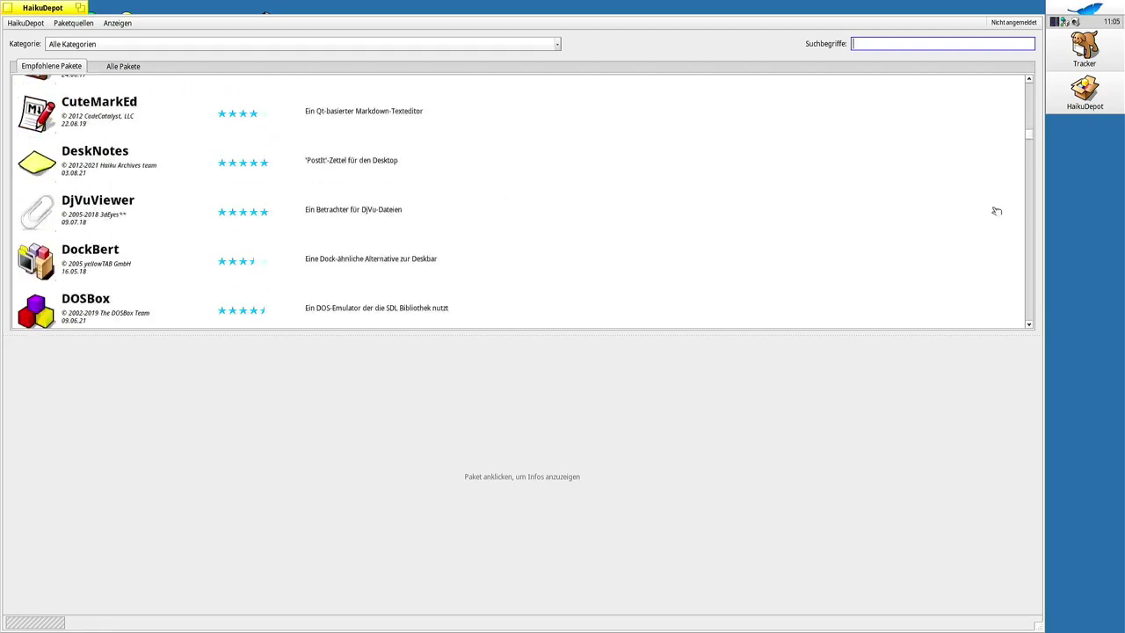
{"action": "scroll", "coordinate": [595, 216], "scroll_direction": "down", "scroll_amount": 8}
{"action": "scroll", "coordinate": [596, 213], "scroll_direction": "down", "scroll_amount": 2}
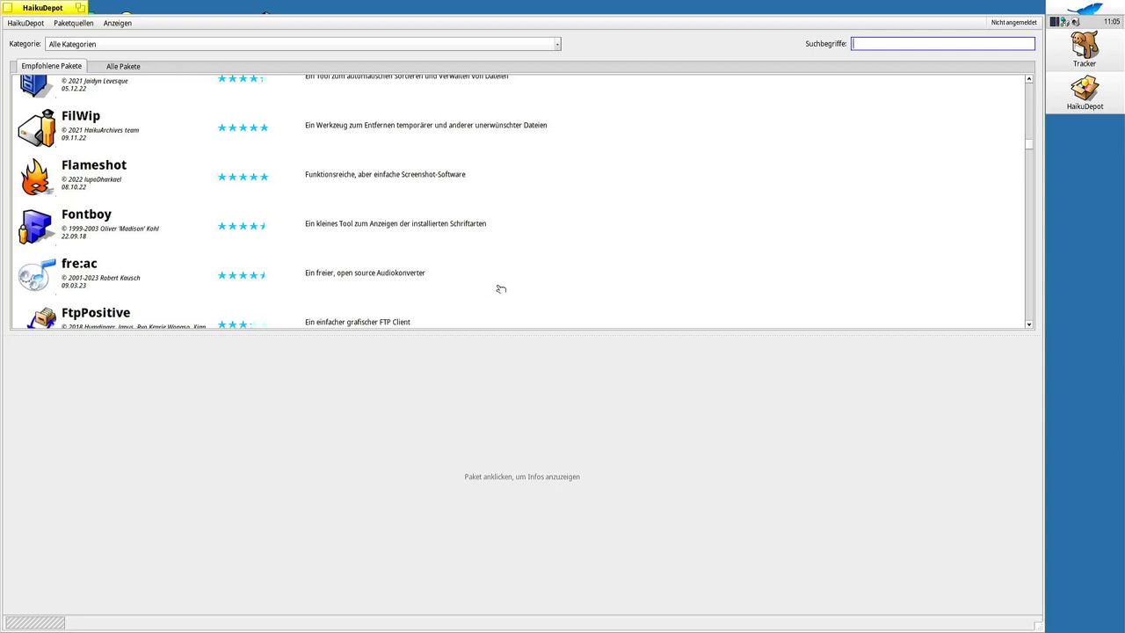
{"action": "scroll", "coordinate": [791, 243], "scroll_direction": "down", "scroll_amount": 10}
{"action": "scroll", "coordinate": [790, 243], "scroll_direction": "down", "scroll_amount": 4}
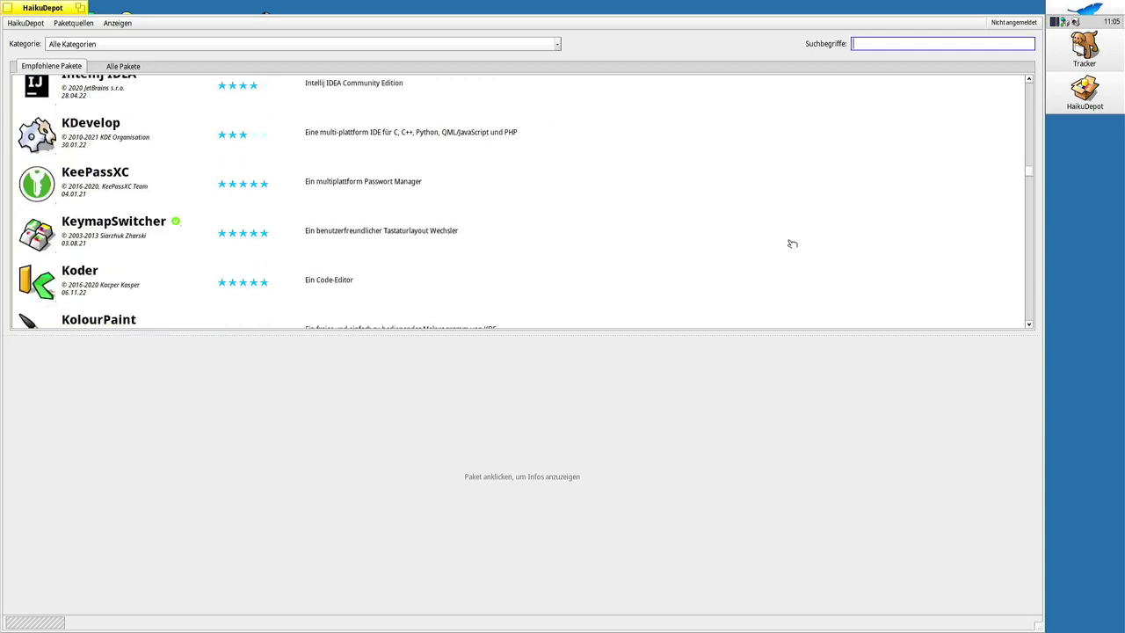
{"action": "scroll", "coordinate": [791, 243], "scroll_direction": "down", "scroll_amount": 1}
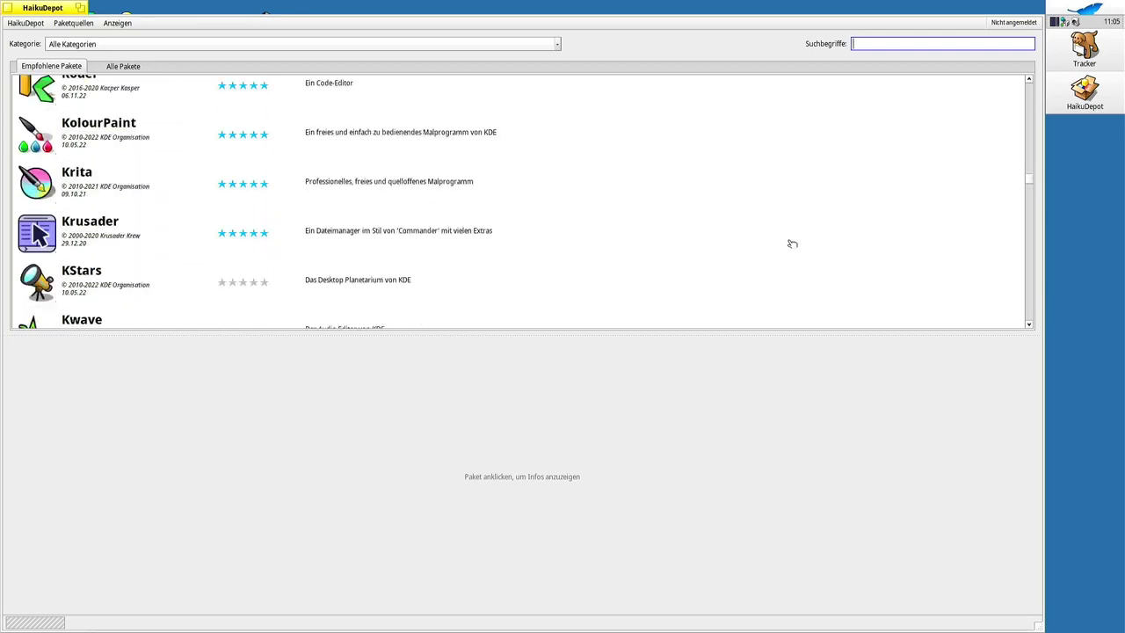
{"action": "scroll", "coordinate": [655, 241], "scroll_direction": "down", "scroll_amount": 15}
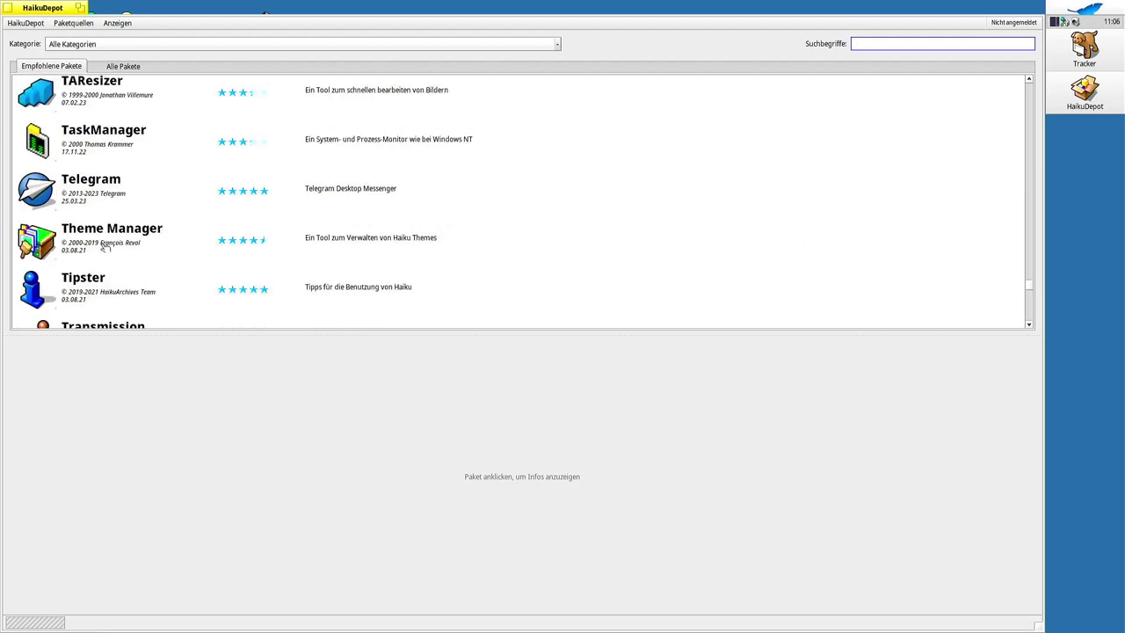
Install the Theme Manager package from the featured packages in HaikuDepot.
{"action": "left_click", "coordinate": [105, 247]}
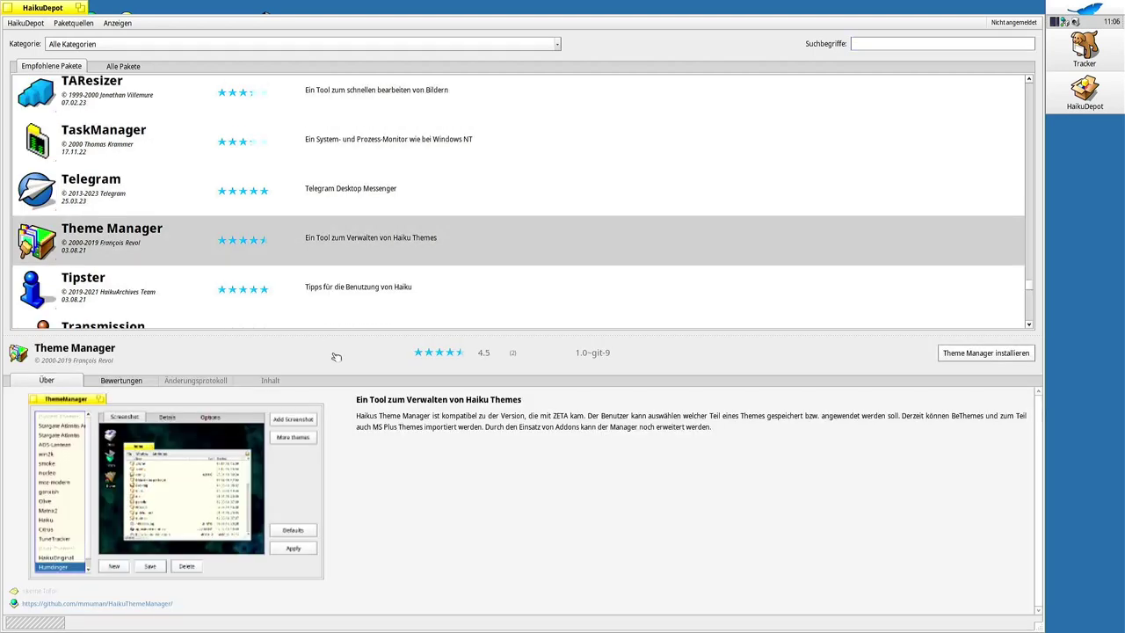
{"action": "left_click", "coordinate": [968, 360]}
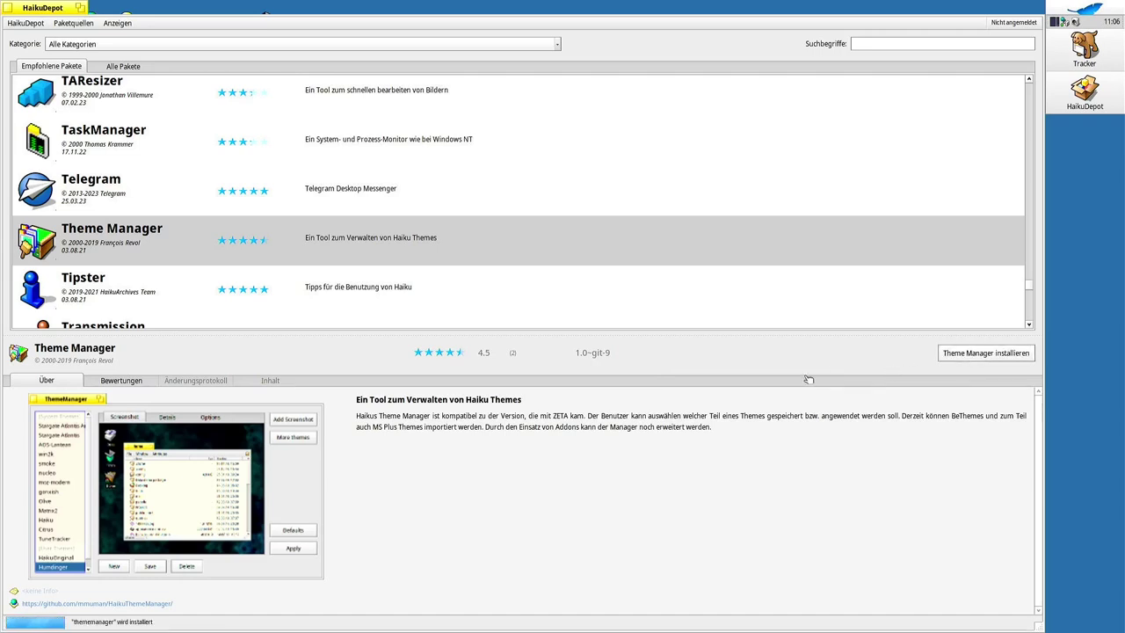
{"action": "left_click", "coordinate": [654, 355]}
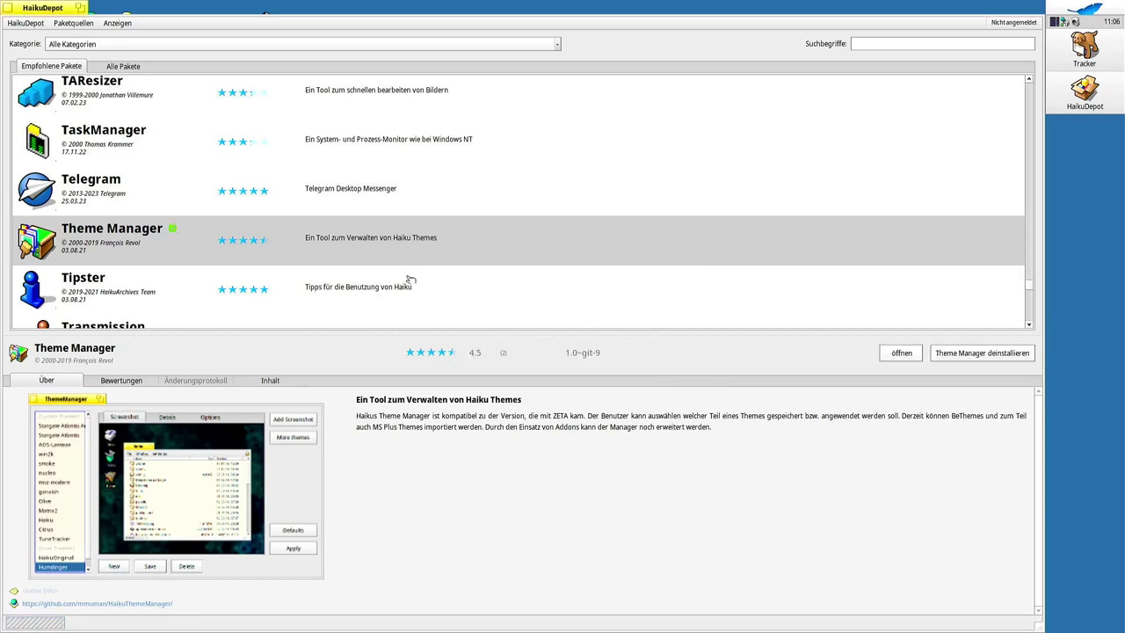
Look through the remaining featured packages and the alphabetical list of all packages down to the entries around Ubuntu.
{"action": "scroll", "coordinate": [386, 254], "scroll_direction": "down", "scroll_amount": 5}
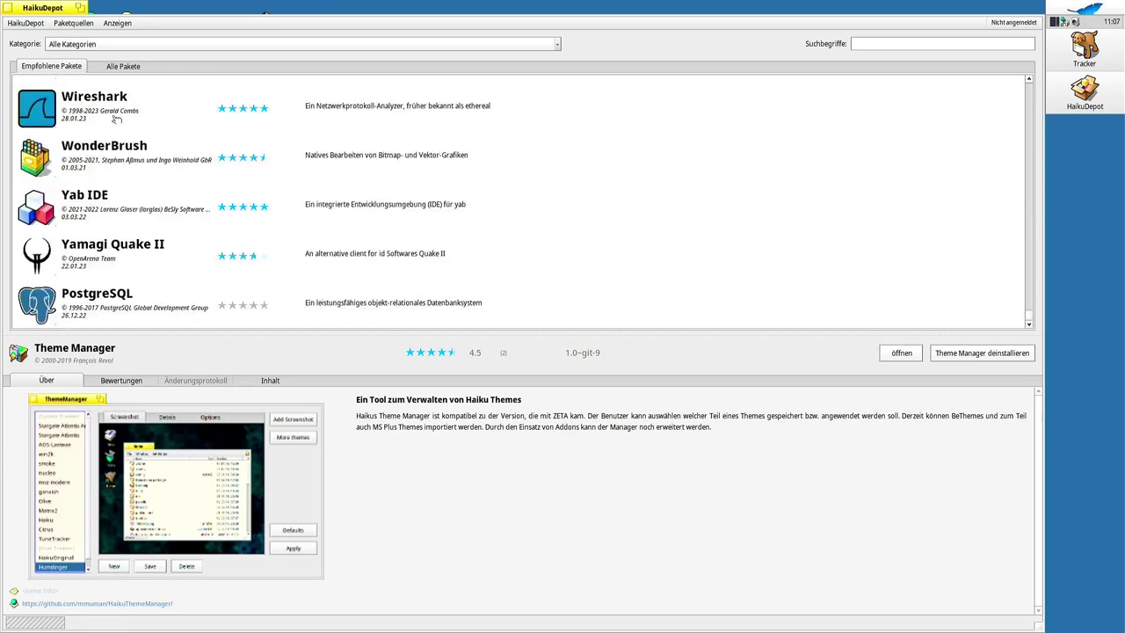
{"action": "left_click", "coordinate": [122, 67]}
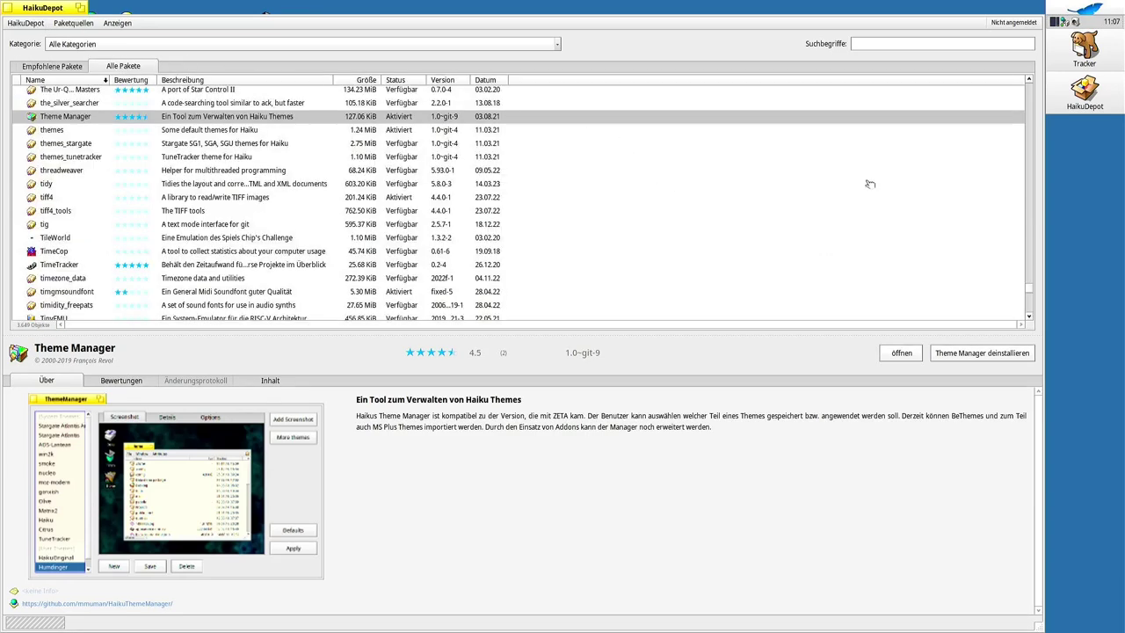
{"action": "scroll", "coordinate": [586, 276], "scroll_direction": "down", "scroll_amount": 15}
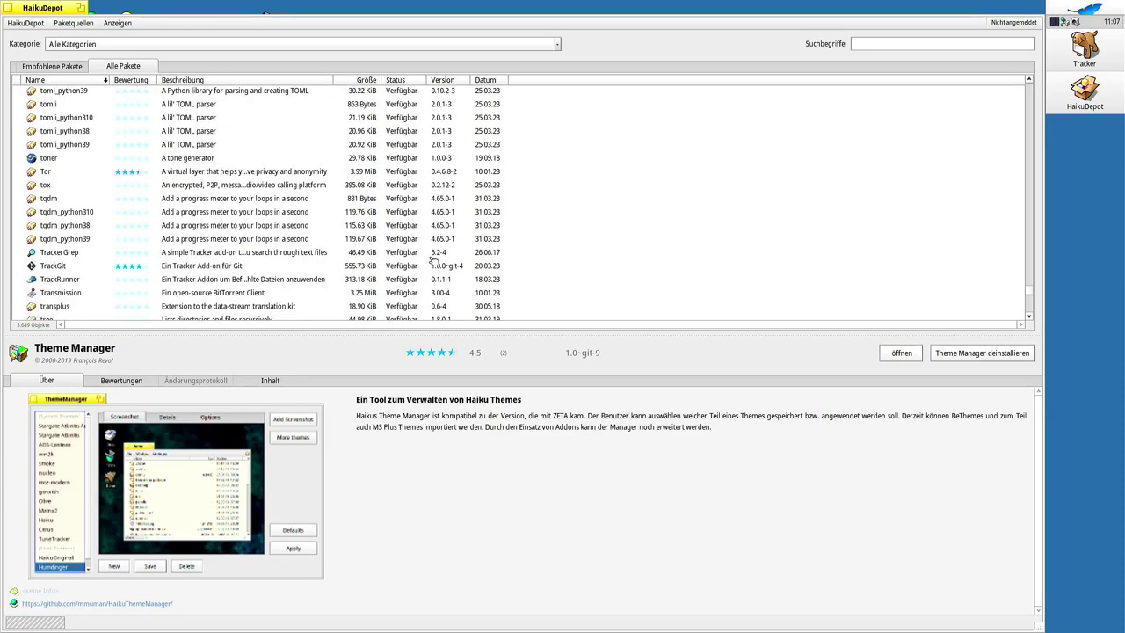
{"action": "scroll", "coordinate": [432, 256], "scroll_direction": "down", "scroll_amount": 5}
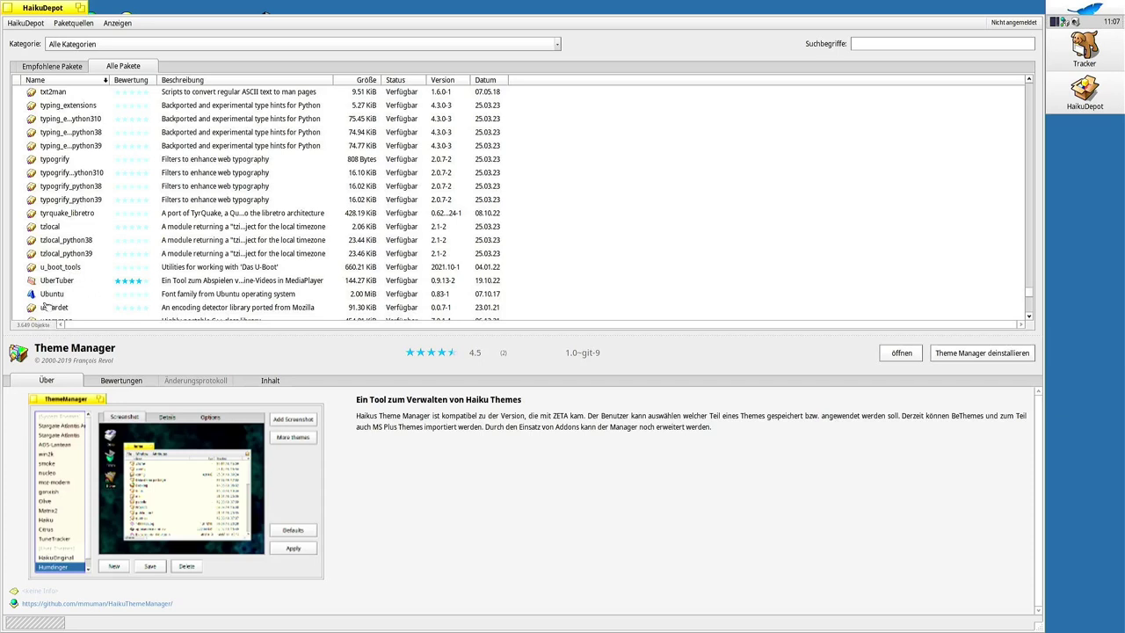
Filter the HaikuDepot package list by Büro and by Tools & System, and look through the Tools & System packages.
{"action": "left_click", "coordinate": [109, 48]}
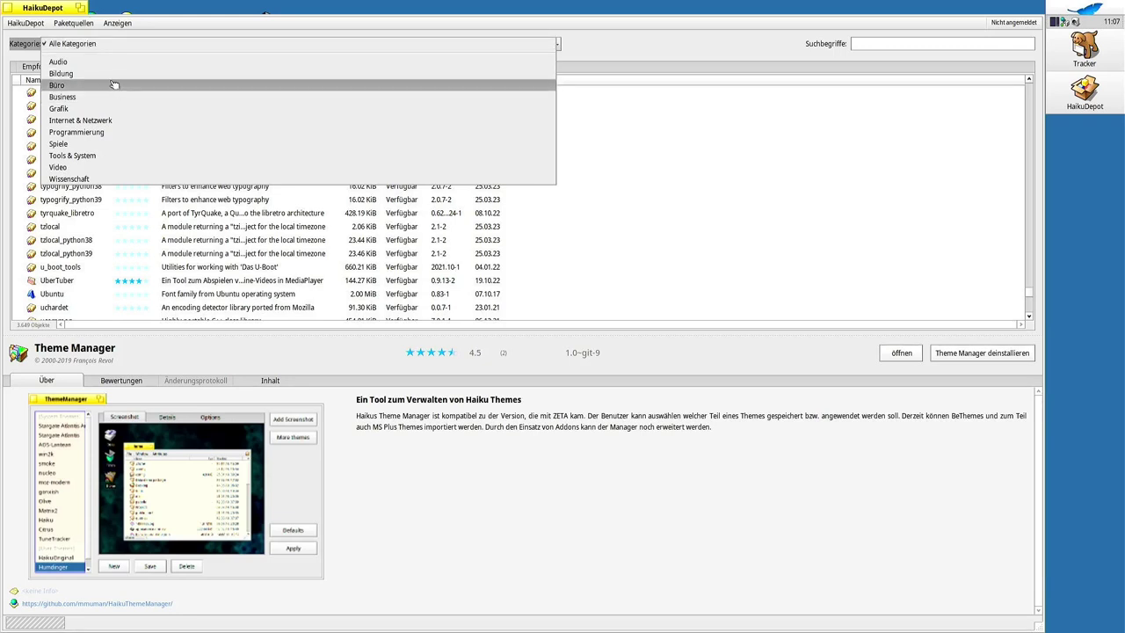
{"action": "left_click", "coordinate": [114, 85]}
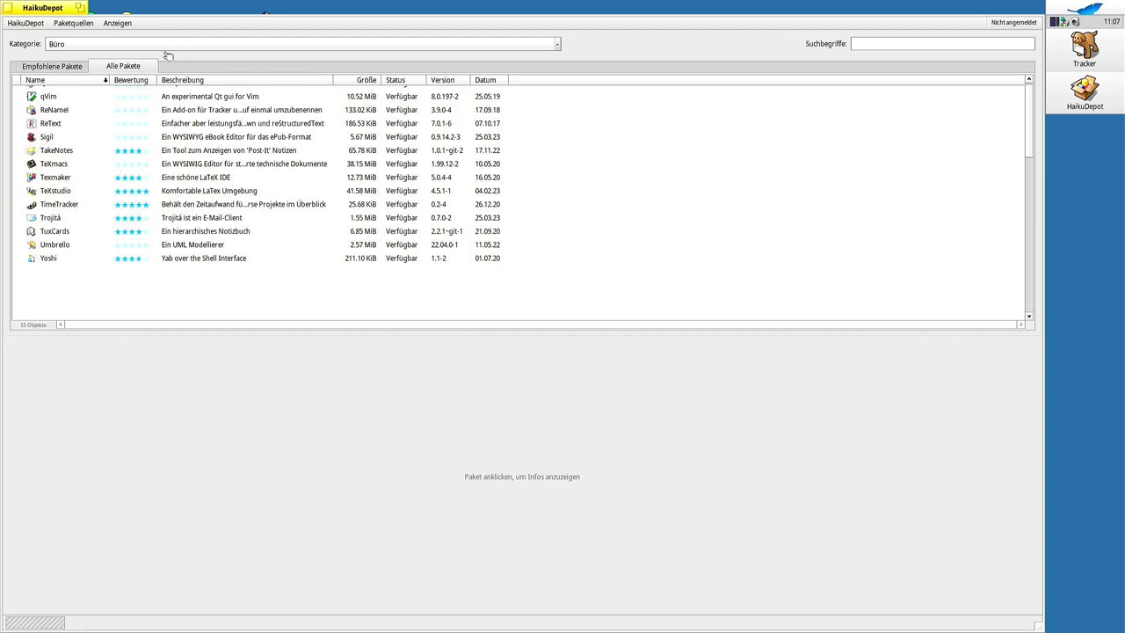
{"action": "left_click", "coordinate": [151, 49]}
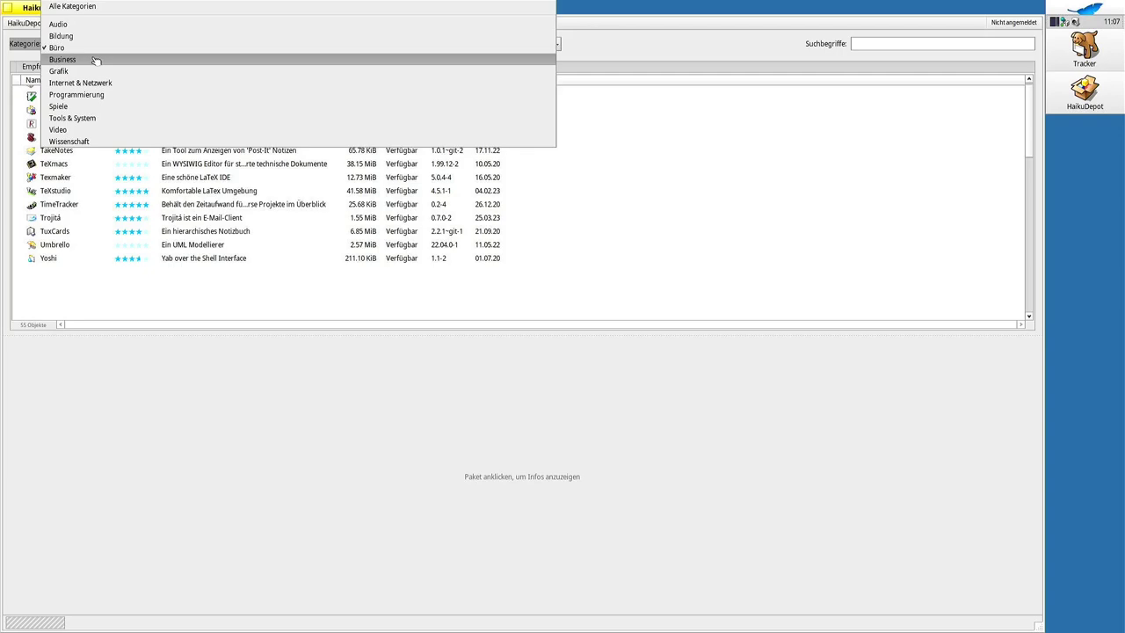
{"action": "left_click", "coordinate": [101, 119]}
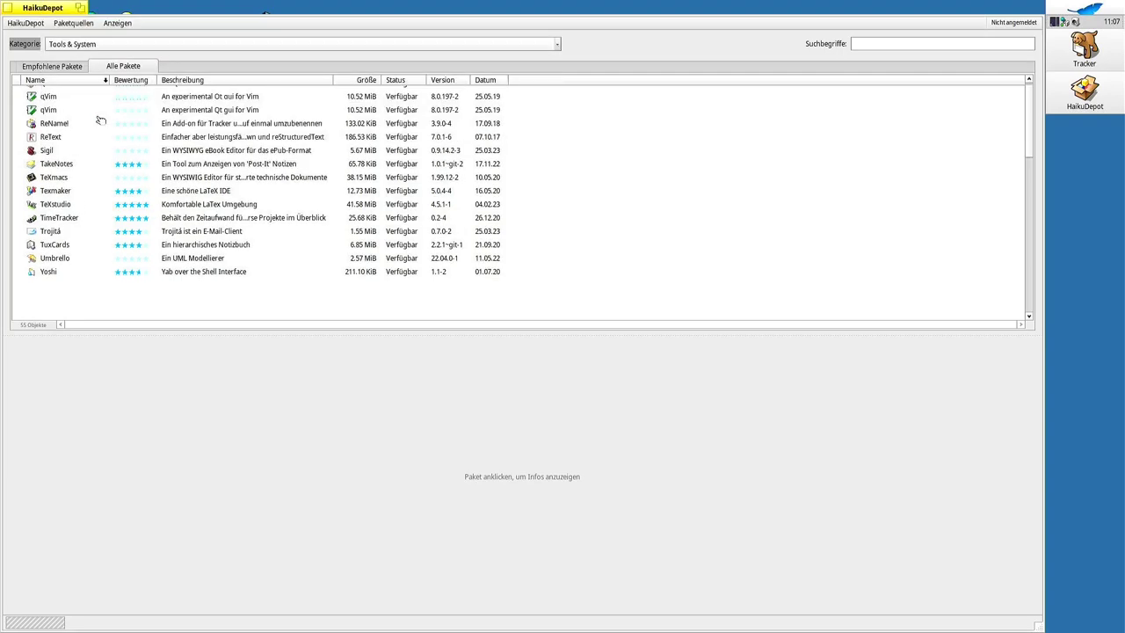
{"action": "scroll", "coordinate": [303, 154], "scroll_direction": "down", "scroll_amount": 20}
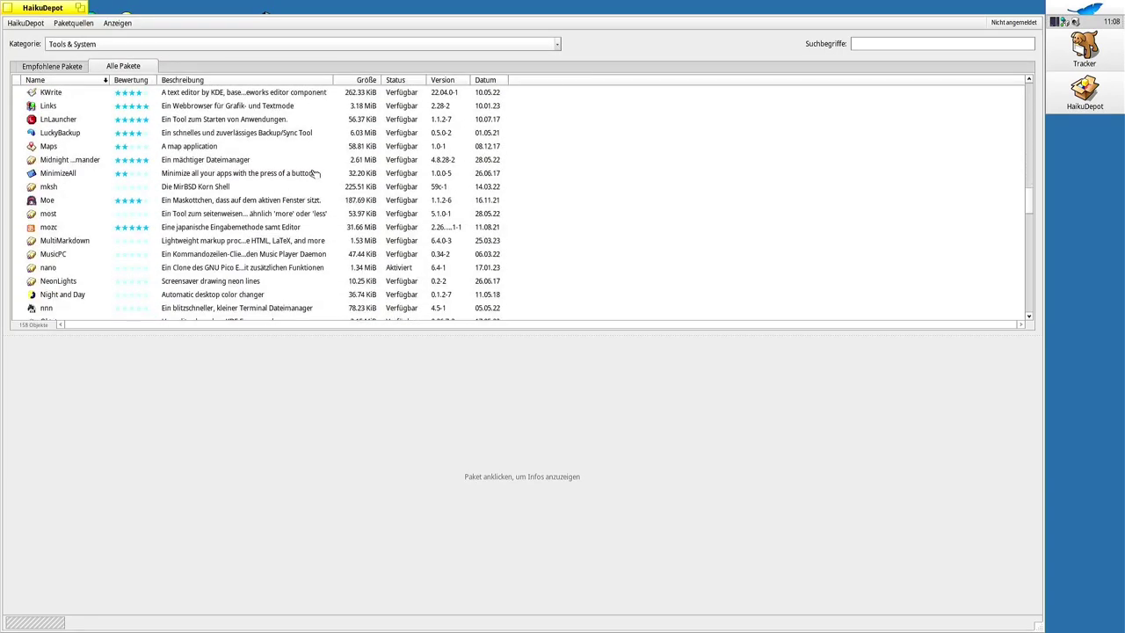
{"action": "scroll", "coordinate": [315, 173], "scroll_direction": "down", "scroll_amount": 4}
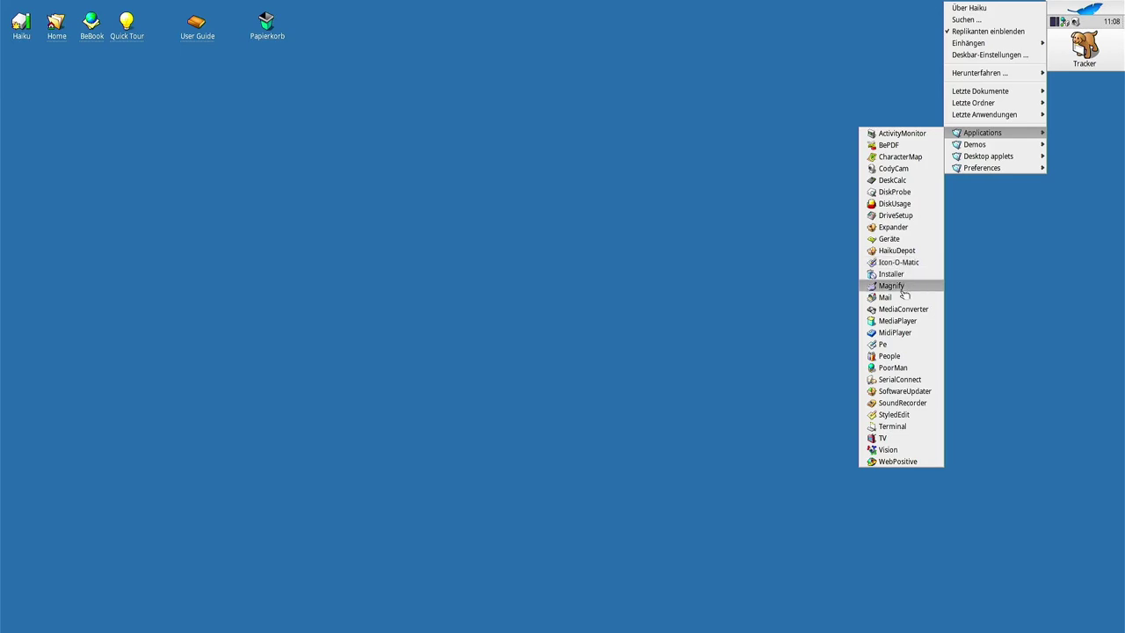
Launch Magnify from the Deskbar's applications and move its window to the upper middle of the desktop.
{"action": "left_click", "coordinate": [891, 285]}
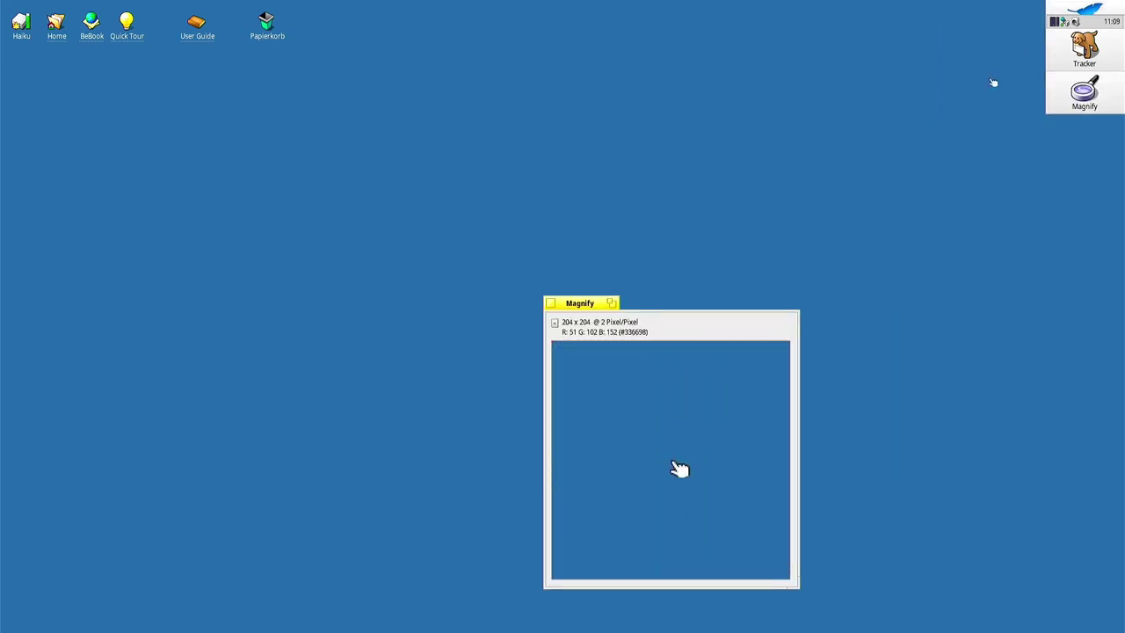
{"action": "left_click_drag", "start_coordinate": [582, 303], "coordinate": [428, 79]}
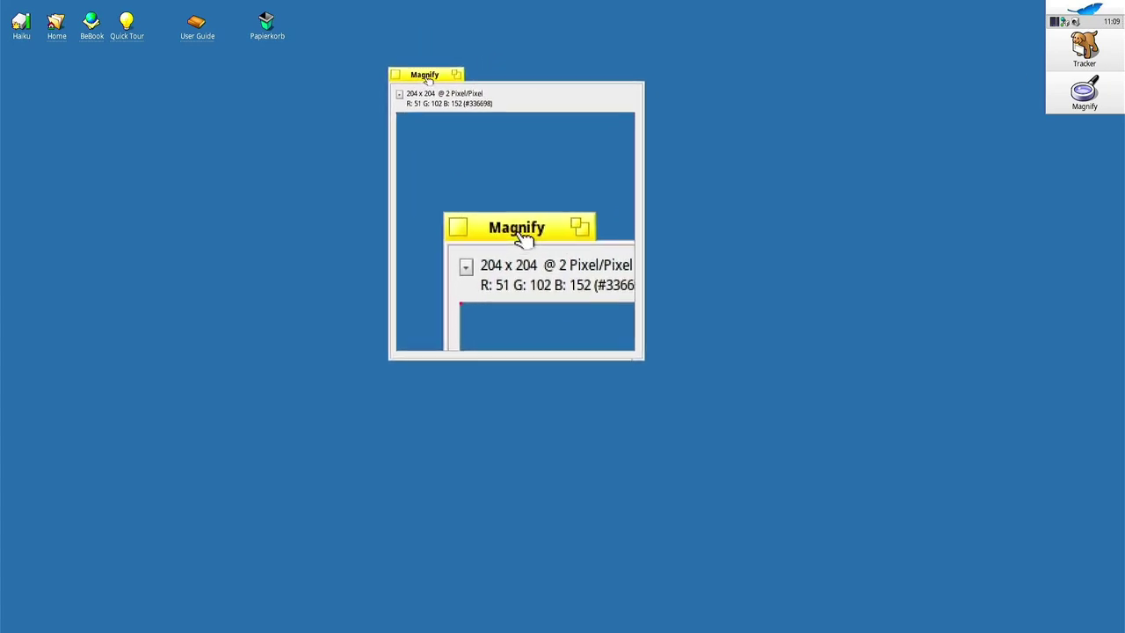
Launch MediaPlayer from the Deskbar's applications, examine its player and audio commands, and close it.
{"action": "left_click", "coordinate": [1095, 14]}
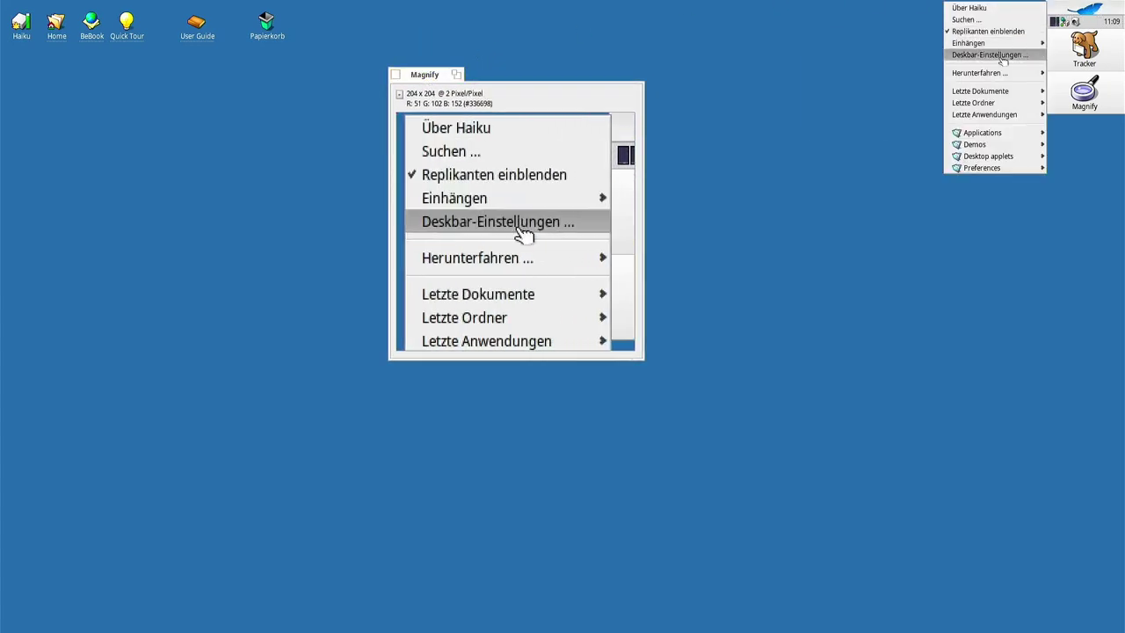
{"action": "mouse_move", "coordinate": [1004, 95]}
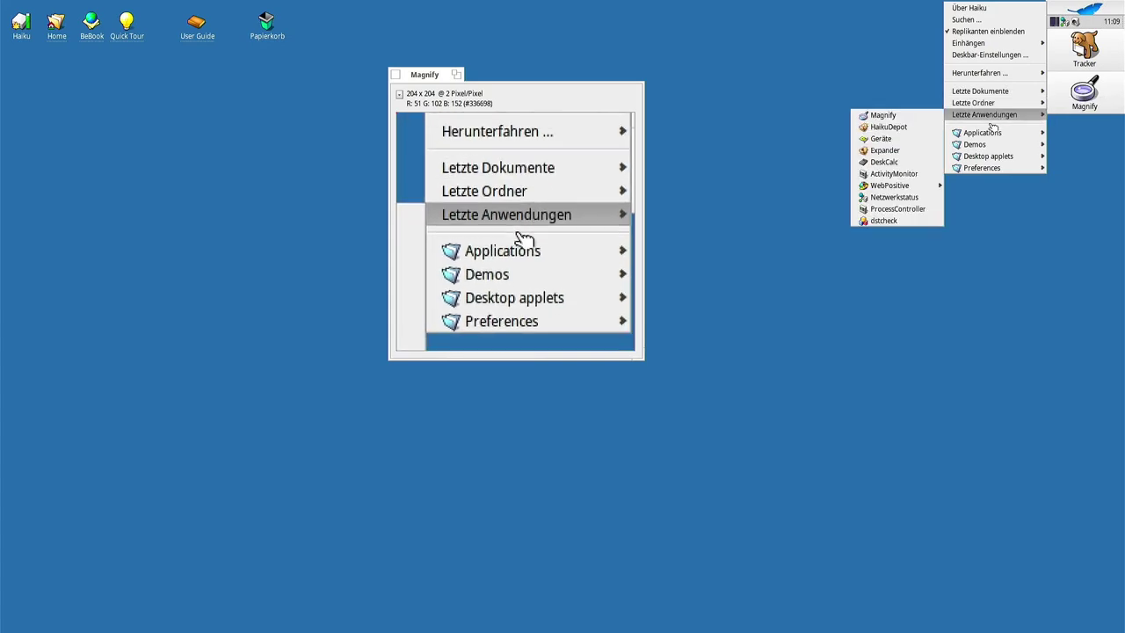
{"action": "mouse_move", "coordinate": [953, 133]}
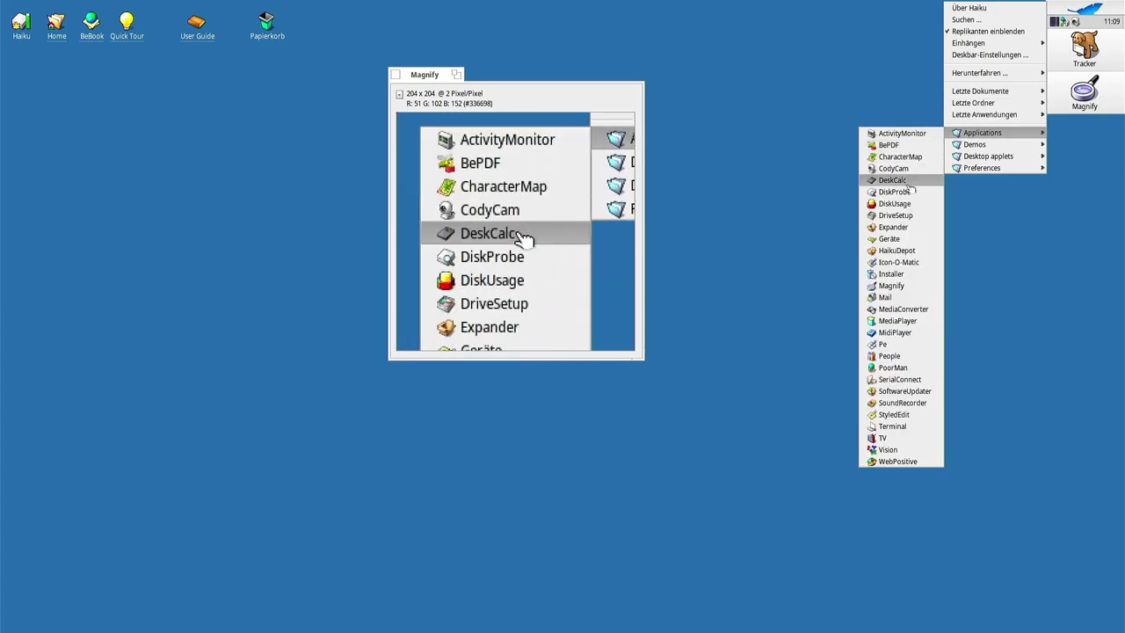
{"action": "left_click", "coordinate": [897, 321]}
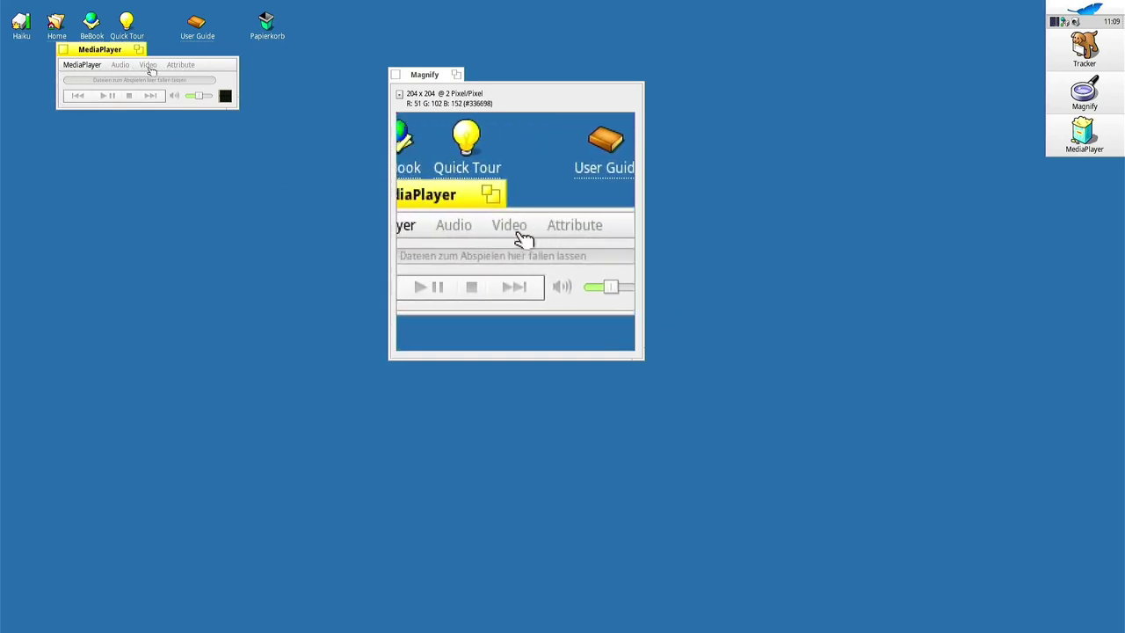
{"action": "left_click", "coordinate": [101, 67]}
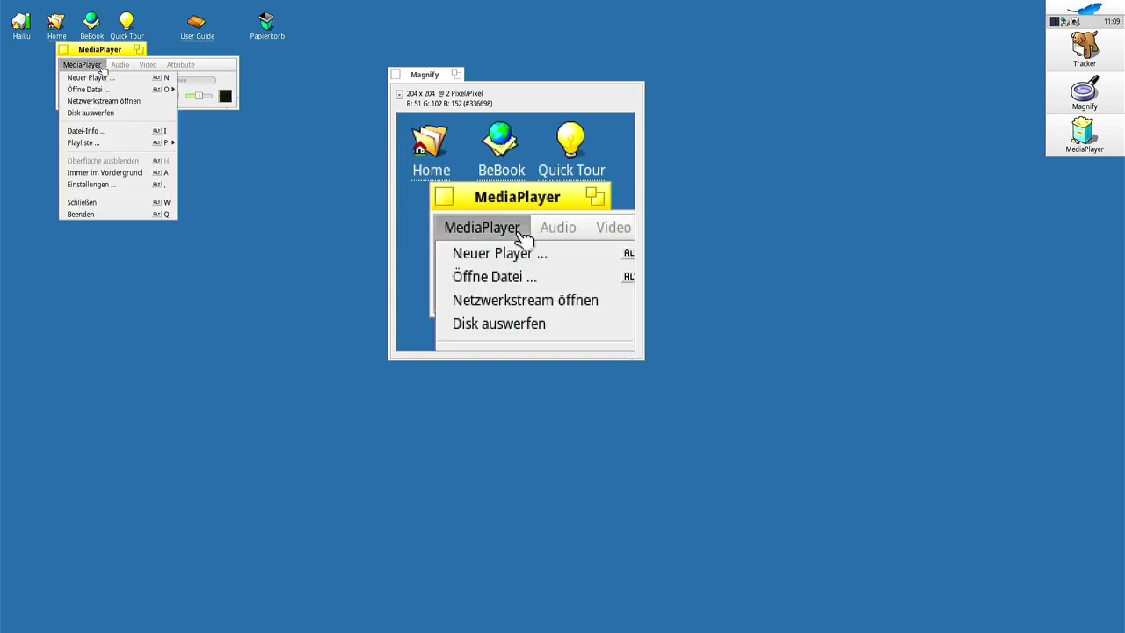
{"action": "mouse_move", "coordinate": [147, 67]}
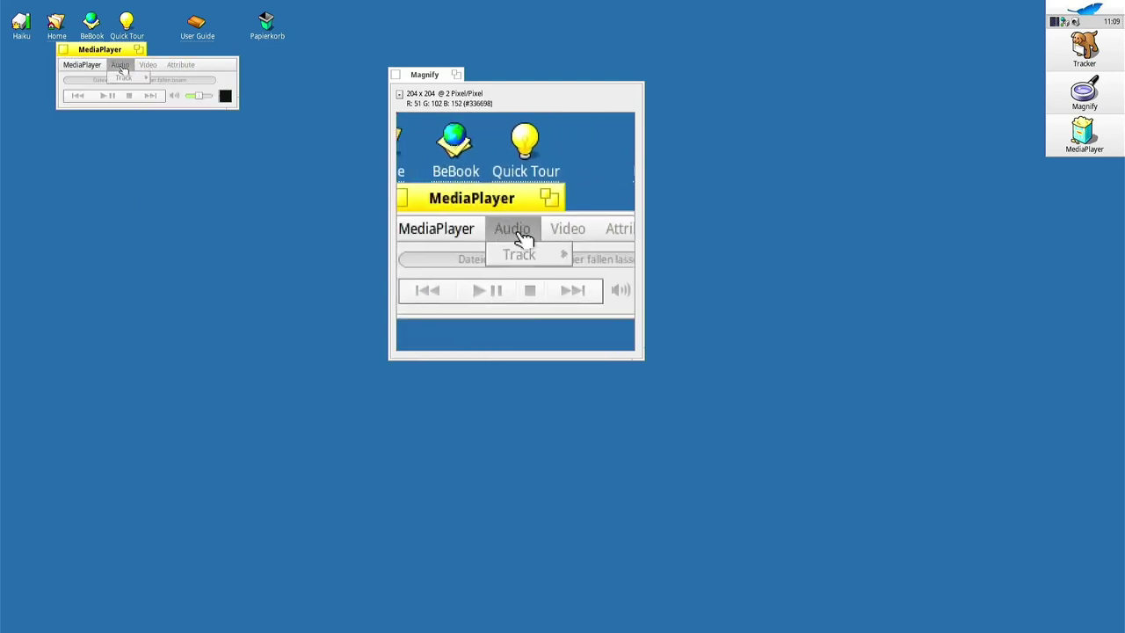
{"action": "mouse_move", "coordinate": [88, 70]}
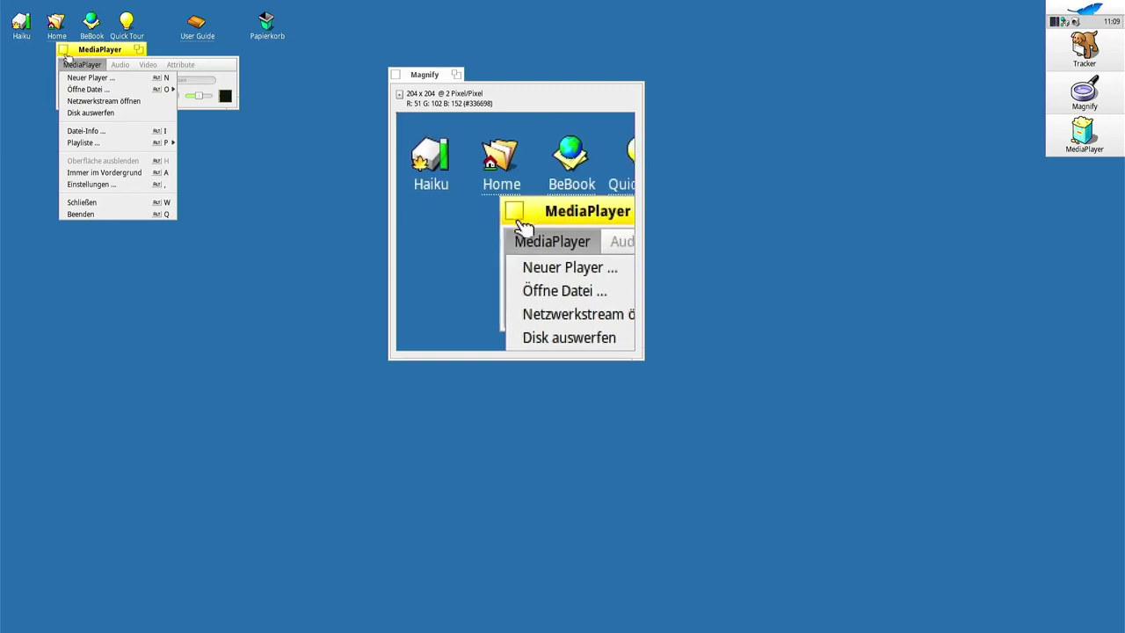
{"action": "left_click", "coordinate": [67, 52]}
Launch the Pe editor from the Deskbar's applications and examine its editing tools and extensions.
{"action": "left_click", "coordinate": [1085, 9]}
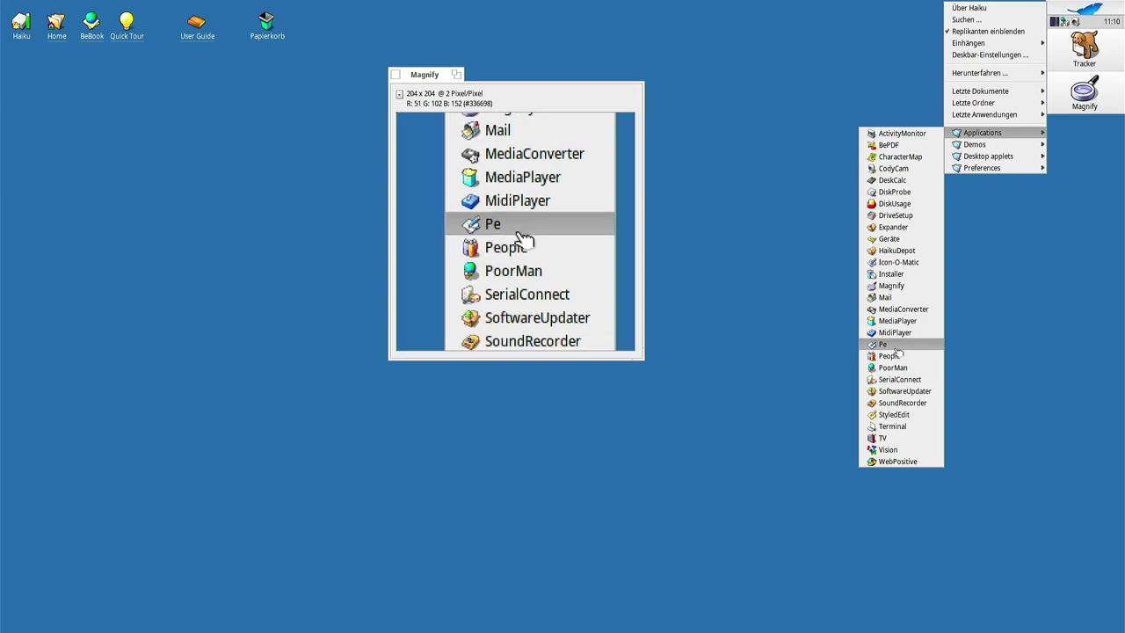
{"action": "left_click", "coordinate": [887, 344]}
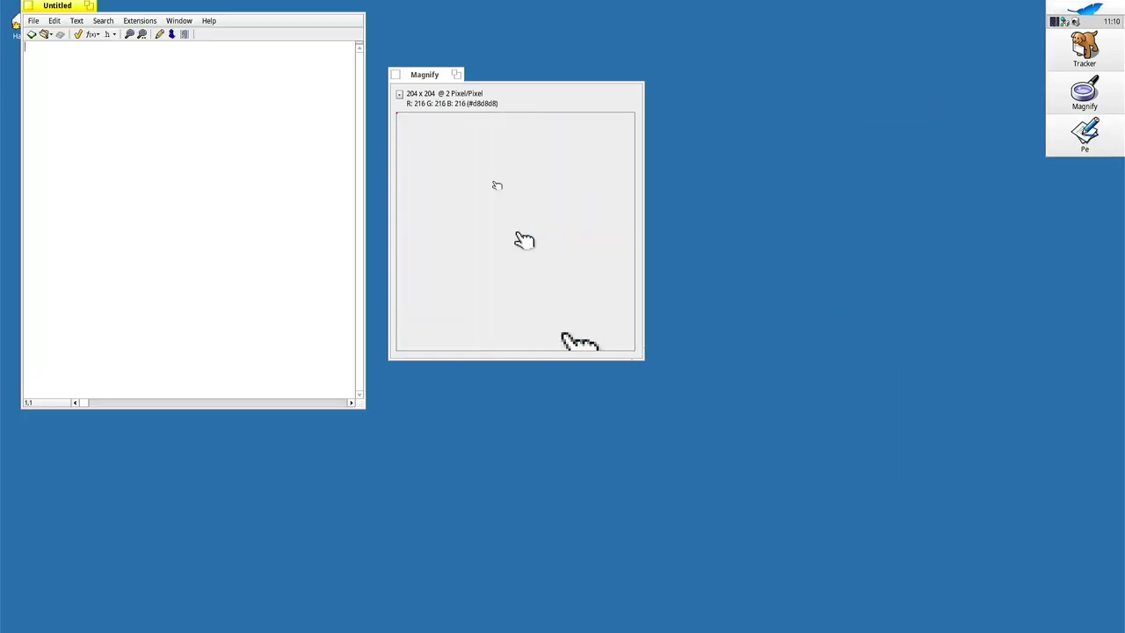
{"action": "left_click", "coordinate": [91, 34]}
{"action": "left_click", "coordinate": [72, 91]}
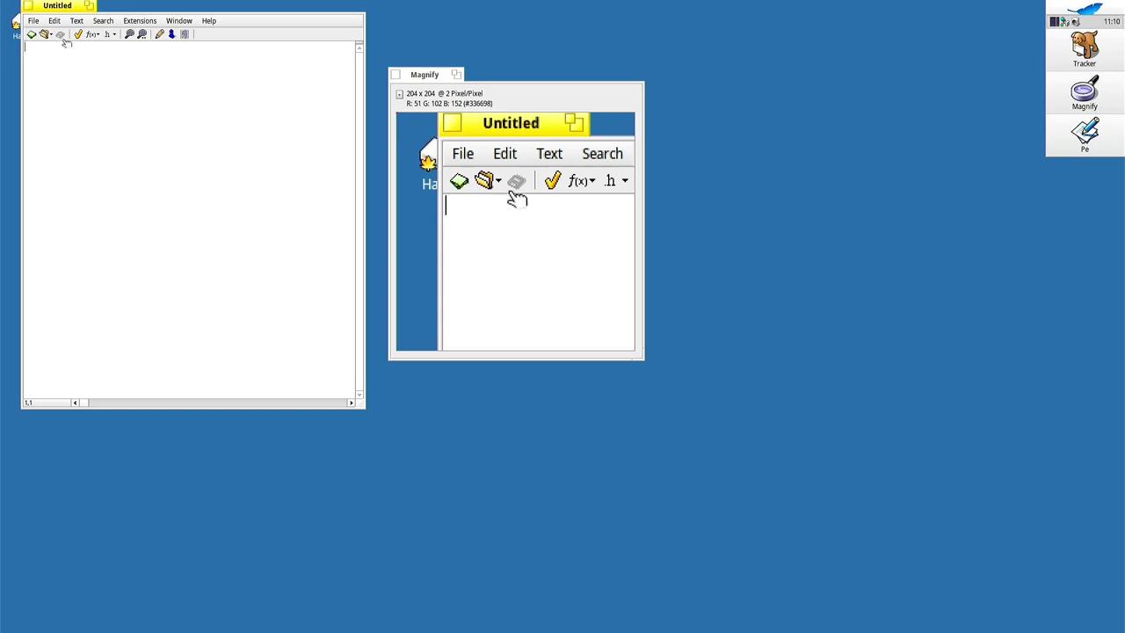
{"action": "left_click", "coordinate": [139, 21]}
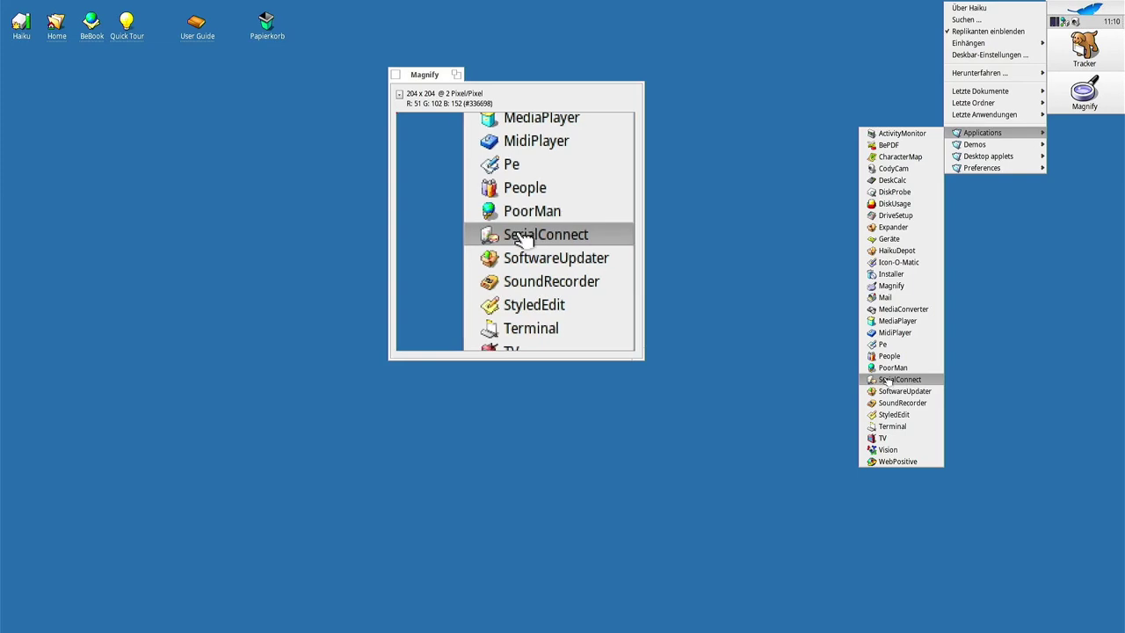
Launch the PoorMan web server and have it create the default public_html folder for publishing.
{"action": "left_click", "coordinate": [884, 369]}
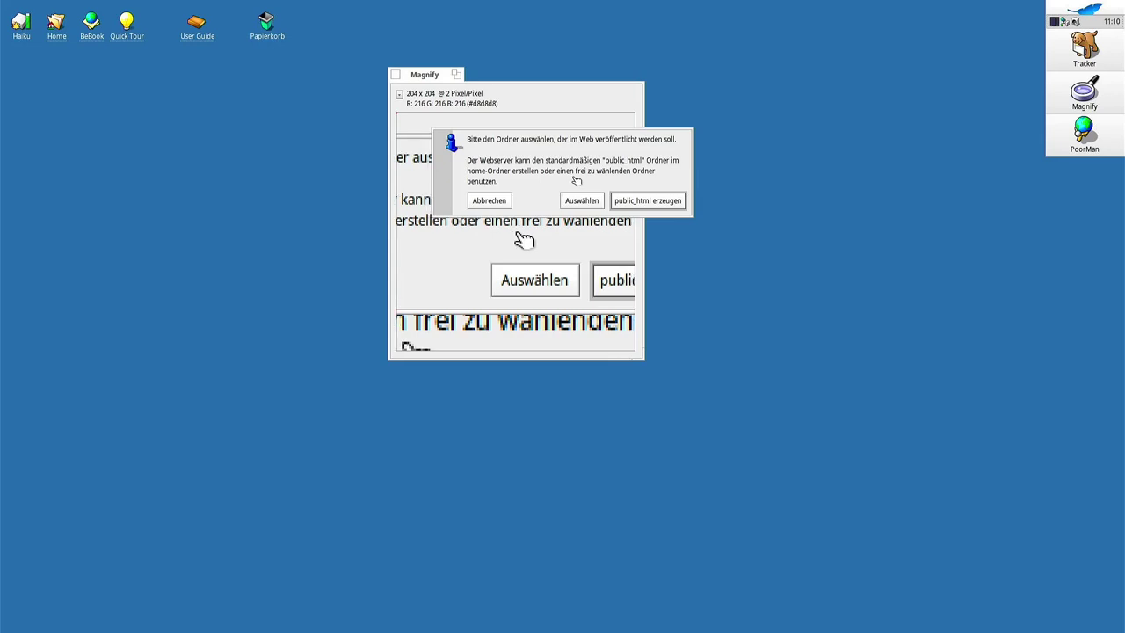
{"action": "left_click", "coordinate": [647, 201]}
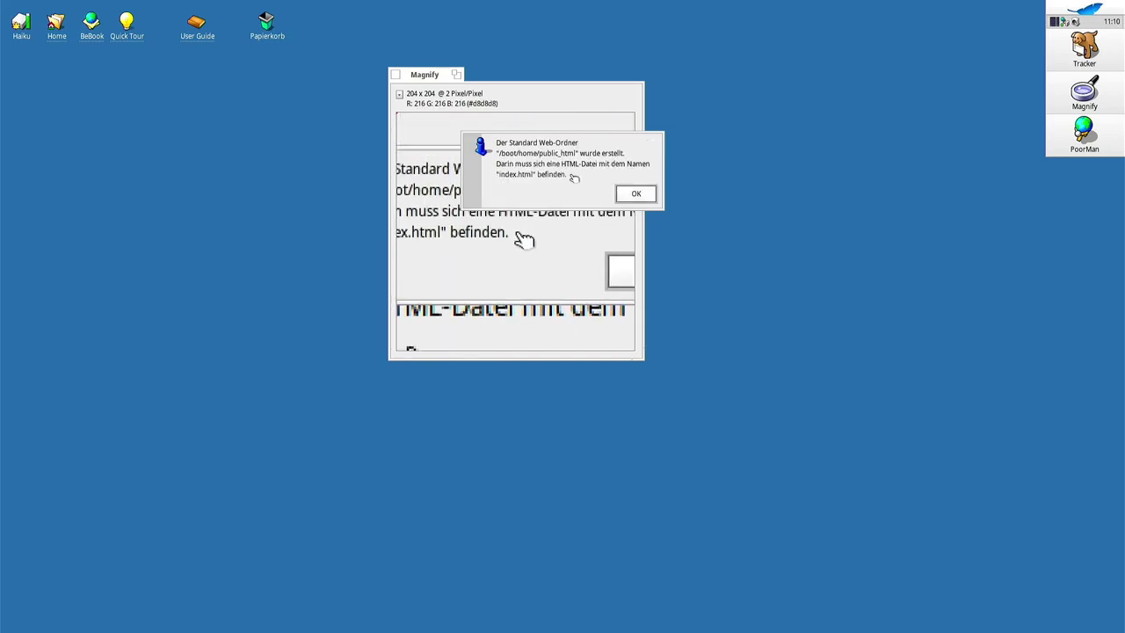
{"action": "left_click", "coordinate": [640, 200]}
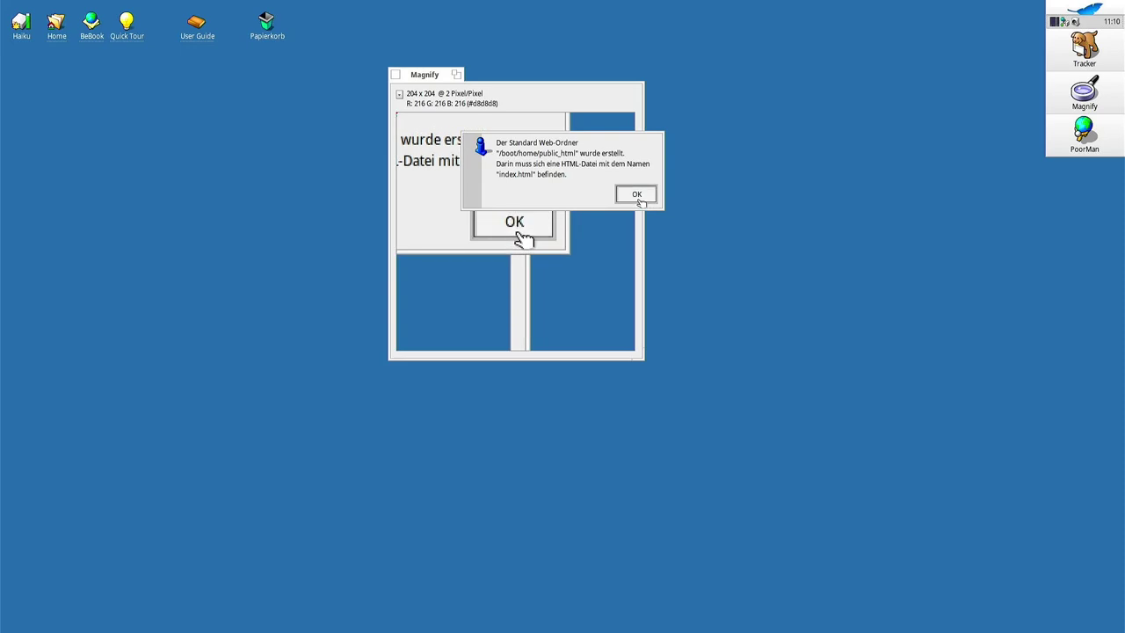
{"action": "left_click", "coordinate": [636, 195]}
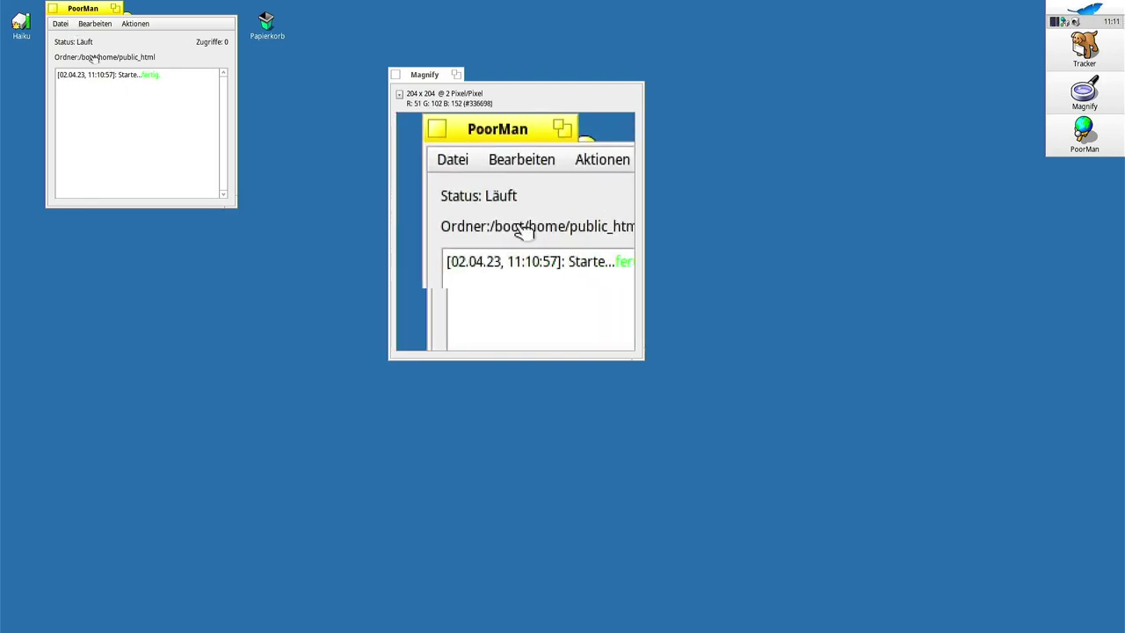
Examine PoorMan's file commands and shift its window away from the desktop's upper edge.
{"action": "left_click", "coordinate": [63, 24]}
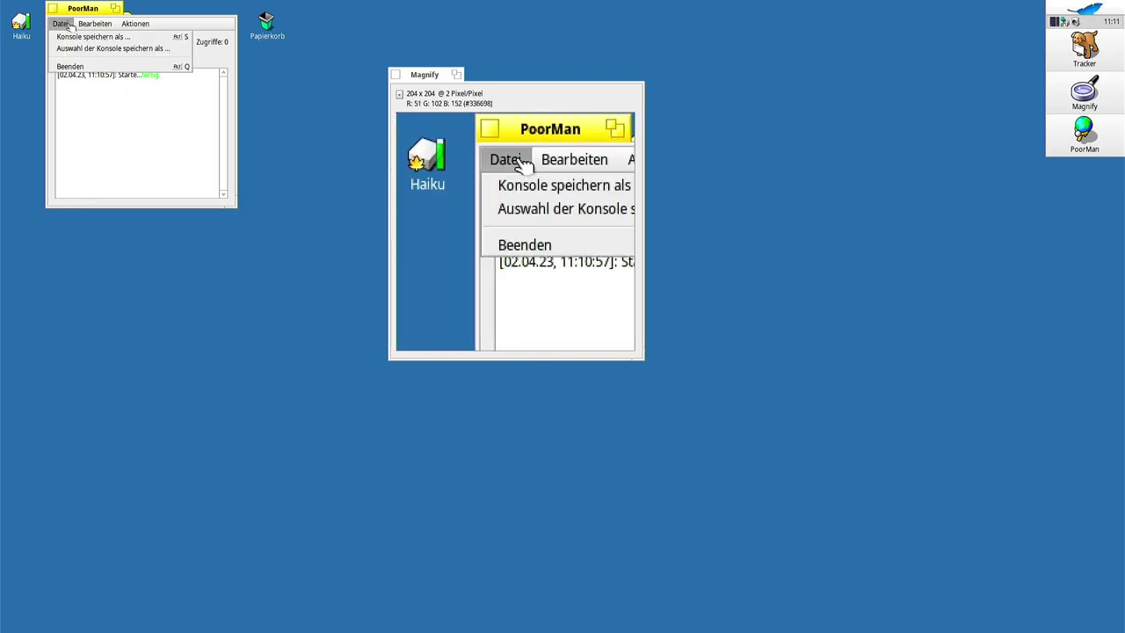
{"action": "left_click", "coordinate": [67, 26]}
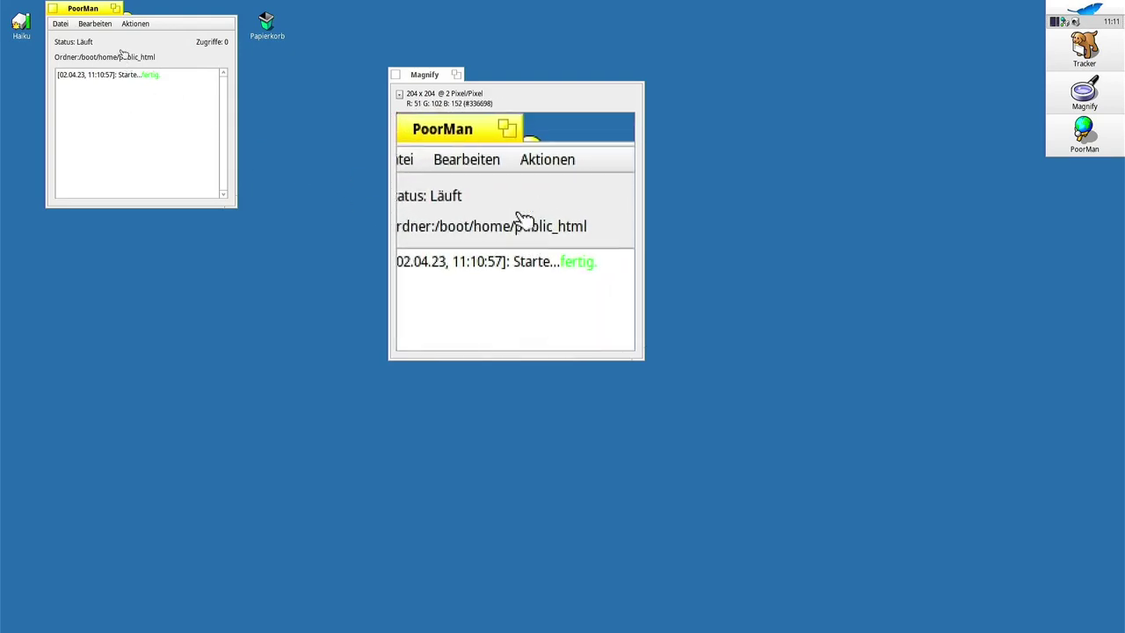
{"action": "left_click_drag", "start_coordinate": [84, 12], "coordinate": [171, 72]}
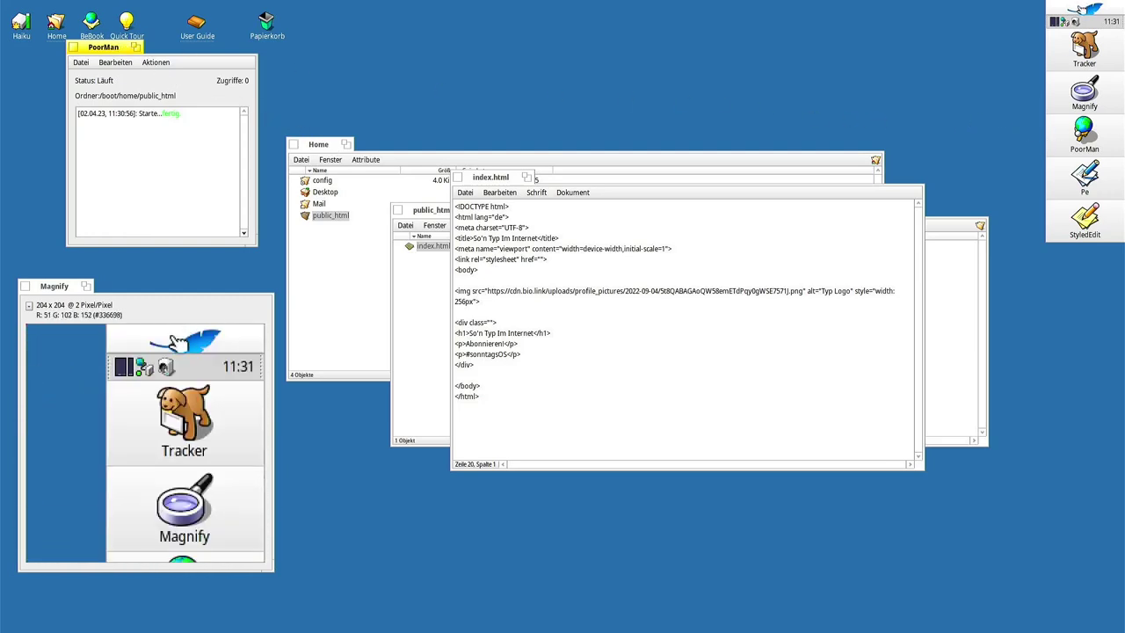
{"action": "left_click", "coordinate": [1084, 5]}
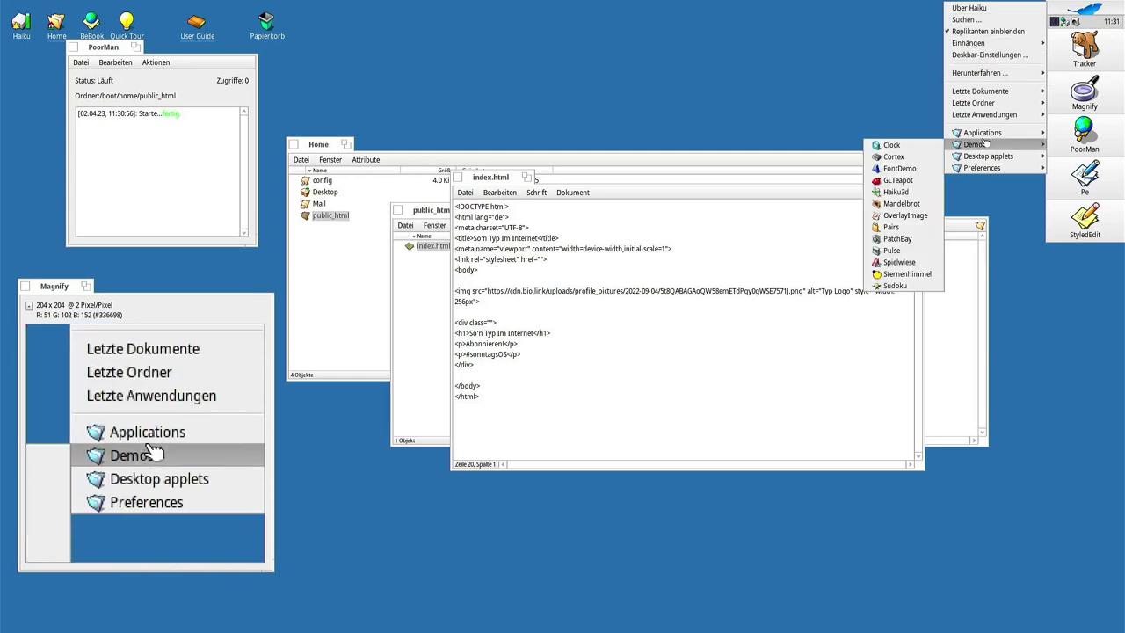
{"action": "mouse_move", "coordinate": [975, 133]}
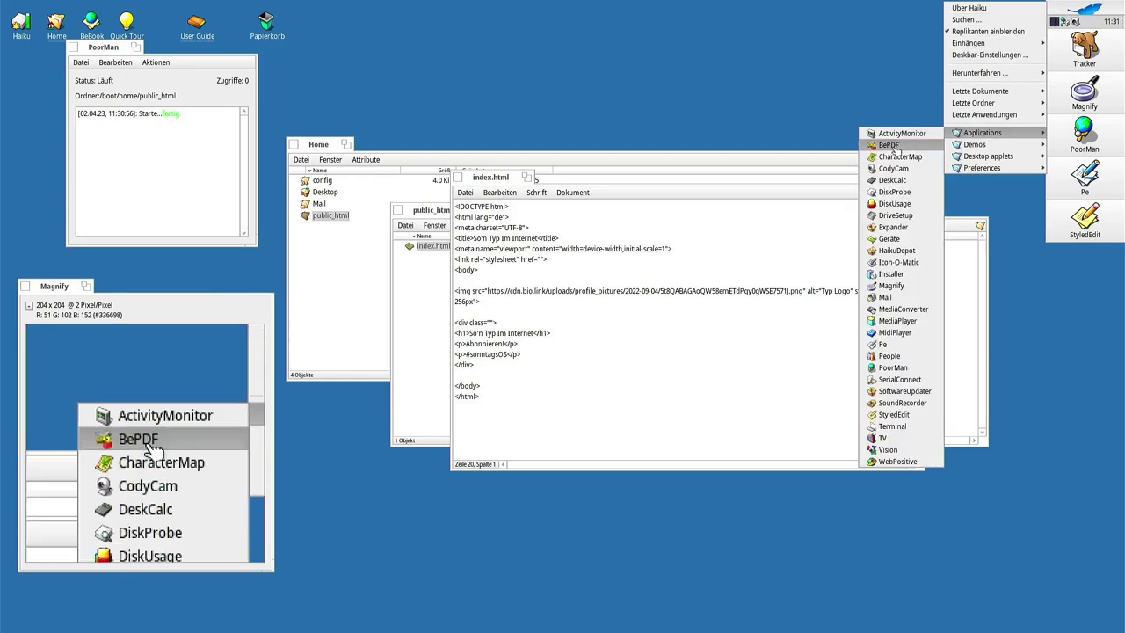
{"action": "left_click", "coordinate": [897, 460]}
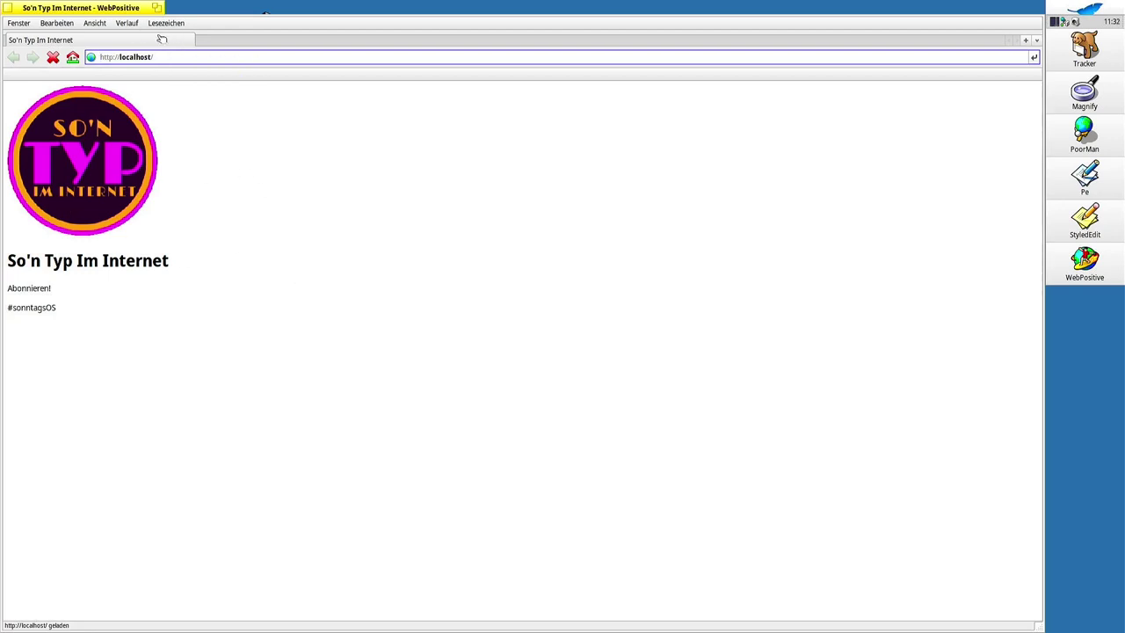
Examine WebPositive's bookmark, history and view commands.
{"action": "left_click", "coordinate": [155, 24]}
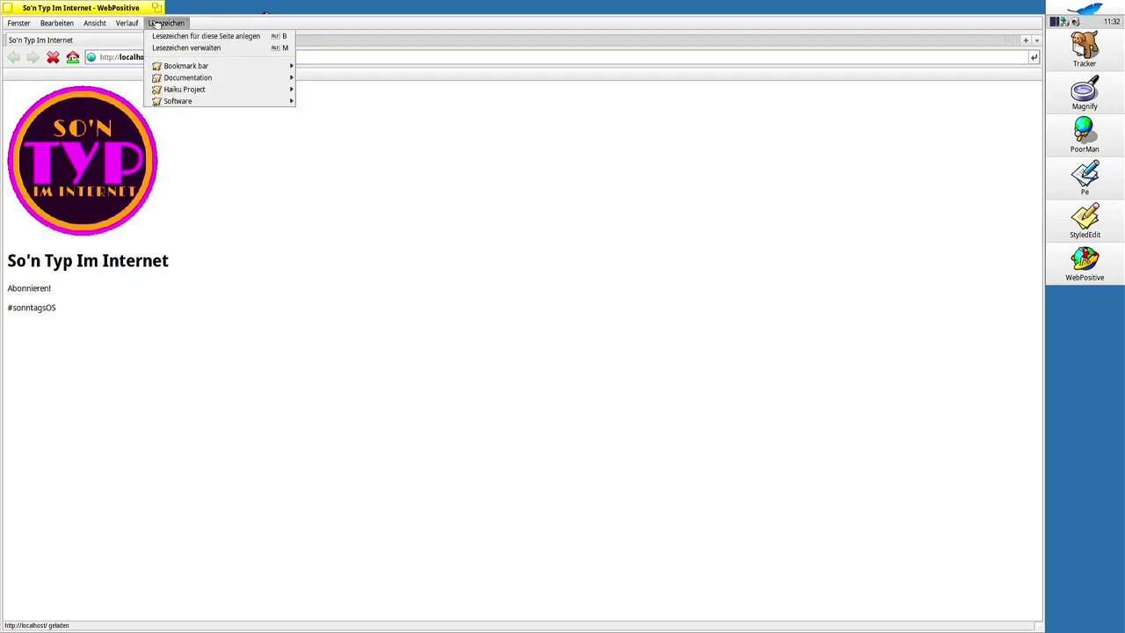
{"action": "mouse_move", "coordinate": [128, 23]}
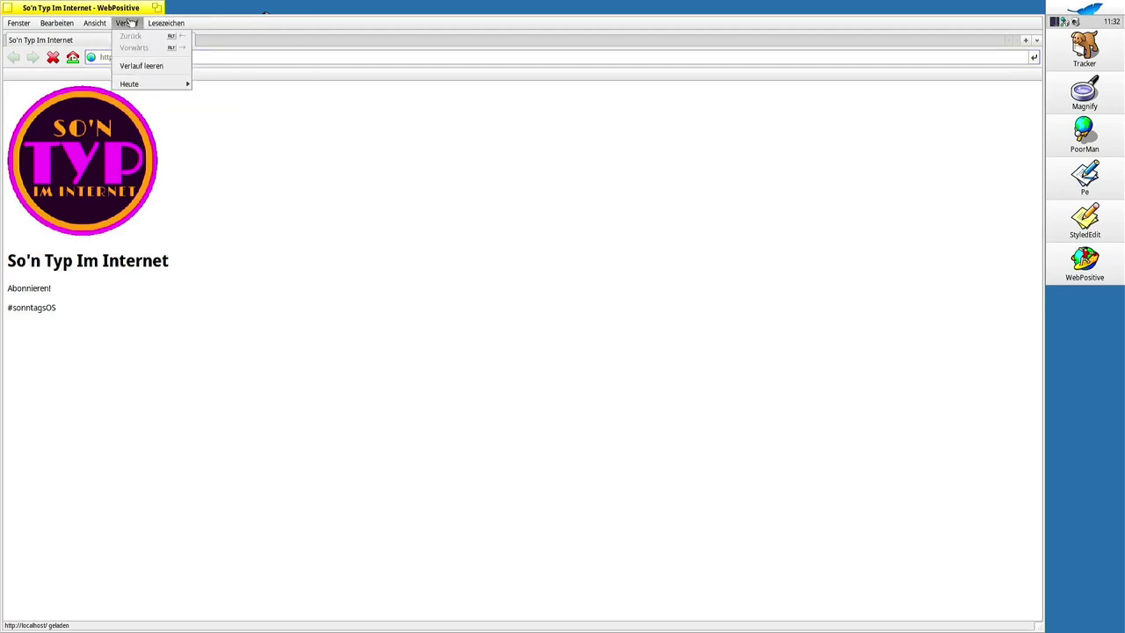
{"action": "mouse_move", "coordinate": [92, 24]}
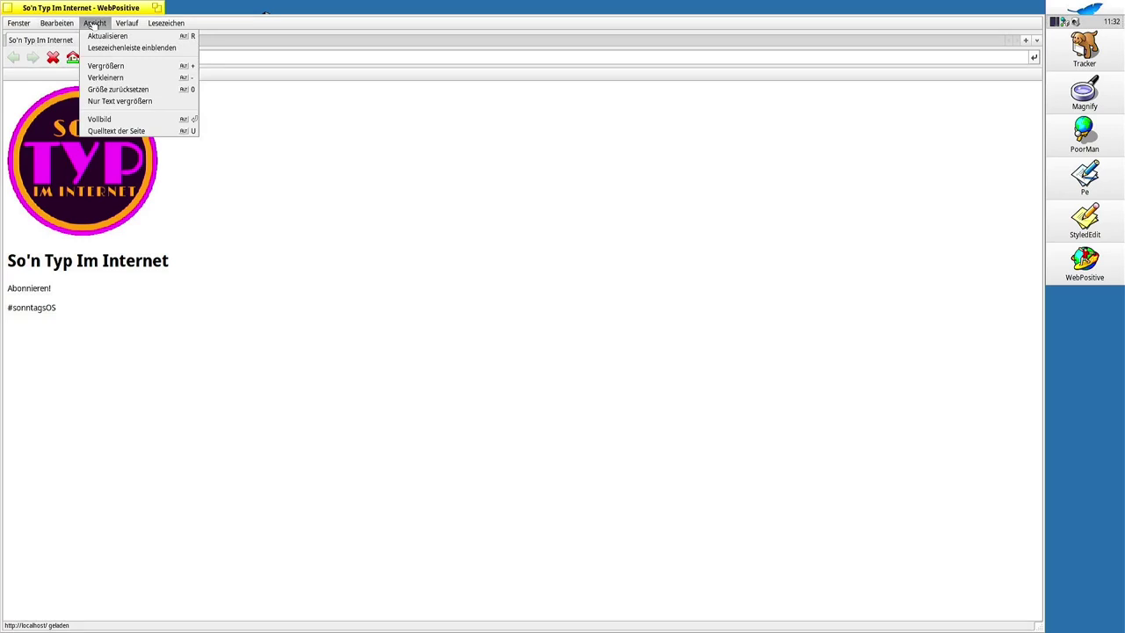
{"action": "left_click", "coordinate": [341, 41]}
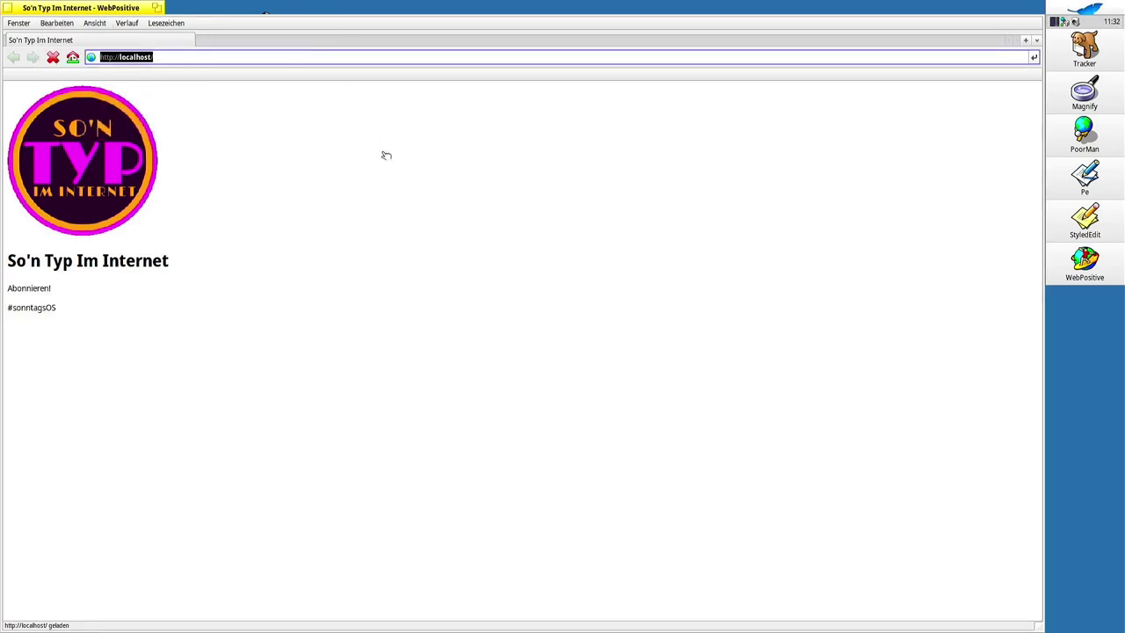
Open a new browser tab and load the German Google homepage from the address suggestions for "goog".
{"action": "double_click", "coordinate": [224, 45]}
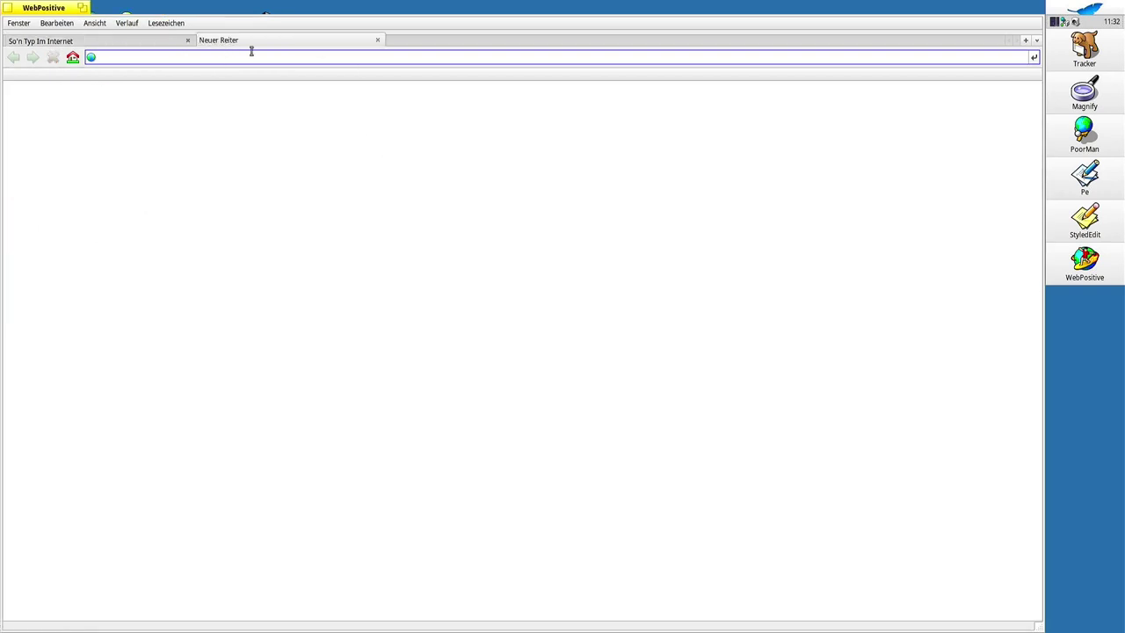
{"action": "type", "text": "goog"}
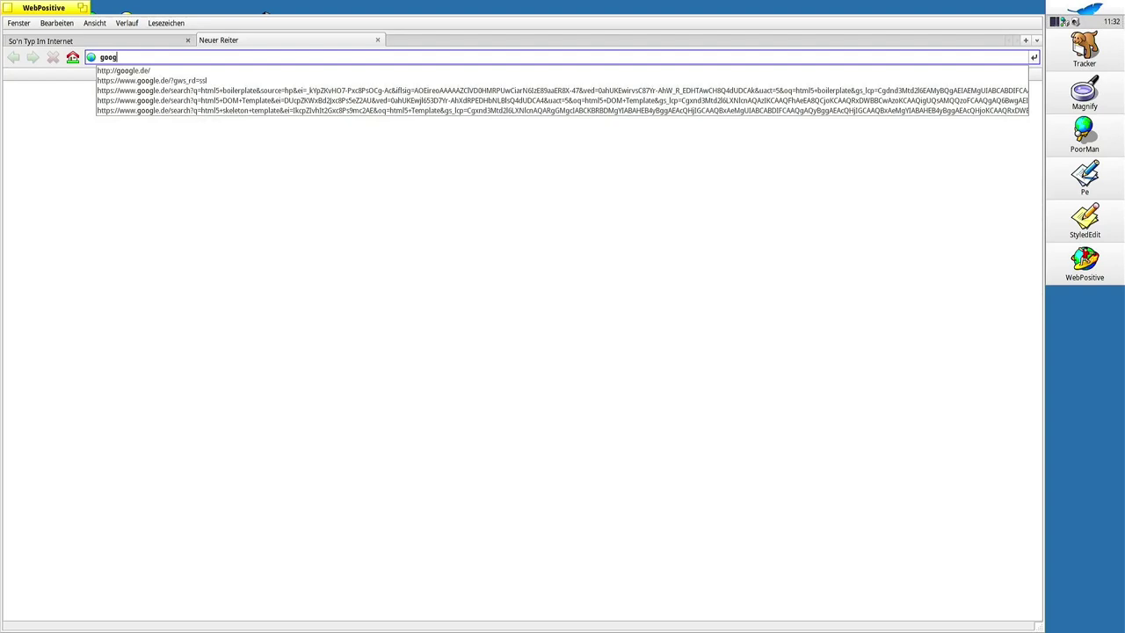
{"action": "key", "text": "Down"}
{"action": "key", "text": "Return"}
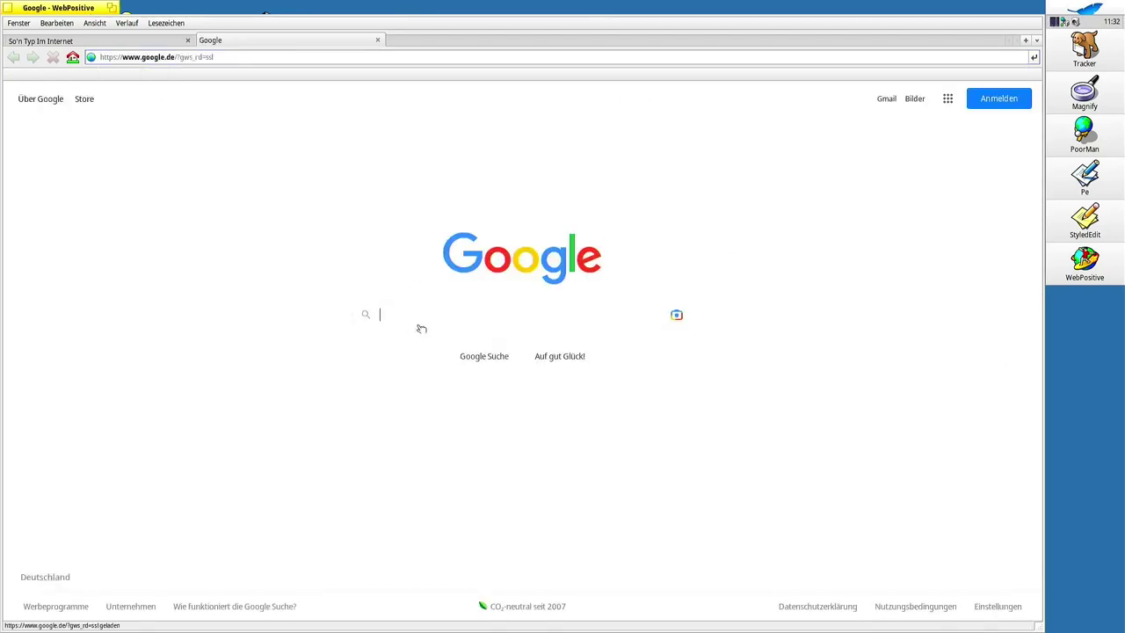
Run Google's "Auf gut Glück!" search and look through the page it loads.
{"action": "left_click", "coordinate": [539, 356]}
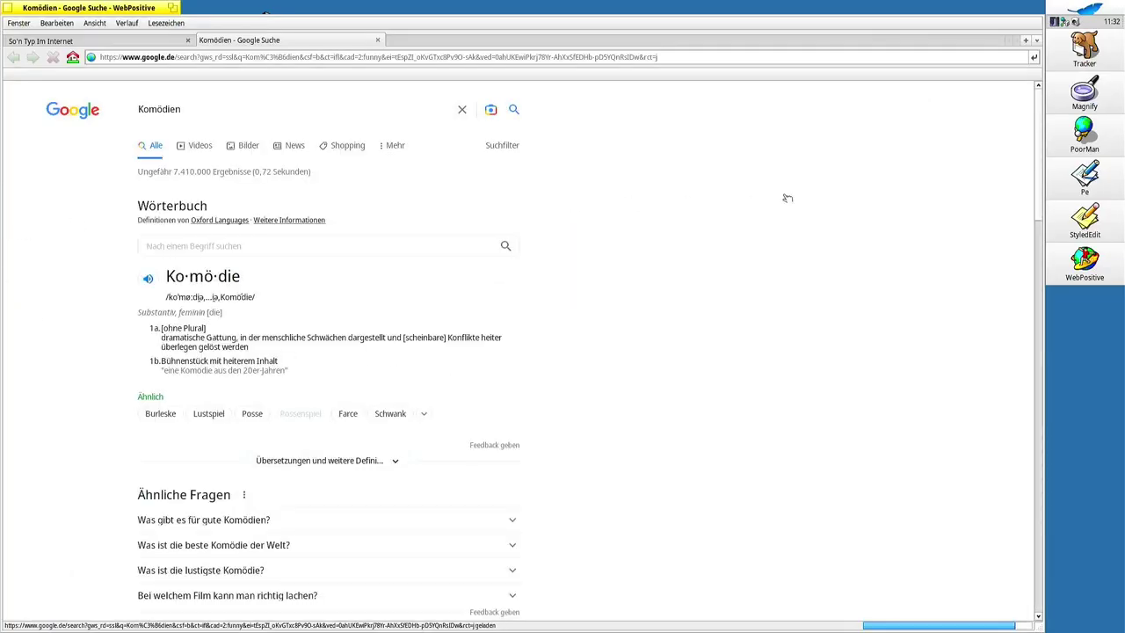
{"action": "scroll", "coordinate": [810, 284], "scroll_direction": "down", "scroll_amount": 2}
{"action": "scroll", "coordinate": [806, 286], "scroll_direction": "down", "scroll_amount": 3}
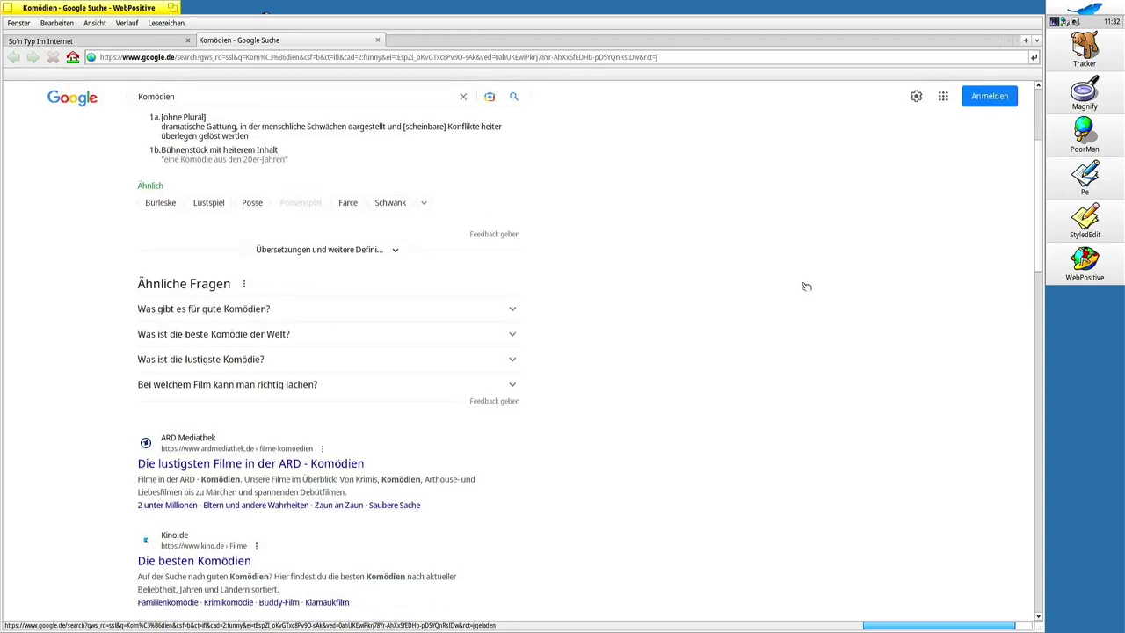
{"action": "scroll", "coordinate": [805, 286], "scroll_direction": "down", "scroll_amount": 3}
{"action": "scroll", "coordinate": [806, 286], "scroll_direction": "down", "scroll_amount": 4}
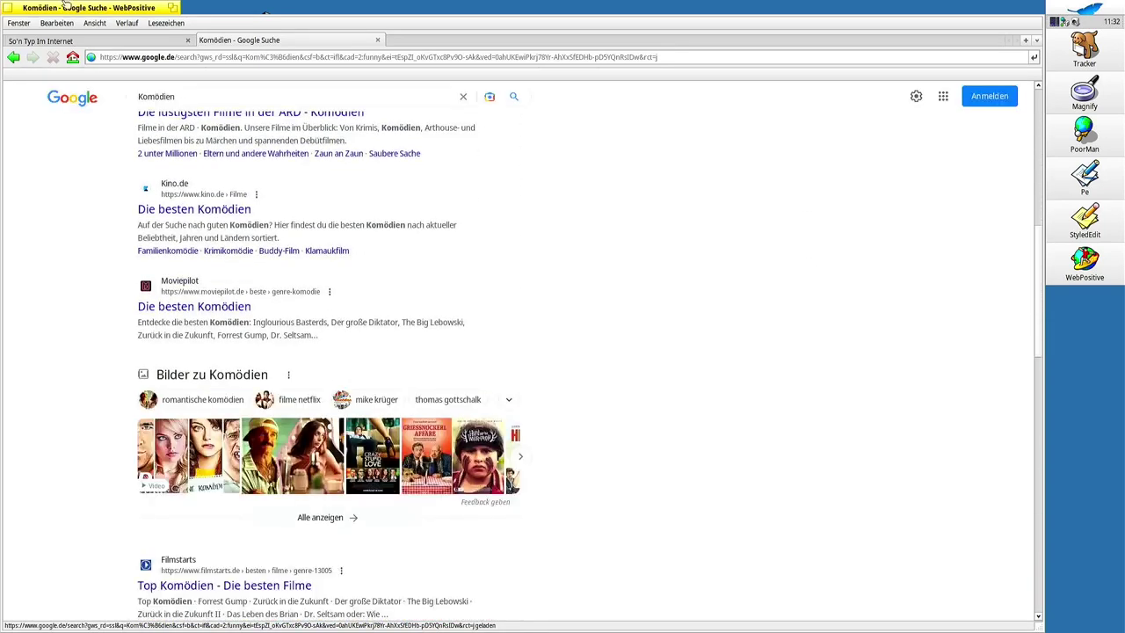
Close the Google tab, WebPositive, the index.html editor, and the public_html and Home folder windows.
{"action": "left_click", "coordinate": [379, 42]}
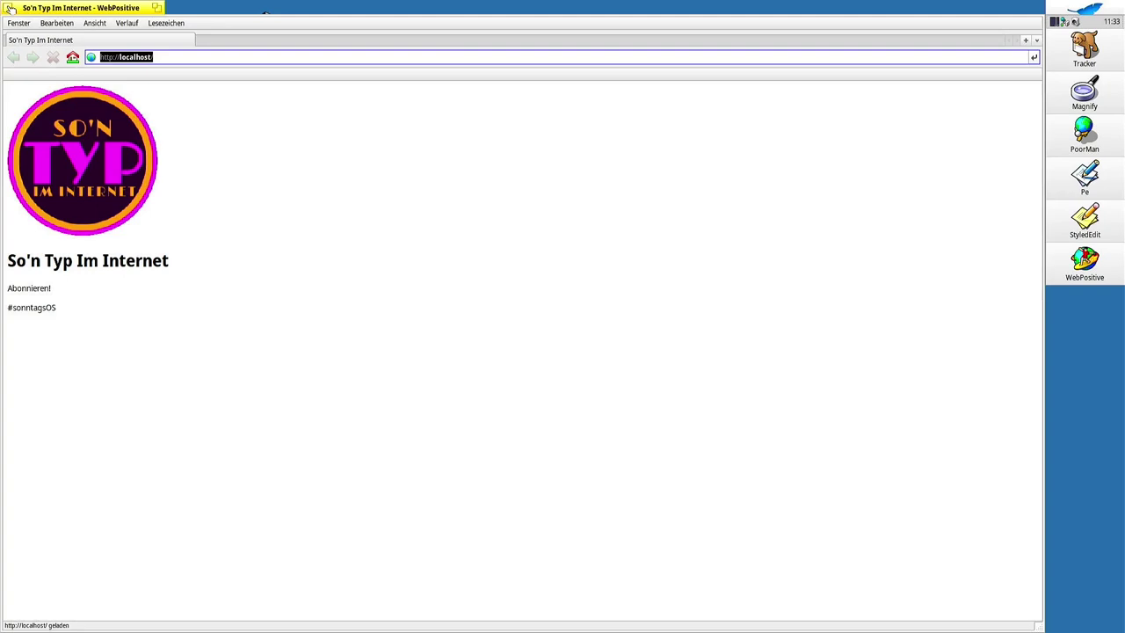
{"action": "left_click", "coordinate": [10, 7]}
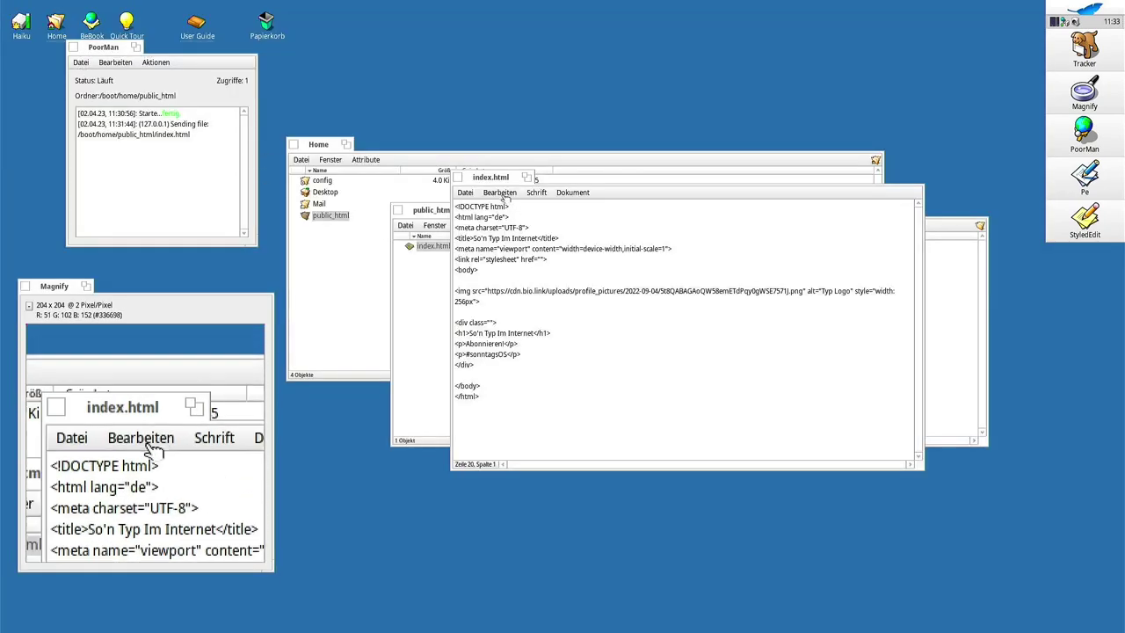
{"action": "left_click", "coordinate": [458, 179]}
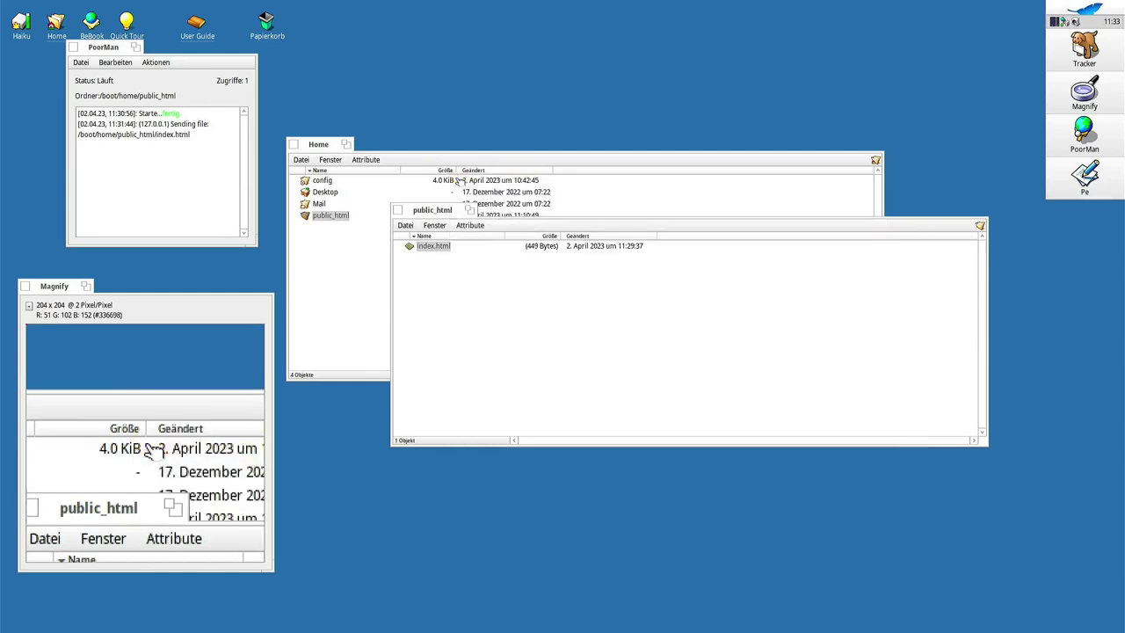
{"action": "left_click", "coordinate": [396, 211]}
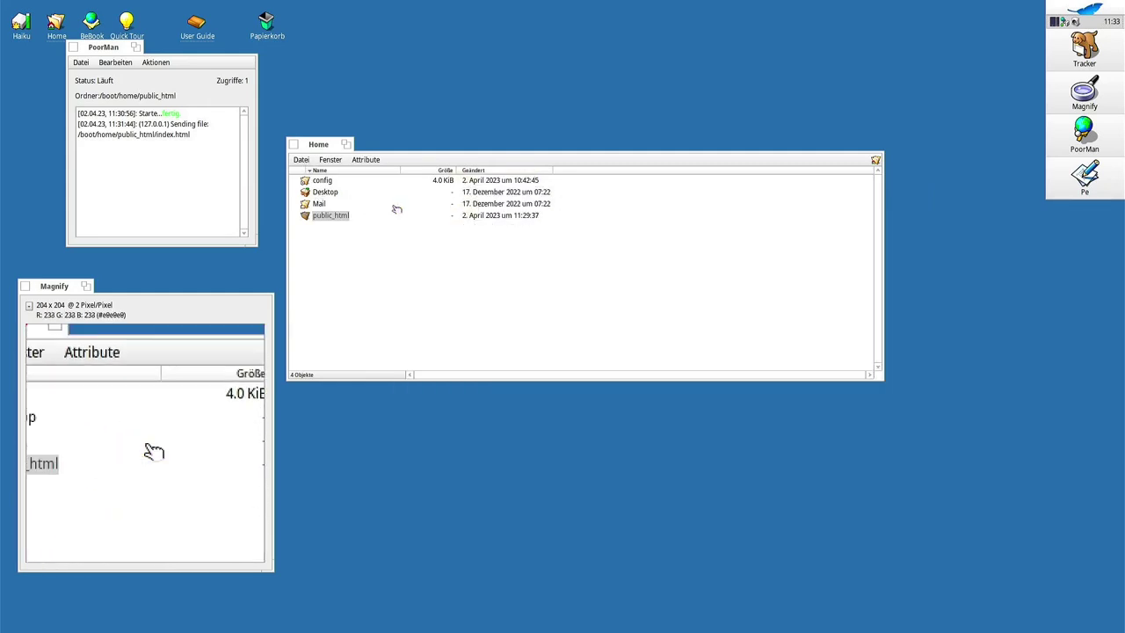
{"action": "left_click", "coordinate": [294, 144]}
Stop the running PoorMan web server and quit PoorMan.
{"action": "left_click", "coordinate": [154, 63]}
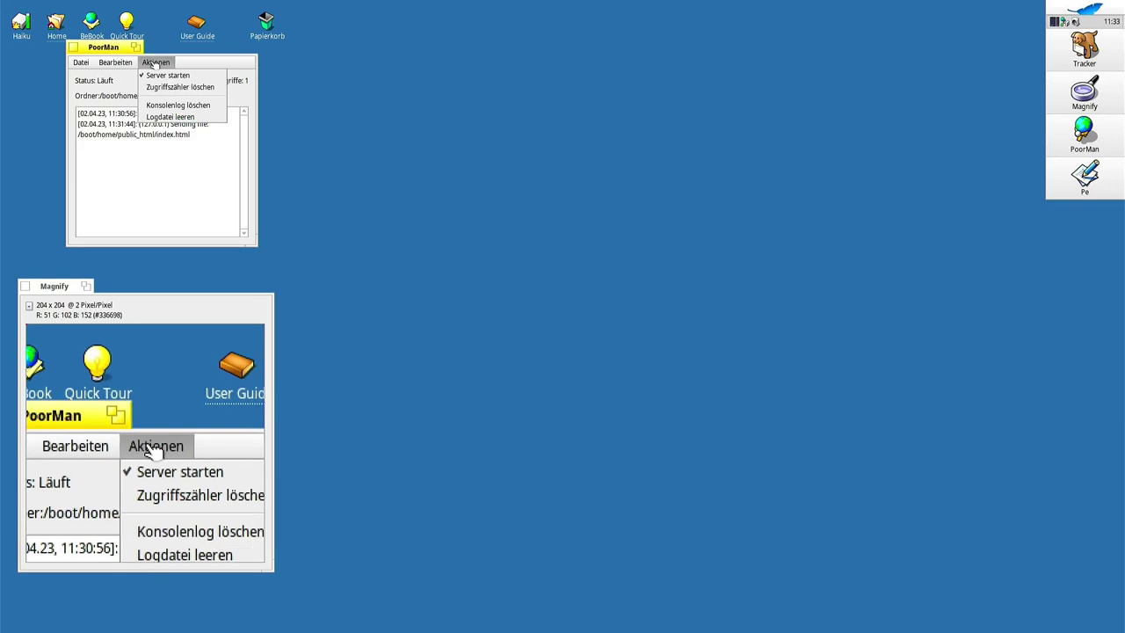
{"action": "left_click", "coordinate": [166, 76]}
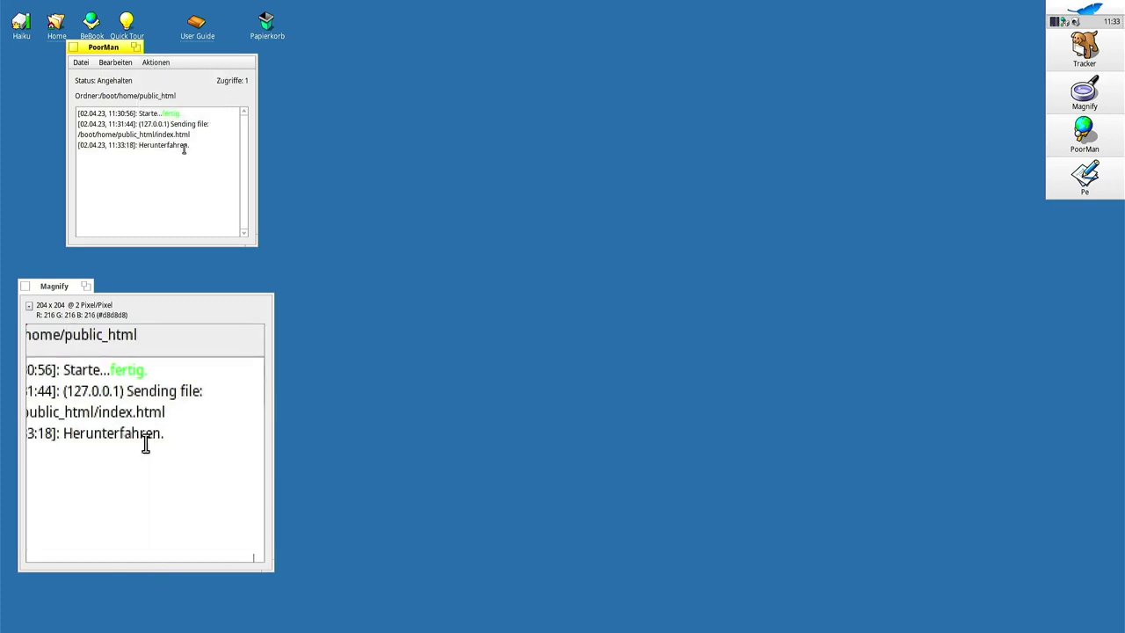
{"action": "left_click", "coordinate": [79, 63]}
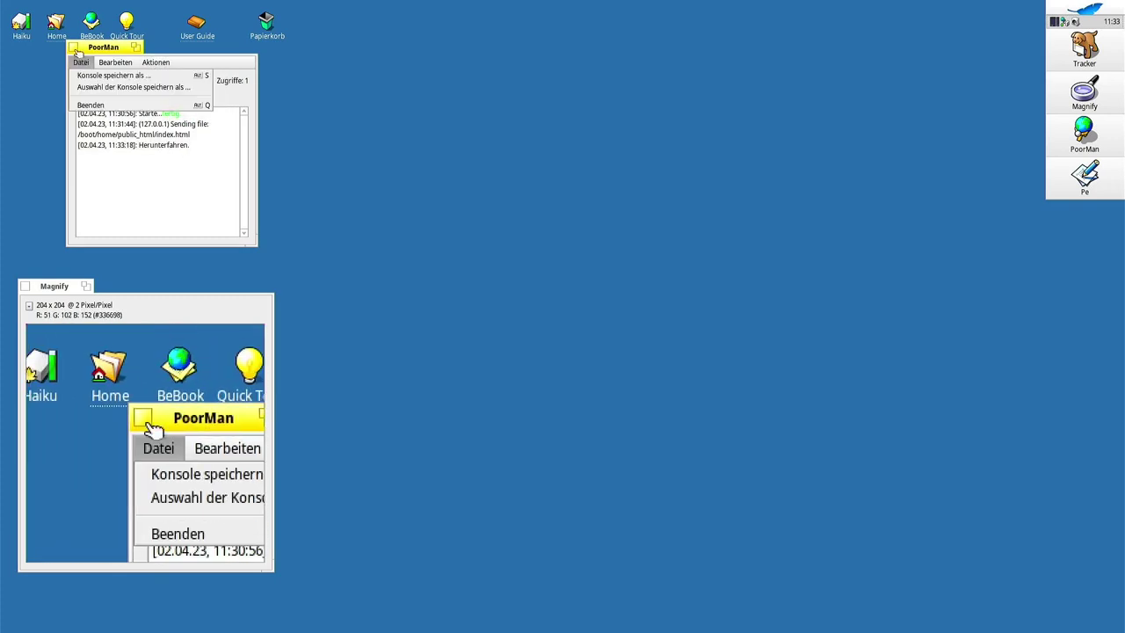
{"action": "key", "text": "alt+q"}
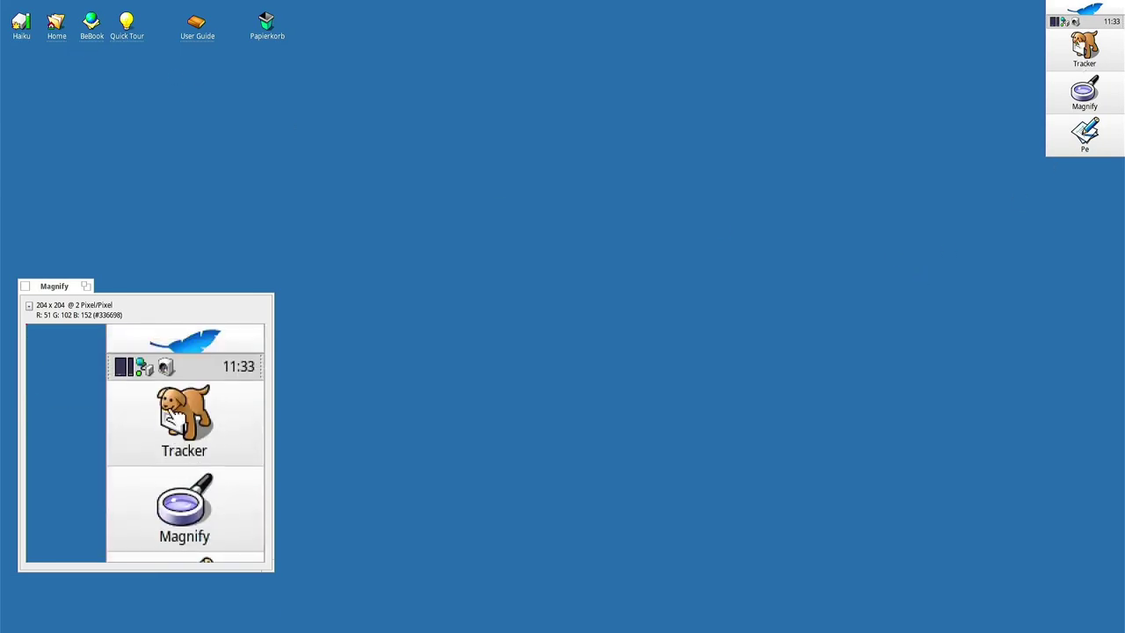
Move the Magnify window to the middle of the desktop and launch SoftwareUpdater from the Deskbar's applications.
{"action": "left_click", "coordinate": [1085, 9]}
{"action": "mouse_move", "coordinate": [981, 132]}
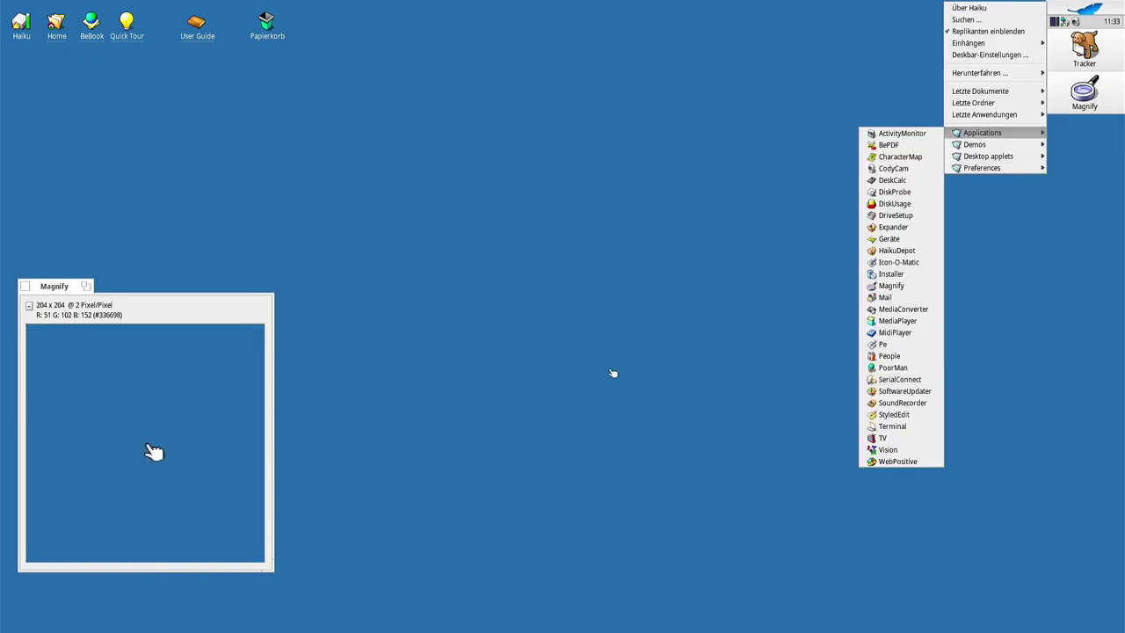
{"action": "left_click", "coordinate": [50, 290]}
{"action": "left_click_drag", "start_coordinate": [50, 290], "coordinate": [380, 152]}
{"action": "left_click", "coordinate": [1085, 9]}
{"action": "mouse_move", "coordinate": [995, 134]}
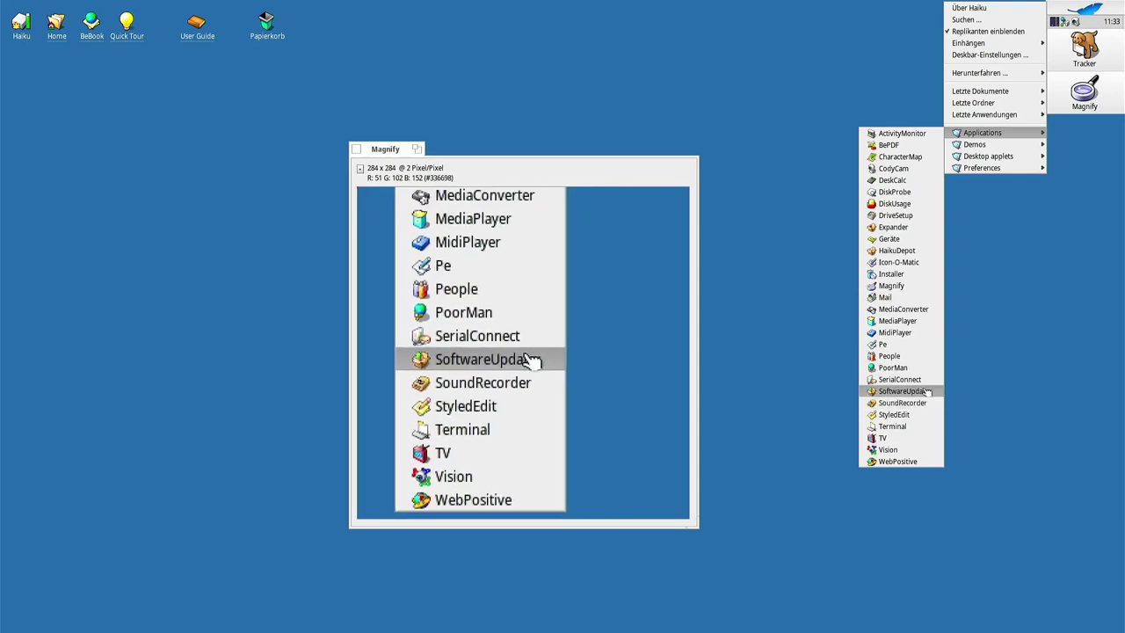
{"action": "left_click", "coordinate": [914, 392]}
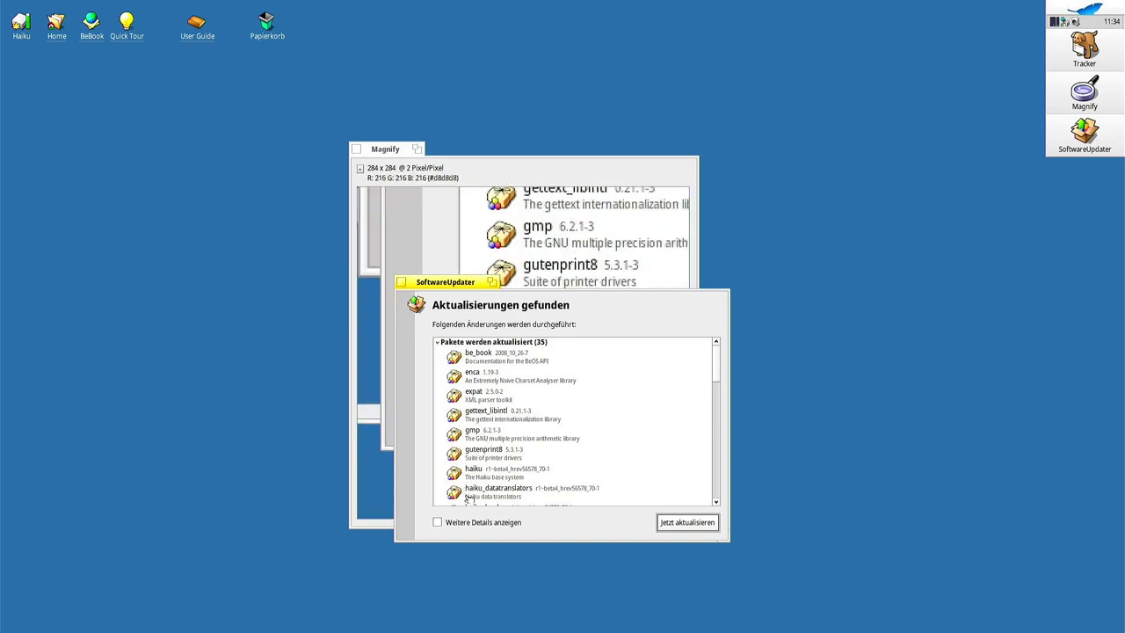
Examine the list of found package updates with and without further details, through to its end.
{"action": "left_click", "coordinate": [476, 524]}
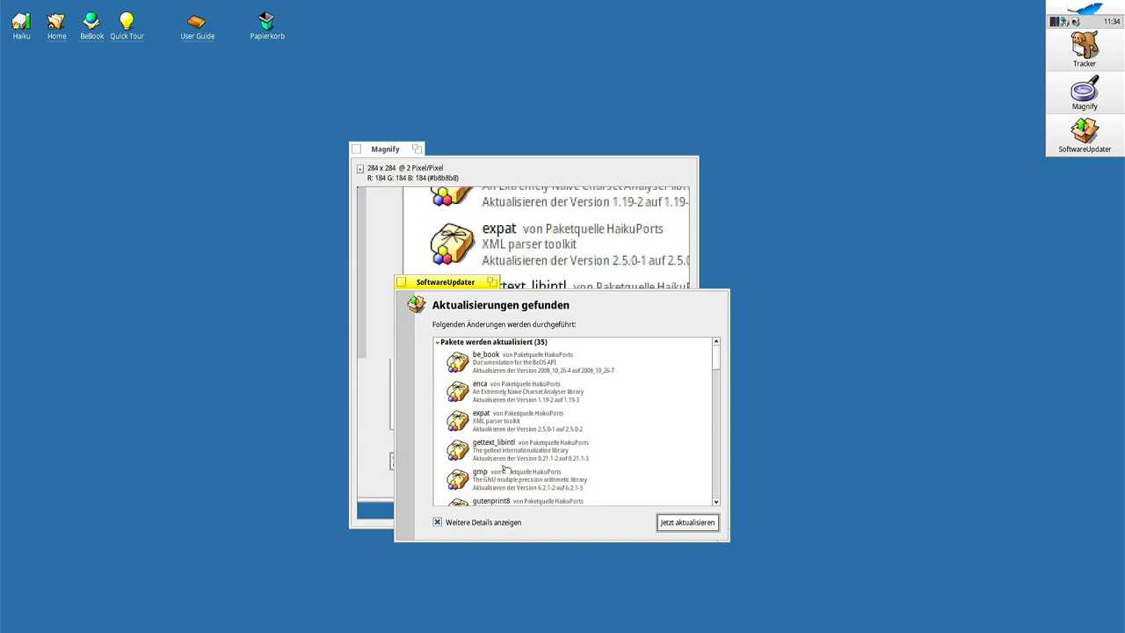
{"action": "left_click", "coordinate": [475, 521]}
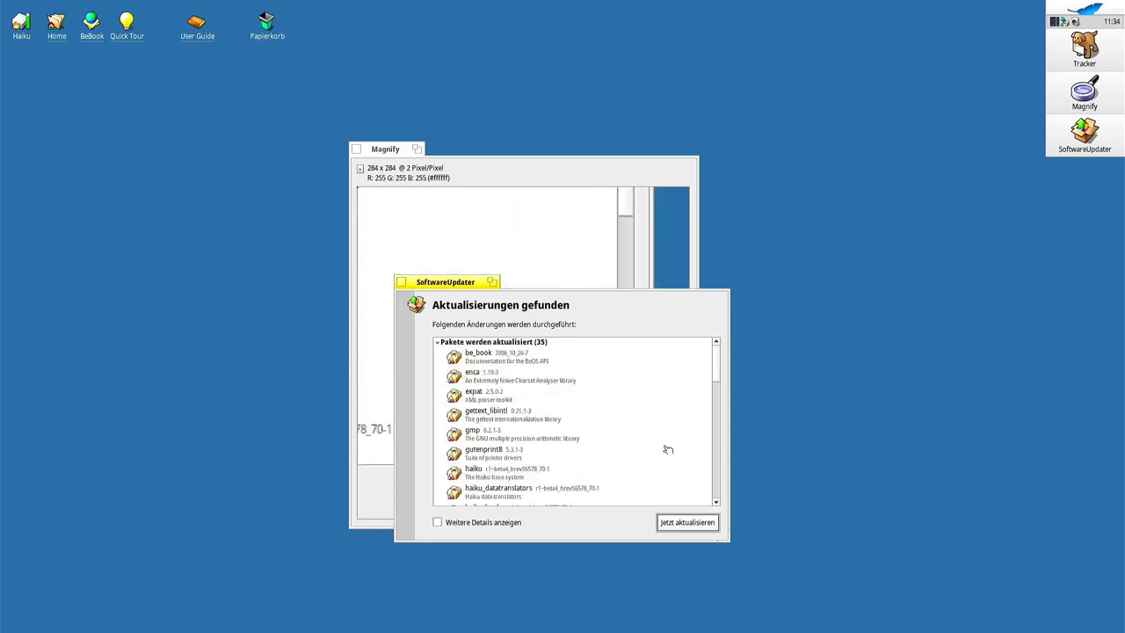
{"action": "left_click_drag", "start_coordinate": [716, 363], "coordinate": [706, 487]}
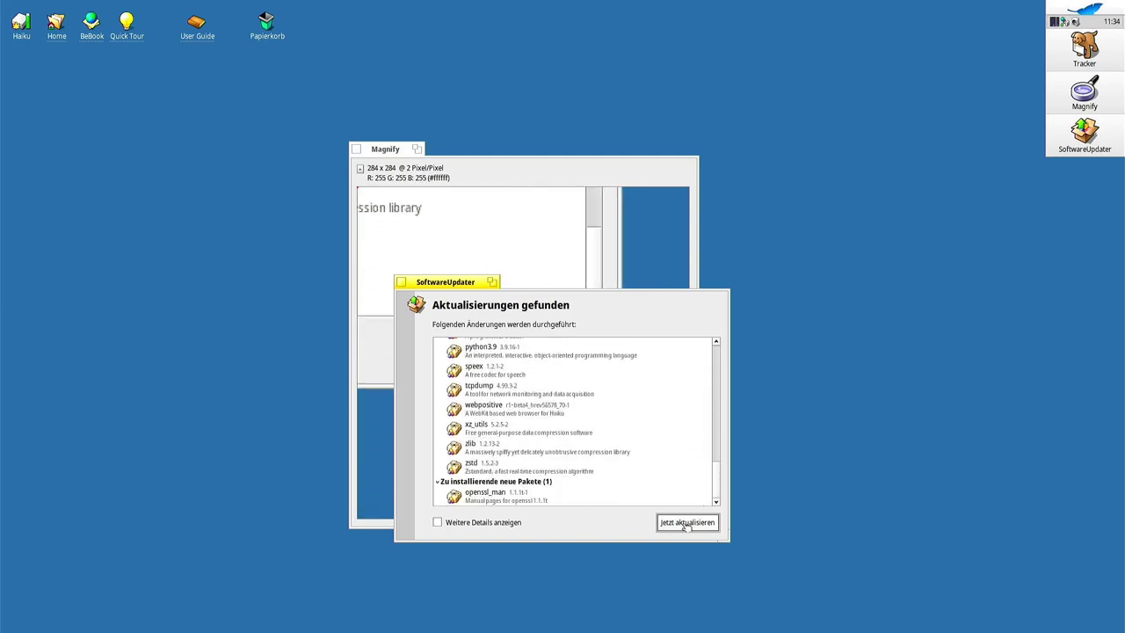
Start updating the listed packages and shift the SoftwareUpdater window aside, clear of Magnify.
{"action": "left_click", "coordinate": [684, 523]}
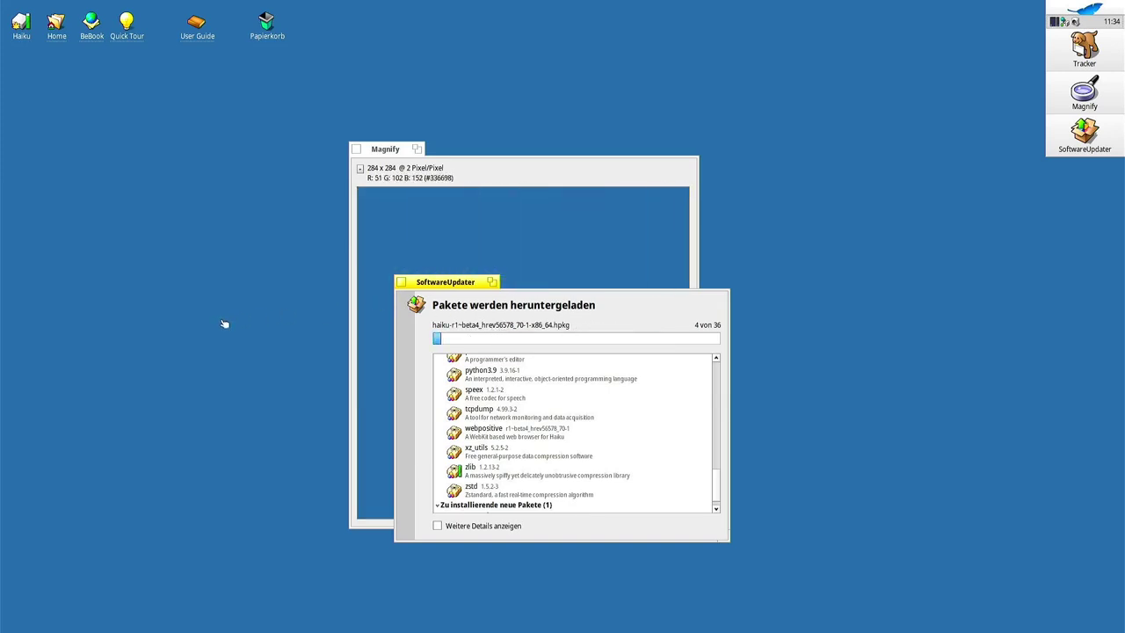
{"action": "left_click_drag", "start_coordinate": [435, 282], "coordinate": [42, 162]}
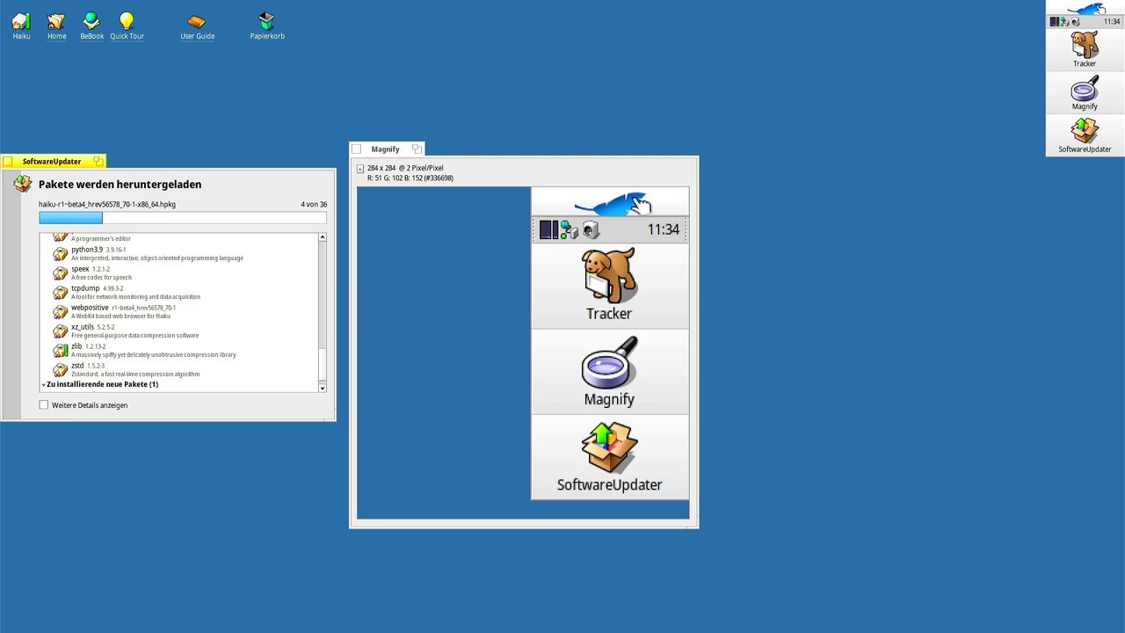
Launch the Pe and StyledEdit text editors from the Deskbar, shifting Pe's window away from the desktop's upper edge.
{"action": "left_click", "coordinate": [1088, 9]}
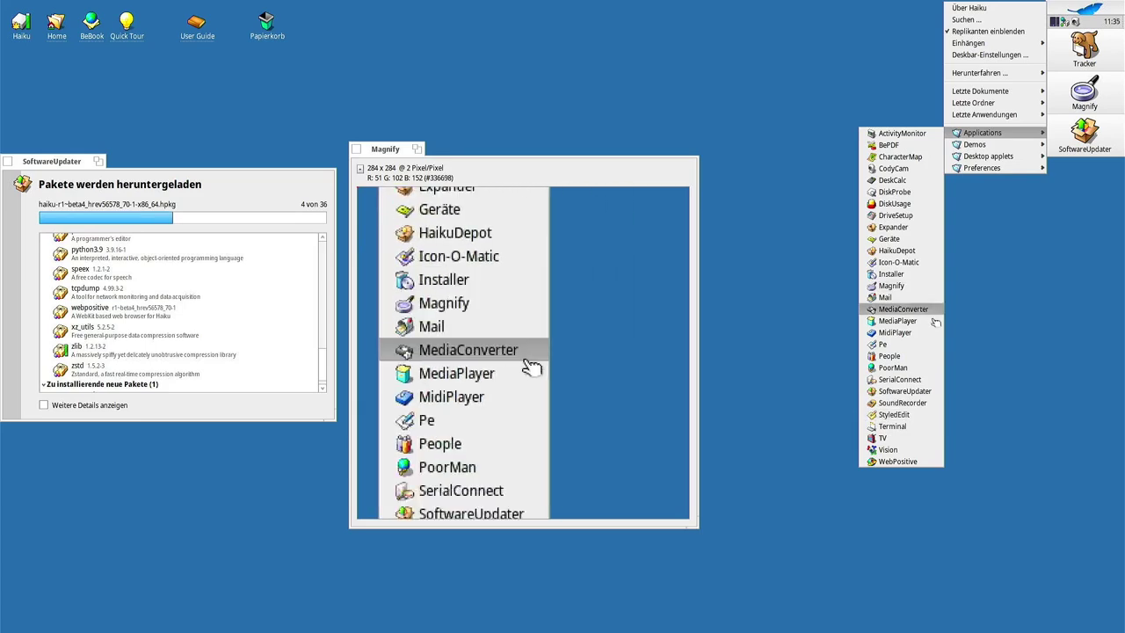
{"action": "left_click", "coordinate": [913, 349]}
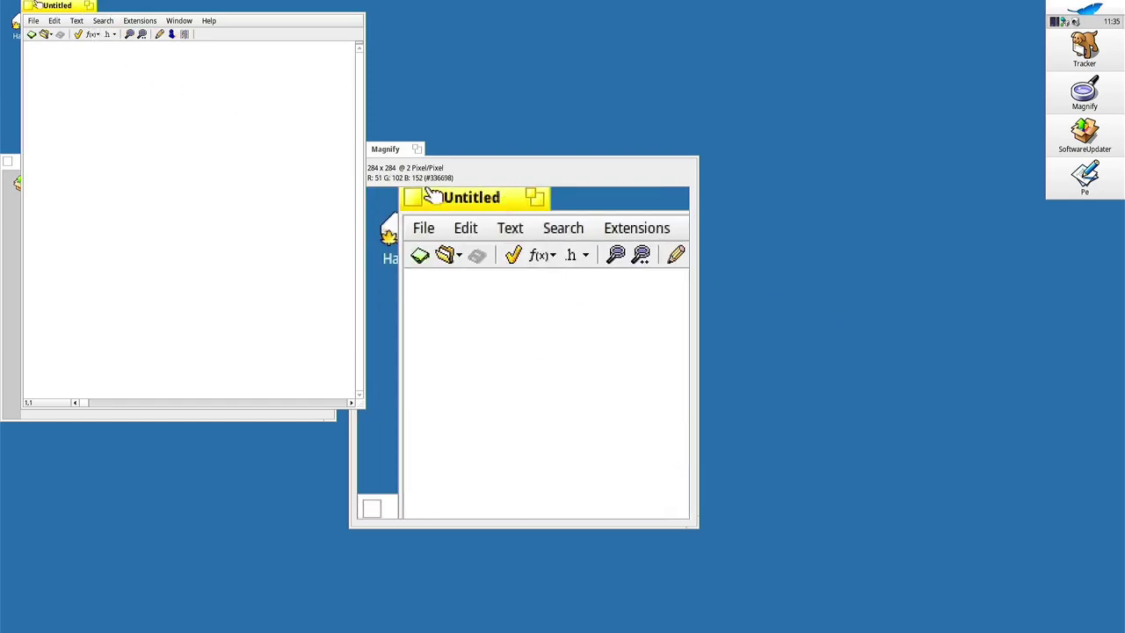
{"action": "left_click_drag", "start_coordinate": [41, 7], "coordinate": [128, 67]}
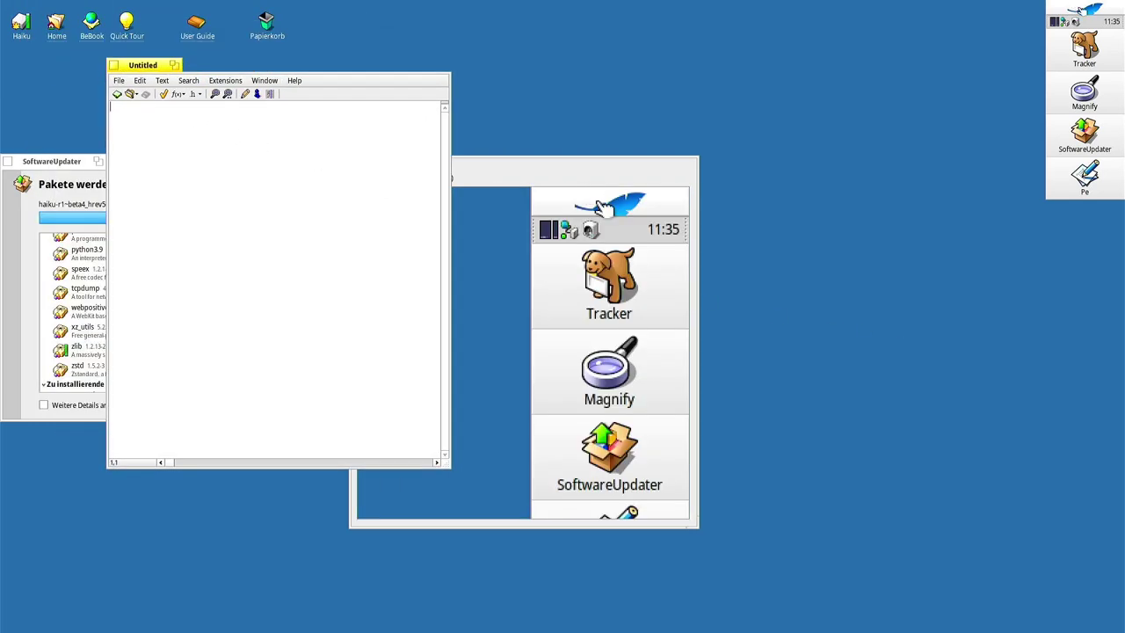
{"action": "left_click", "coordinate": [1082, 7]}
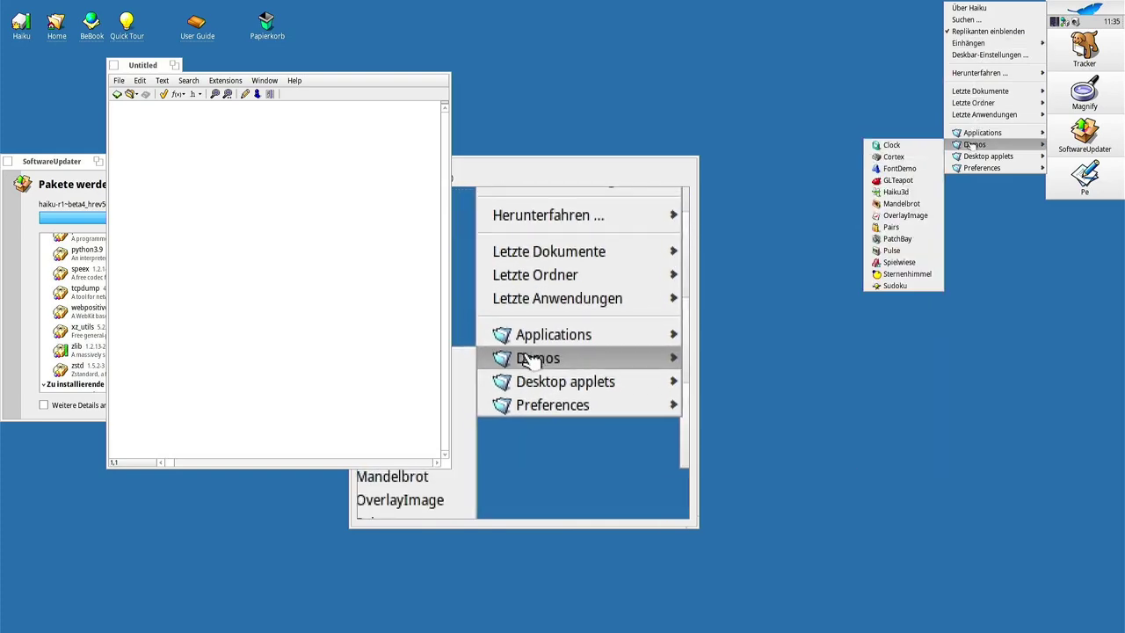
{"action": "left_click", "coordinate": [887, 414]}
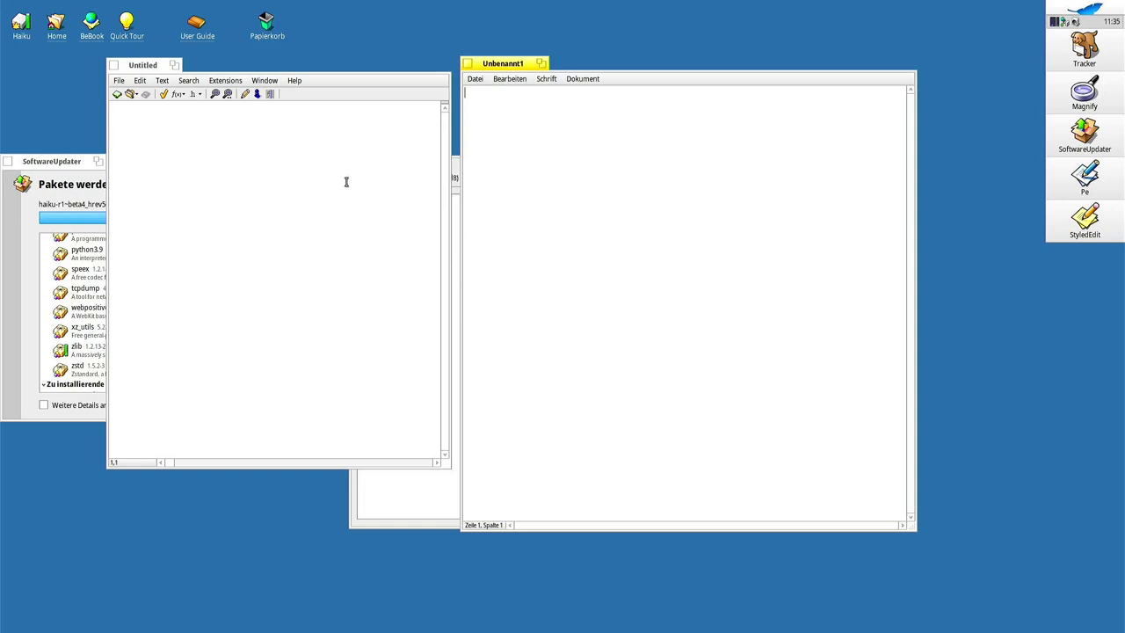
Compare the Pe and StyledEdit windows and examine Pe's extension, search and text commands.
{"action": "left_click", "coordinate": [307, 162]}
{"action": "left_click", "coordinate": [626, 169]}
{"action": "left_click", "coordinate": [241, 187]}
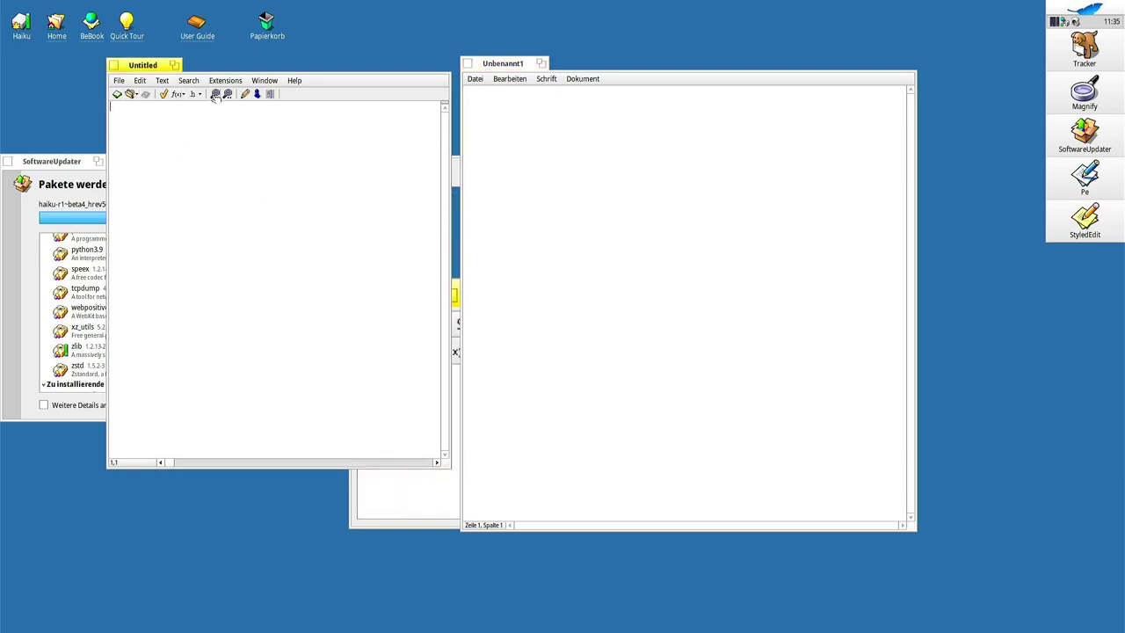
{"action": "left_click", "coordinate": [234, 81]}
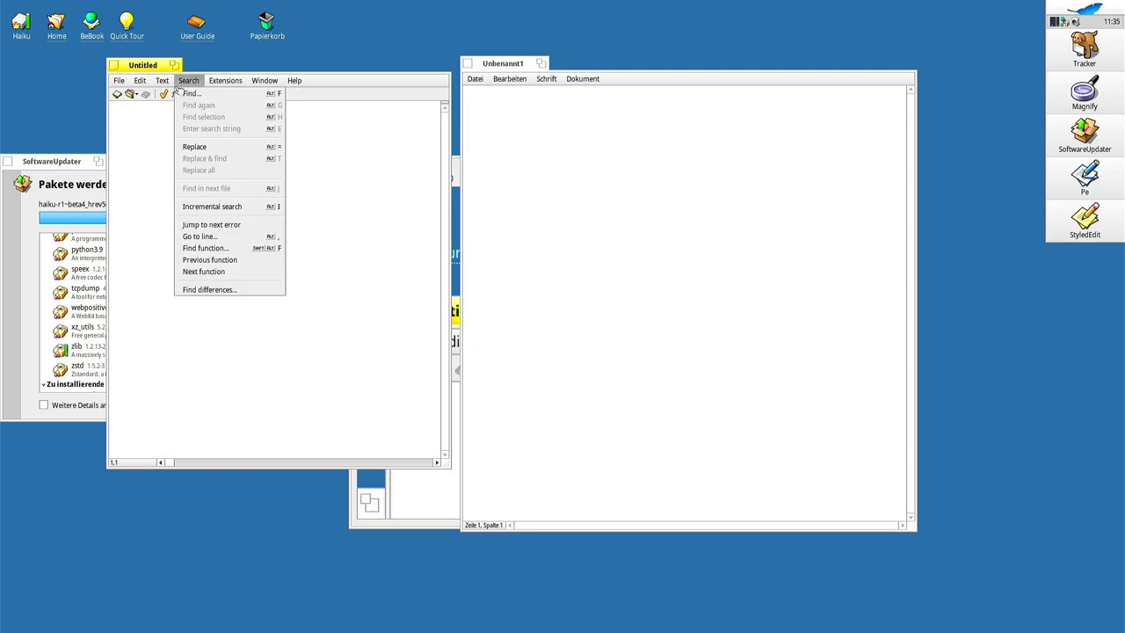
{"action": "mouse_move", "coordinate": [162, 80]}
{"action": "left_click", "coordinate": [524, 226]}
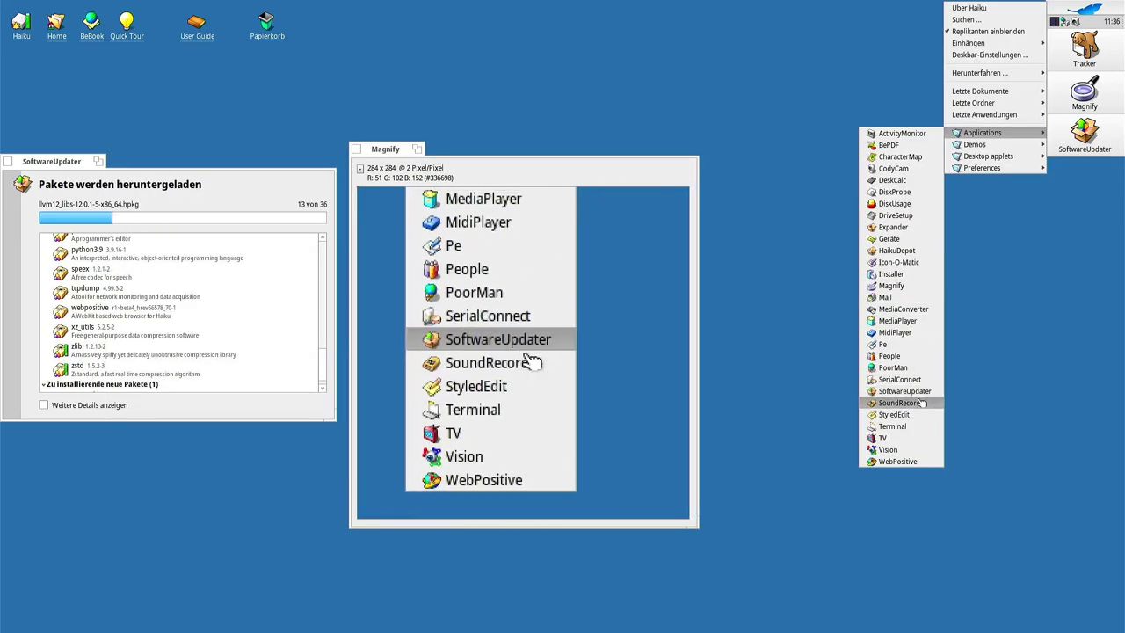
Launch Terminal from the Deskbar's applications, reposition its window and view its terminal commands.
{"action": "left_click", "coordinate": [899, 427]}
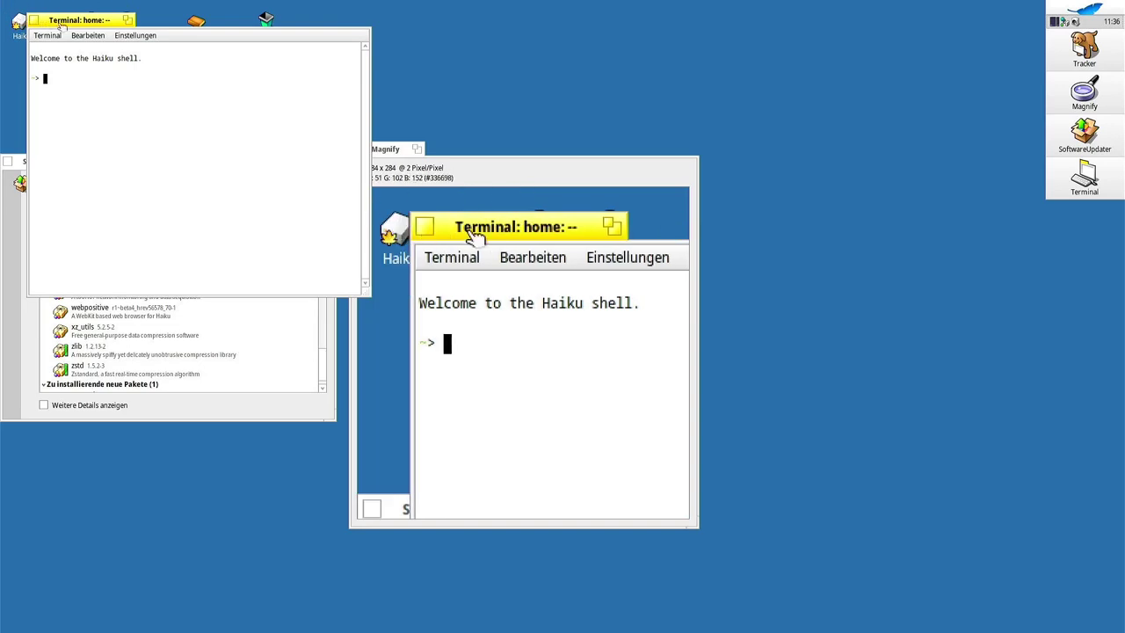
{"action": "left_click_drag", "start_coordinate": [72, 26], "coordinate": [537, 70]}
{"action": "left_click", "coordinate": [168, 62]}
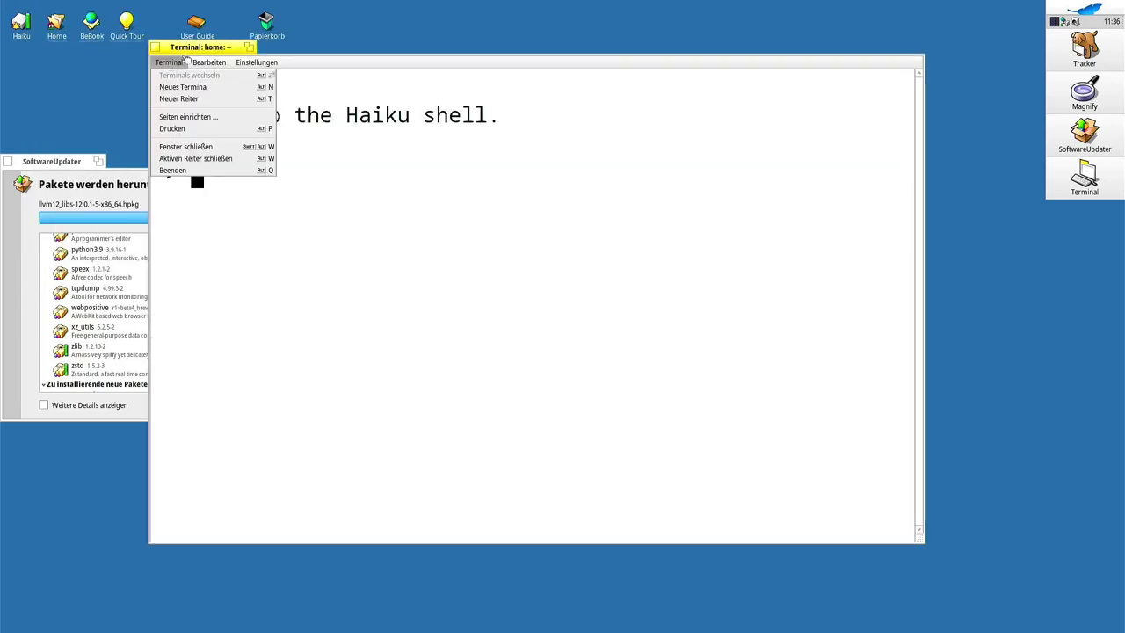
{"action": "left_click", "coordinate": [441, 183]}
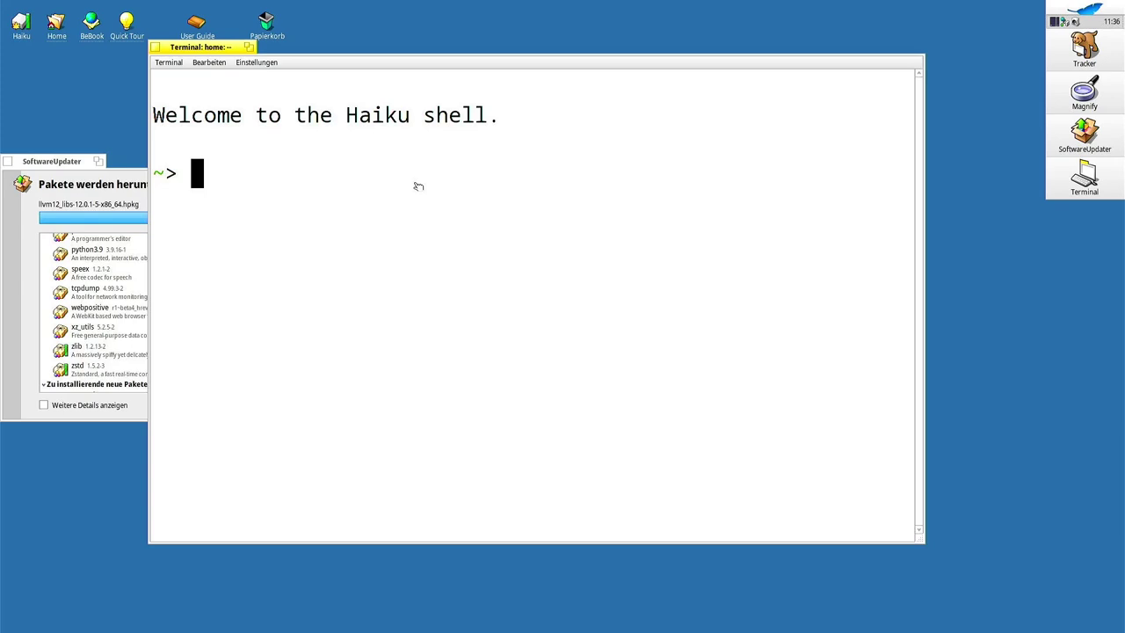
Look up the default shell's path in Terminal with which $SHELL, and clear the terminal output.
{"action": "type", "text": "whi"}
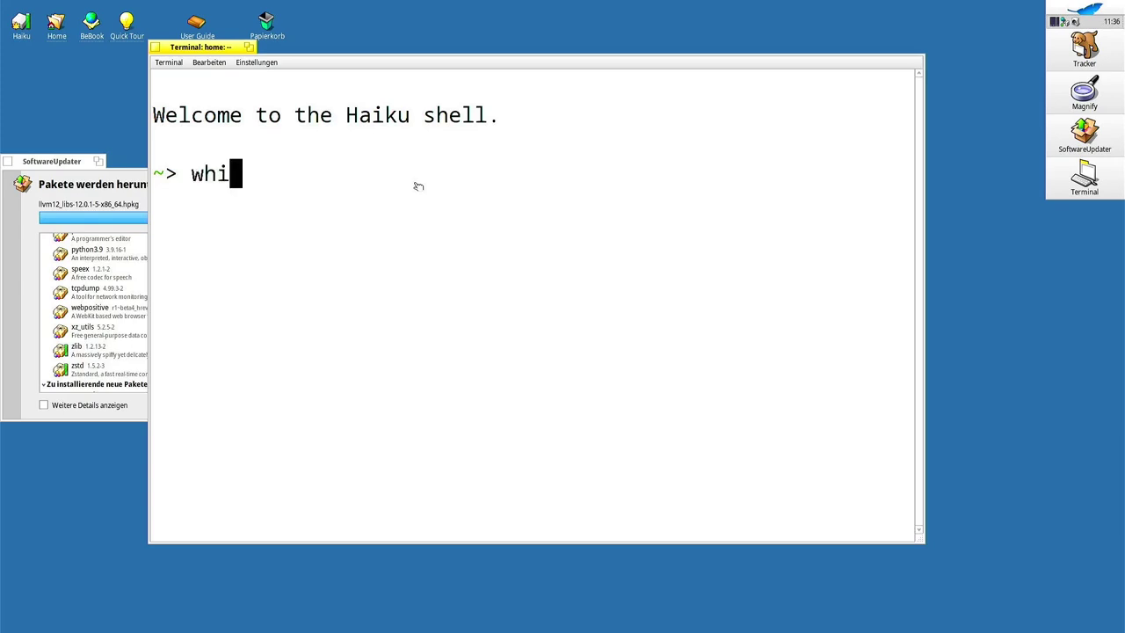
{"action": "type", "text": "ch $"}
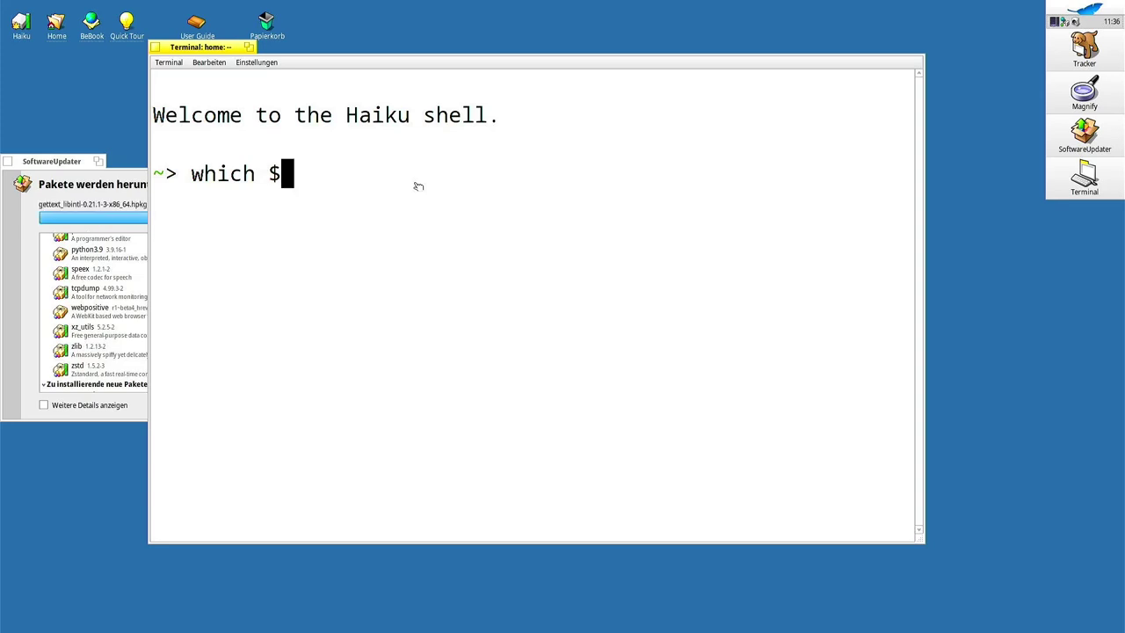
{"action": "type", "text": "SHELL"}
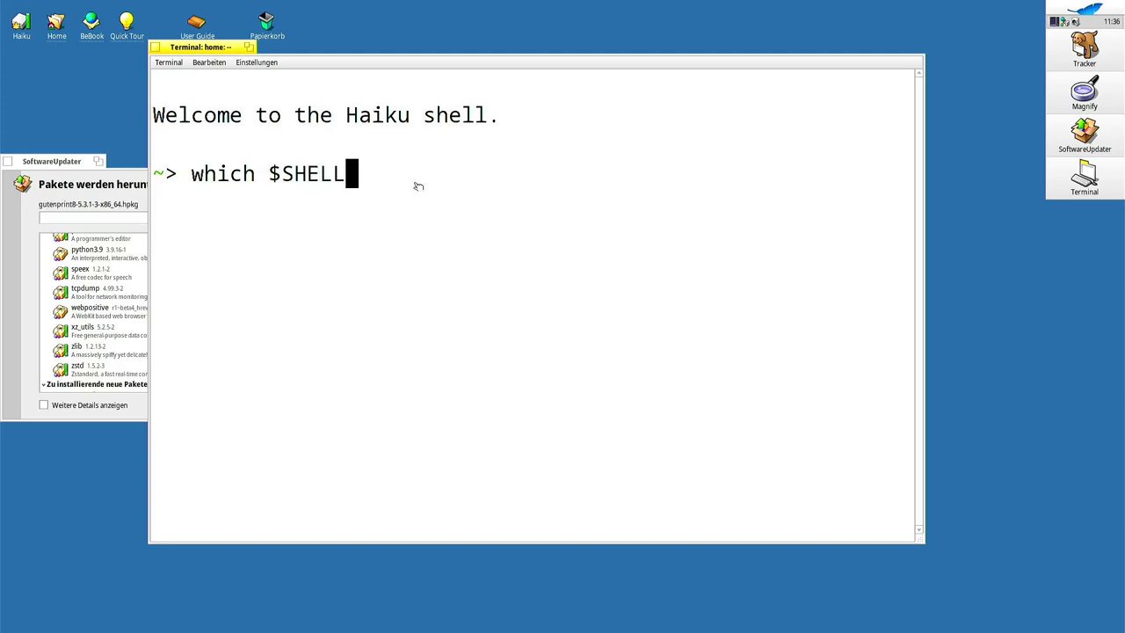
{"action": "key", "text": "Return"}
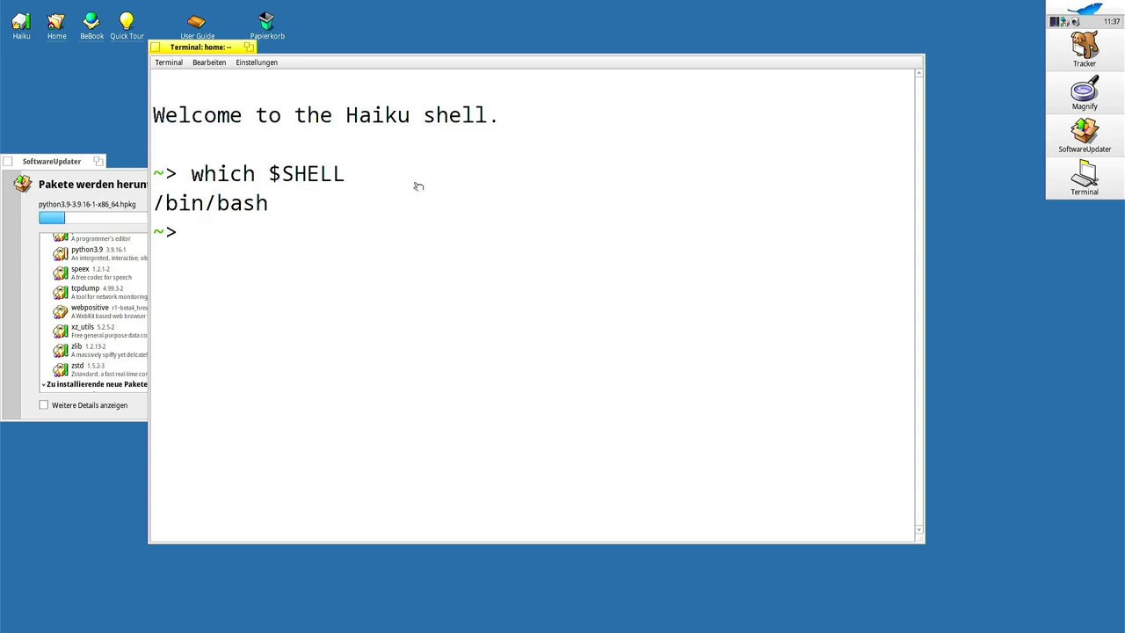
{"action": "key", "text": "ctrl+l"}
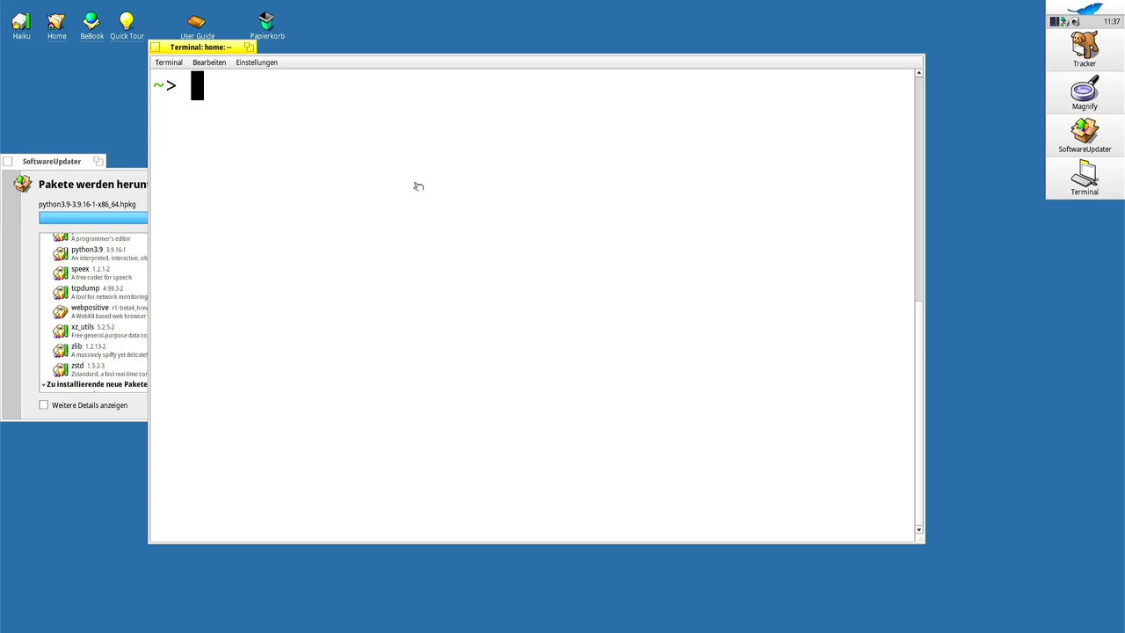
List the home folder's contents with ls and in detail with ls -la.
{"action": "type", "text": "ls"}
{"action": "key", "text": "Return"}
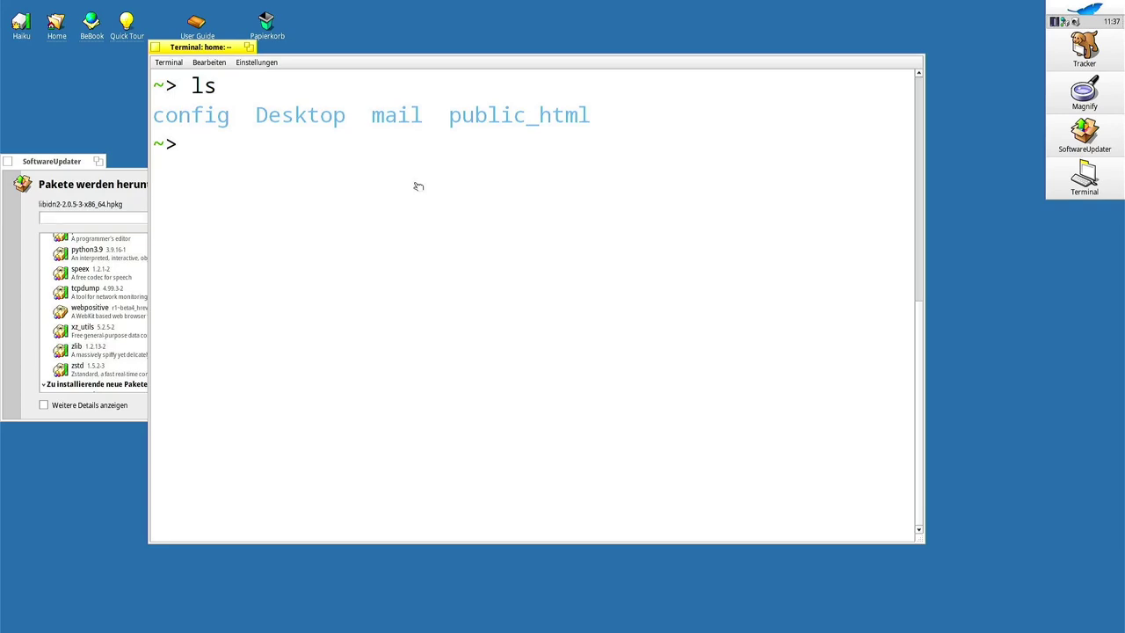
{"action": "type", "text": "ls "}
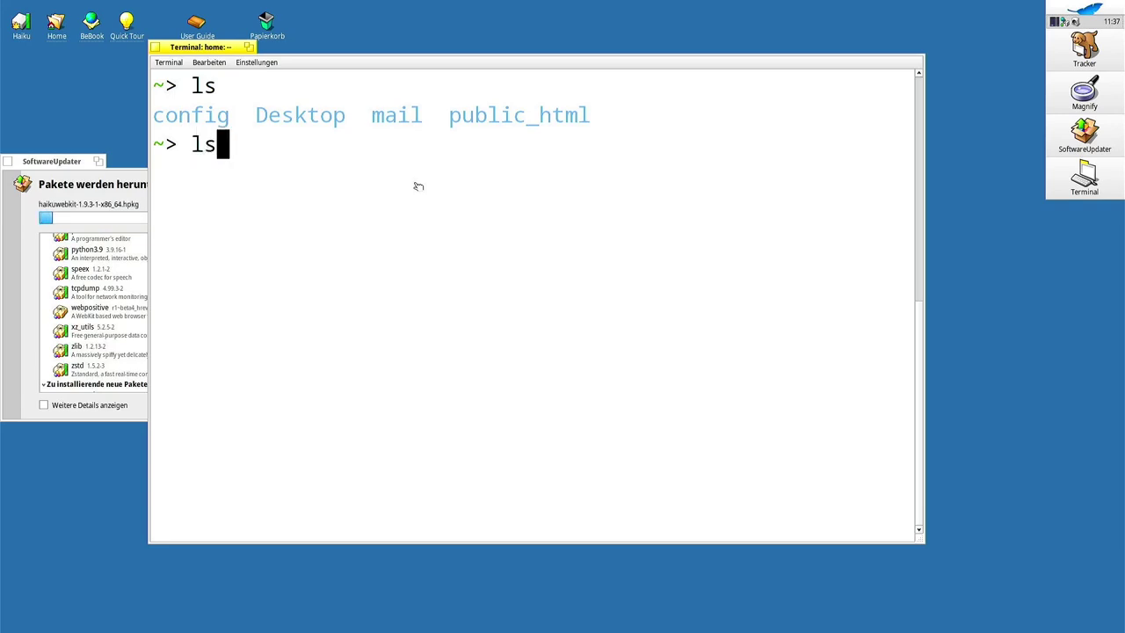
{"action": "type", "text": "-la"}
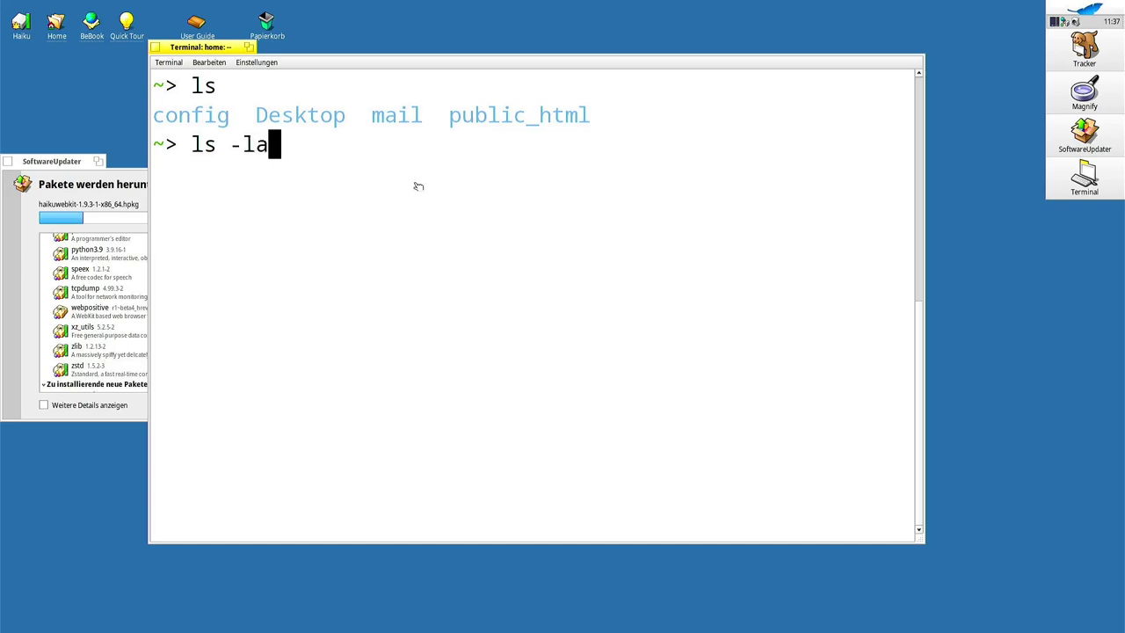
{"action": "key", "text": "Return"}
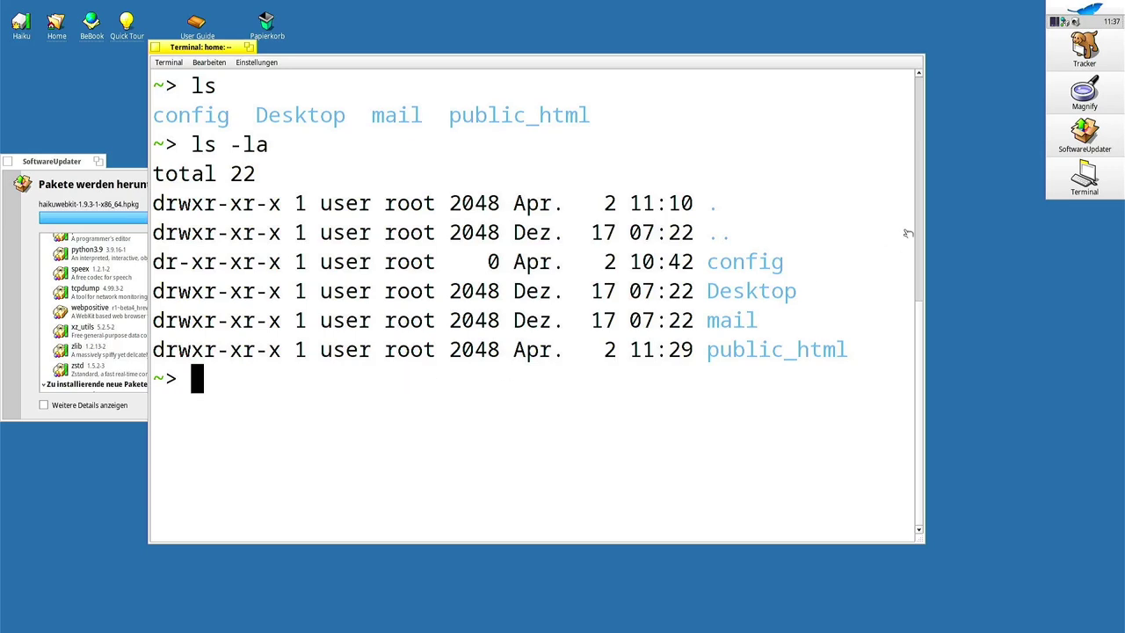
Clear the terminal, try the sudo command and query the current account with whoami.
{"action": "key", "text": "ctrl+l"}
{"action": "type", "text": "sudo"}
{"action": "key", "text": "Return"}
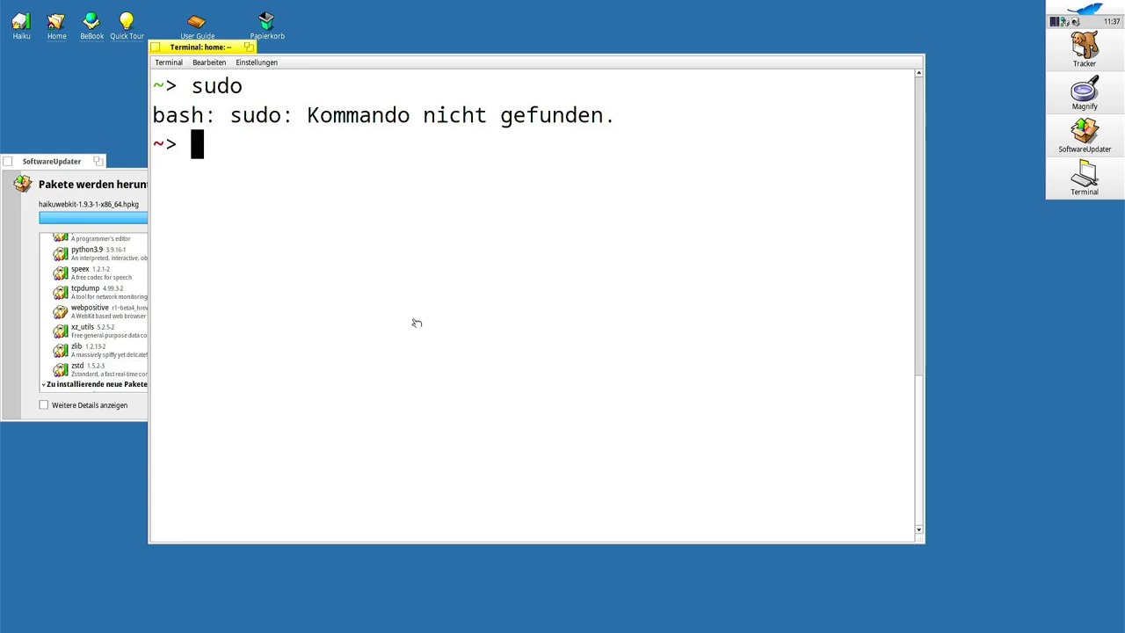
{"action": "key", "text": "ctrl+l"}
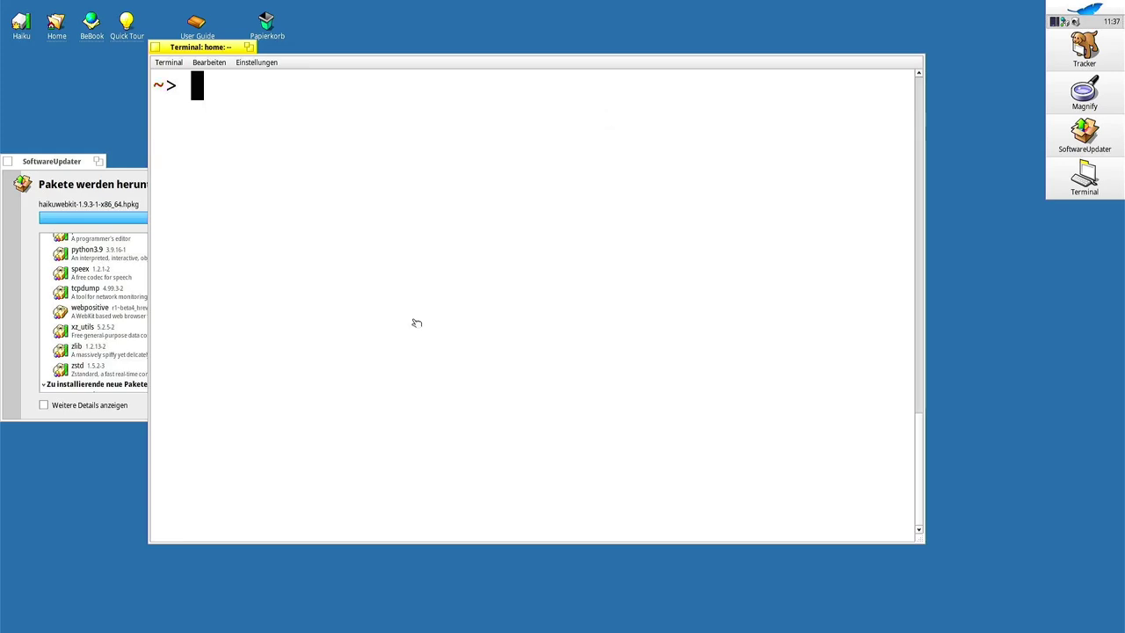
{"action": "type", "text": "whoami"}
{"action": "key", "text": "Return"}
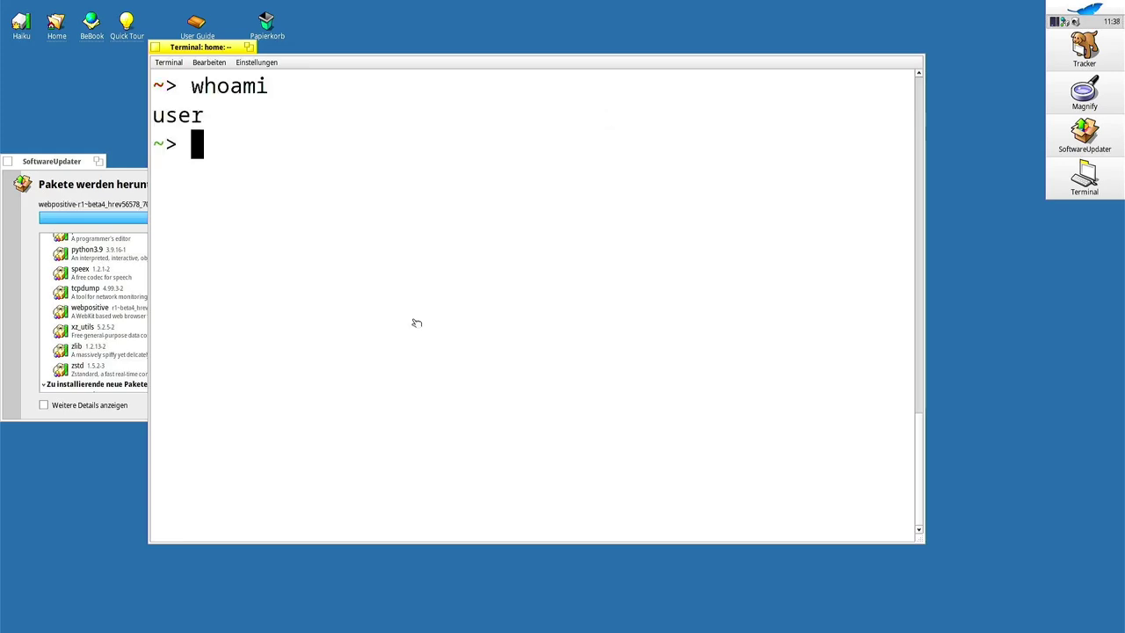
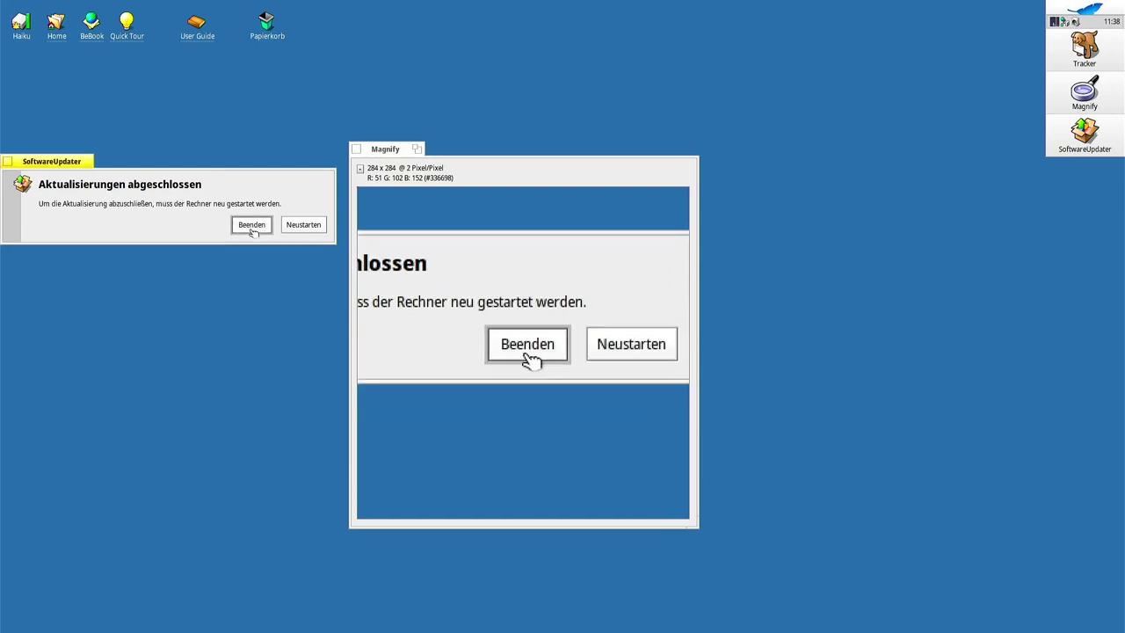
Quit SoftwareUpdater without restarting the computer and launch the Vision IRC client from the Deskbar's applications.
{"action": "left_click", "coordinate": [252, 227]}
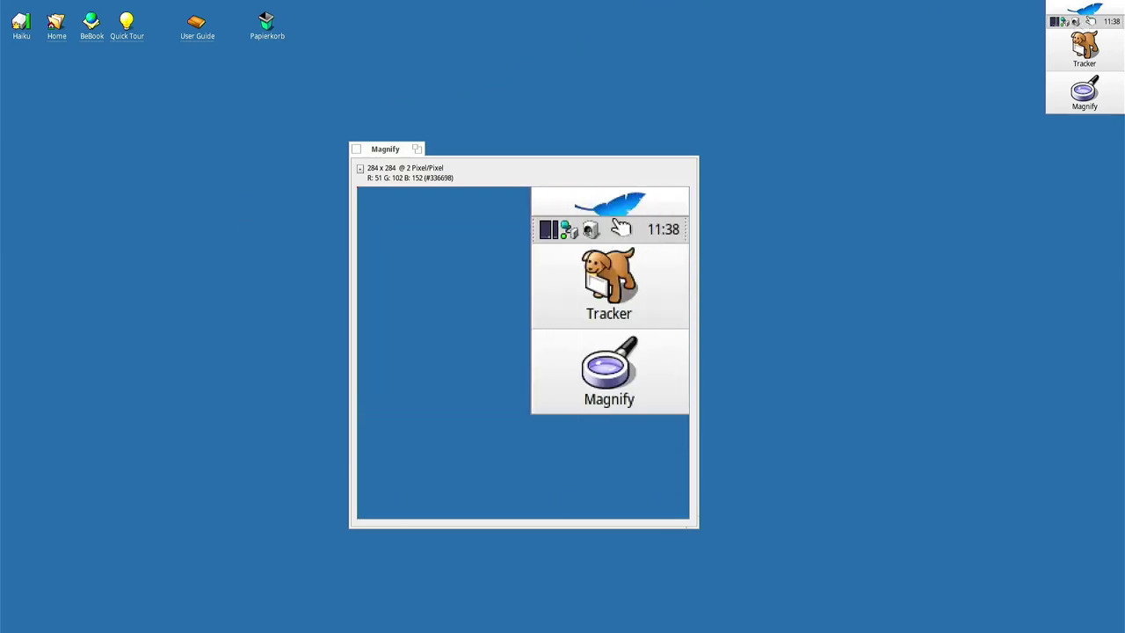
{"action": "left_click", "coordinate": [1087, 9]}
{"action": "mouse_move", "coordinate": [982, 132]}
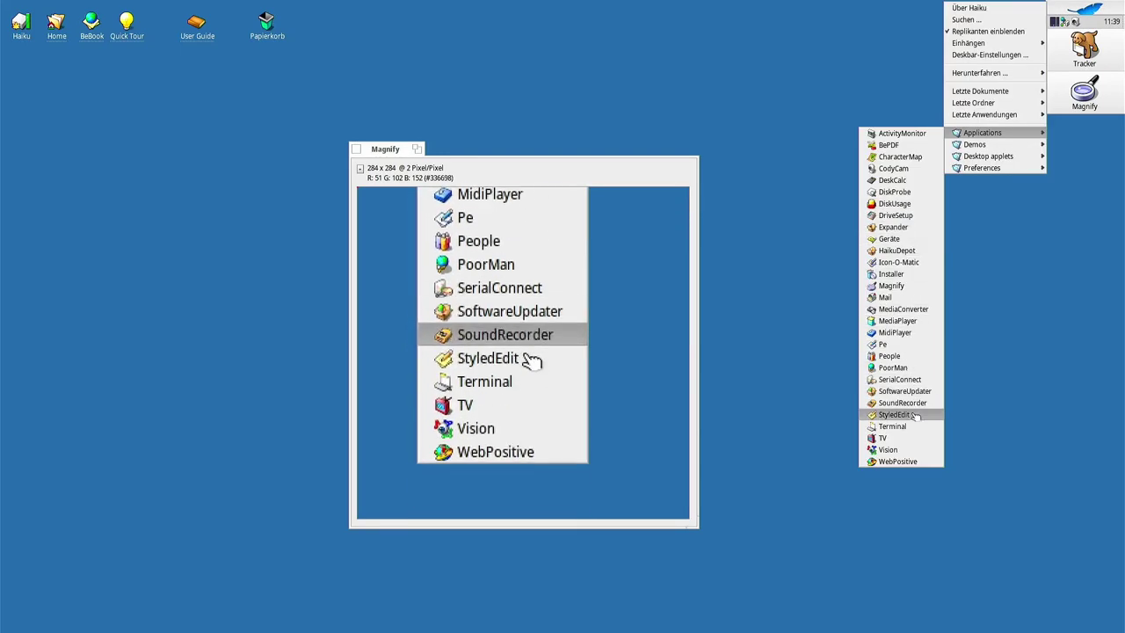
{"action": "left_click", "coordinate": [889, 449]}
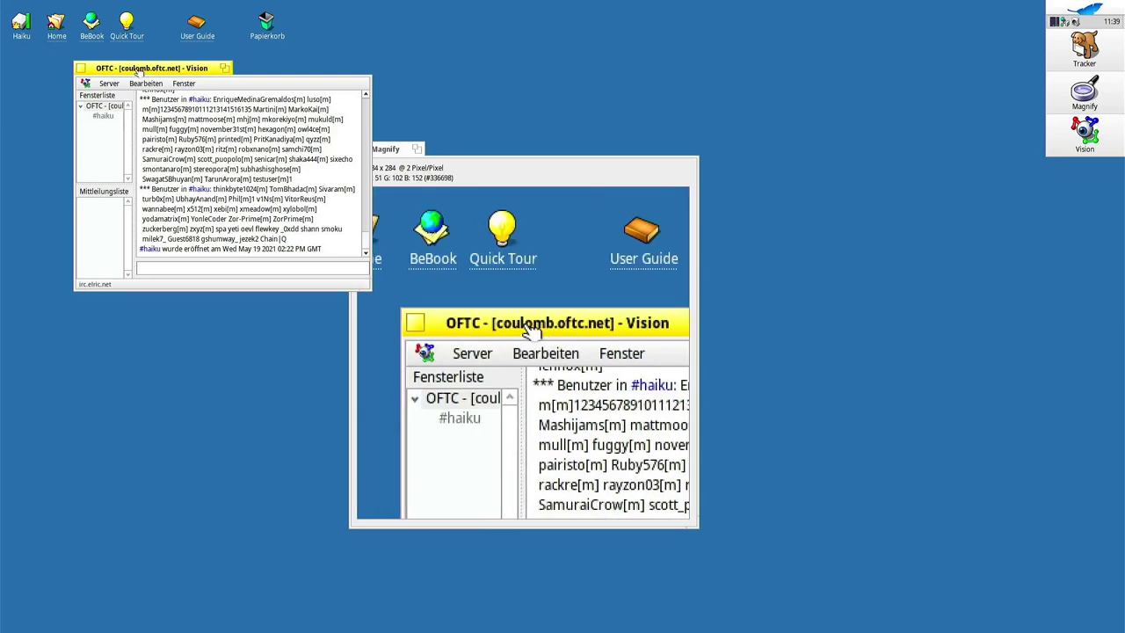
Show the #haiku channel in an enlarged Vision window with a widened window list and browse its user list.
{"action": "left_click_drag", "start_coordinate": [120, 70], "coordinate": [88, 50]}
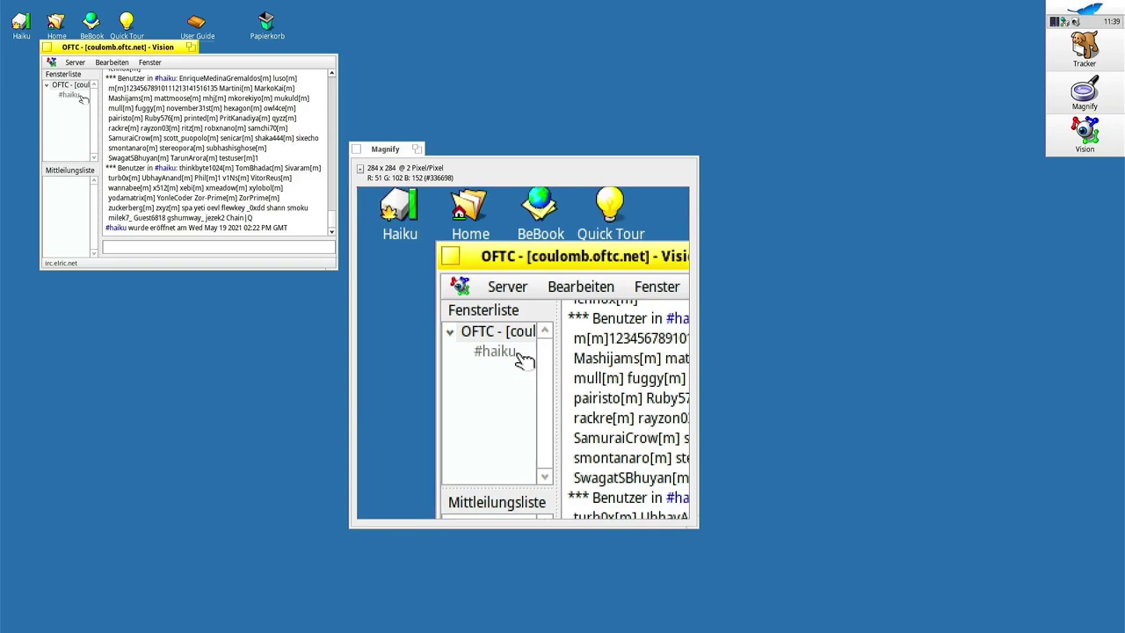
{"action": "left_click_drag", "start_coordinate": [99, 101], "coordinate": [161, 102]}
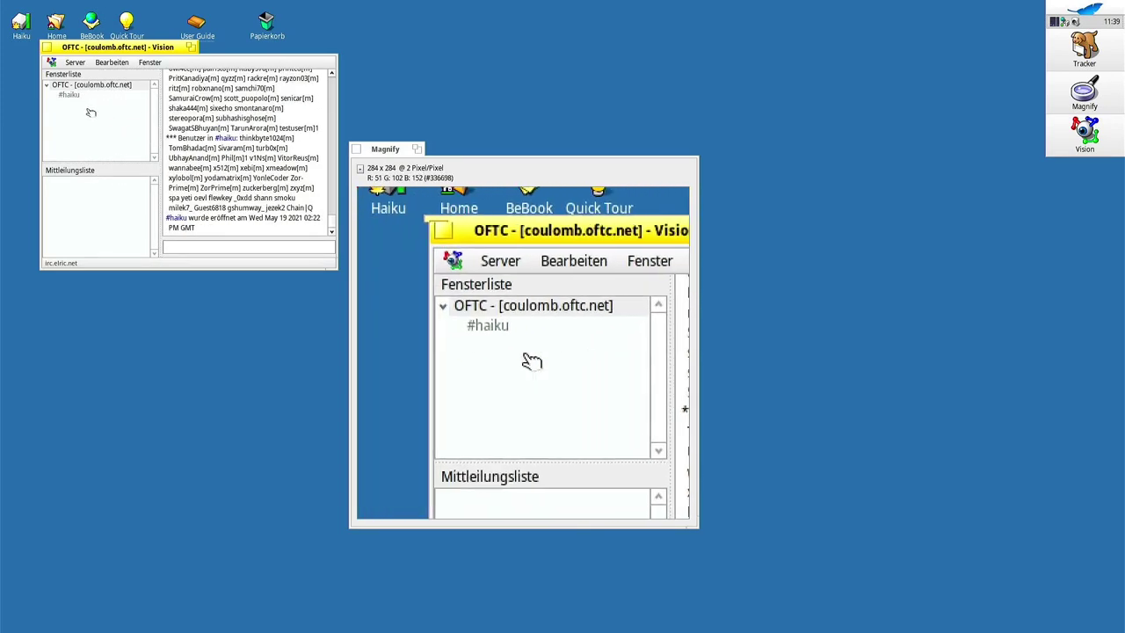
{"action": "left_click", "coordinate": [69, 94]}
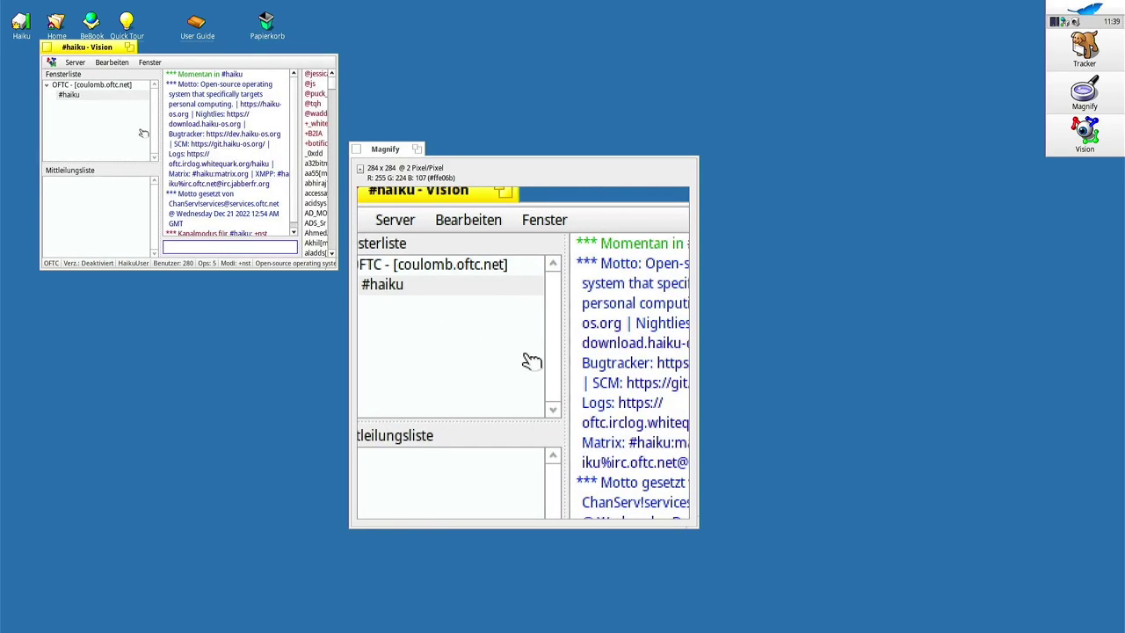
{"action": "left_click", "coordinate": [129, 46]}
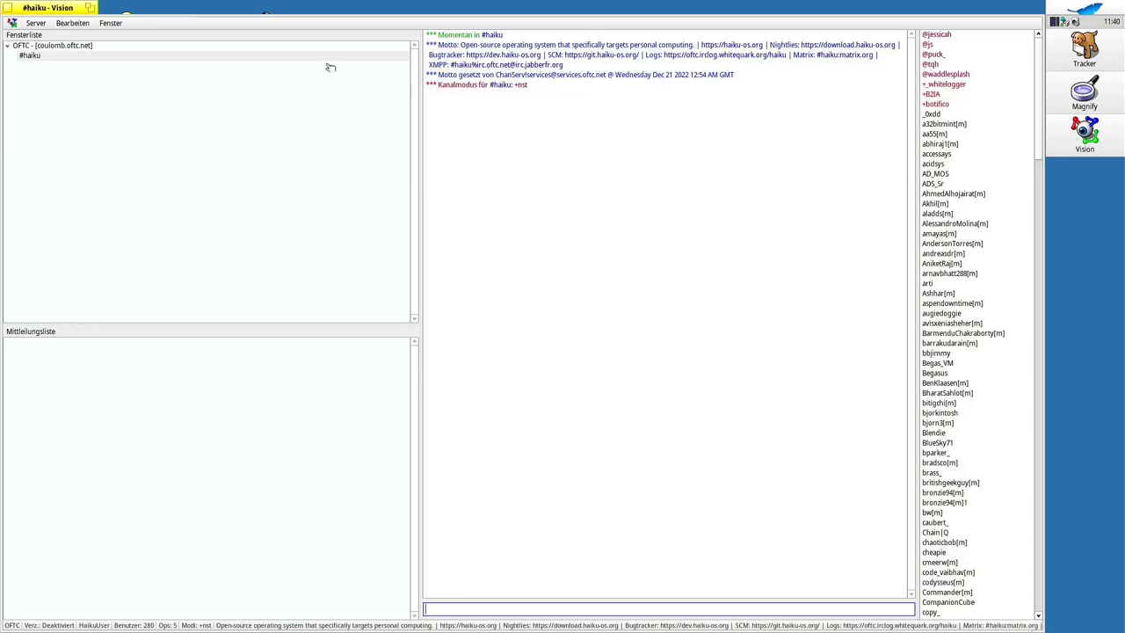
{"action": "scroll", "coordinate": [962, 146], "scroll_direction": "down", "scroll_amount": 5}
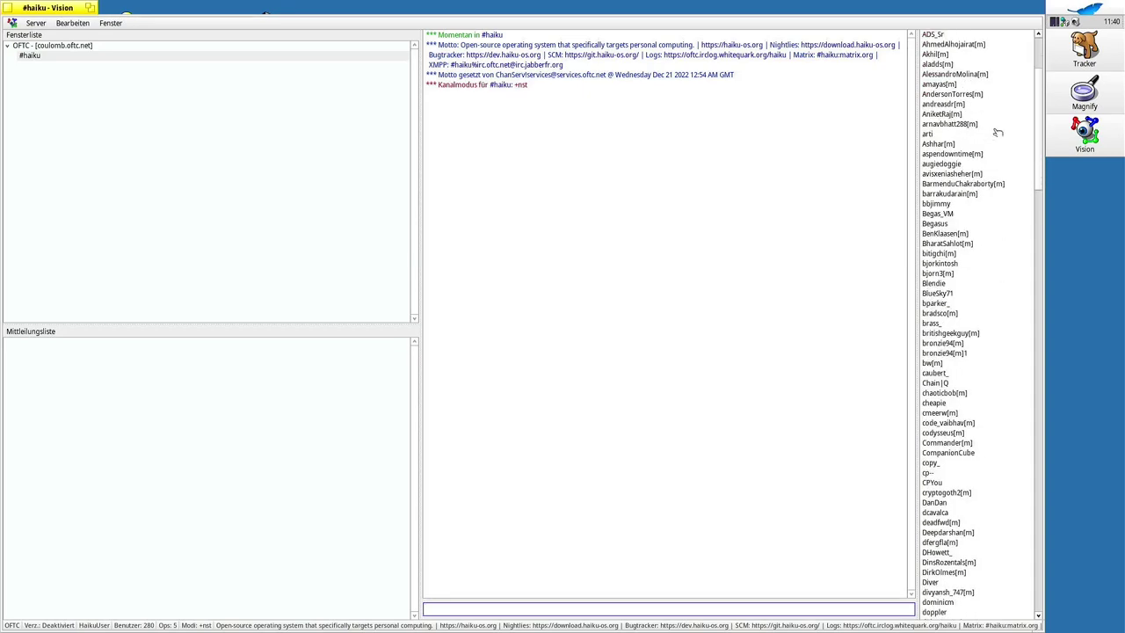
{"action": "left_click_drag", "start_coordinate": [1041, 102], "coordinate": [1033, 480]}
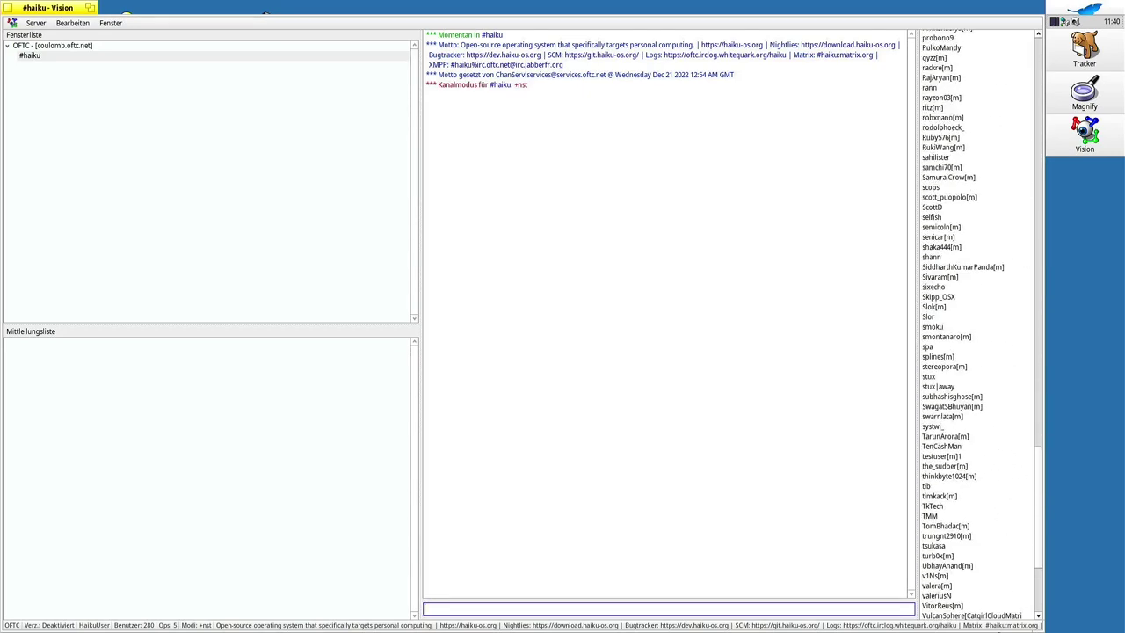
Join the #haiku:matrix.org channel from the links in the #haiku topic and switch back to #haiku.
{"action": "left_click", "coordinate": [997, 627]}
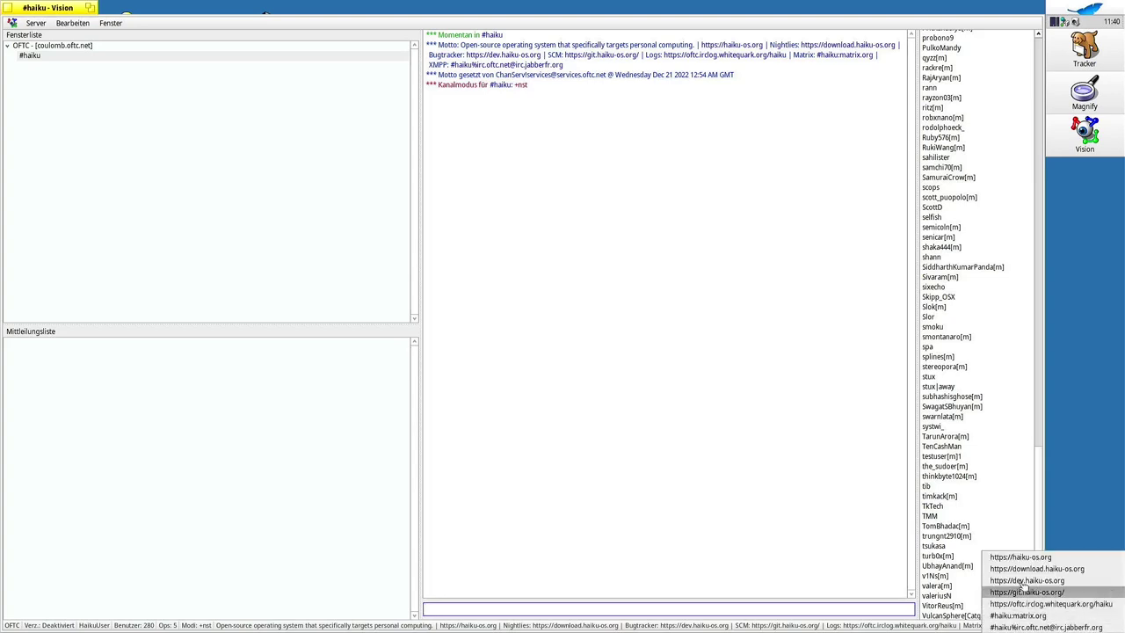
{"action": "left_click", "coordinate": [1034, 617]}
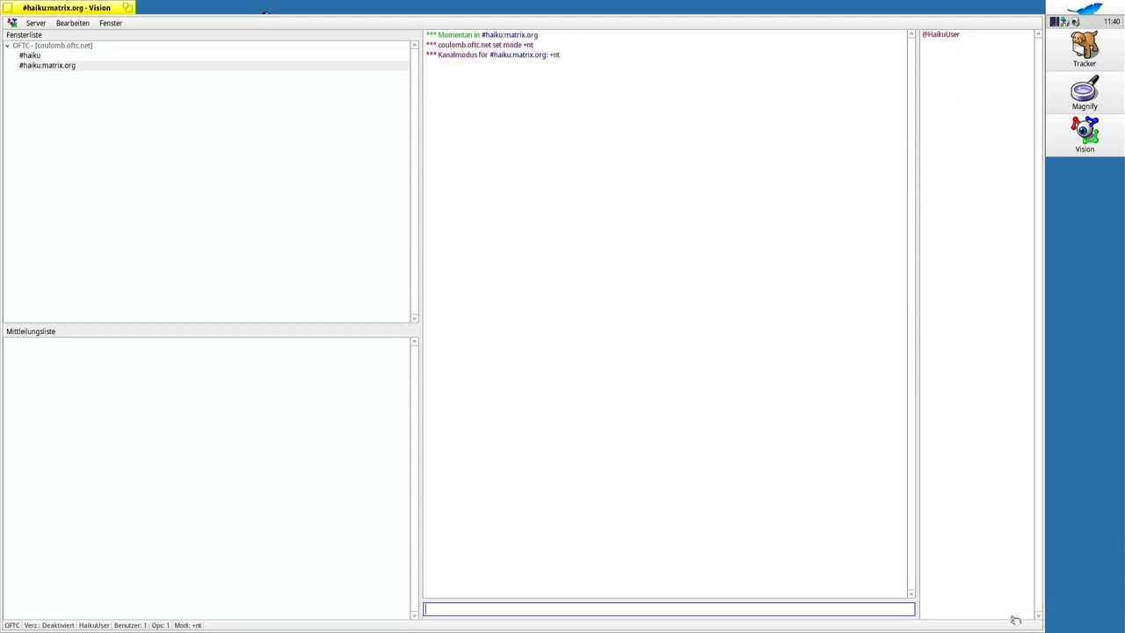
{"action": "key", "text": "alt+Up"}
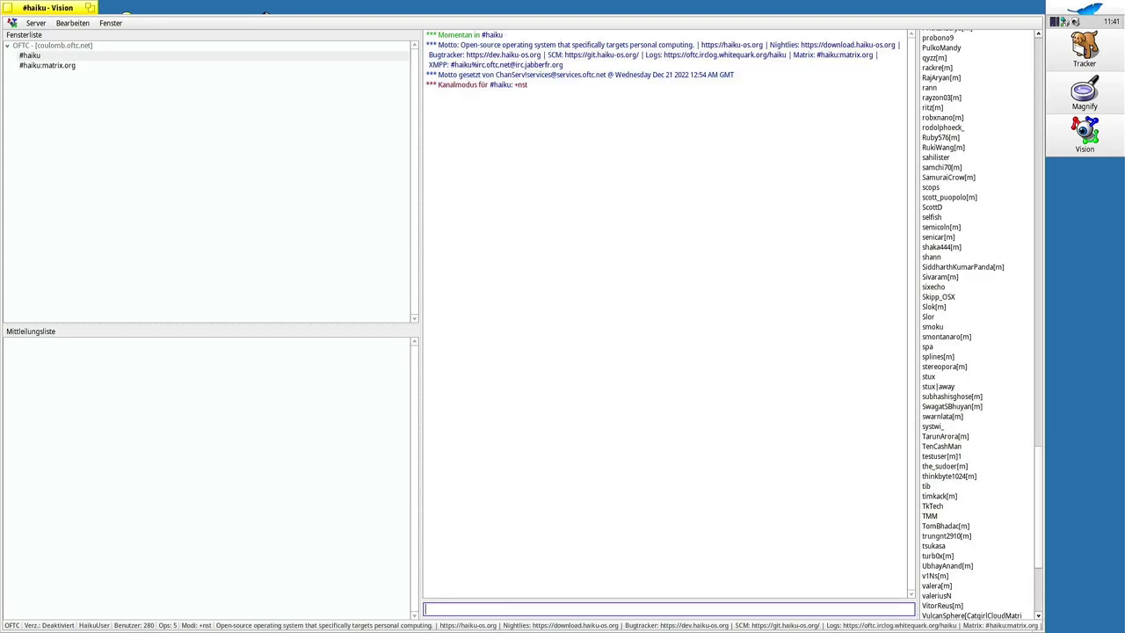
Close Vision and launch the Clock demo from the Deskbar.
{"action": "left_click", "coordinate": [994, 622]}
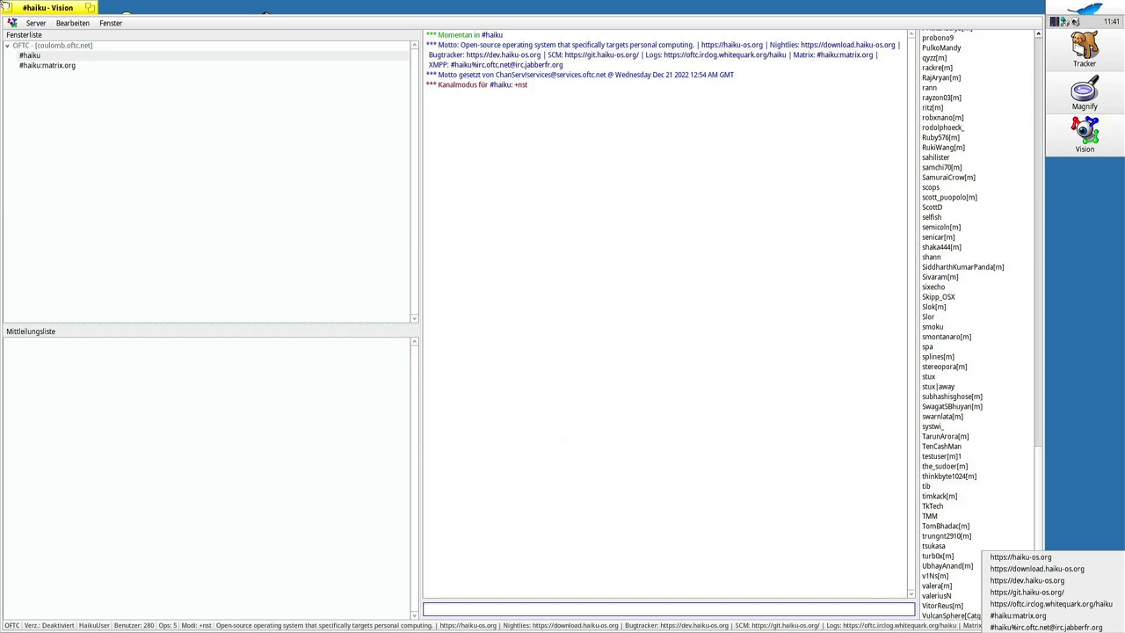
{"action": "left_click", "coordinate": [7, 9]}
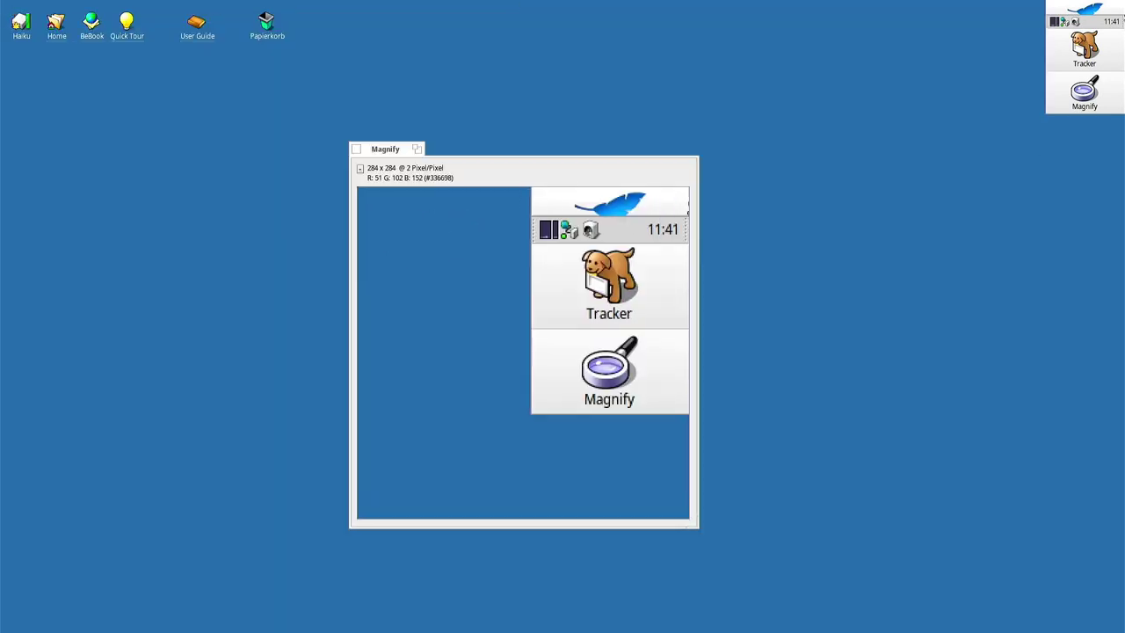
{"action": "left_click", "coordinate": [1099, 8]}
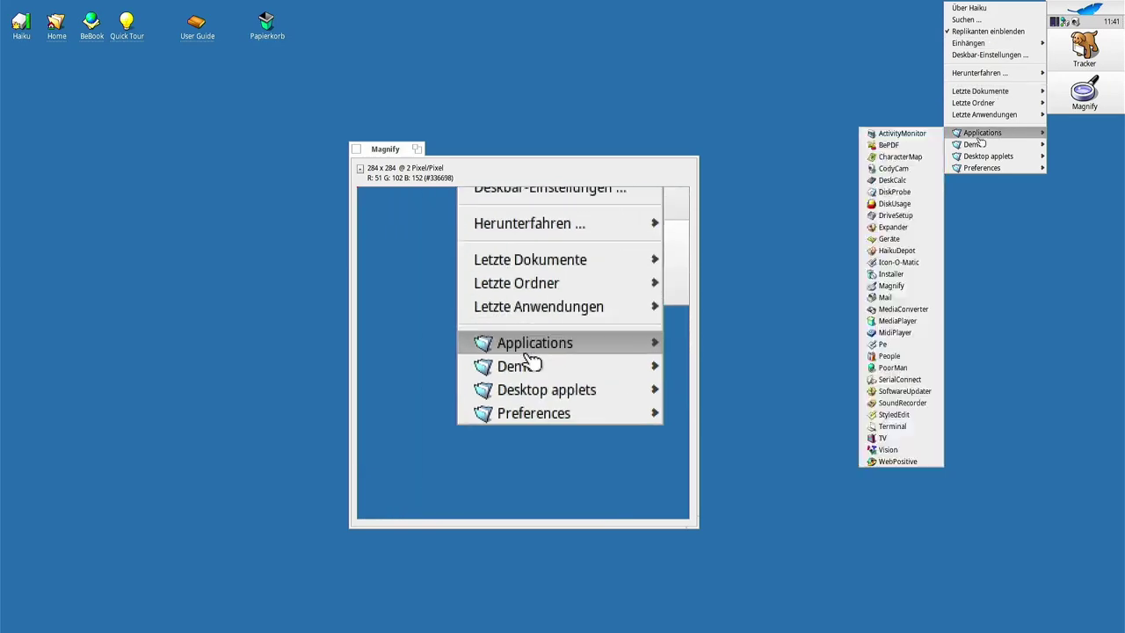
{"action": "mouse_move", "coordinate": [974, 135]}
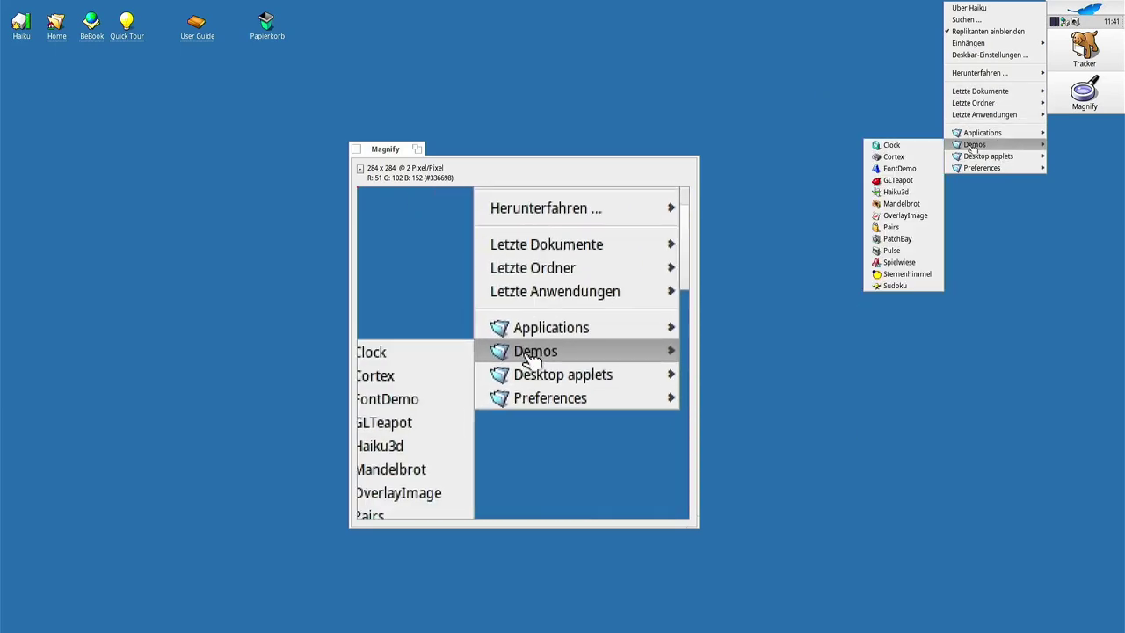
{"action": "left_click", "coordinate": [891, 145]}
Place a Clock replicant on the desktop, move the Clock window aside and put the replicant beside the Deskbar.
{"action": "left_click_drag", "start_coordinate": [79, 55], "coordinate": [129, 125]}
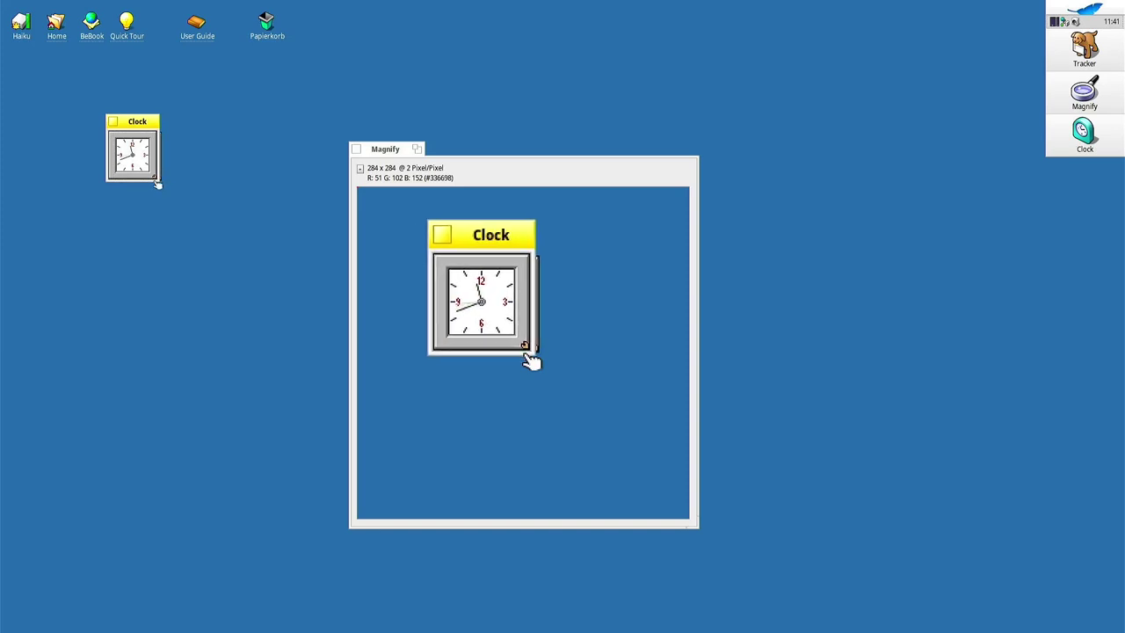
{"action": "left_click_drag", "start_coordinate": [126, 122], "coordinate": [51, 99]}
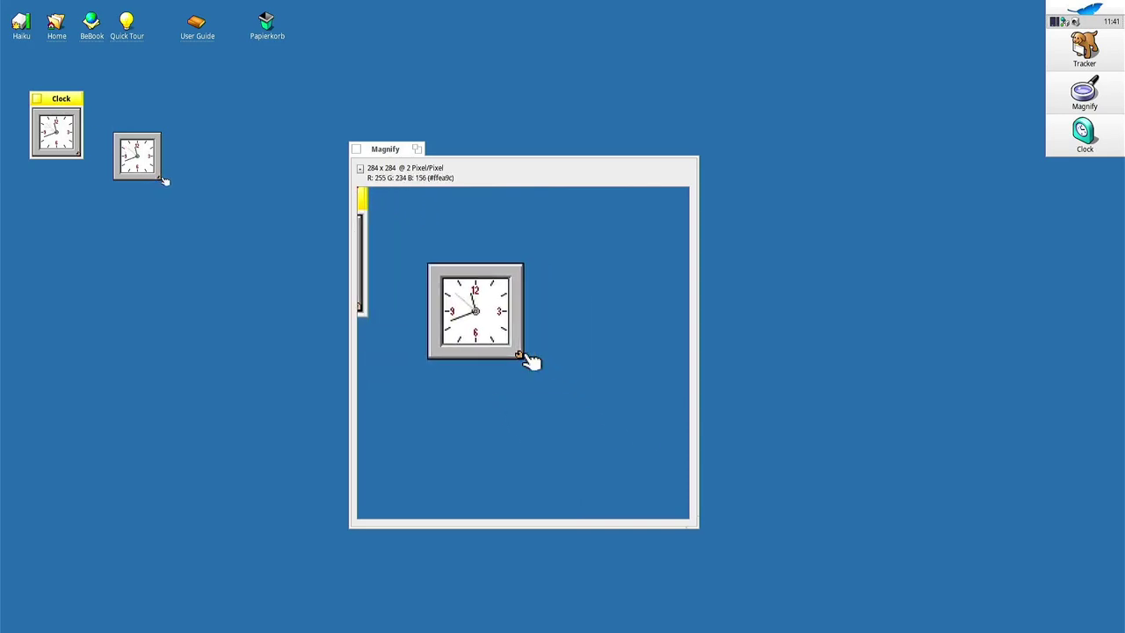
{"action": "left_click_drag", "start_coordinate": [160, 180], "coordinate": [838, 53]}
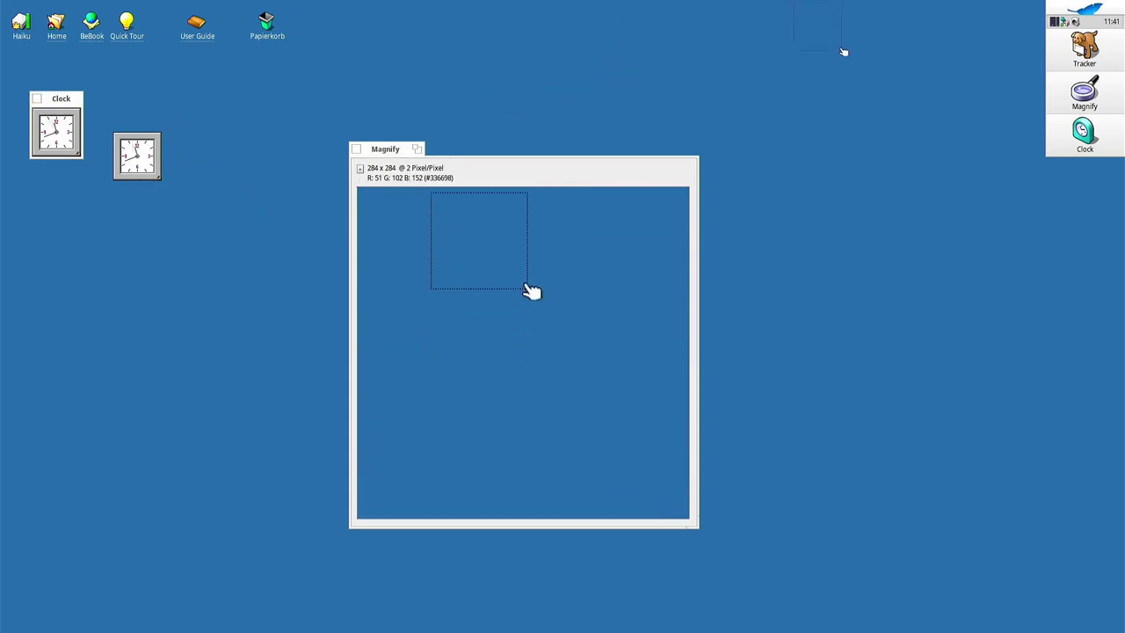
{"action": "left_click_drag", "start_coordinate": [980, 67], "coordinate": [974, 86]}
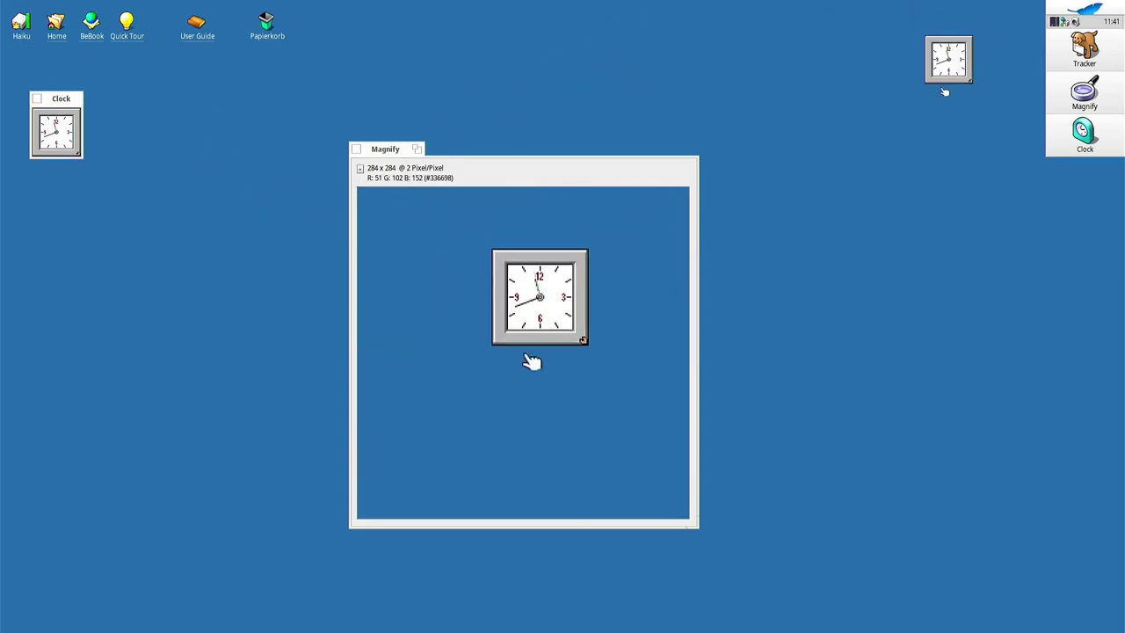
Switch the desktop Clock replicant to the Be face and remove the replicant from the desktop.
{"action": "left_click", "coordinate": [949, 72]}
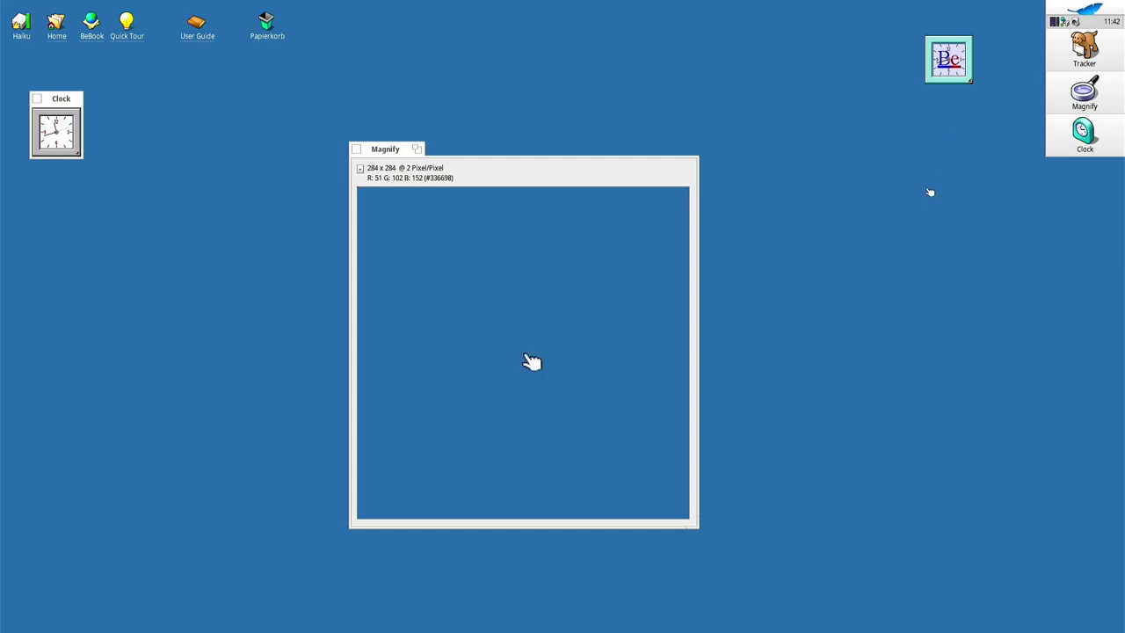
{"action": "left_click", "coordinate": [970, 82]}
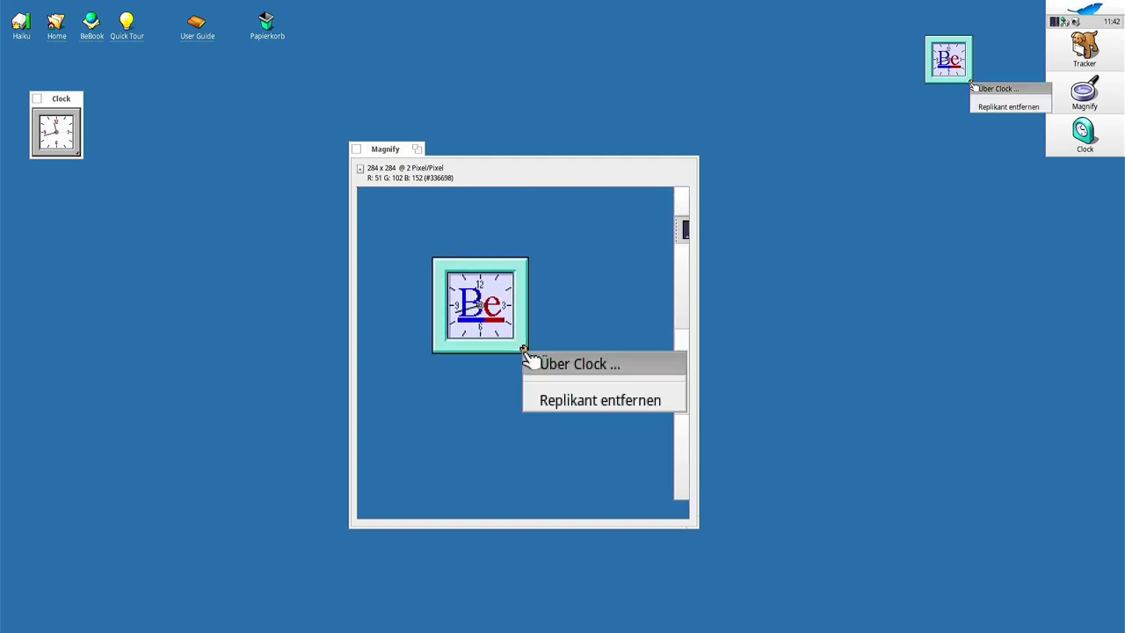
{"action": "left_click", "coordinate": [988, 107]}
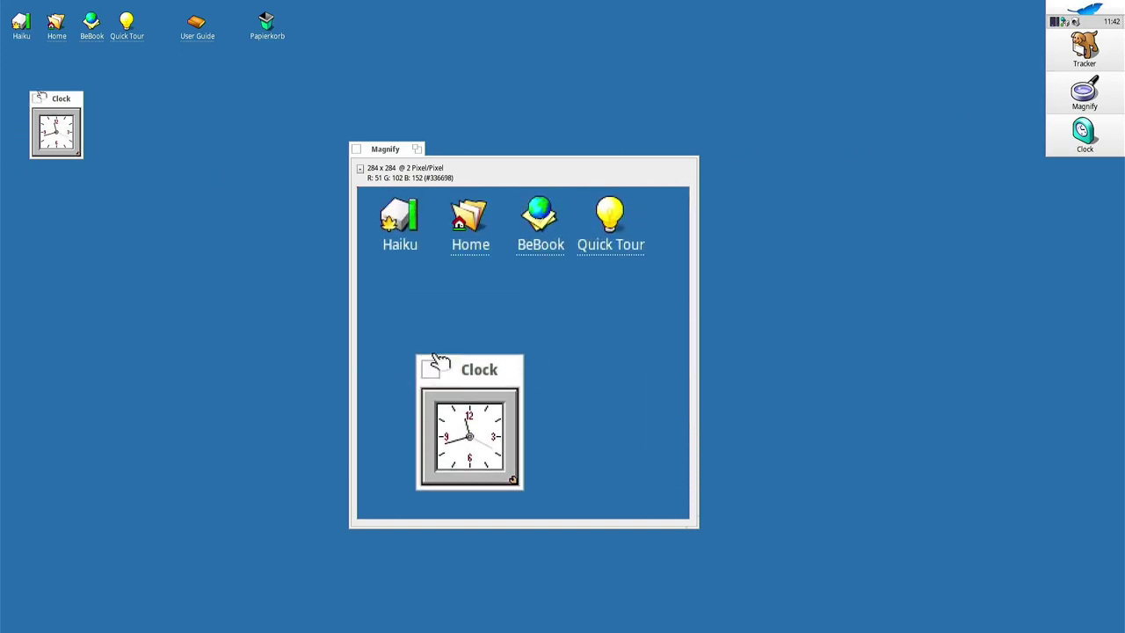
Close the Clock window and launch the Haiku3d demo from the Deskbar.
{"action": "left_click", "coordinate": [36, 98]}
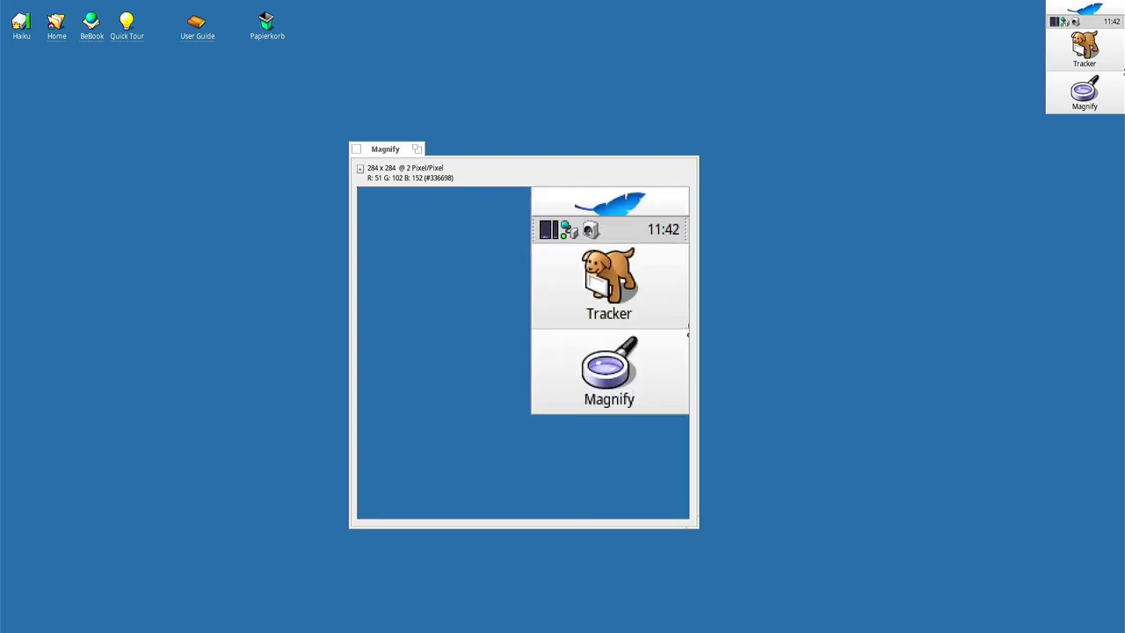
{"action": "left_click", "coordinate": [1081, 5]}
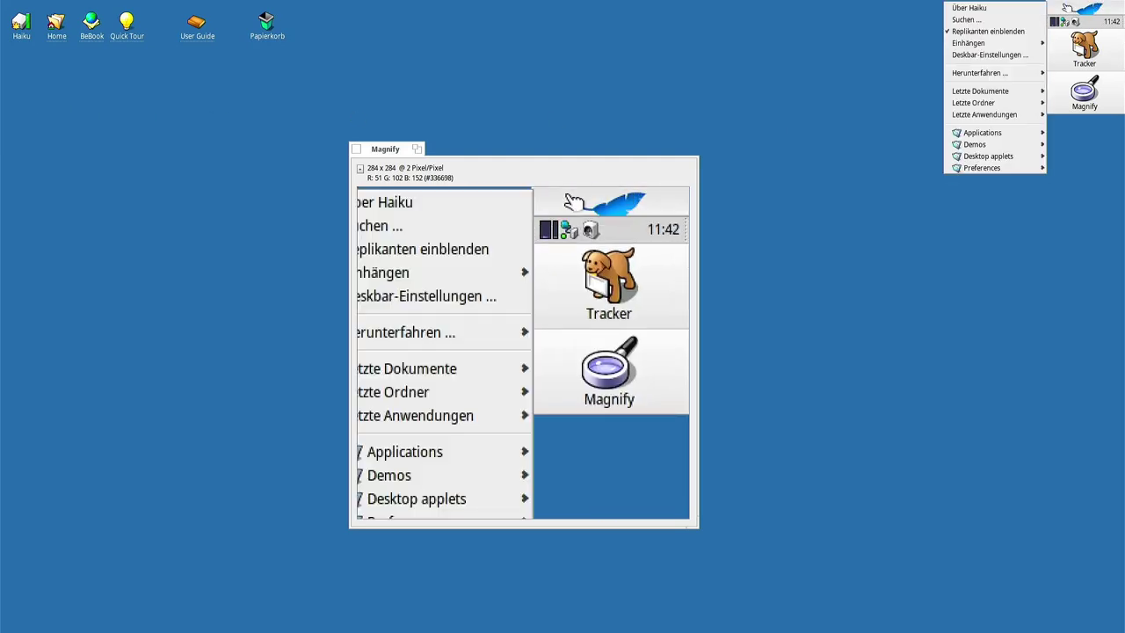
{"action": "mouse_move", "coordinate": [990, 169]}
{"action": "mouse_move", "coordinate": [975, 145]}
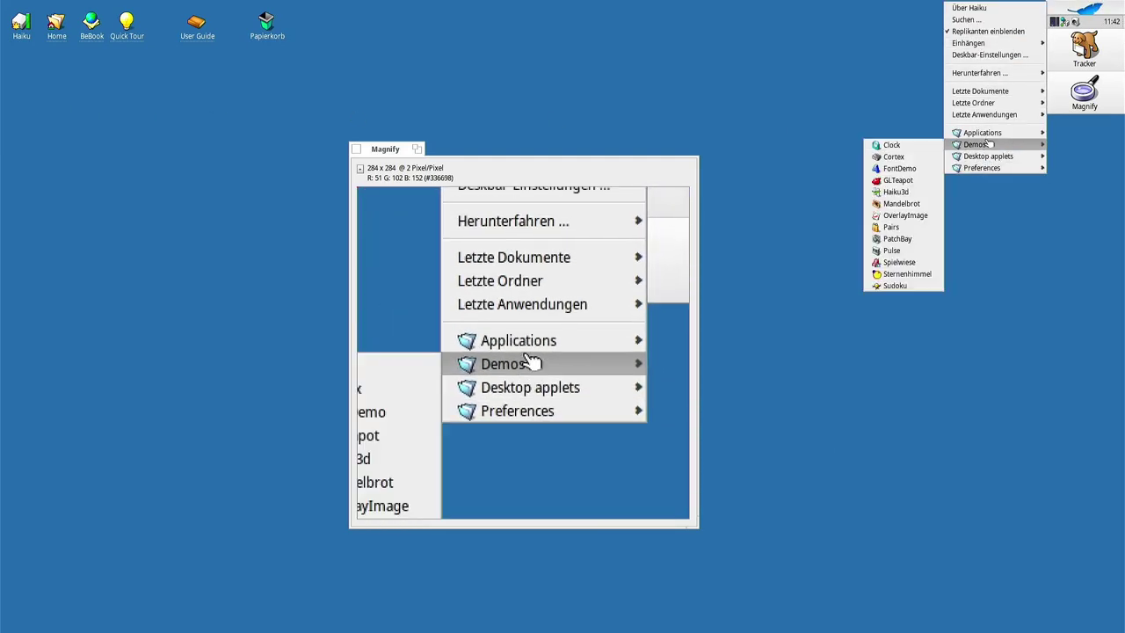
{"action": "left_click", "coordinate": [905, 193]}
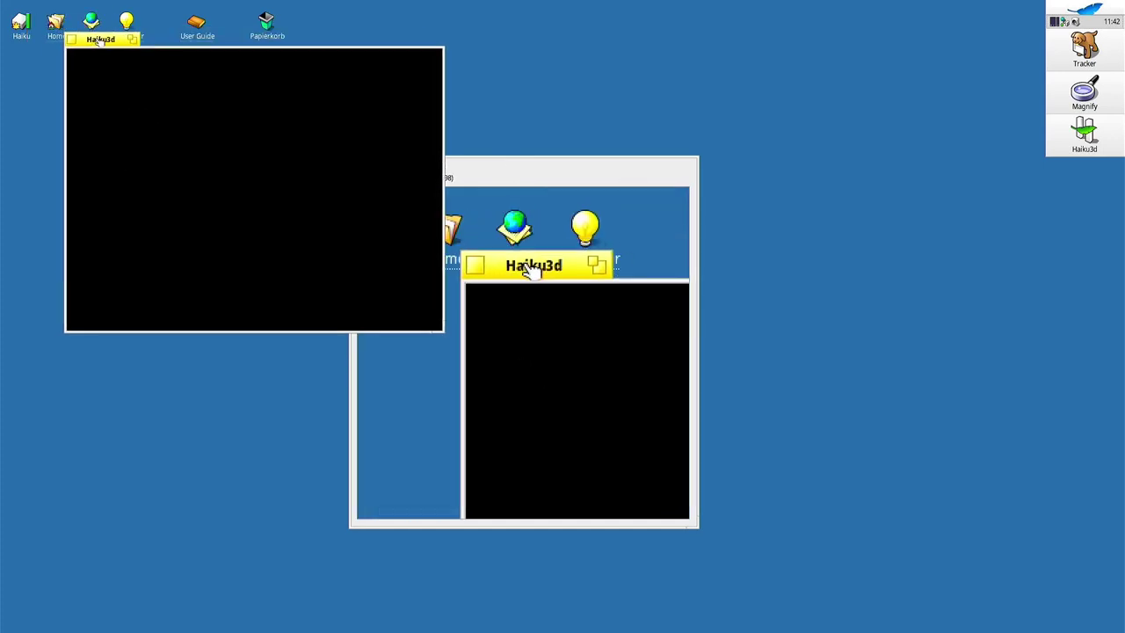
Enlarge and close the Haiku3d window, and launch the GLTeapot demo from the Deskbar.
{"action": "left_click", "coordinate": [94, 20]}
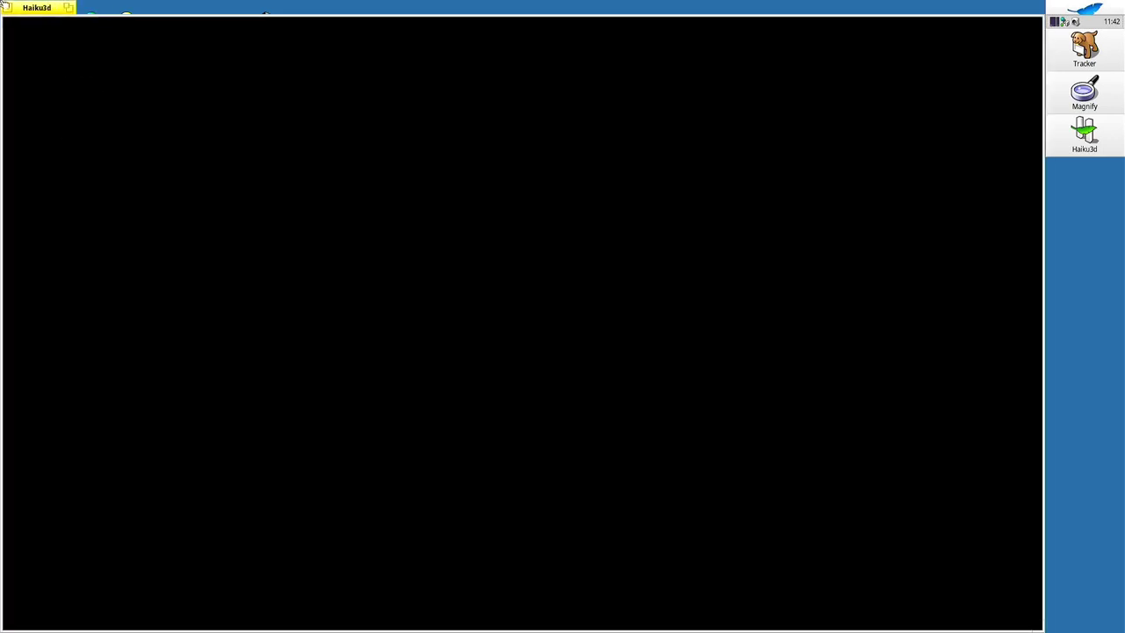
{"action": "left_click", "coordinate": [11, 7]}
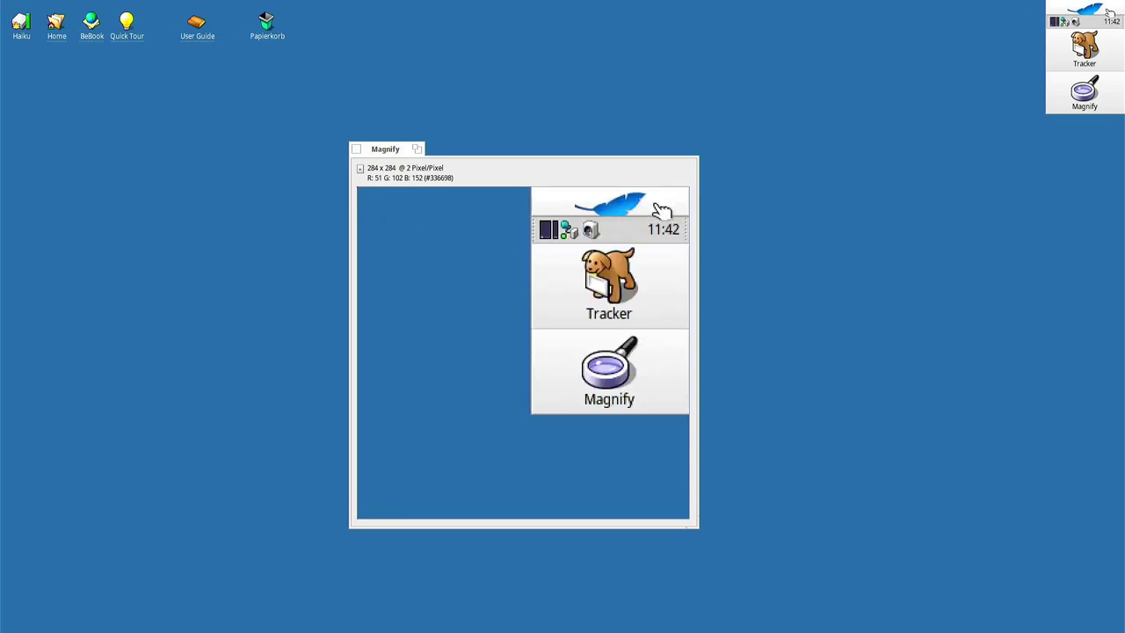
{"action": "left_click", "coordinate": [1110, 10]}
{"action": "mouse_move", "coordinate": [992, 156]}
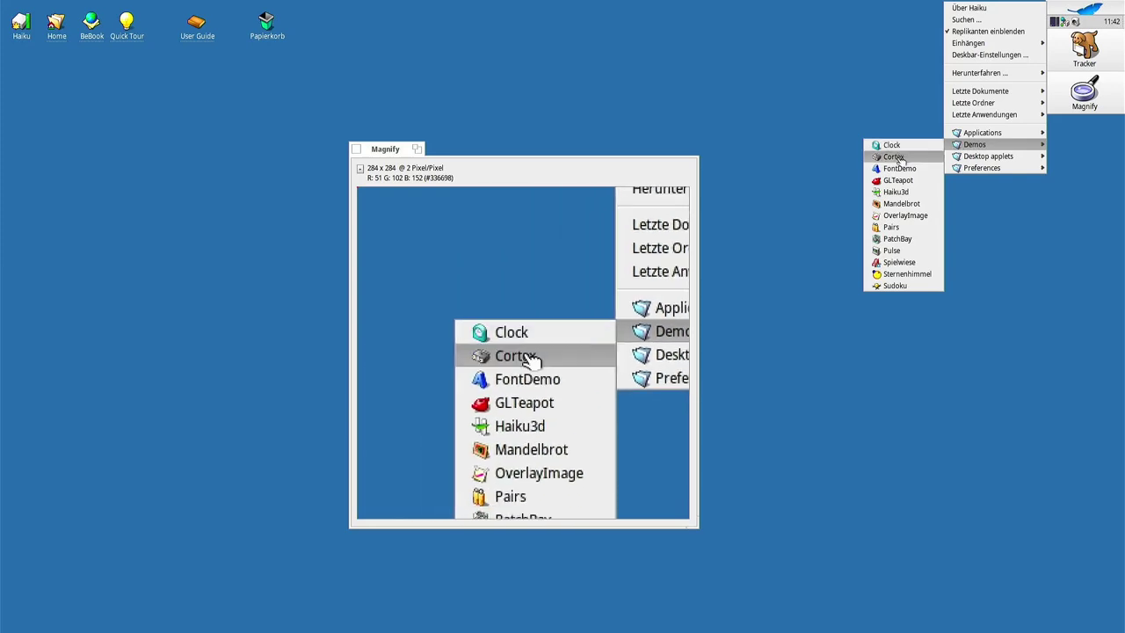
{"action": "left_click", "coordinate": [898, 180]}
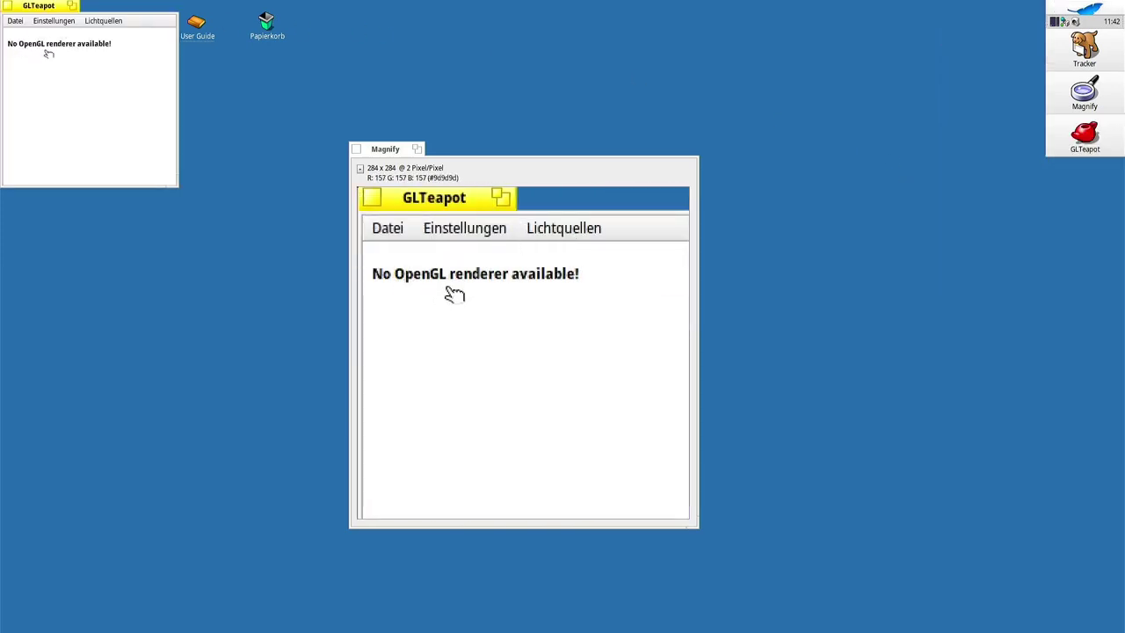
Review GLTeapot's rendering settings and file commands and close the demo.
{"action": "left_click", "coordinate": [32, 21]}
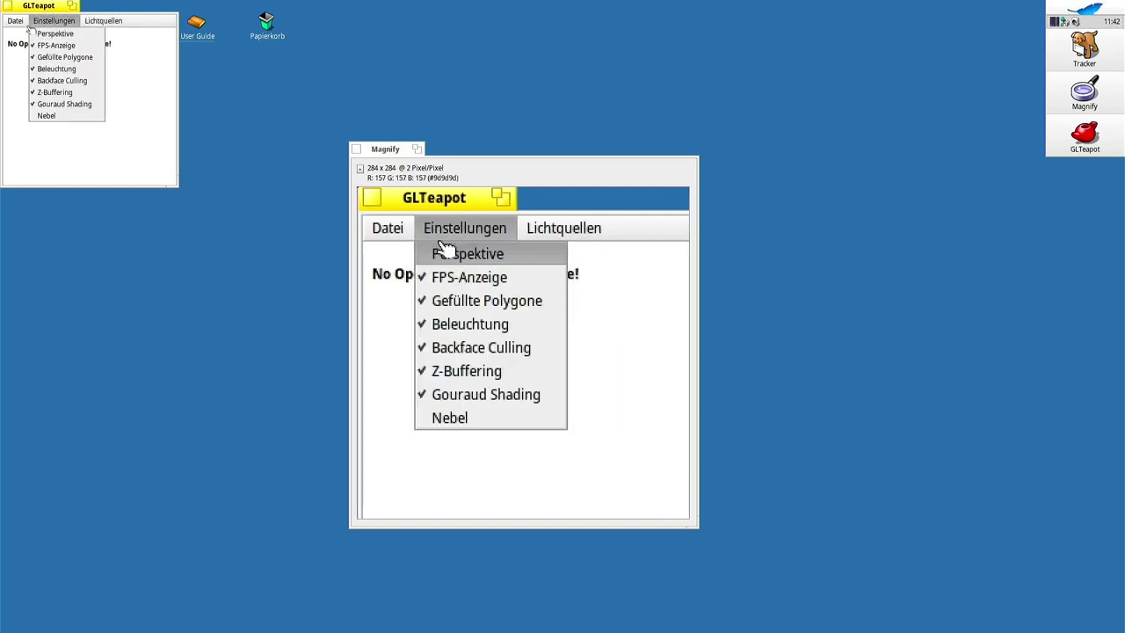
{"action": "mouse_move", "coordinate": [4, 29]}
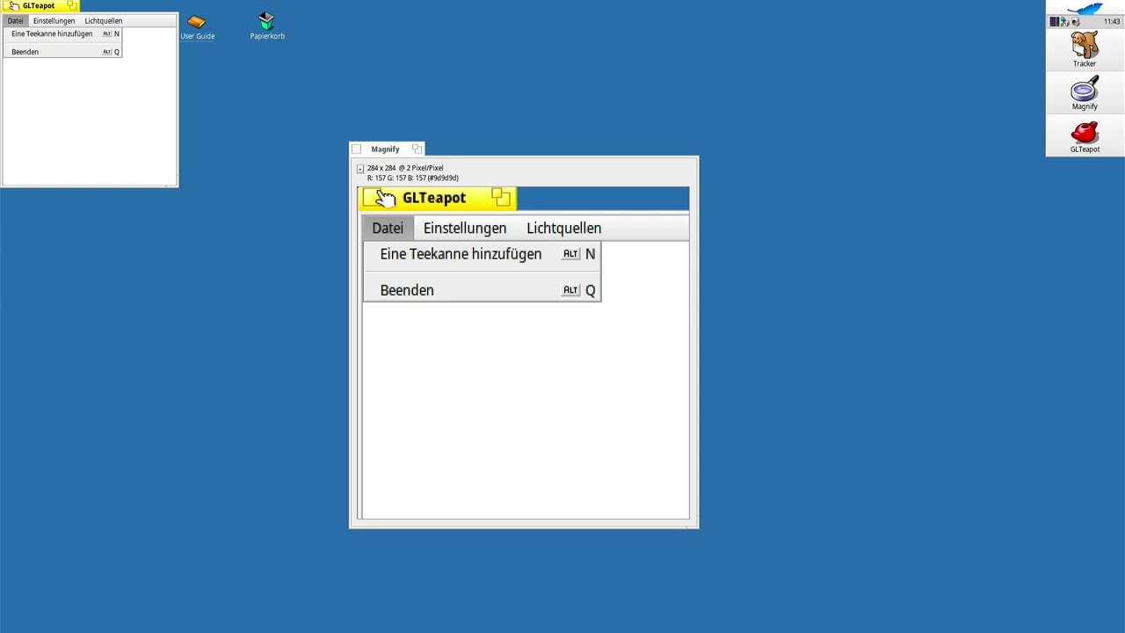
{"action": "left_click", "coordinate": [8, 5]}
Launch the LaunchBox desktop applet and place it in horizontal layout below the Magnify window.
{"action": "left_click", "coordinate": [1085, 9]}
{"action": "mouse_move", "coordinate": [974, 144]}
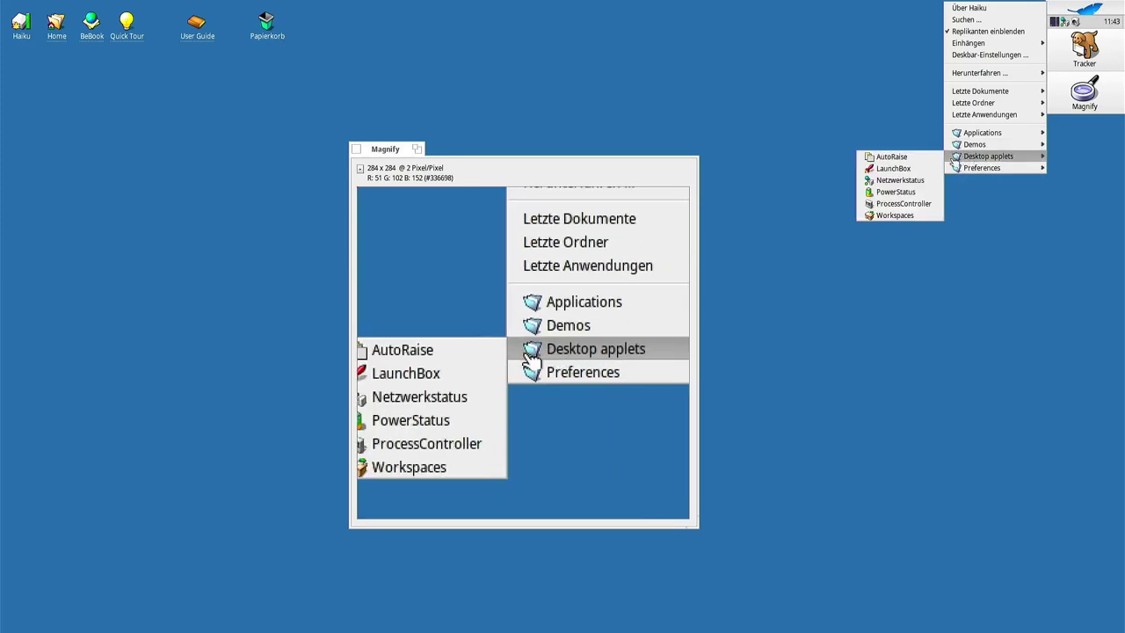
{"action": "left_click", "coordinate": [889, 170]}
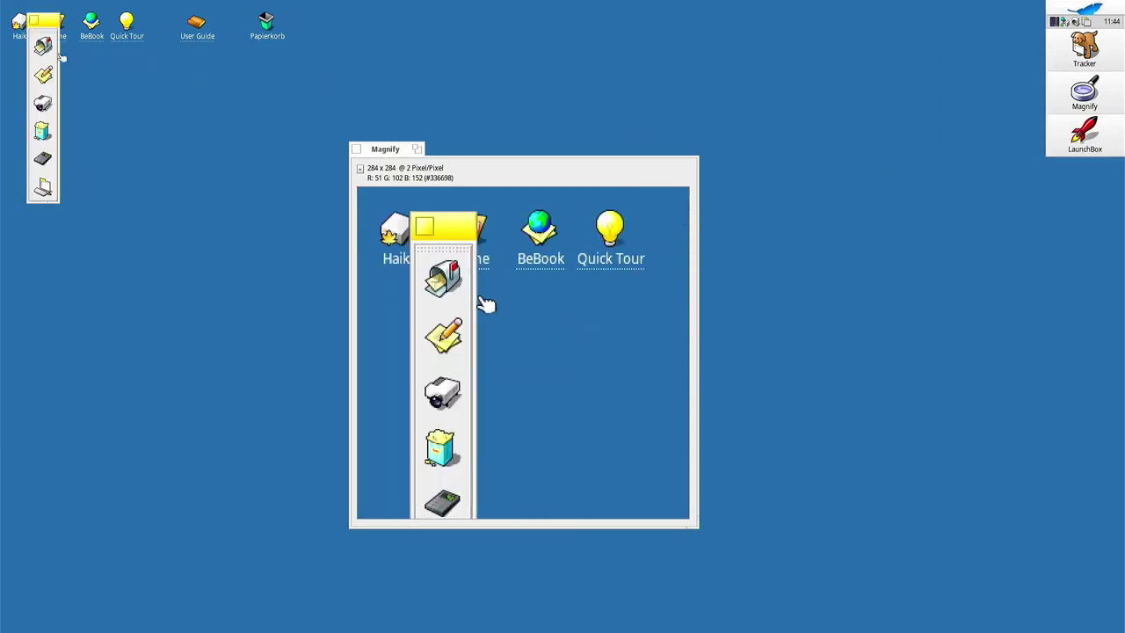
{"action": "left_click_drag", "start_coordinate": [45, 19], "coordinate": [30, 211]}
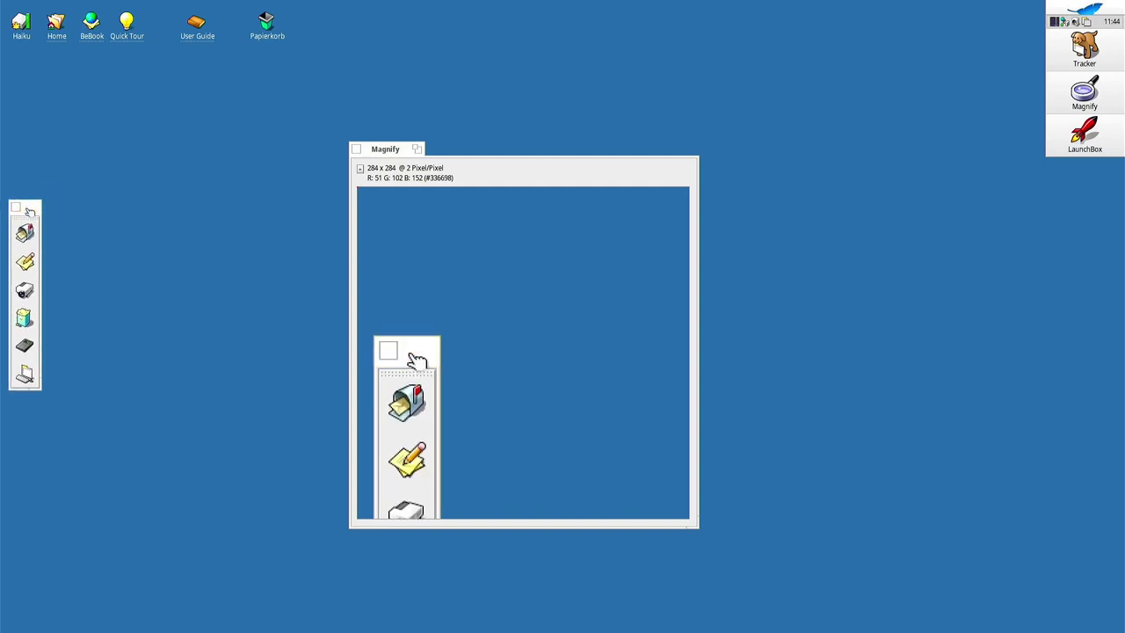
{"action": "left_click_drag", "start_coordinate": [31, 219], "coordinate": [461, 554]}
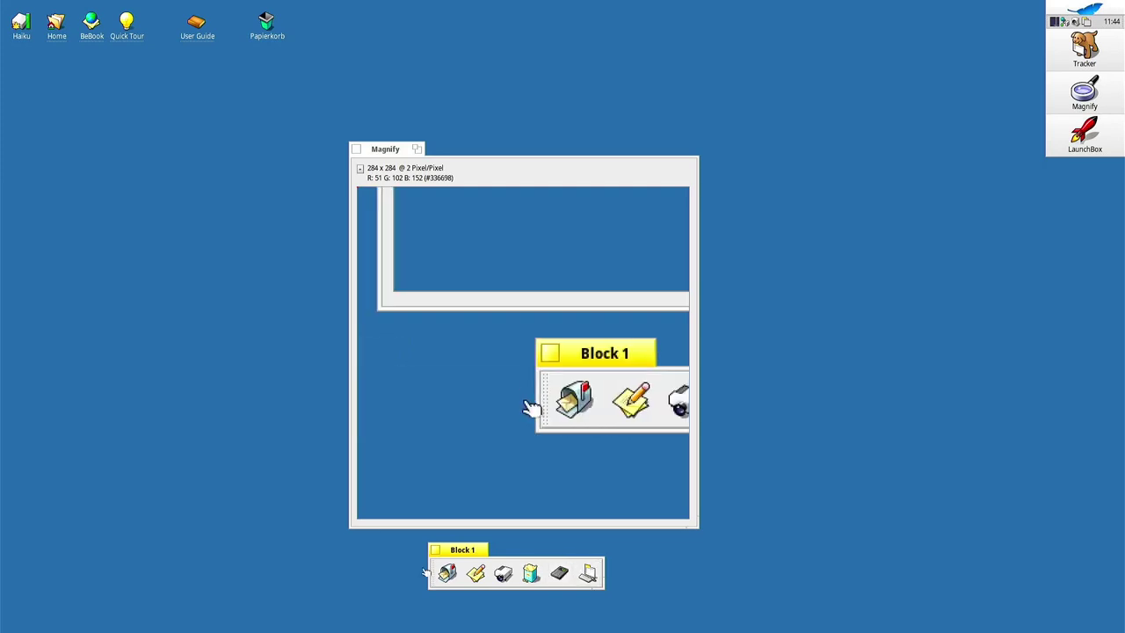
Set a larger icon size in LaunchBox's settings and close the applet.
{"action": "right_click", "coordinate": [560, 577]}
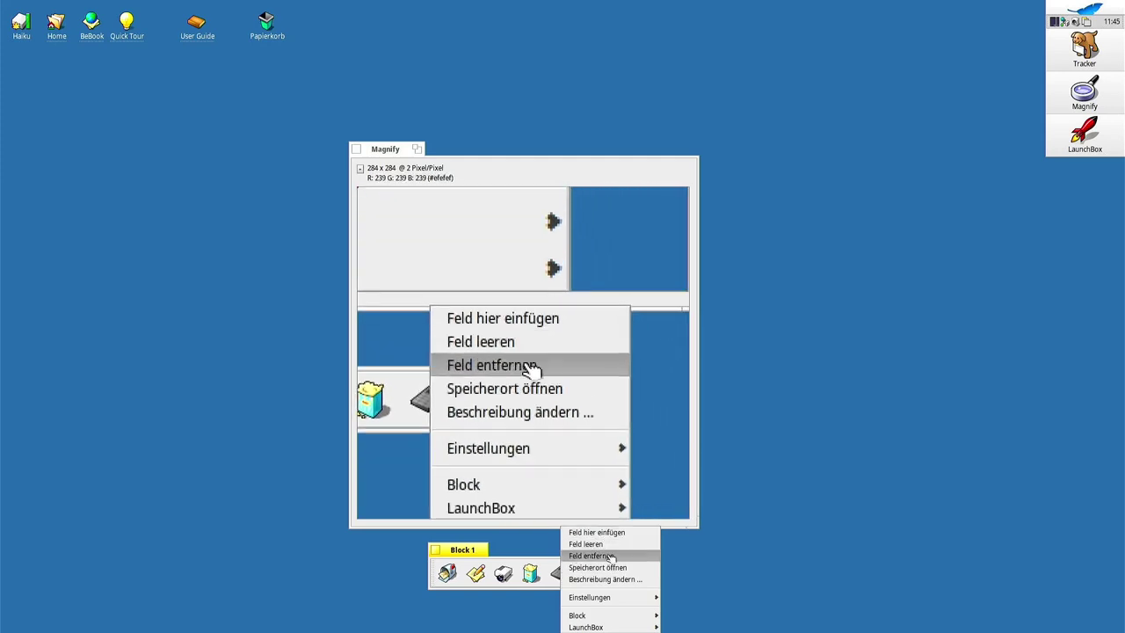
{"action": "mouse_move", "coordinate": [650, 598]}
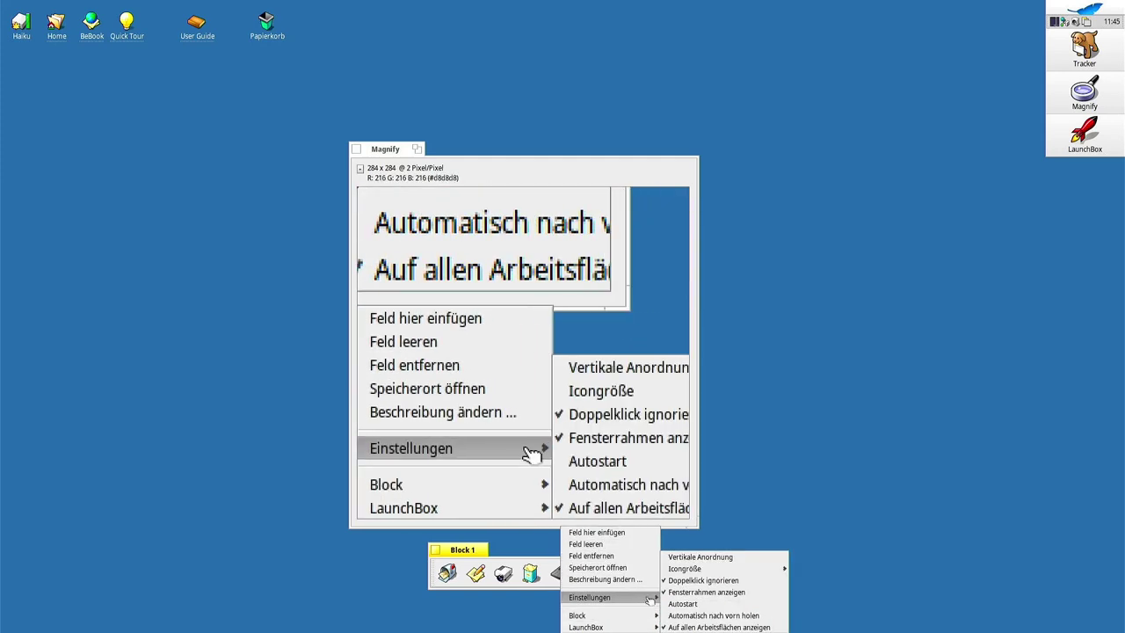
{"action": "key", "text": "Escape"}
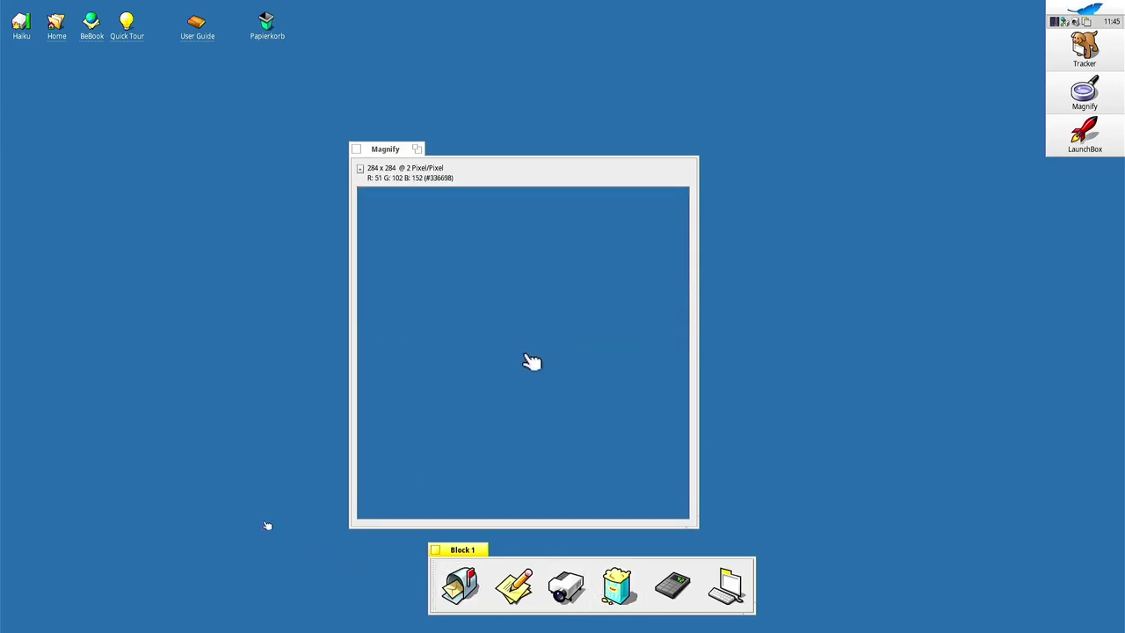
{"action": "left_click", "coordinate": [436, 550]}
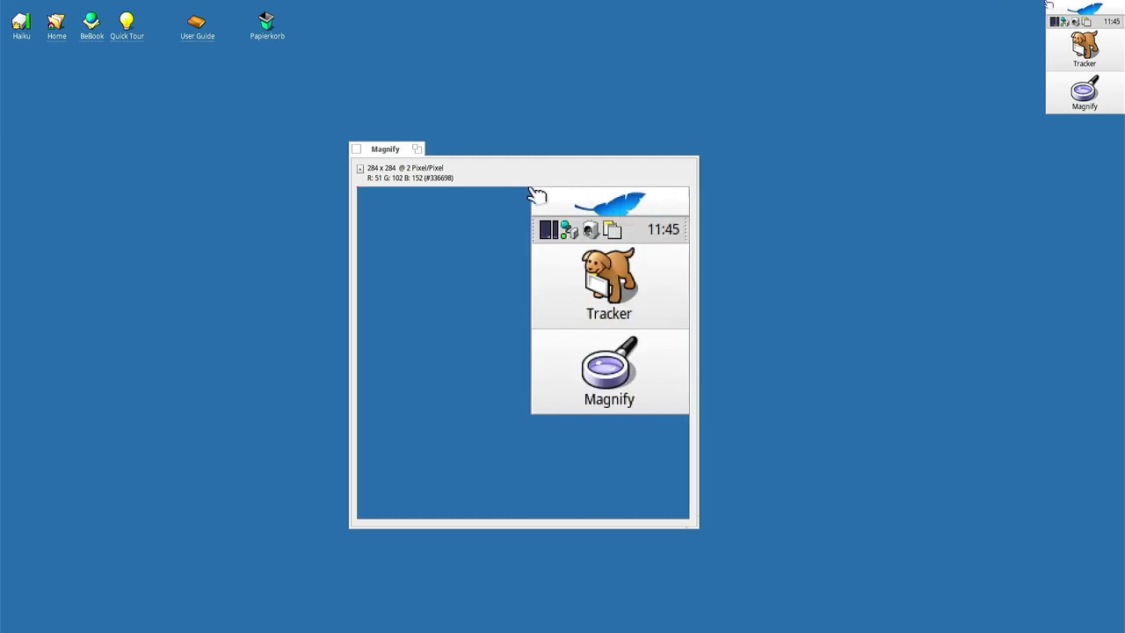
Launch the Workspaces desktop applet and switch through several workspaces, returning to the one with Magnify.
{"action": "left_click", "coordinate": [1073, 8]}
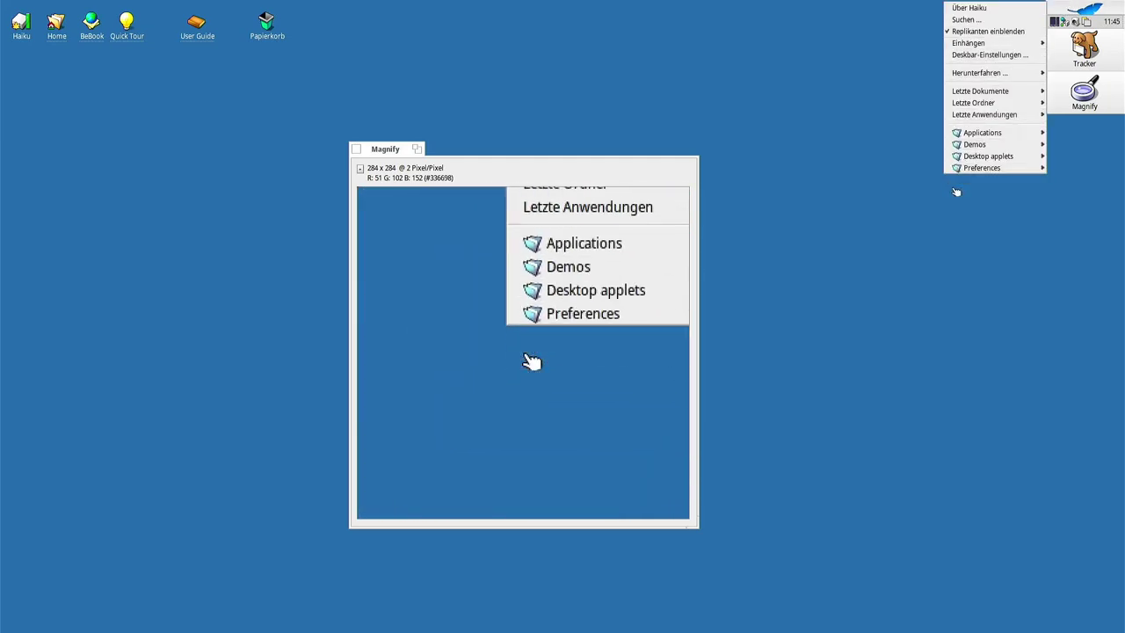
{"action": "mouse_move", "coordinate": [999, 158]}
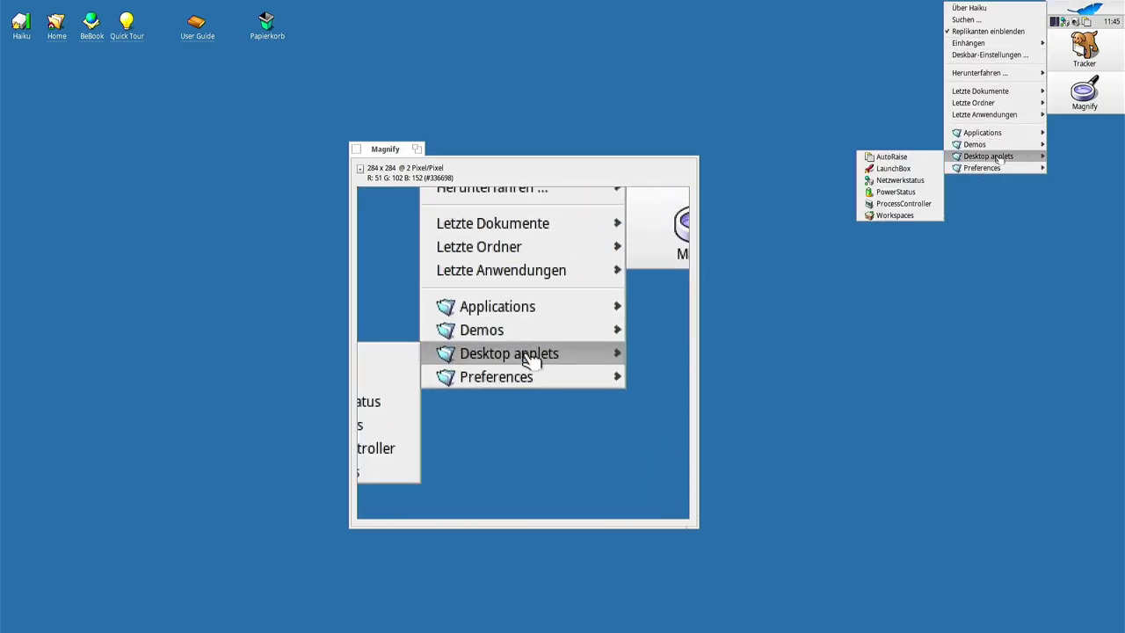
{"action": "left_click", "coordinate": [894, 215]}
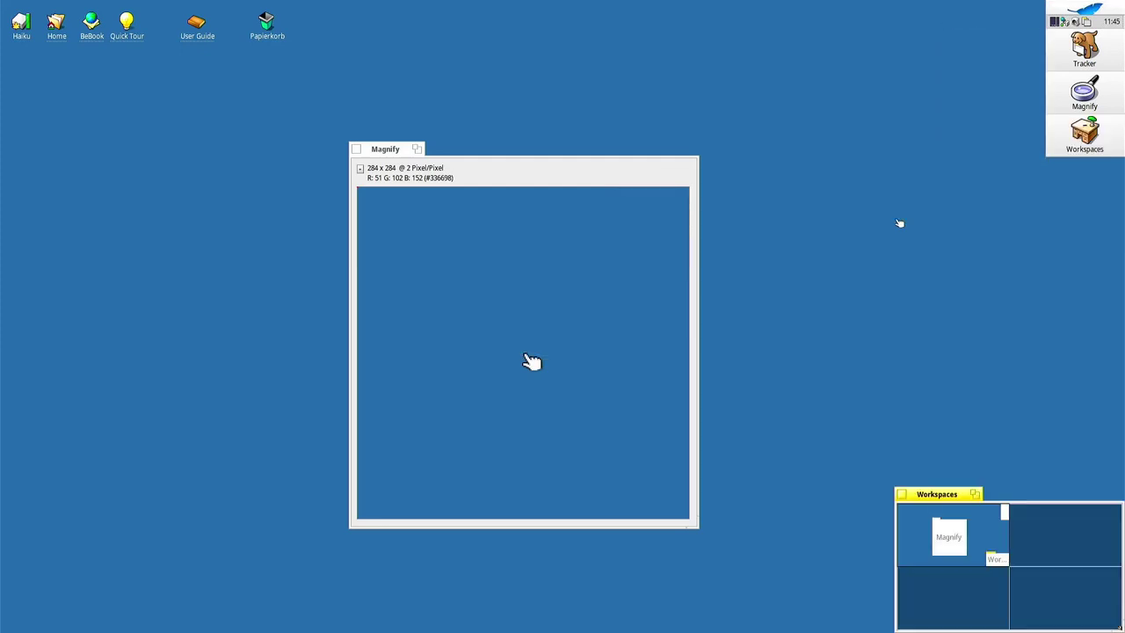
{"action": "left_click", "coordinate": [1038, 559]}
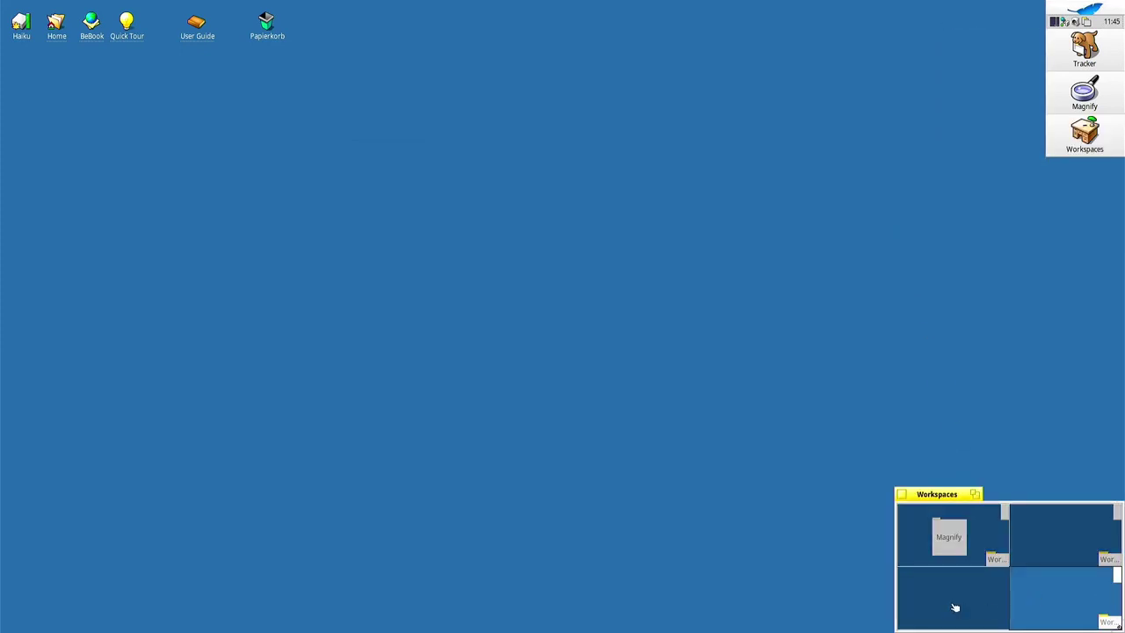
{"action": "left_click", "coordinate": [954, 606]}
{"action": "left_click", "coordinate": [953, 547]}
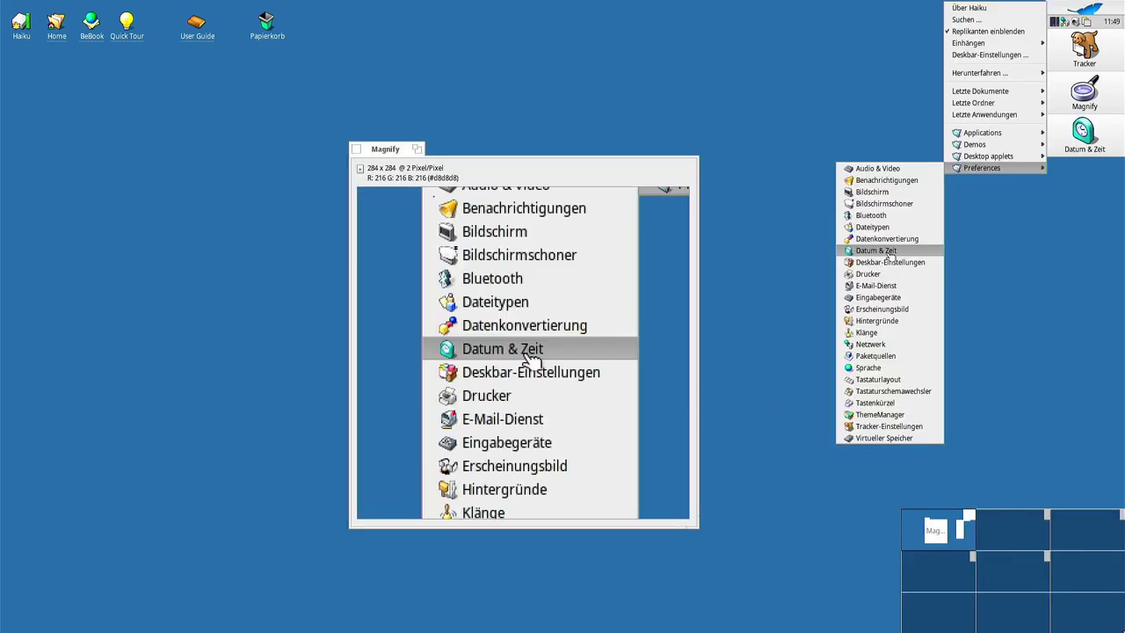
Open the Erscheinungsbild preferences, review Schriftarten, Farben, Aussehen & Handhabung and Kantenglättung, and close them.
{"action": "left_click", "coordinate": [891, 312]}
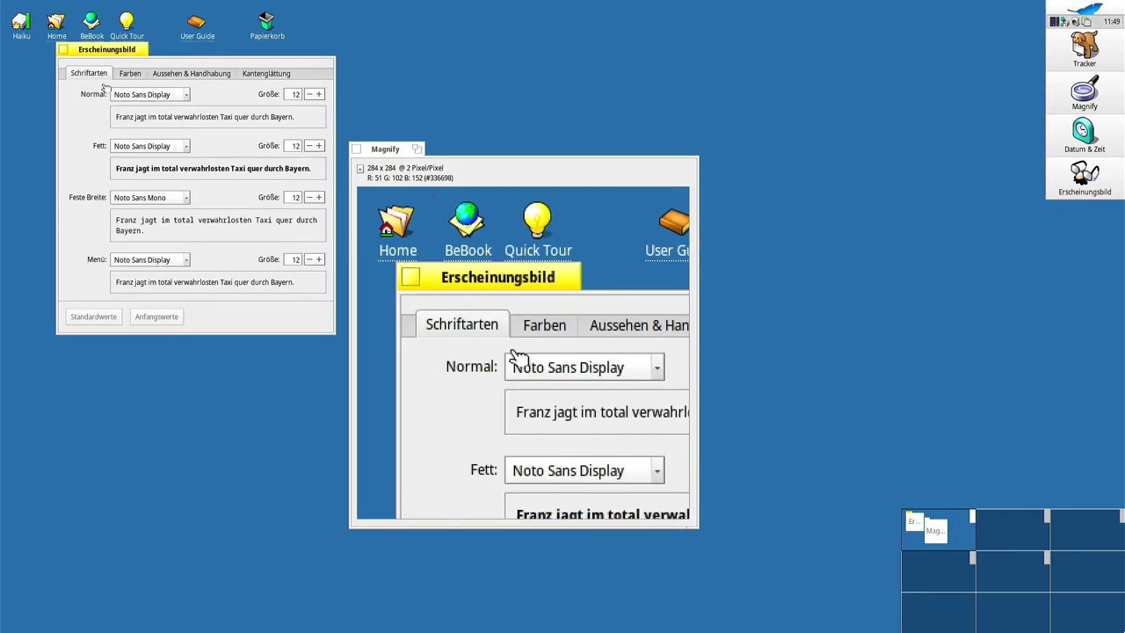
{"action": "left_click", "coordinate": [129, 74]}
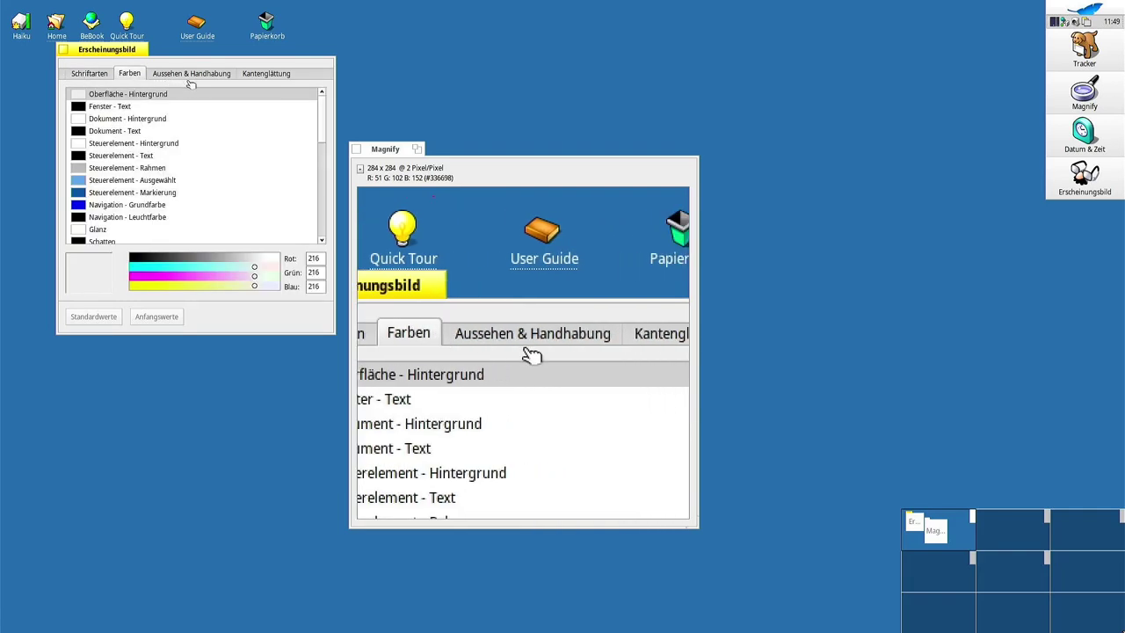
{"action": "left_click", "coordinate": [189, 77]}
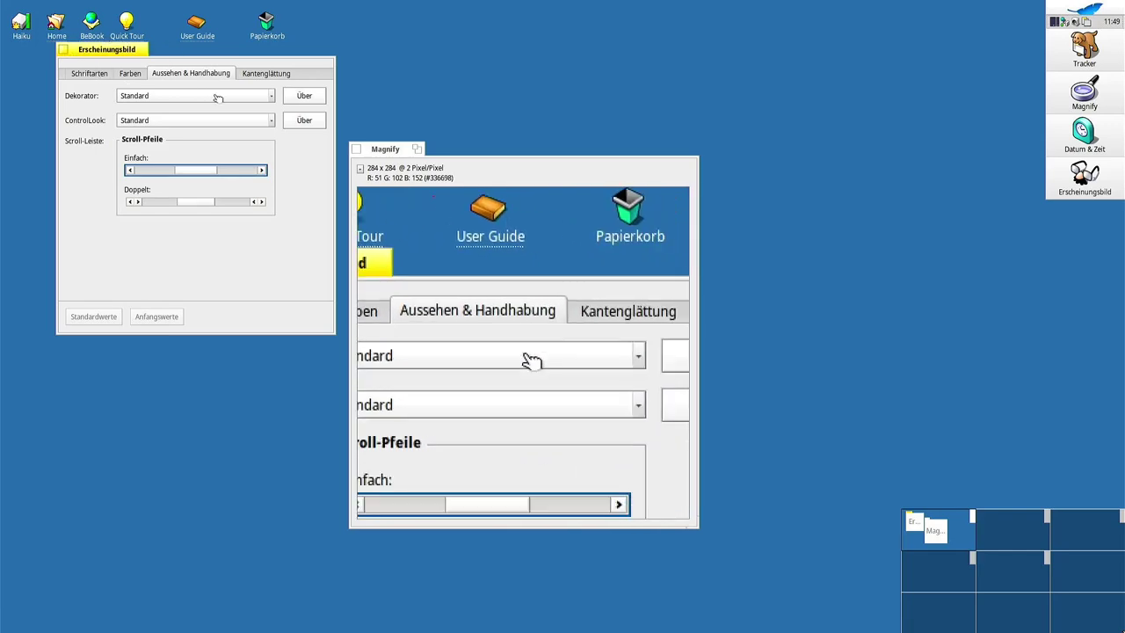
{"action": "left_click", "coordinate": [261, 75]}
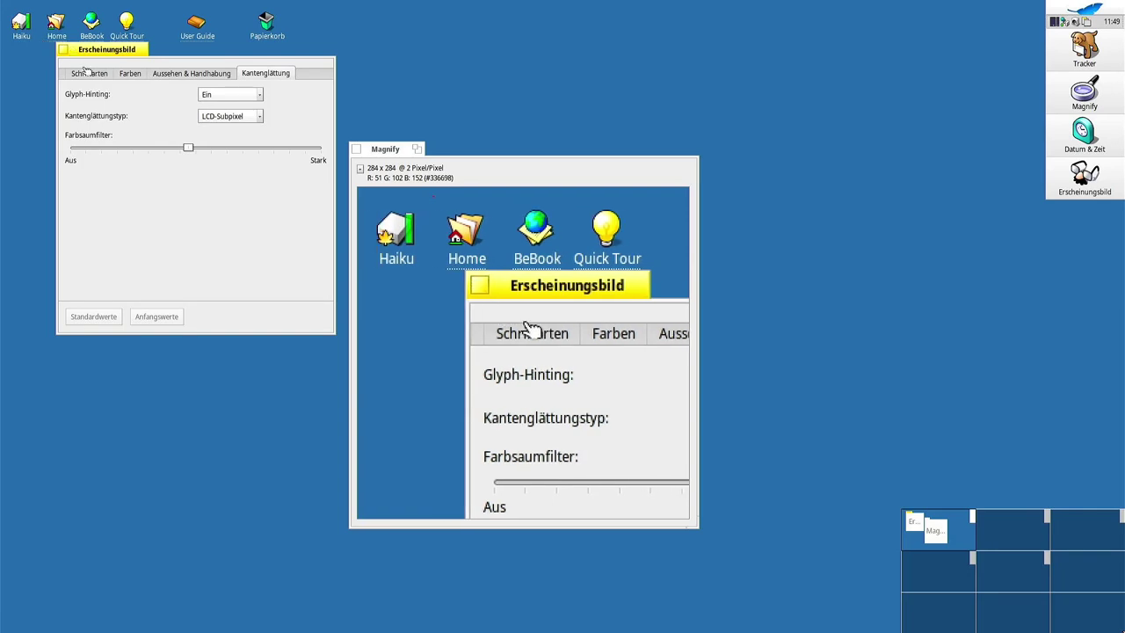
{"action": "left_click", "coordinate": [63, 51]}
Open the Hintergründe preferences from the Deskbar and move the window beside Magnify.
{"action": "left_click", "coordinate": [1101, 6]}
{"action": "mouse_move", "coordinate": [994, 140]}
{"action": "mouse_move", "coordinate": [982, 168]}
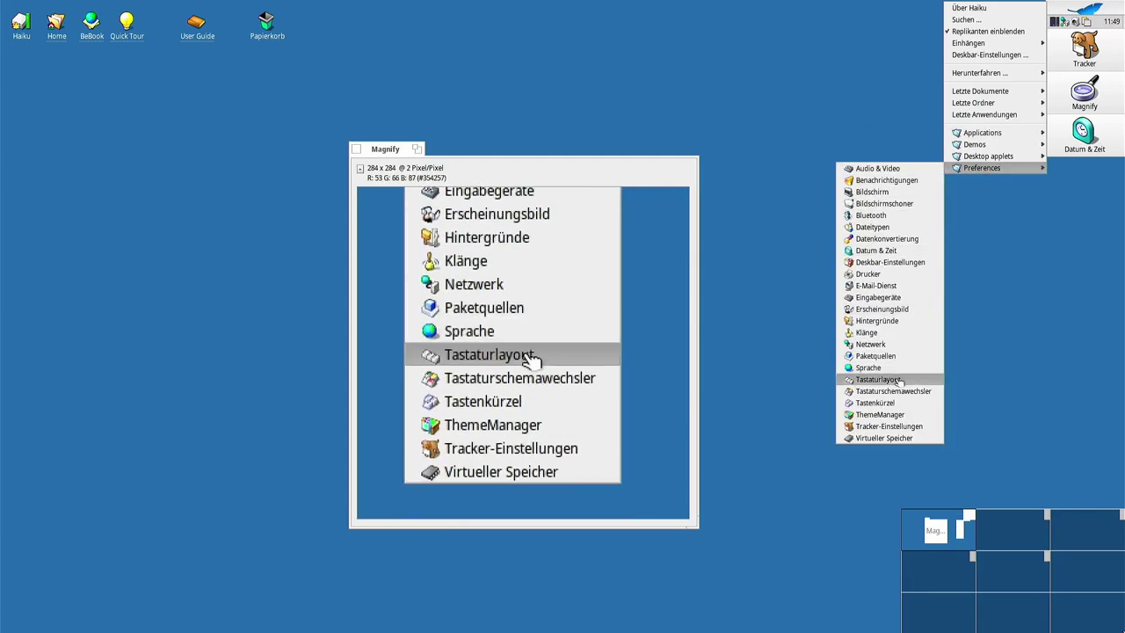
{"action": "left_click", "coordinate": [876, 323]}
{"action": "left_click_drag", "start_coordinate": [422, 216], "coordinate": [750, 190]}
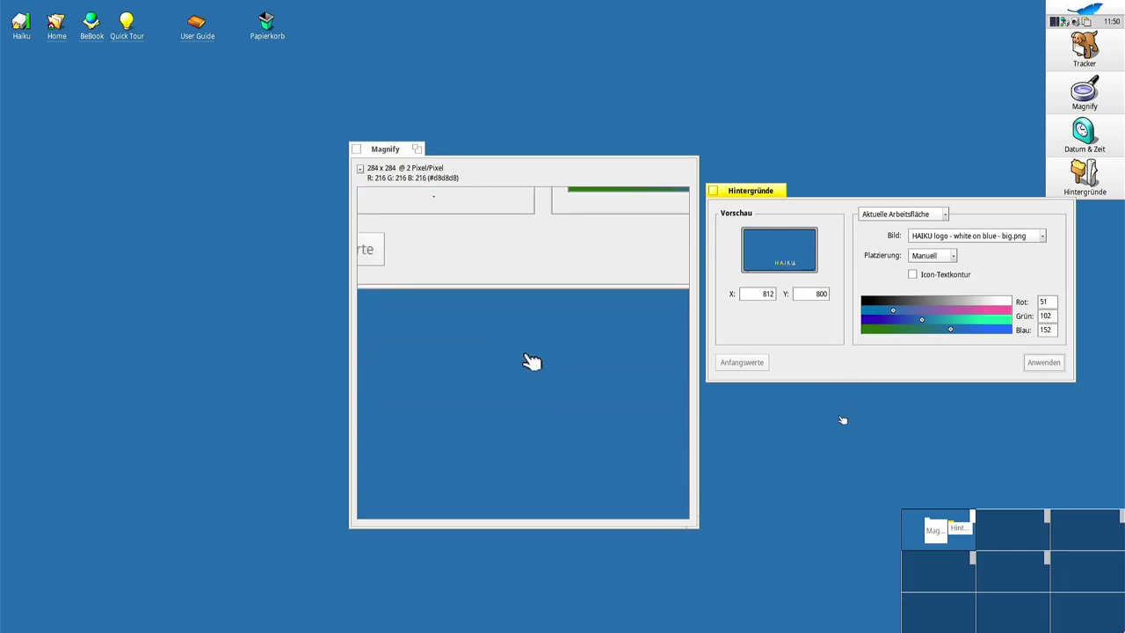
Set the current workspace's background image to Kein and apply the change.
{"action": "left_click", "coordinate": [982, 237]}
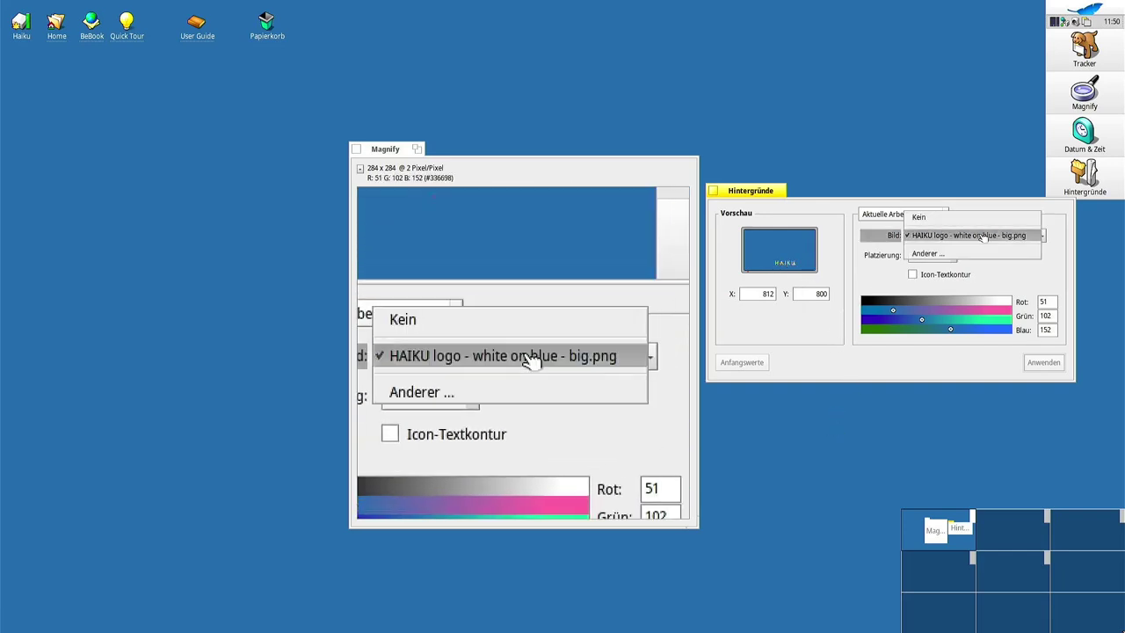
{"action": "left_click", "coordinate": [918, 217]}
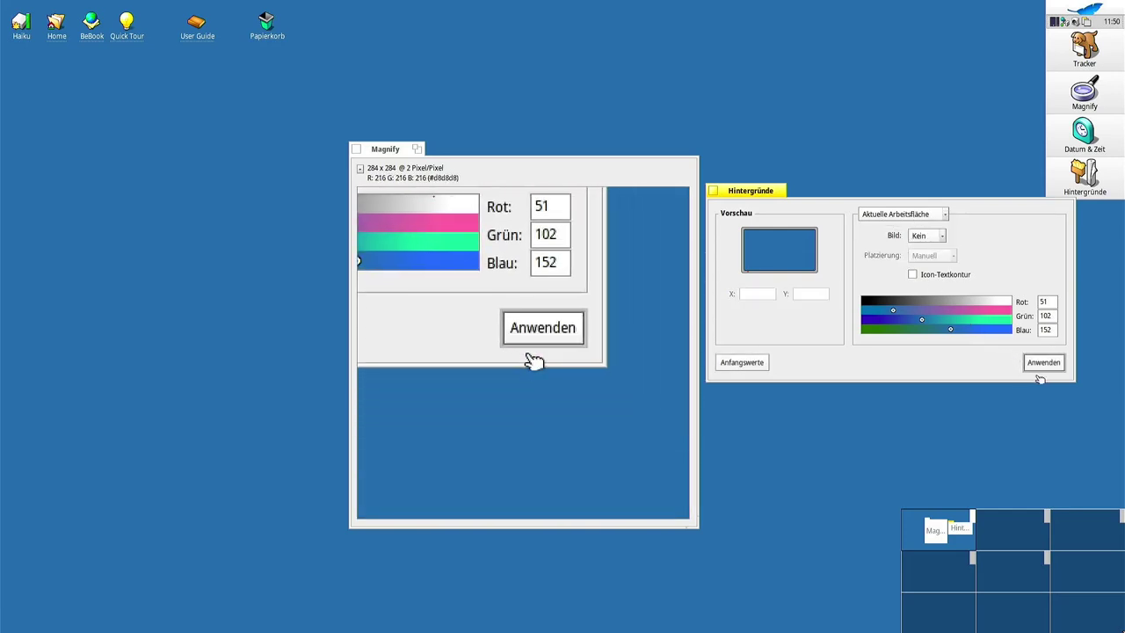
{"action": "left_click", "coordinate": [1041, 362]}
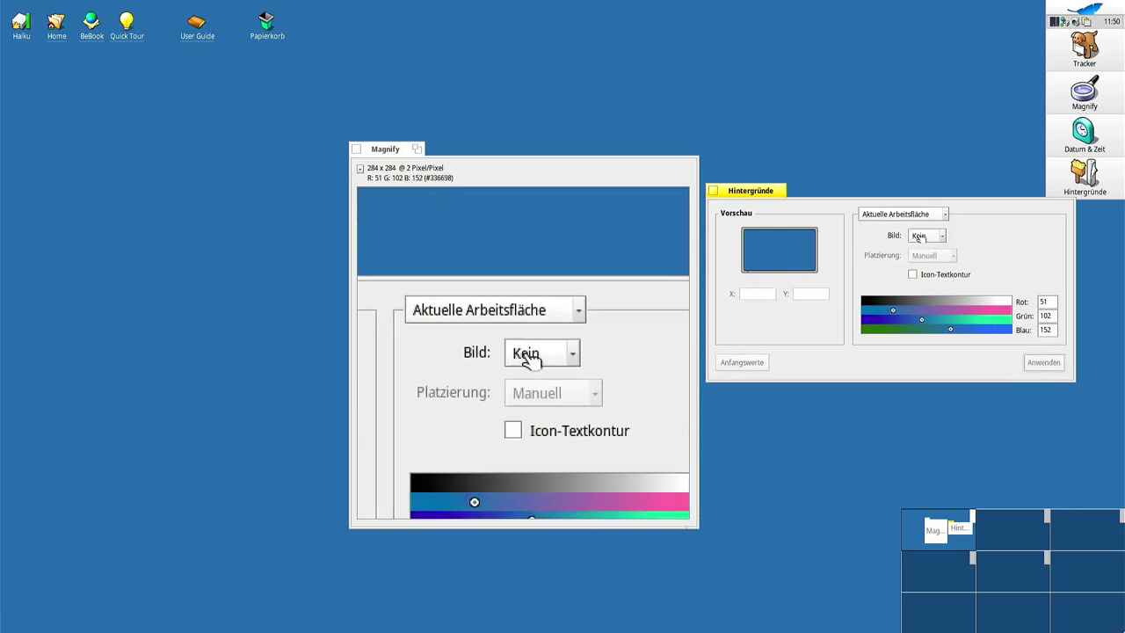
Target Alle Arbeitsflächen in the background settings and choose HAIKU logo - white on blue - big.png as the image.
{"action": "left_click", "coordinate": [914, 215]}
{"action": "left_click", "coordinate": [981, 243]}
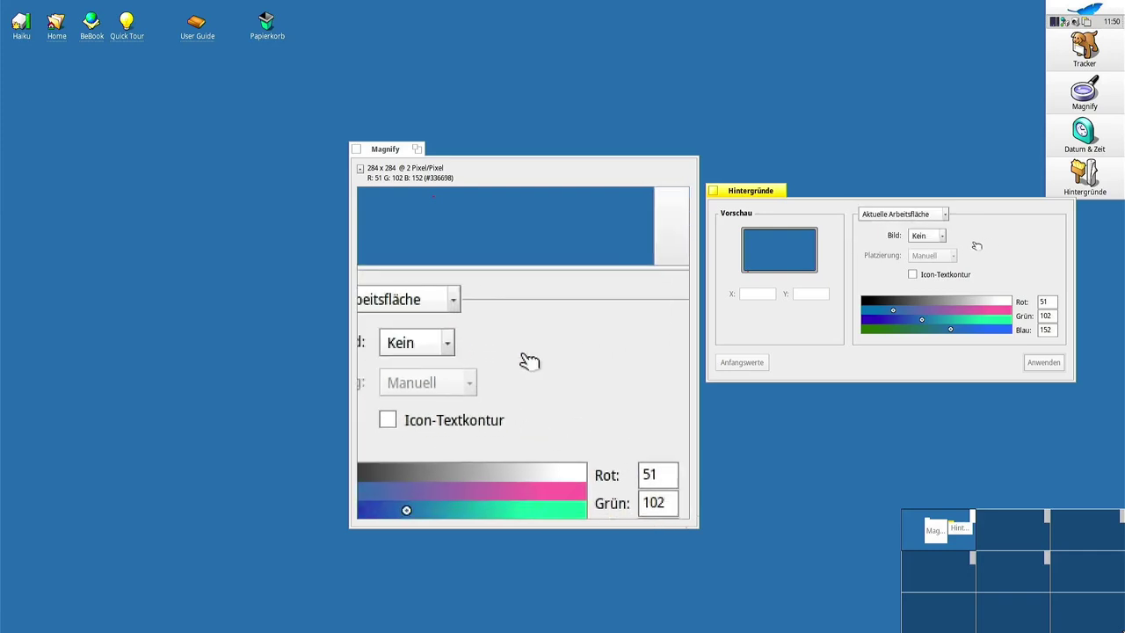
{"action": "left_click", "coordinate": [911, 219]}
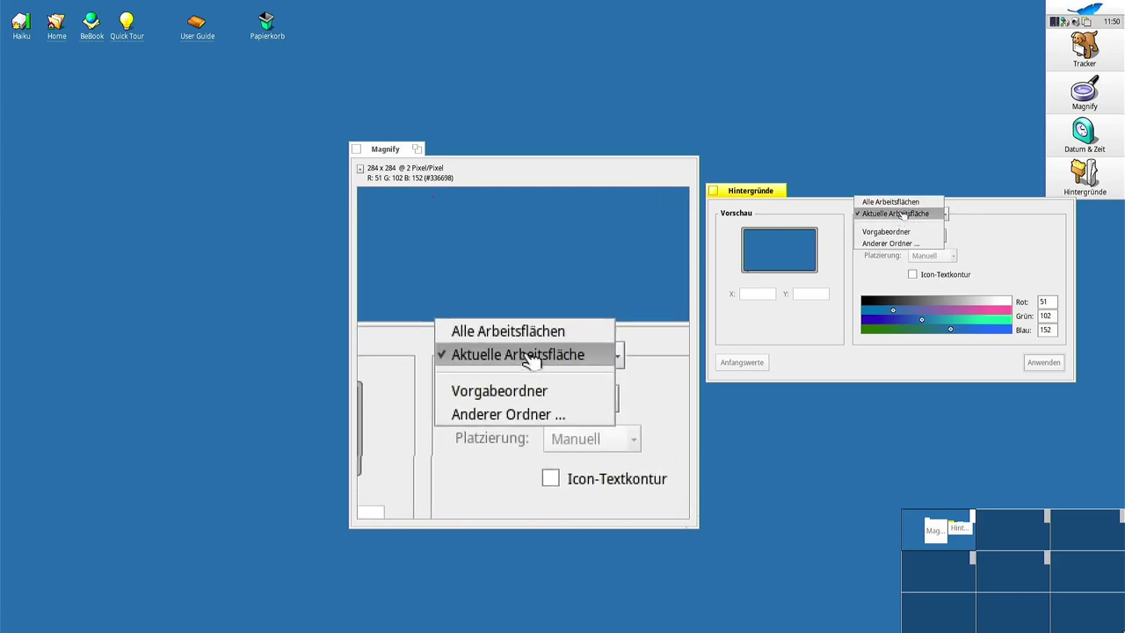
{"action": "left_click", "coordinate": [917, 202]}
{"action": "left_click", "coordinate": [927, 233]}
{"action": "left_click", "coordinate": [933, 257]}
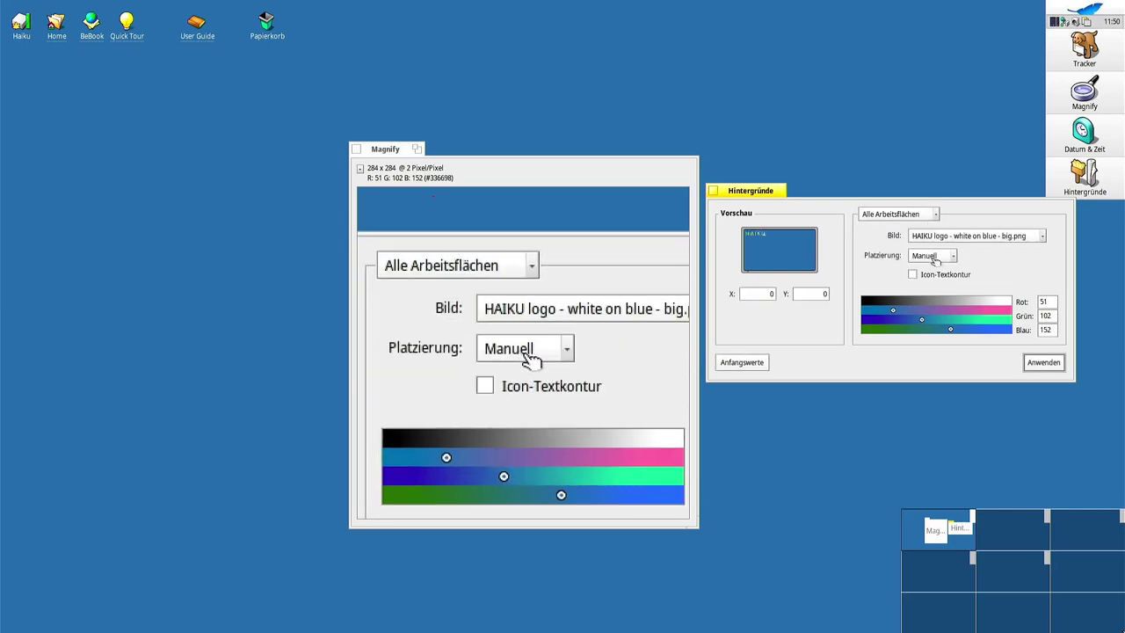
Set the image placement to Zentriert, apply it, and move the Magnify and Hintergründe windows clear of the desktop logo.
{"action": "left_click", "coordinate": [933, 255]}
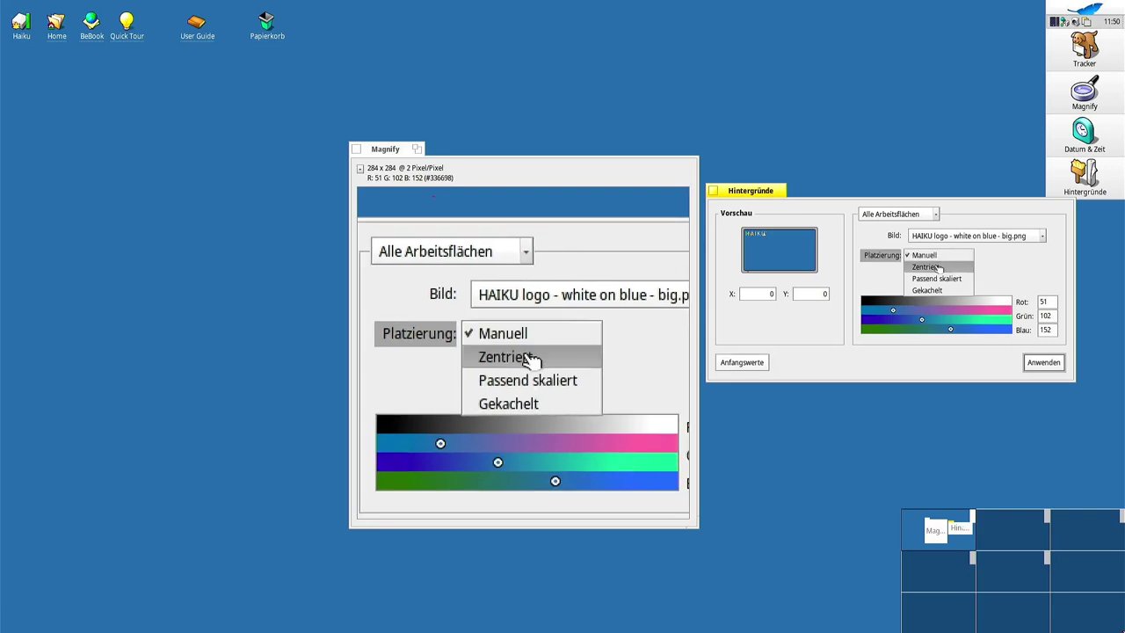
{"action": "left_click", "coordinate": [937, 279]}
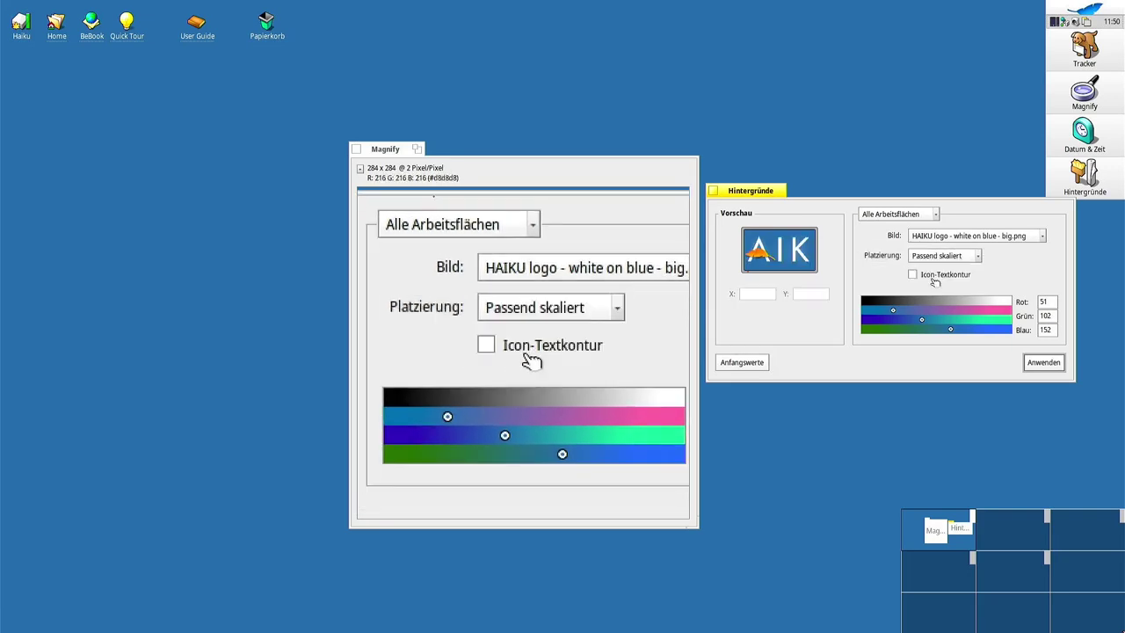
{"action": "left_click", "coordinate": [931, 260]}
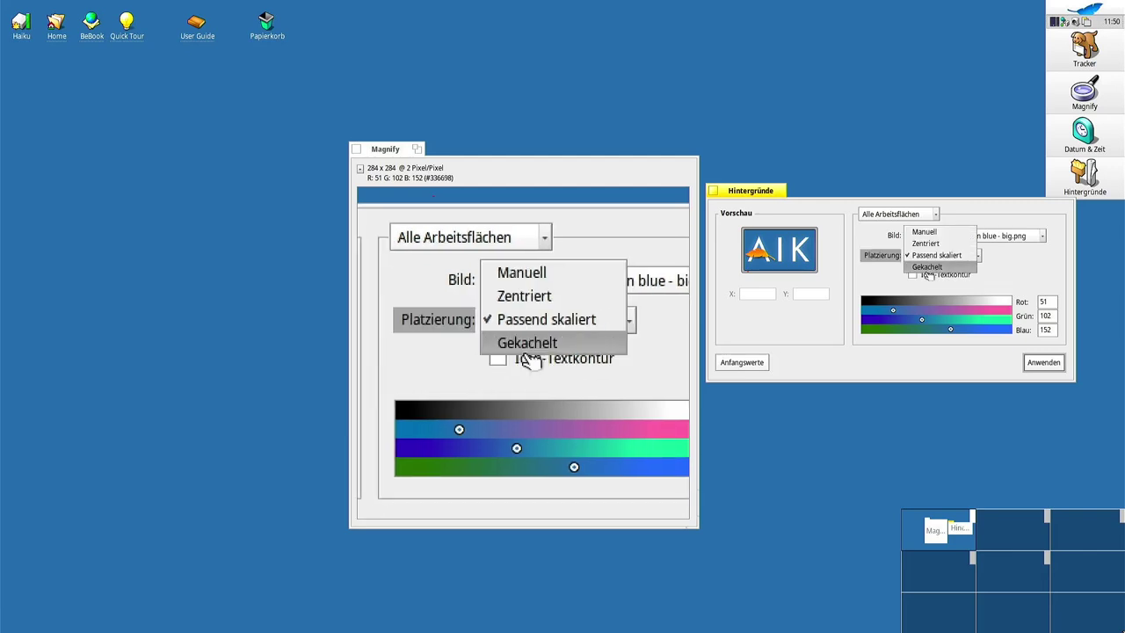
{"action": "left_click", "coordinate": [933, 243]}
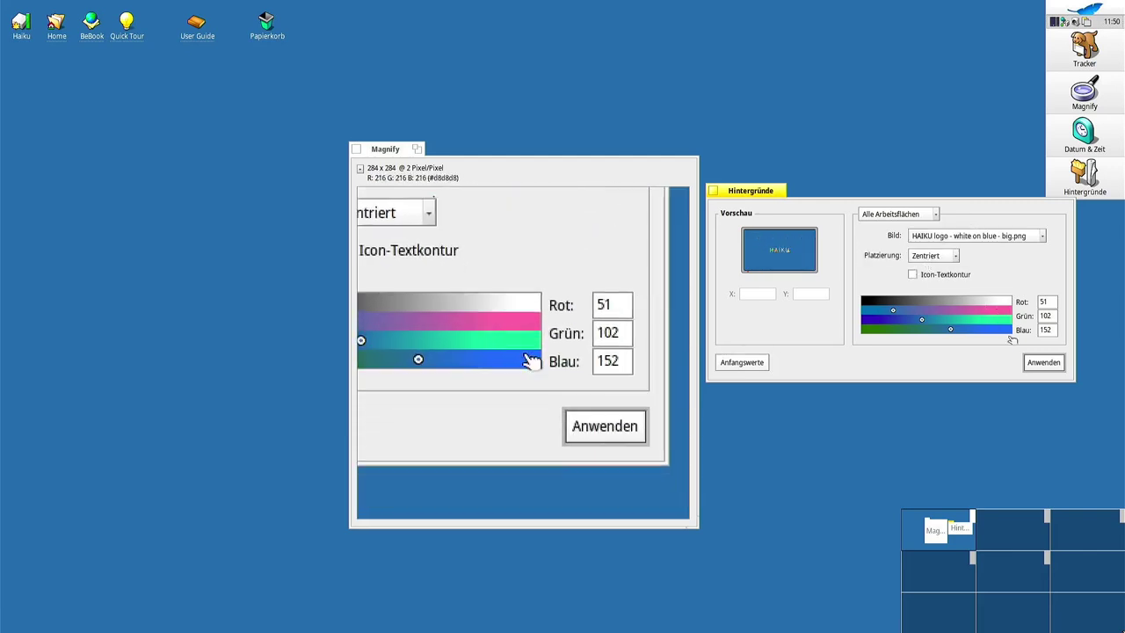
{"action": "left_click", "coordinate": [1040, 362]}
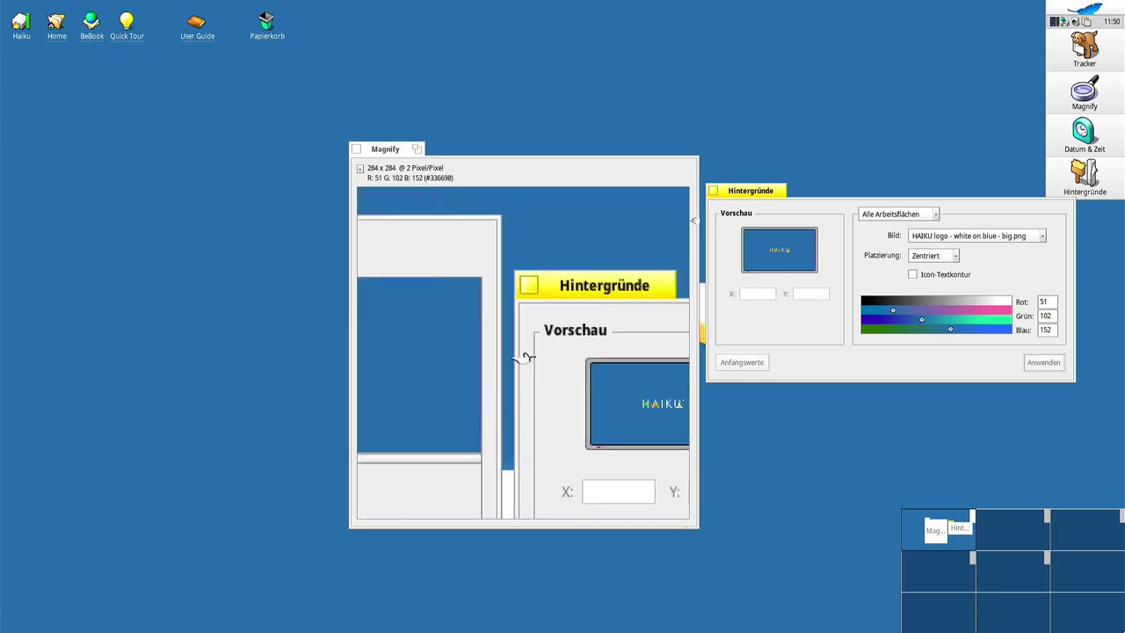
{"action": "left_click_drag", "start_coordinate": [386, 149], "coordinate": [76, 52]}
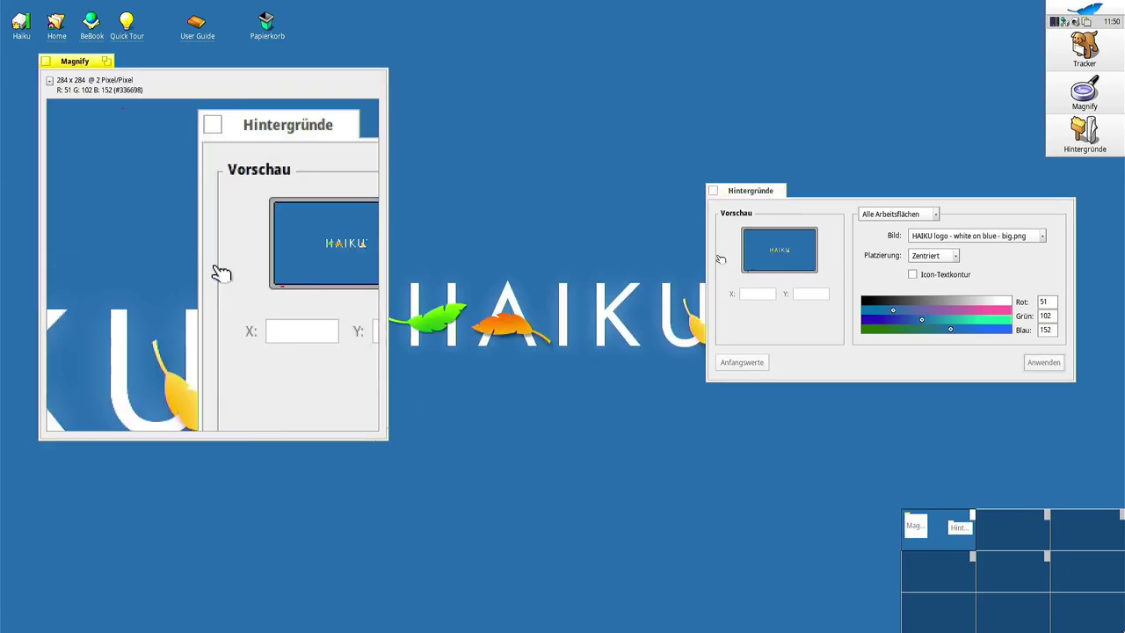
{"action": "left_click_drag", "start_coordinate": [747, 193], "coordinate": [666, 59]}
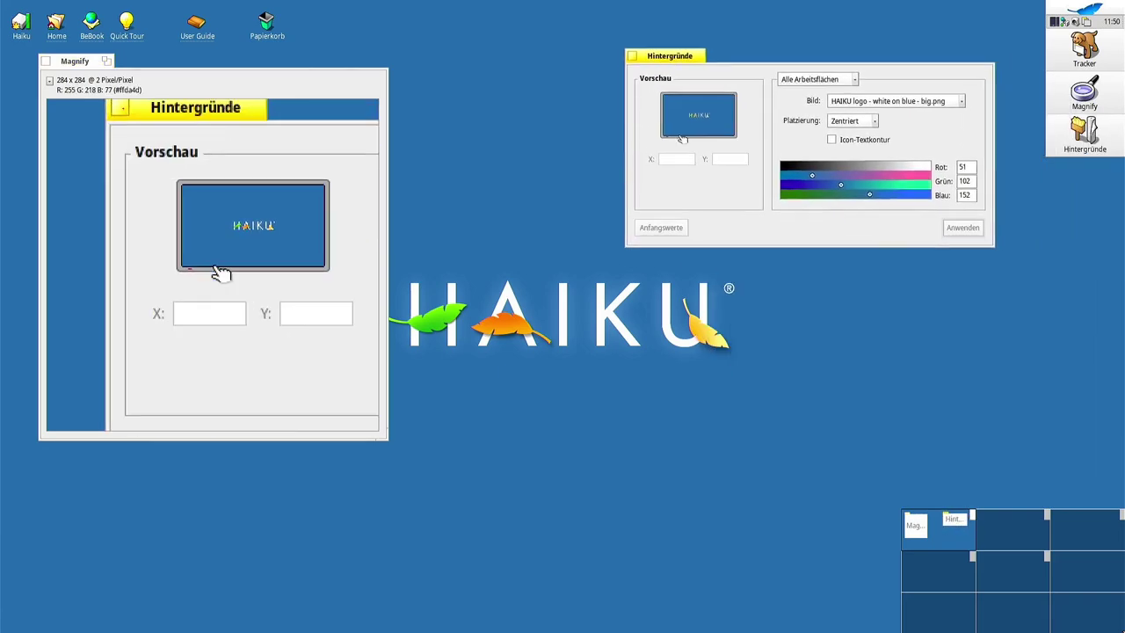
Switch the placement to Manuell, apply the logo at X 576, Y 835, and reapply it at X 144, Y 842.
{"action": "left_click", "coordinate": [865, 115]}
{"action": "left_click", "coordinate": [848, 111]}
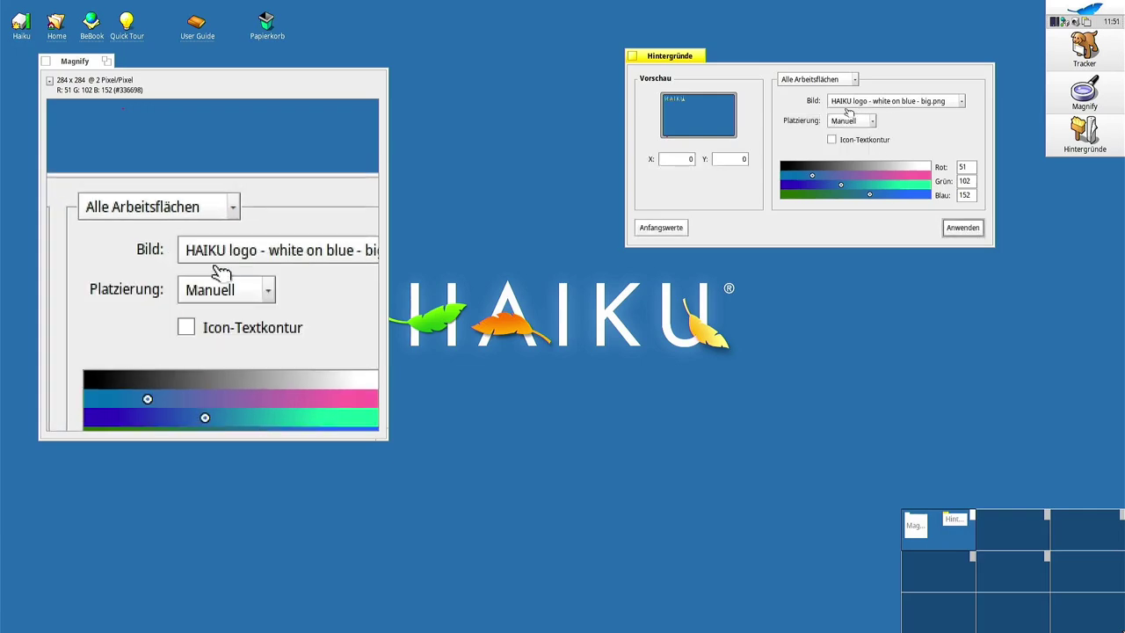
{"action": "left_click_drag", "start_coordinate": [679, 100], "coordinate": [699, 130]}
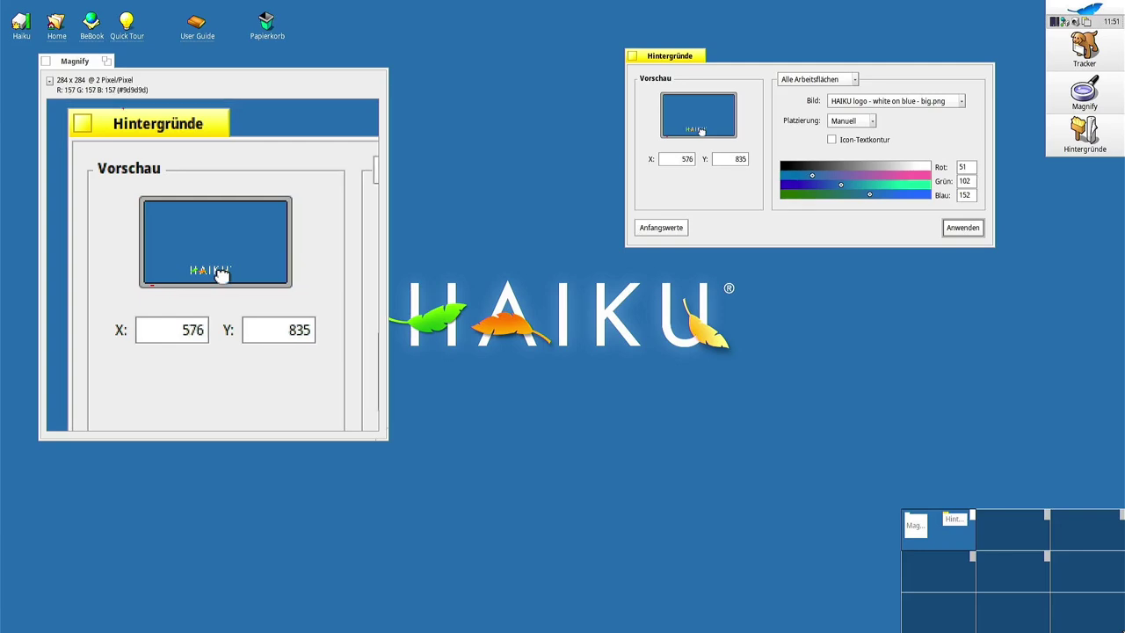
{"action": "left_click", "coordinate": [958, 230]}
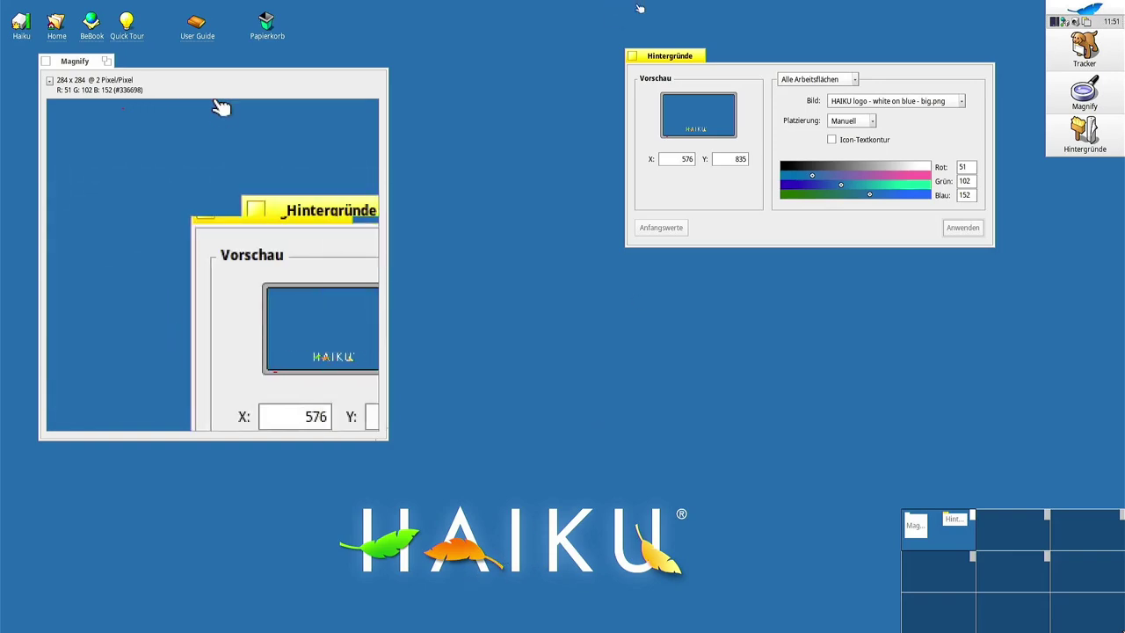
{"action": "mouse_move", "coordinate": [698, 140]}
{"action": "left_mouse_down"}
{"action": "mouse_move", "coordinate": [706, 133]}
{"action": "mouse_move", "coordinate": [682, 129]}
{"action": "left_mouse_up"}
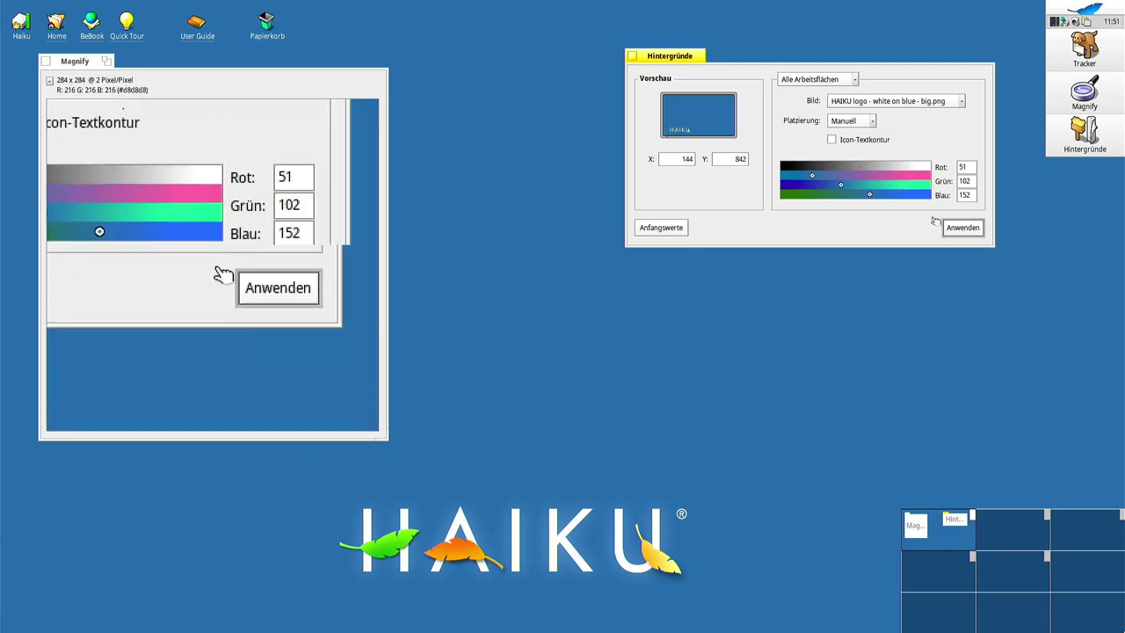
{"action": "left_click", "coordinate": [954, 228]}
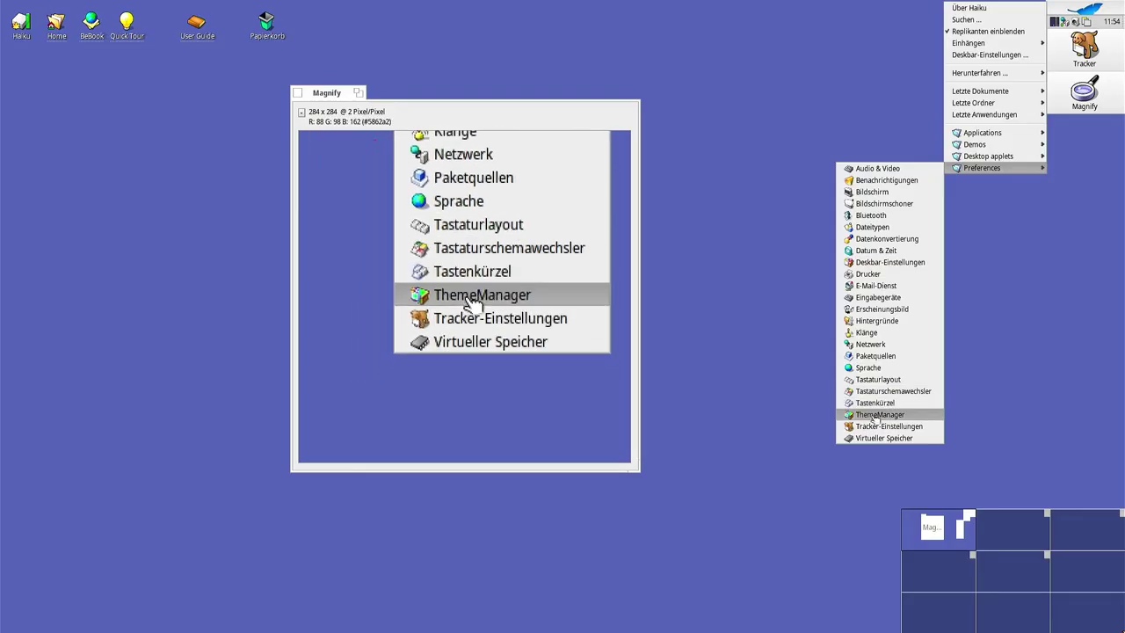
Open the ThemeManager preferences, move the window beside Magnify, and apply the win2k theme.
{"action": "left_click", "coordinate": [881, 419]}
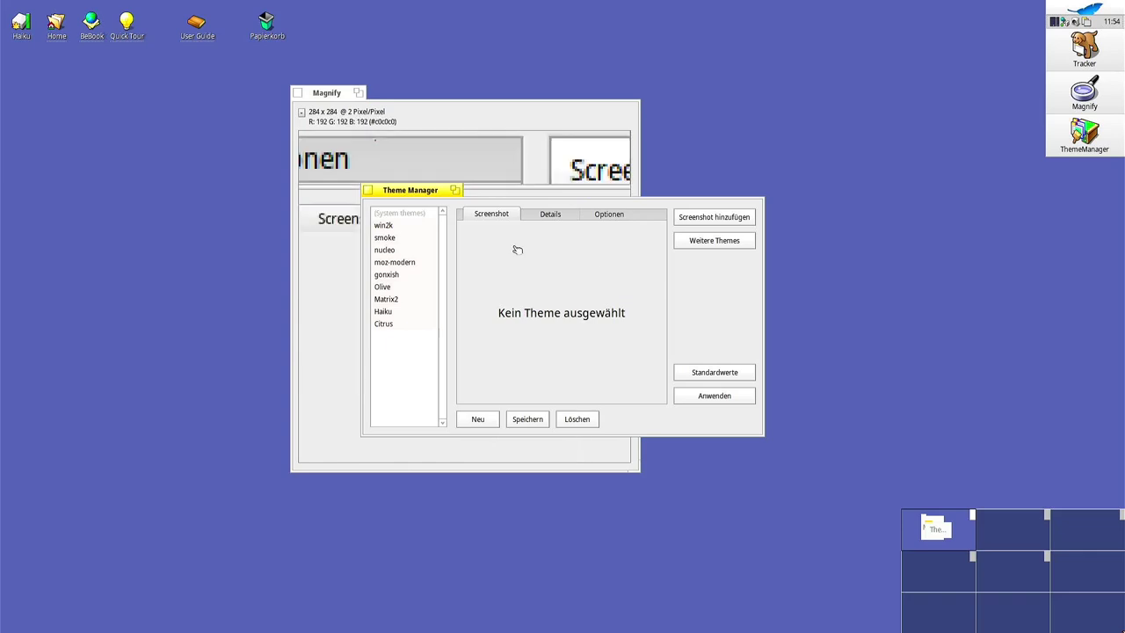
{"action": "left_click", "coordinate": [386, 225]}
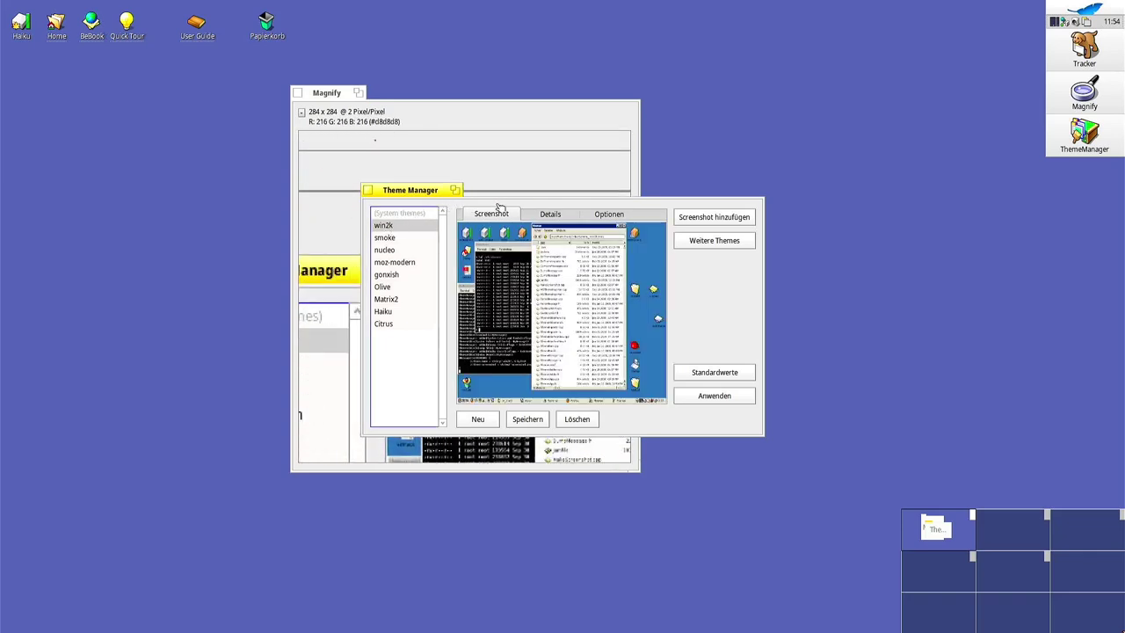
{"action": "left_click_drag", "start_coordinate": [412, 193], "coordinate": [648, 121]}
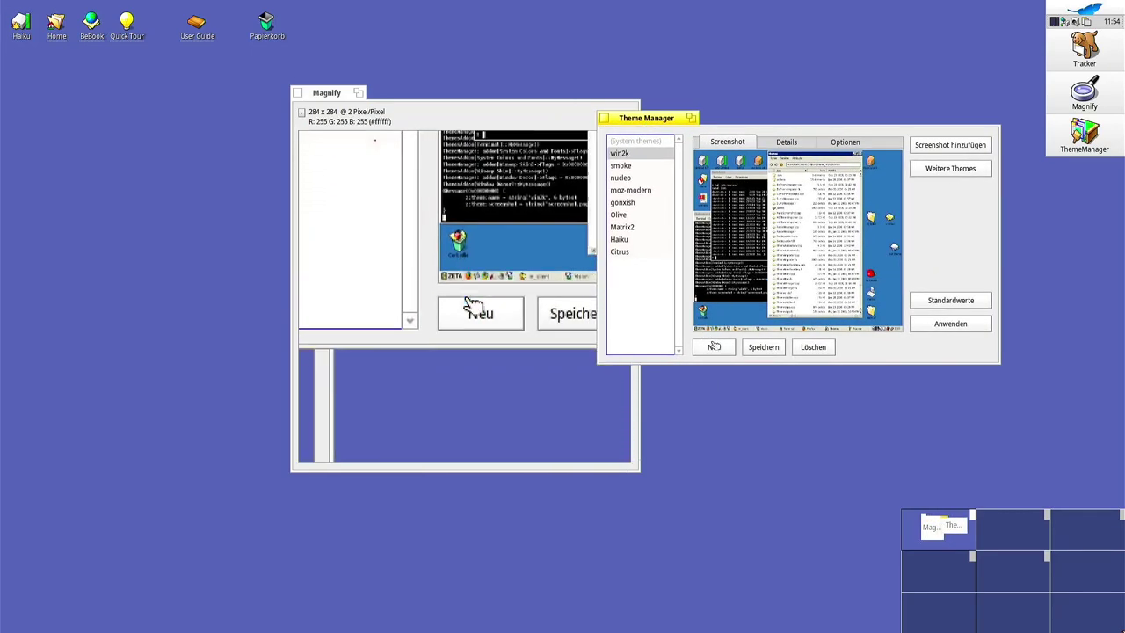
{"action": "left_click", "coordinate": [763, 347]}
{"action": "left_click", "coordinate": [874, 206]}
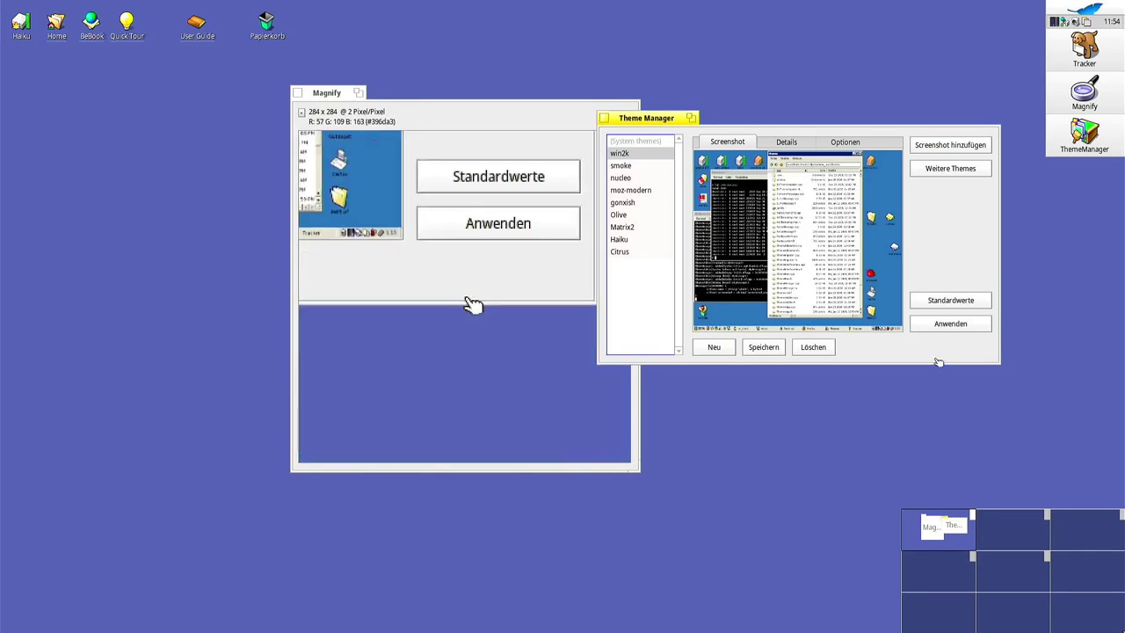
{"action": "left_click", "coordinate": [945, 324]}
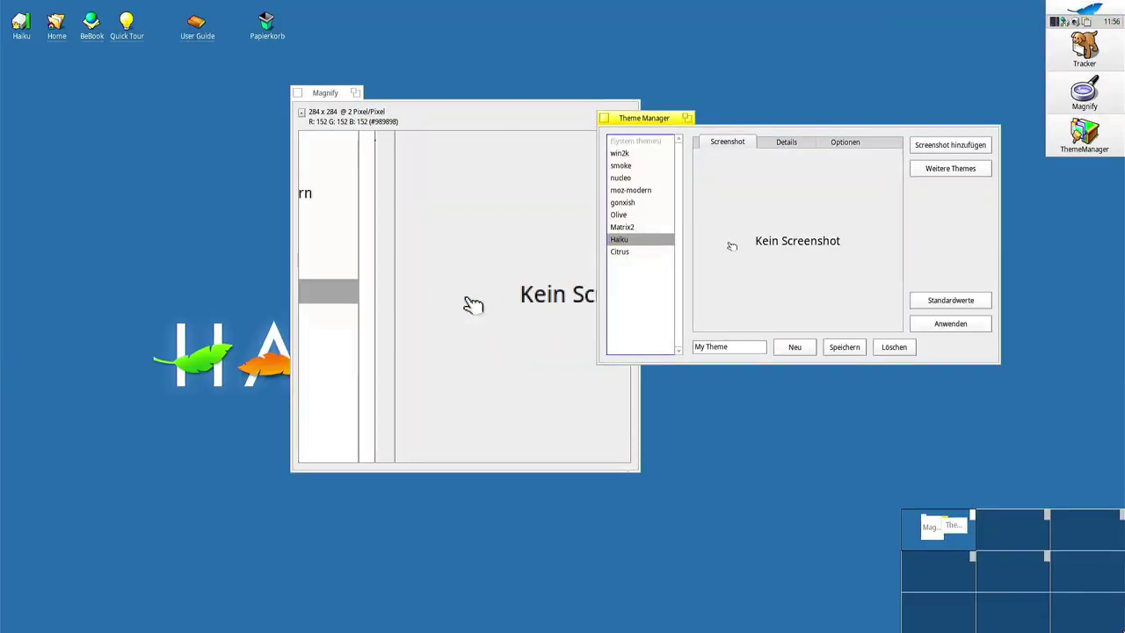
Preview the Citrus theme and open the offering of further themes in HaikuDepot.
{"action": "left_click", "coordinate": [621, 253]}
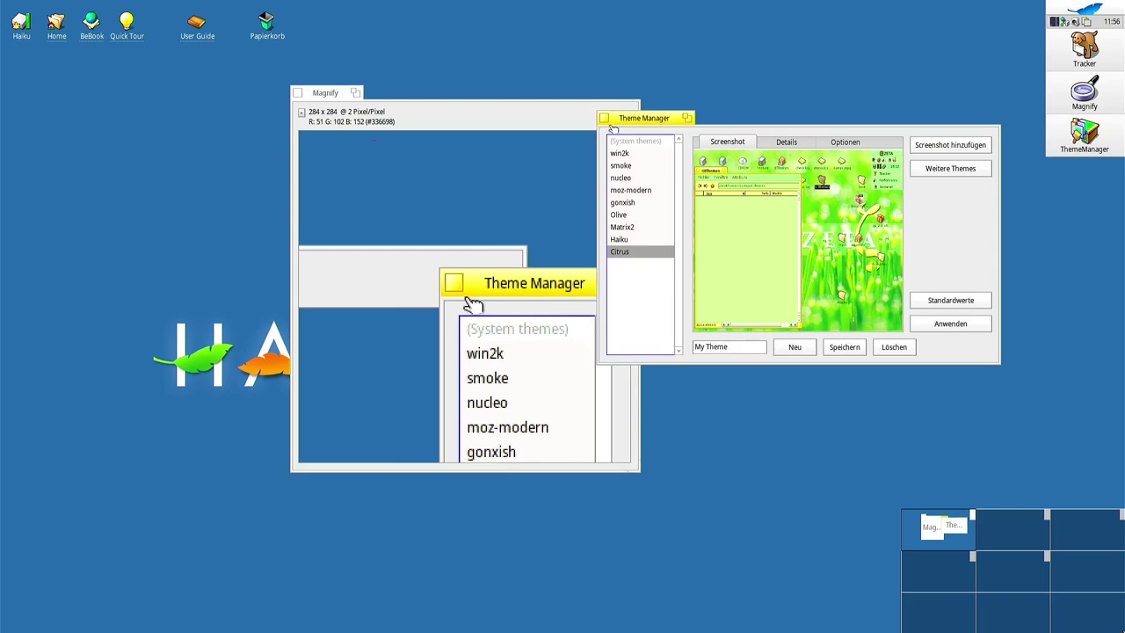
{"action": "left_click", "coordinate": [951, 170]}
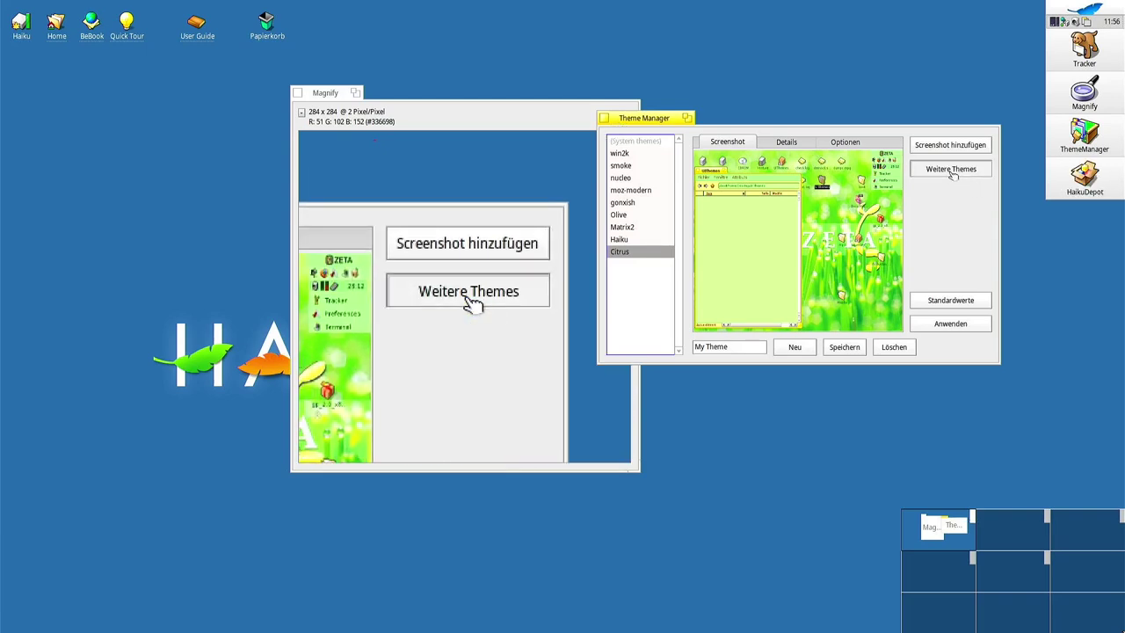